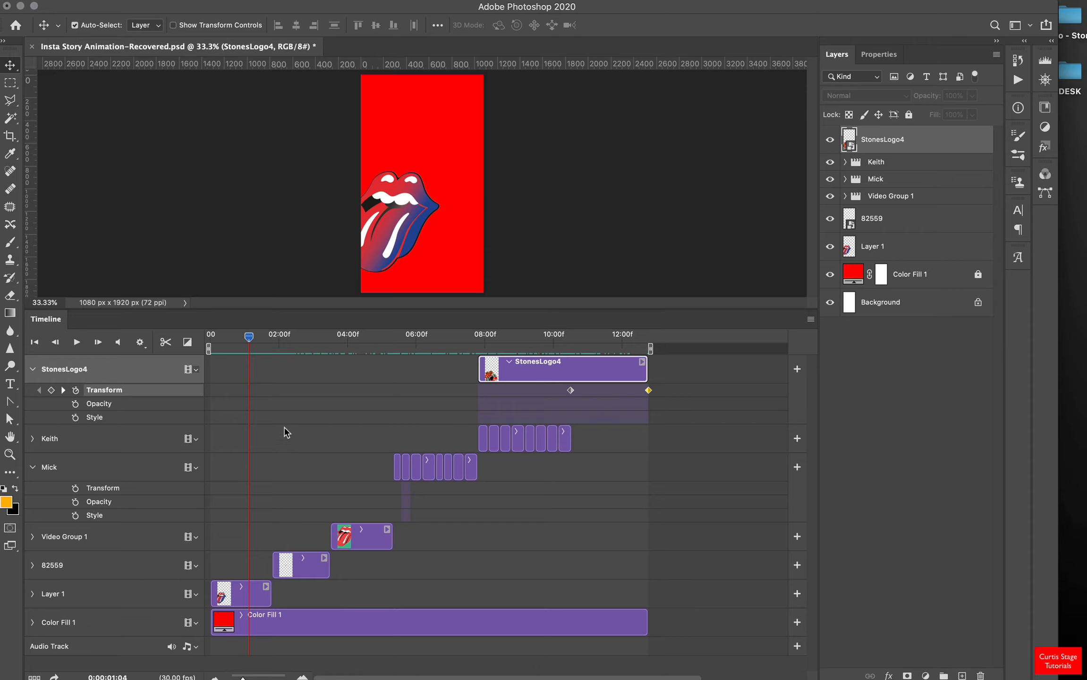
Create a new 1080 x 1920 px document at 200 pixels/inch with RGB colour and a white background.
{"action": "left_click", "coordinate": [87, 0]}
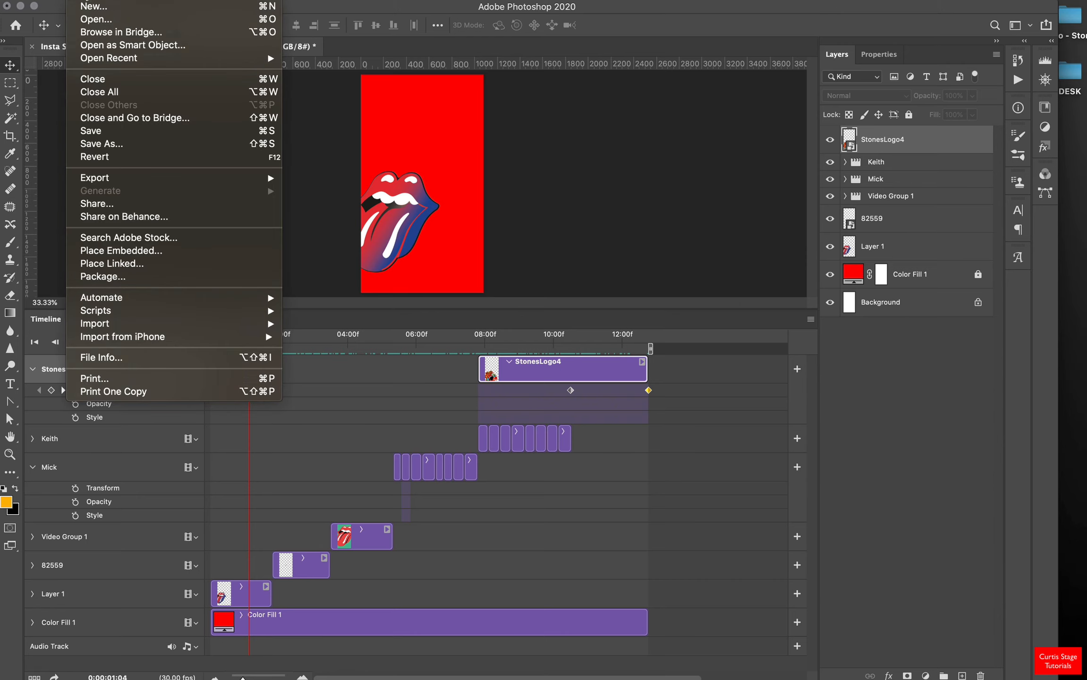
{"action": "left_click", "coordinate": [86, 1]}
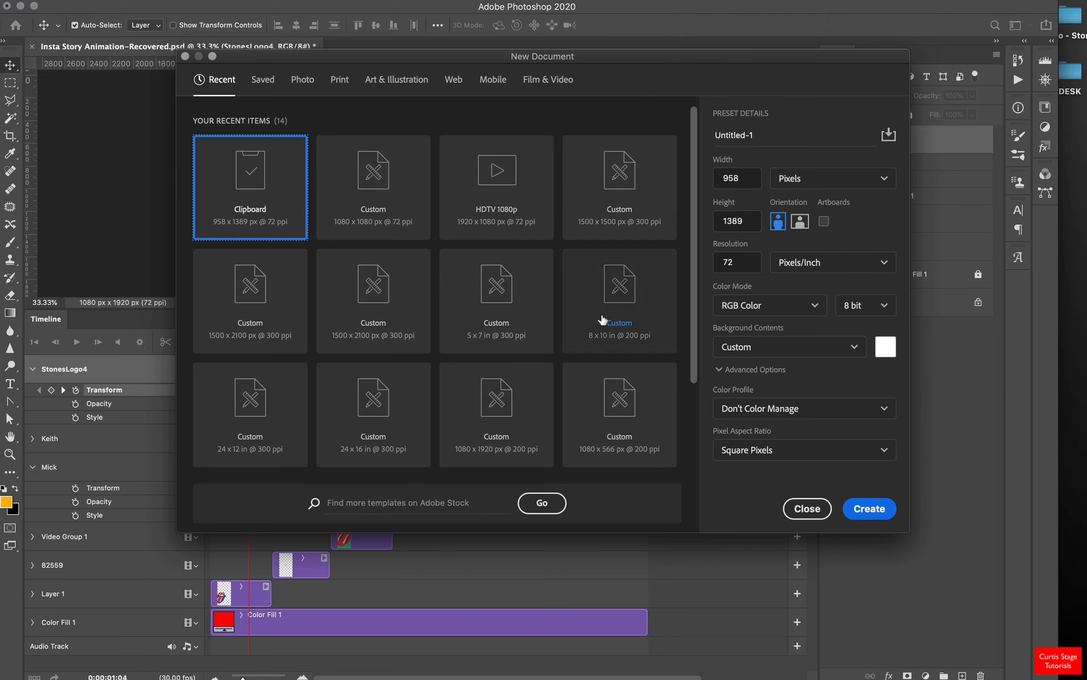
{"action": "left_click", "coordinate": [495, 415]}
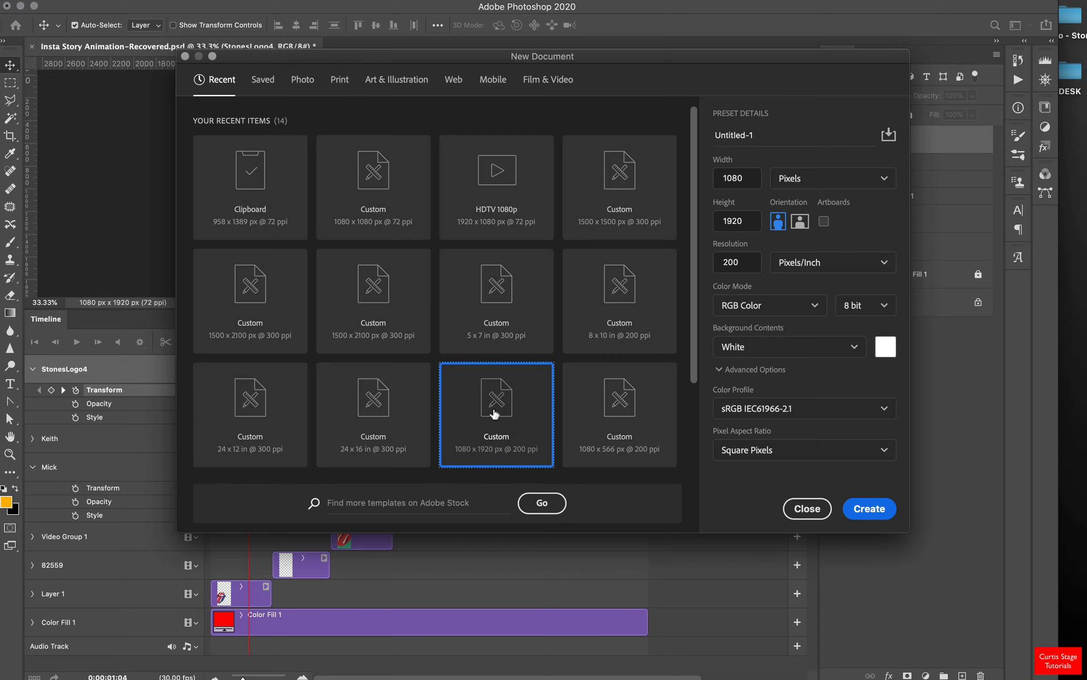
{"action": "double_click", "coordinate": [743, 176]}
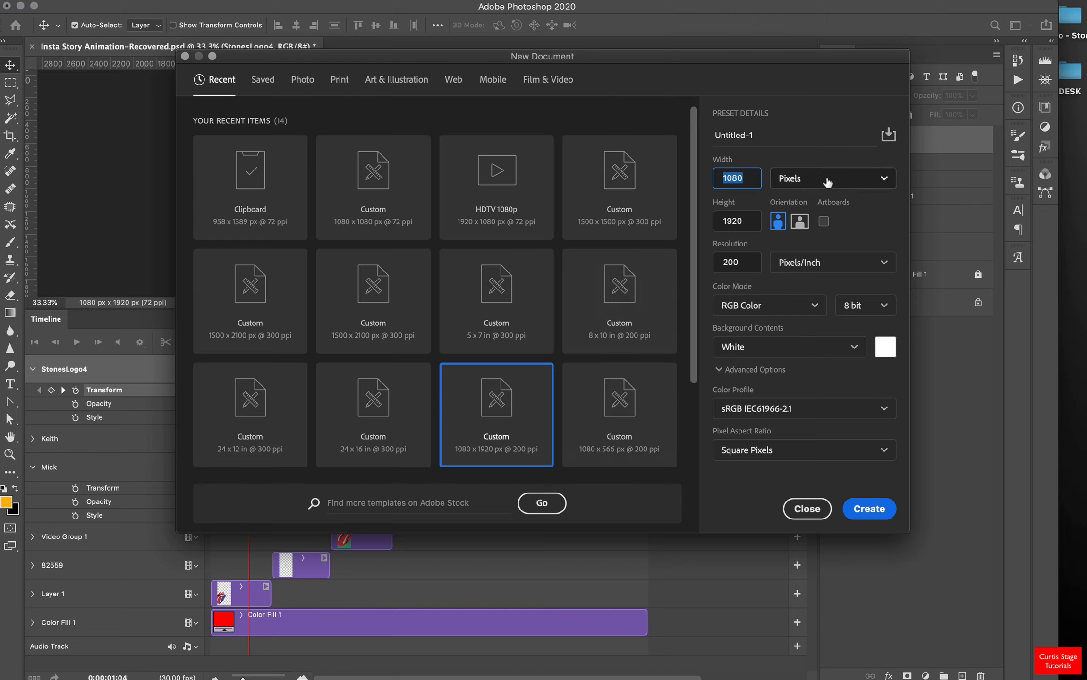
{"action": "left_click", "coordinate": [859, 508]}
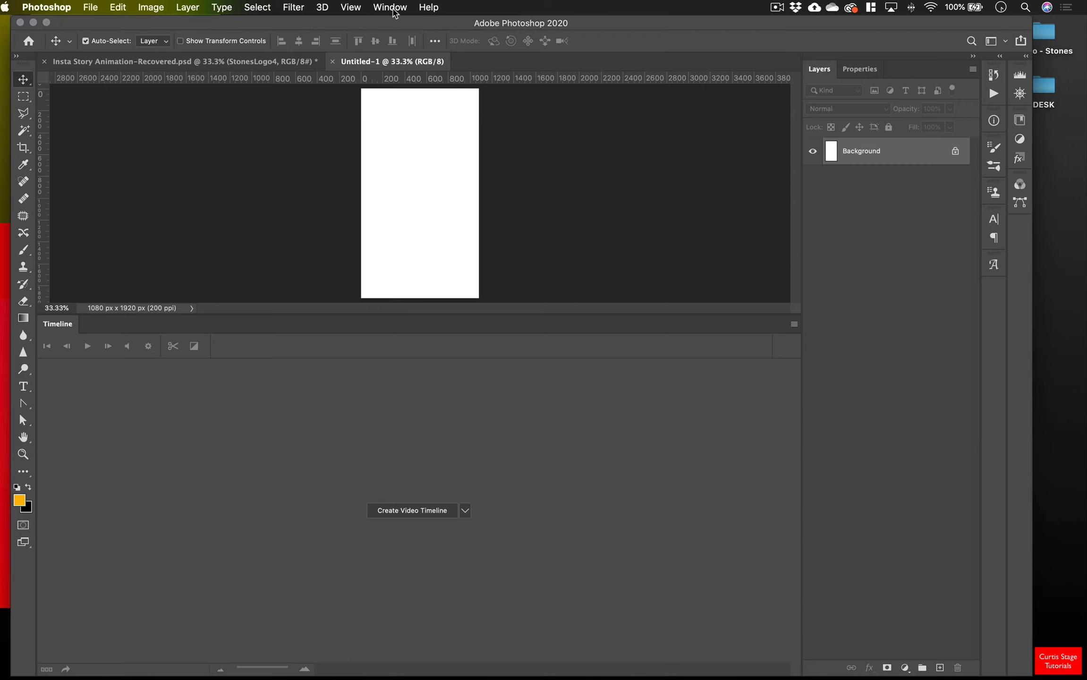
Hide the timeline and show it again.
{"action": "left_click", "coordinate": [394, 8]}
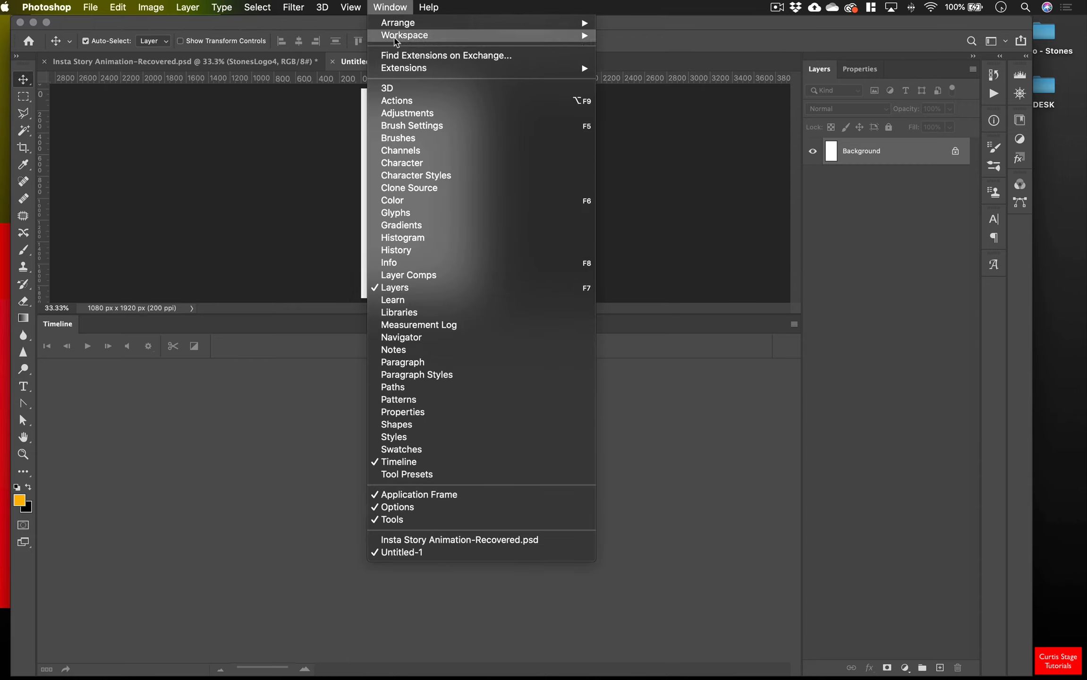
{"action": "left_click", "coordinate": [397, 465]}
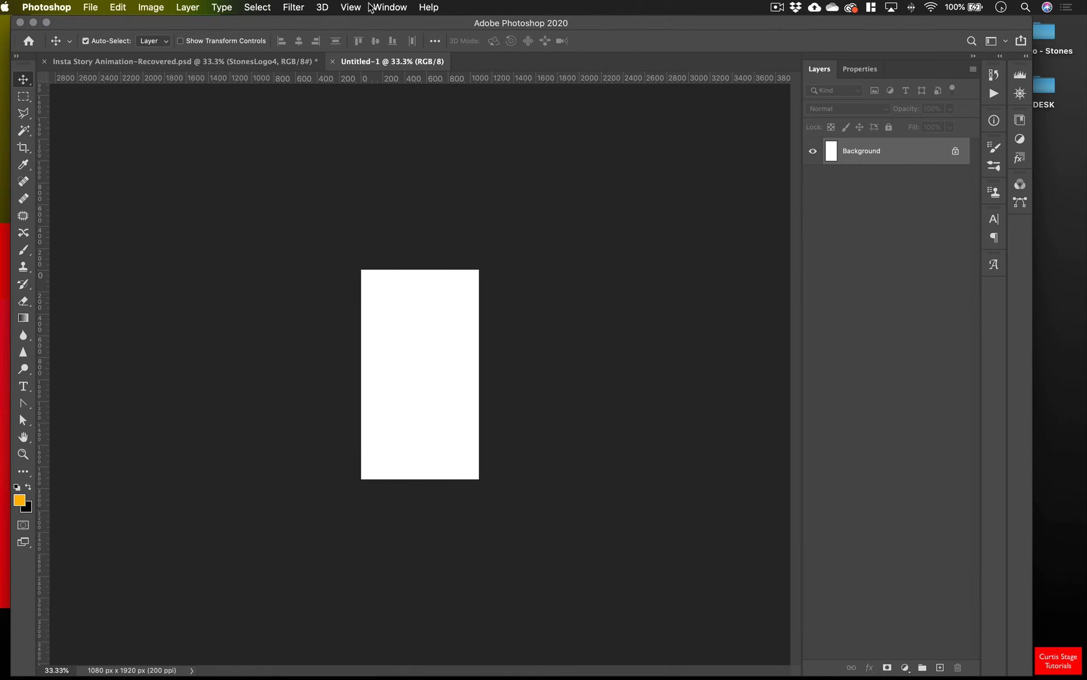
{"action": "left_click", "coordinate": [385, 7]}
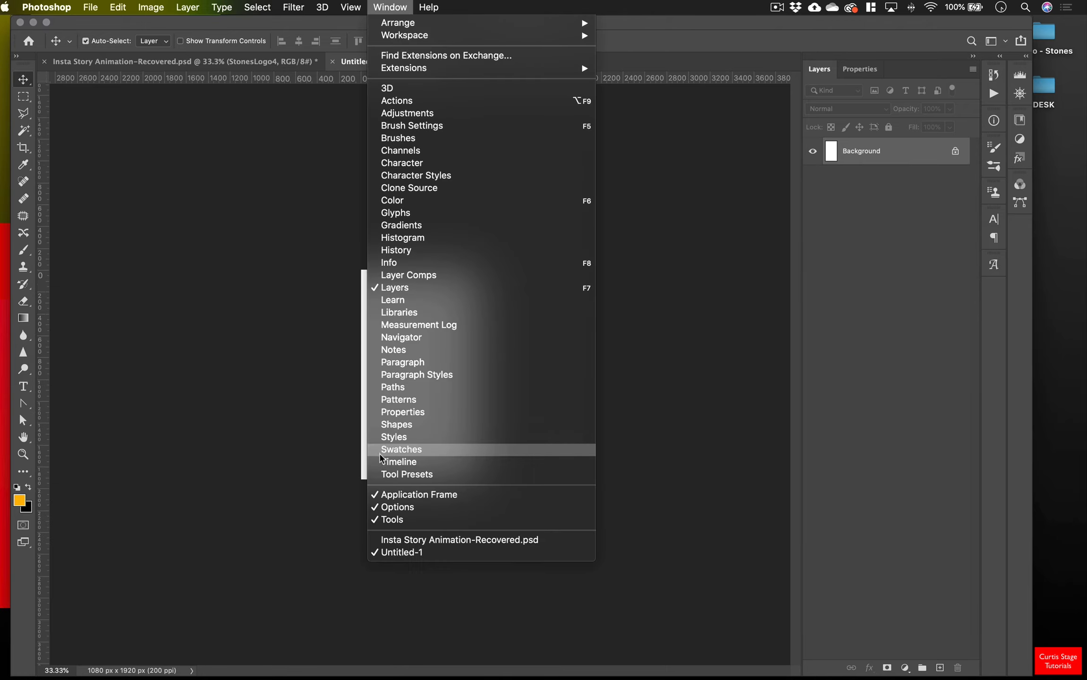
{"action": "left_click", "coordinate": [387, 463]}
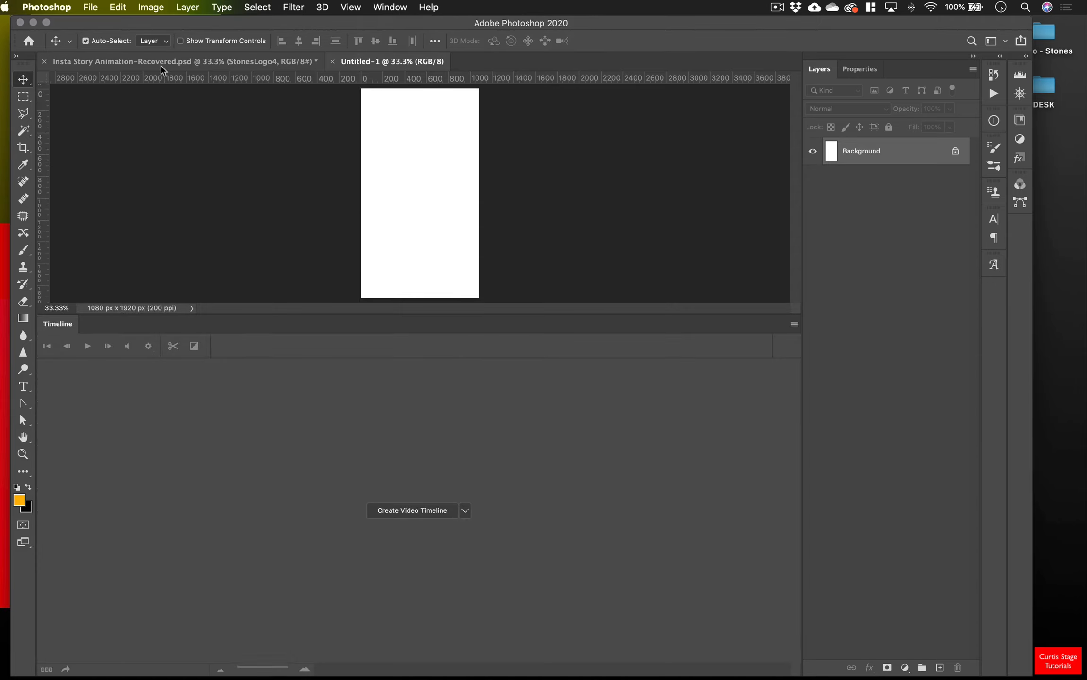
View the start of the animation in Insta Story Animation-Recovered.psd and return to the Untitled-1 document.
{"action": "left_click", "coordinate": [163, 64]}
{"action": "left_click_drag", "start_coordinate": [264, 348], "coordinate": [199, 366]}
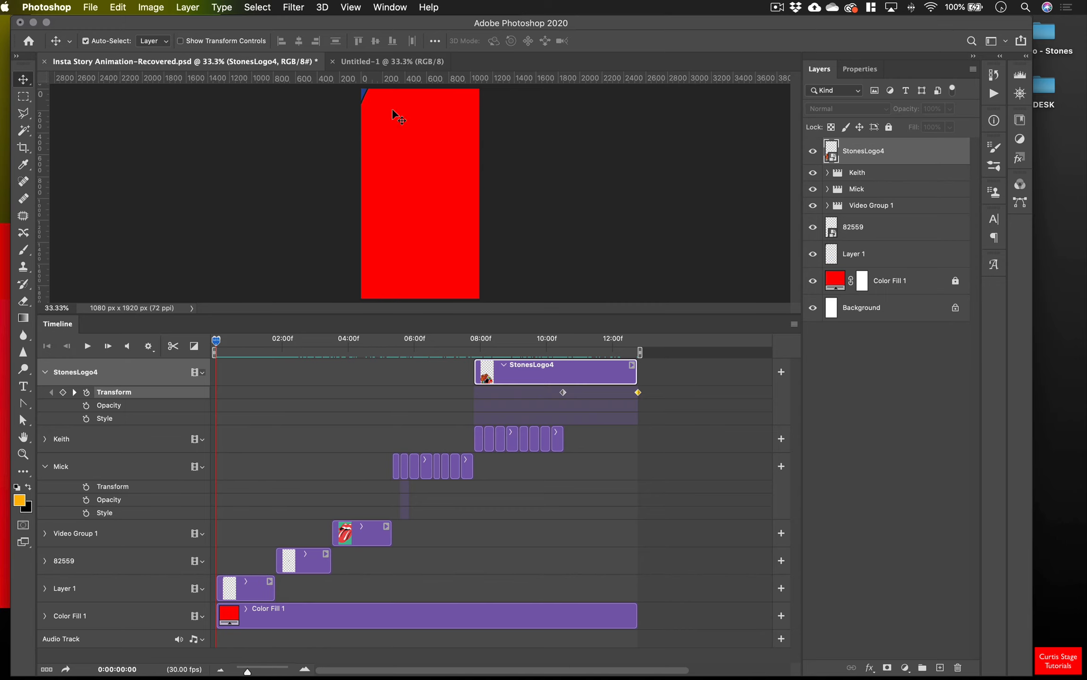
{"action": "left_click", "coordinate": [392, 62]}
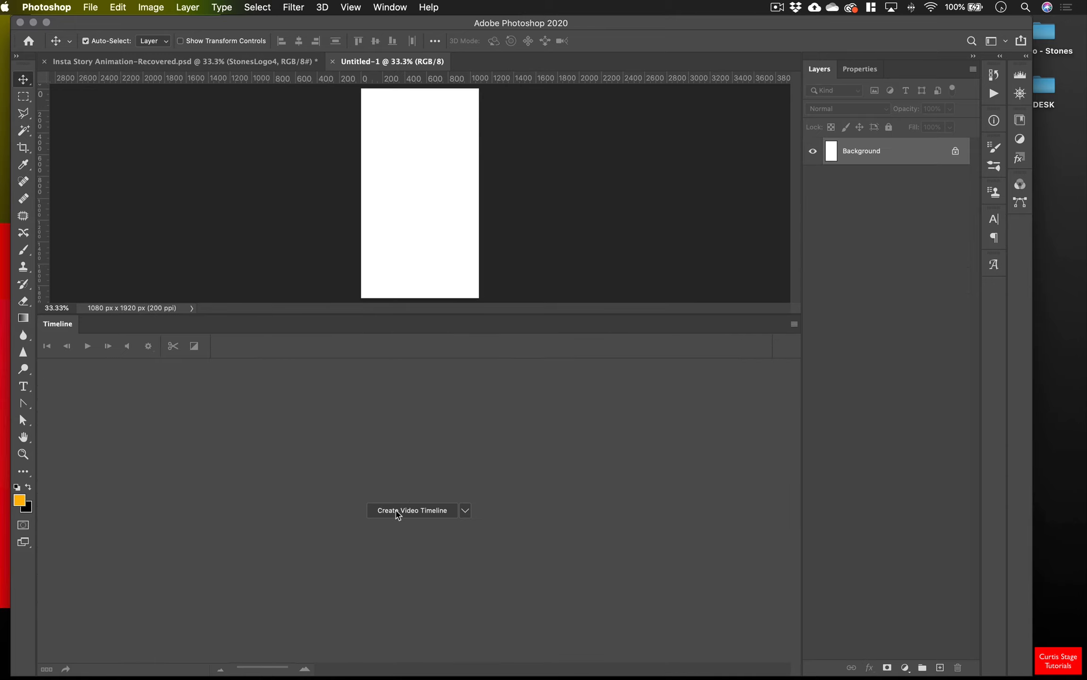
Create a frame animation in the timeline of the new document.
{"action": "left_click", "coordinate": [466, 514]}
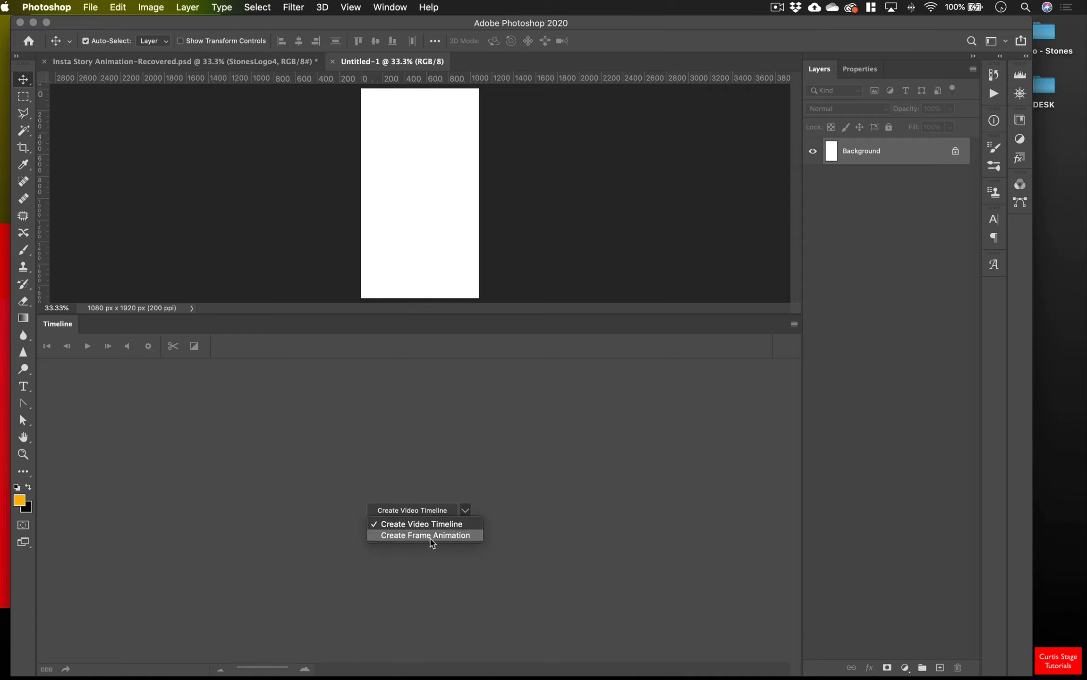
{"action": "left_click", "coordinate": [430, 536]}
{"action": "left_click", "coordinate": [412, 517]}
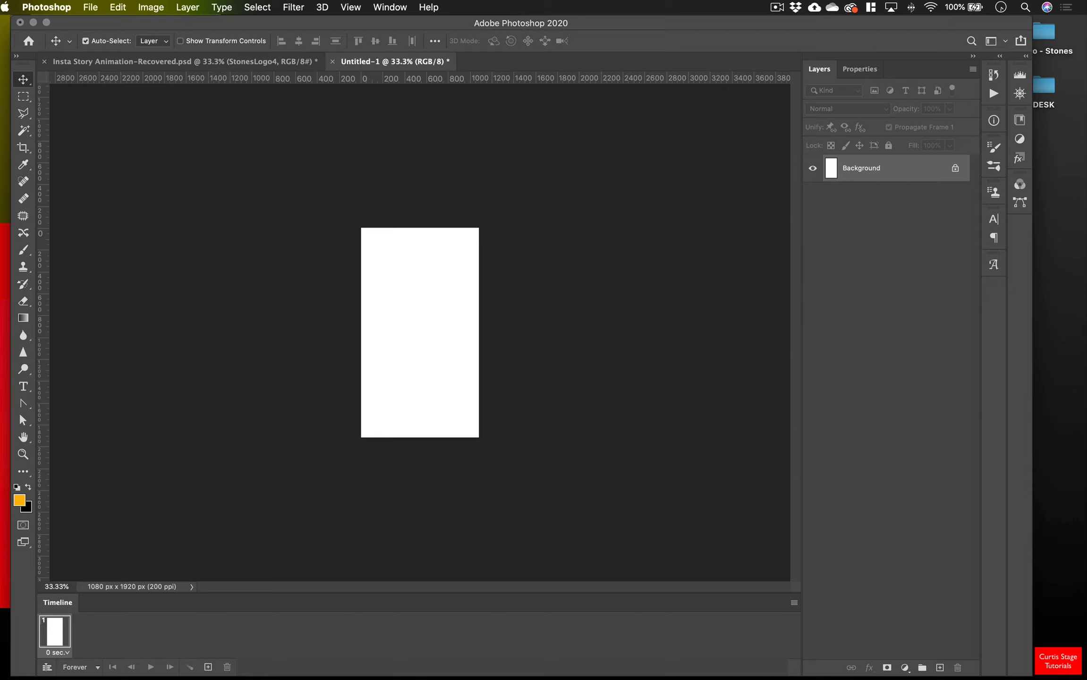
Add a new layer above the Background and fill it with pure red (ff0000).
{"action": "left_click", "coordinate": [938, 667]}
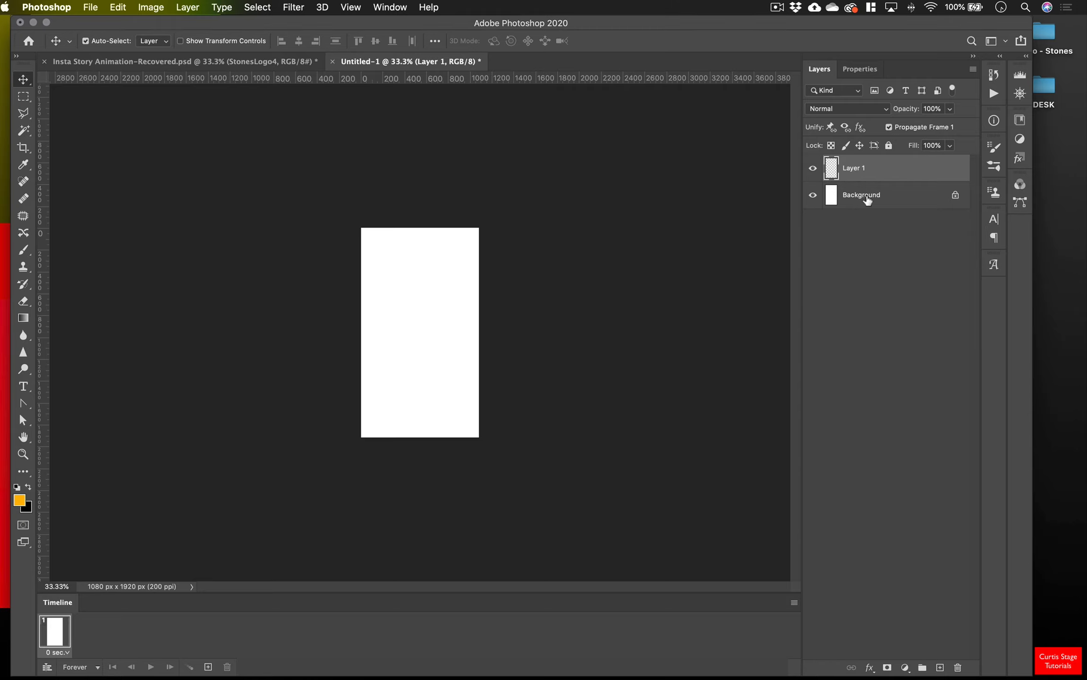
{"action": "left_click", "coordinate": [113, 6]}
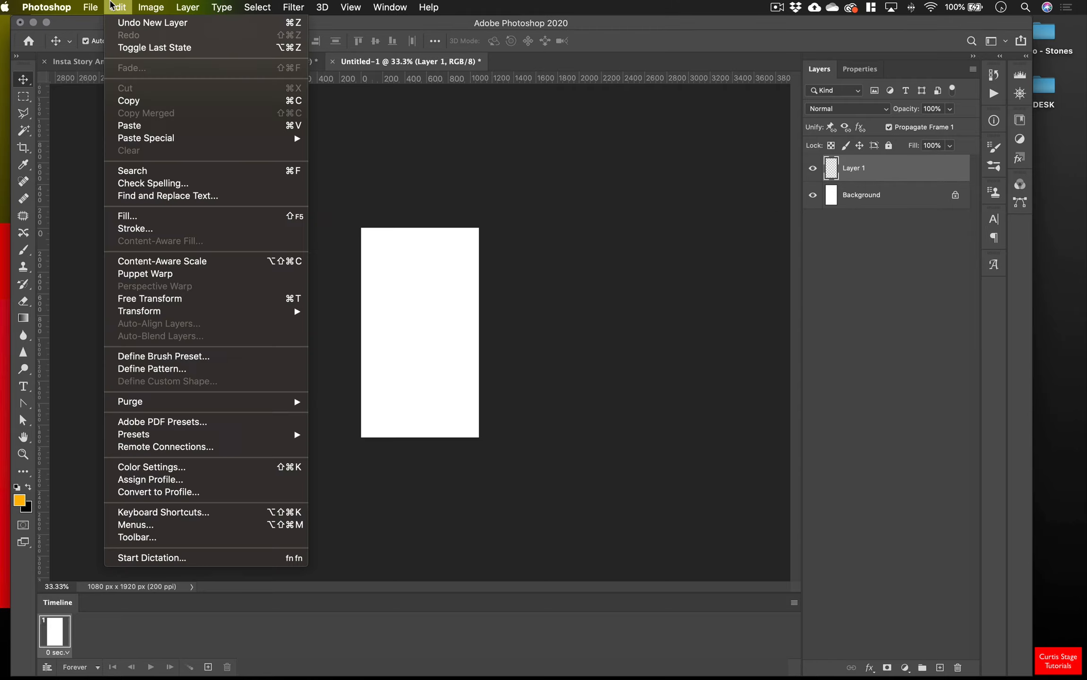
{"action": "left_click", "coordinate": [128, 216]}
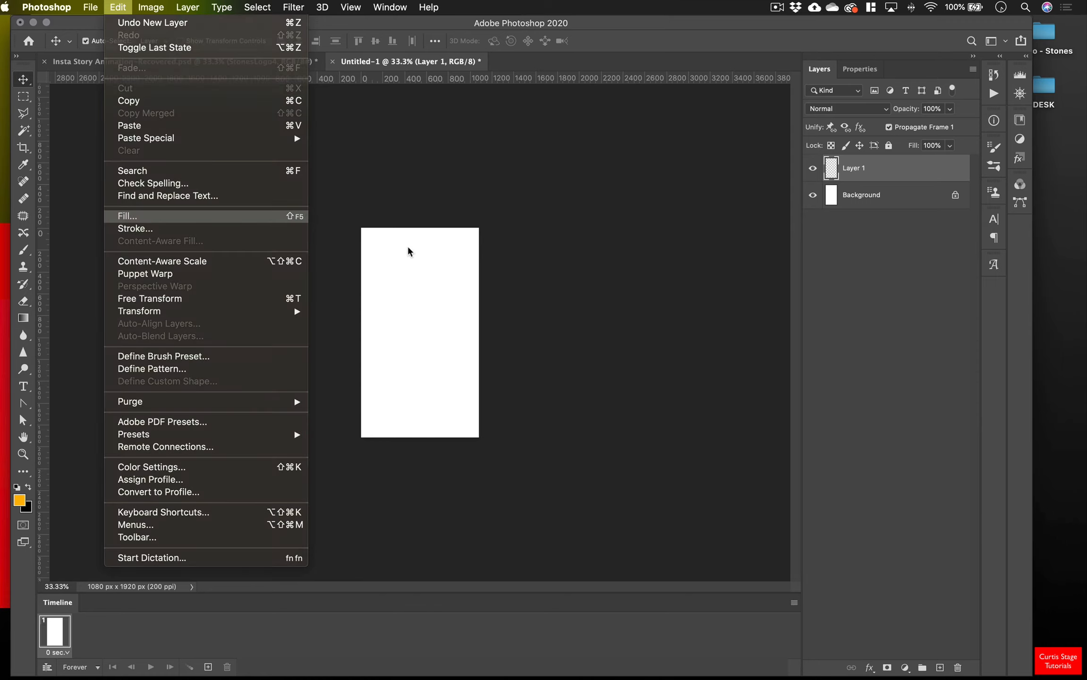
{"action": "left_click", "coordinate": [640, 203]}
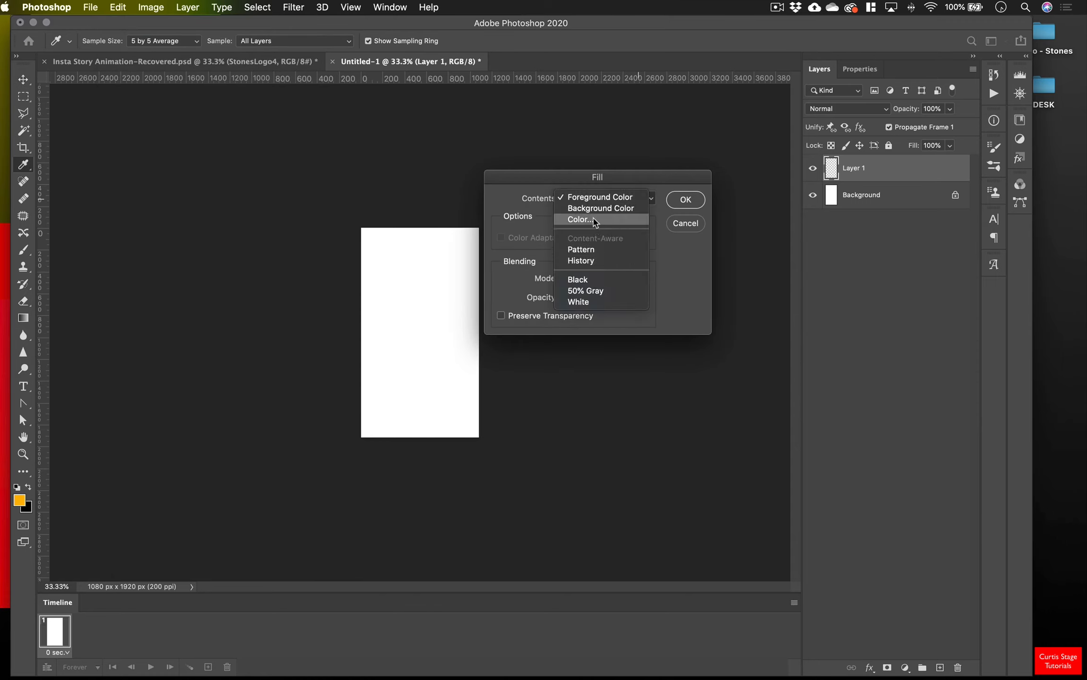
{"action": "left_click", "coordinate": [597, 219]}
{"action": "left_click_drag", "start_coordinate": [716, 305], "coordinate": [717, 136]}
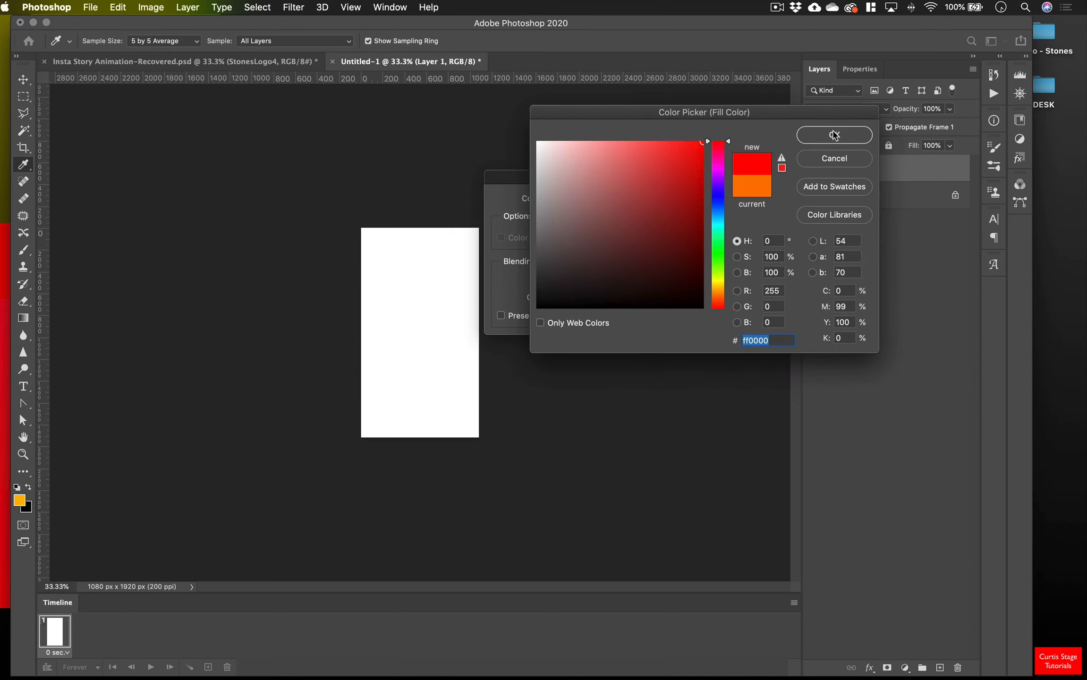
{"action": "left_click", "coordinate": [835, 136]}
{"action": "left_click", "coordinate": [678, 200]}
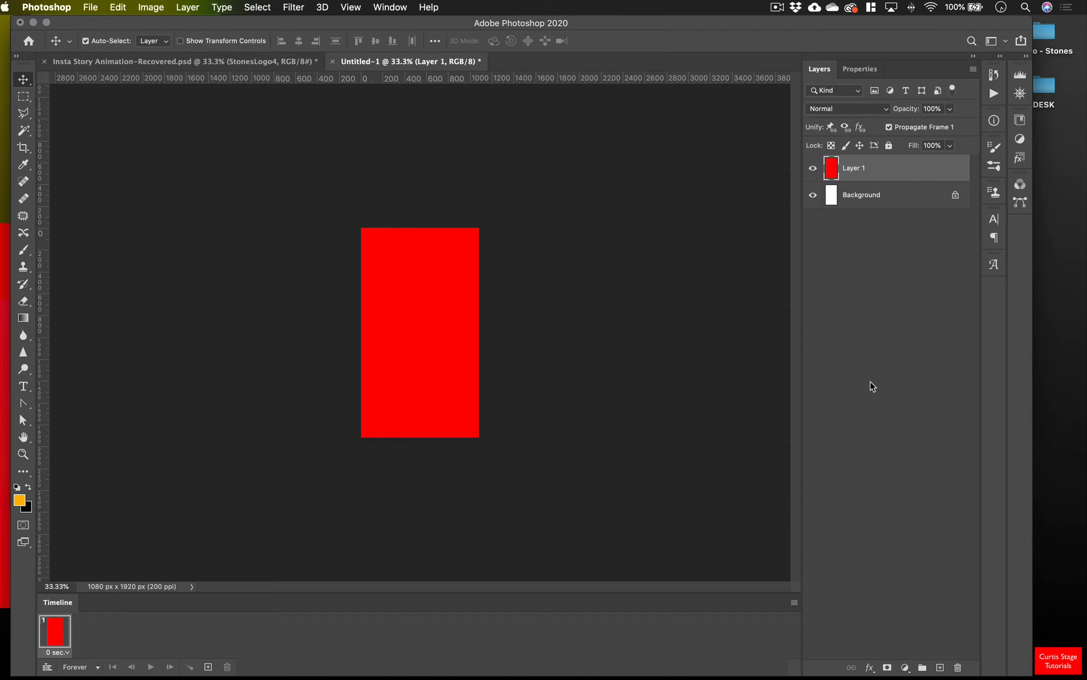
Place the StonesLogo1 image above the red layer, scaled to about 28% and positioned in the canvas's upper half.
{"action": "left_click", "coordinate": [940, 667]}
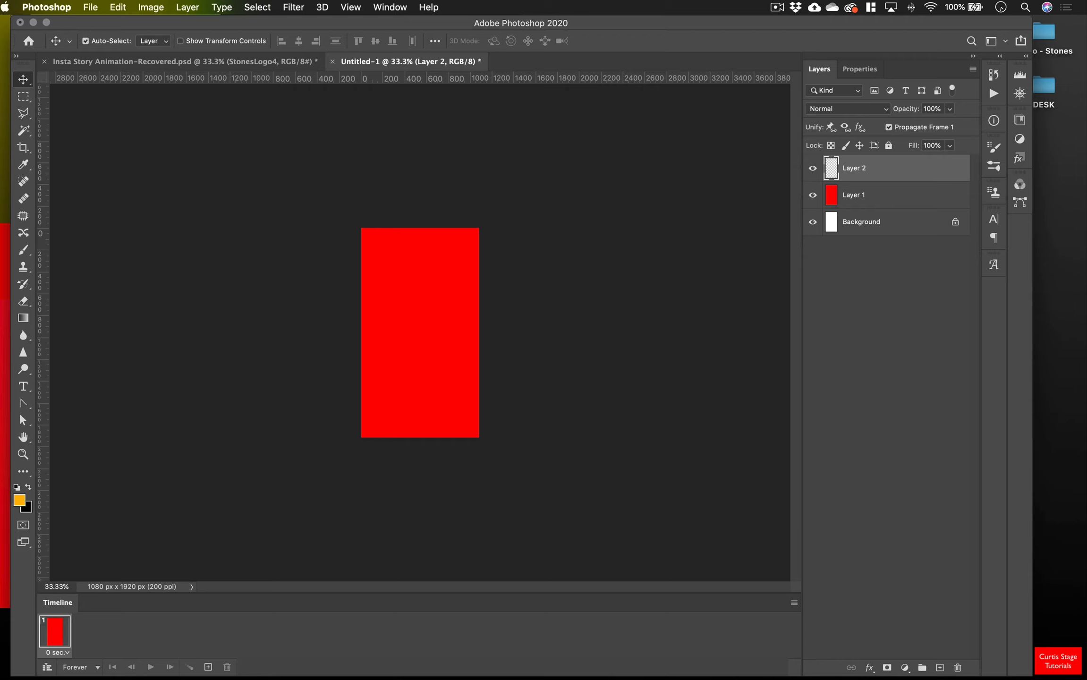
{"action": "left_click_drag", "start_coordinate": [897, 92], "coordinate": [410, 330]}
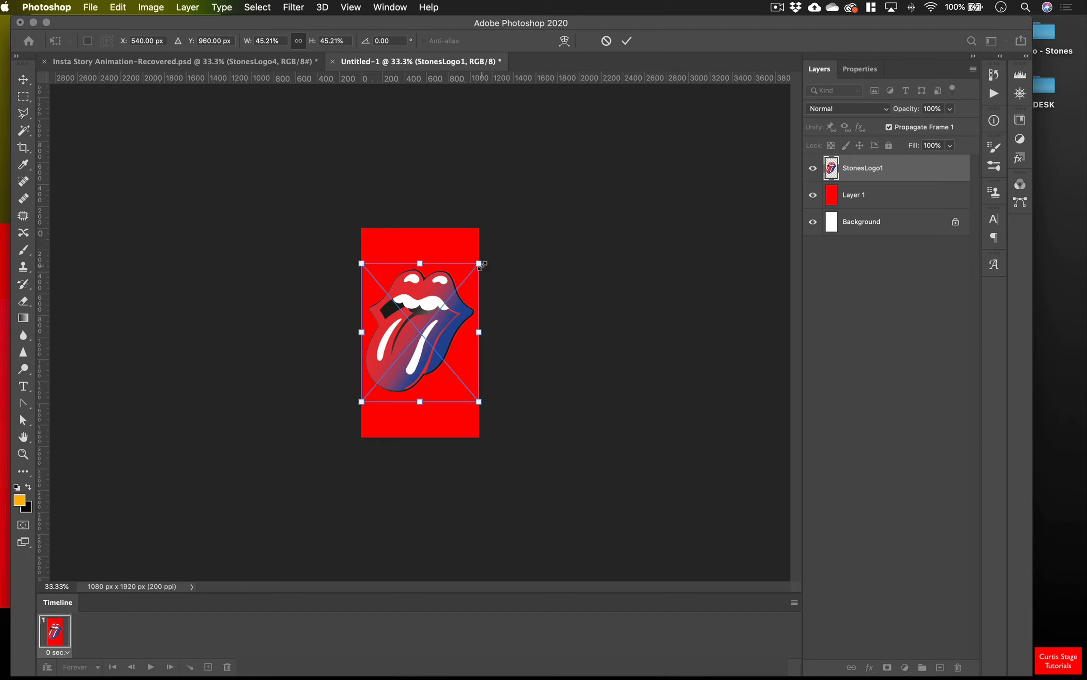
{"action": "left_click_drag", "start_coordinate": [480, 265], "coordinate": [434, 315]}
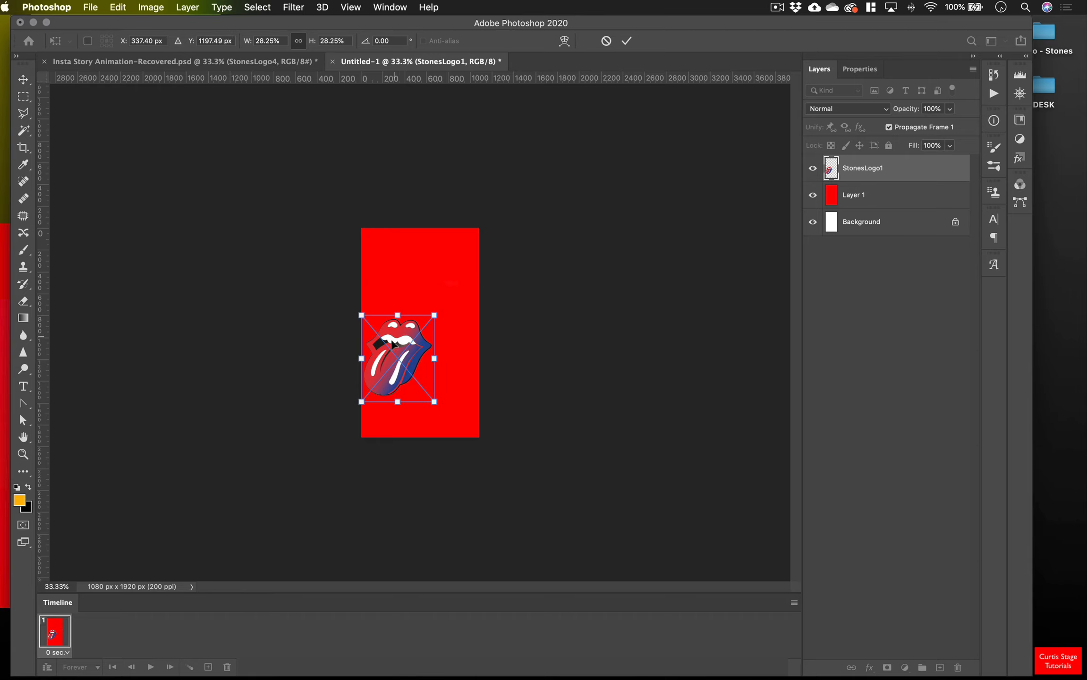
{"action": "left_click_drag", "start_coordinate": [389, 360], "coordinate": [400, 283]}
{"action": "left_click", "coordinate": [627, 41]}
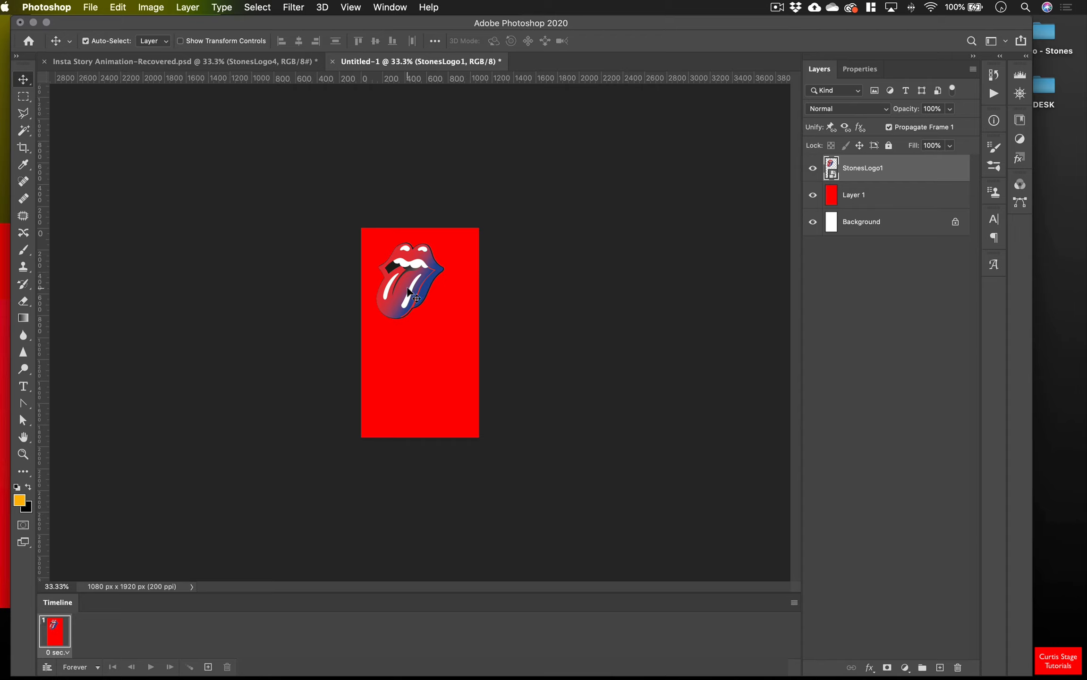
{"action": "mouse_move", "coordinate": [407, 290]}
{"action": "left_mouse_down"}
{"action": "mouse_move", "coordinate": [360, 267]}
{"action": "mouse_move", "coordinate": [350, 243]}
{"action": "mouse_move", "coordinate": [419, 303]}
{"action": "left_mouse_up"}
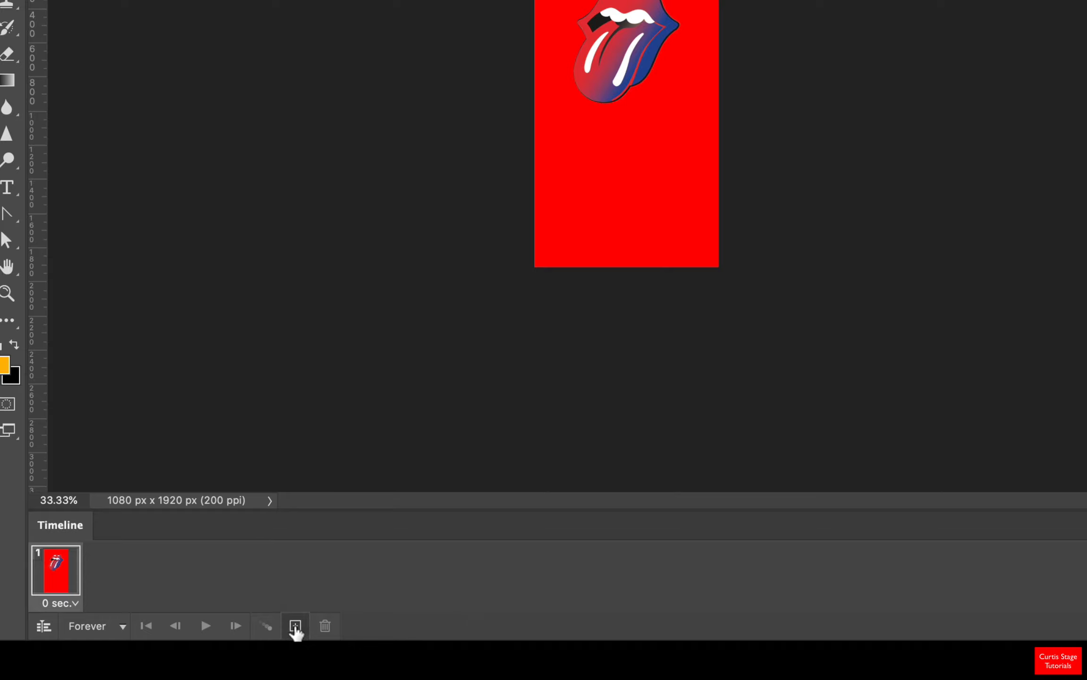
Add a second frame with the logo moved partly past the right edge, and move frame 1's logo off the canvas beyond the upper-left corner.
{"action": "left_click", "coordinate": [296, 627]}
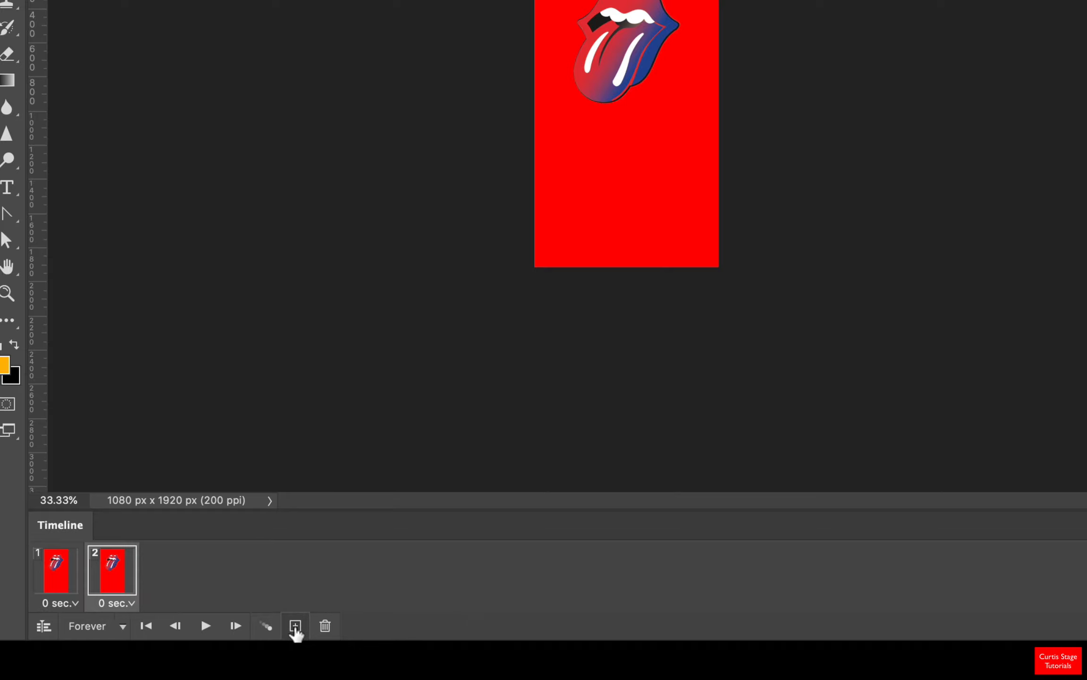
{"action": "left_click_drag", "start_coordinate": [626, 31], "coordinate": [617, 201]}
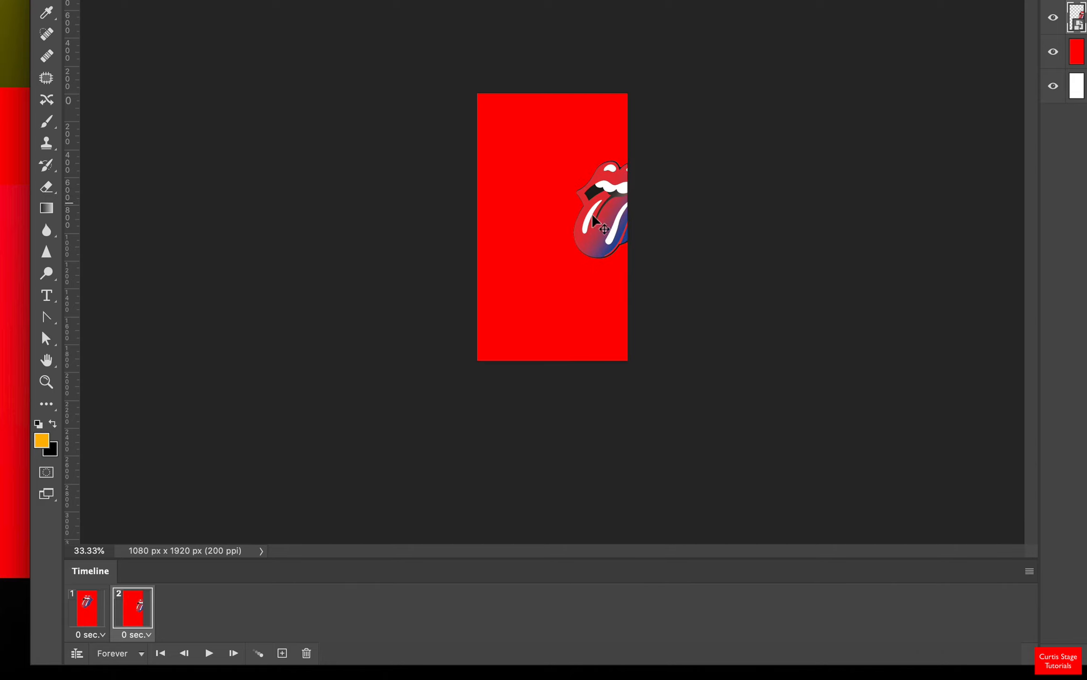
{"action": "left_click", "coordinate": [85, 610]}
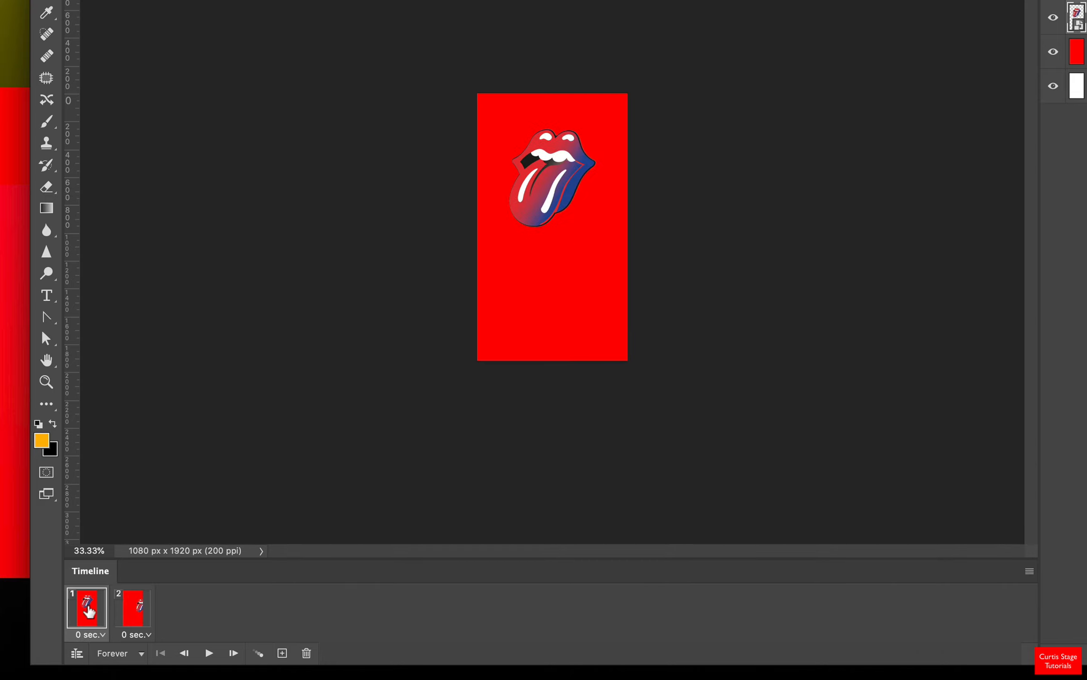
{"action": "left_click_drag", "start_coordinate": [519, 194], "coordinate": [442, 81]}
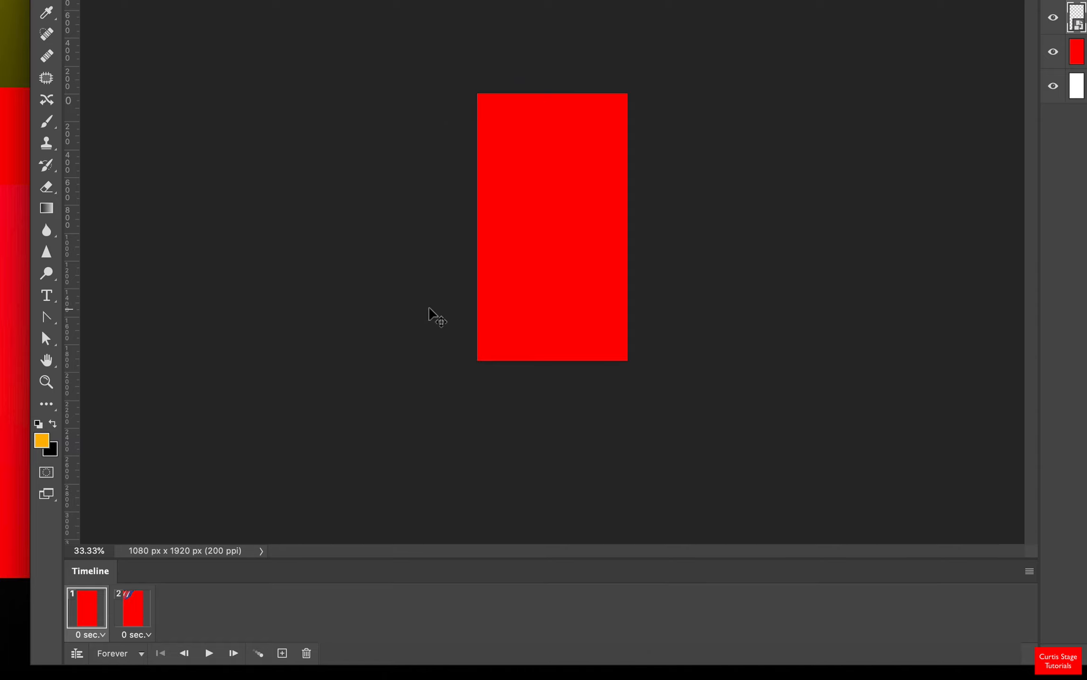
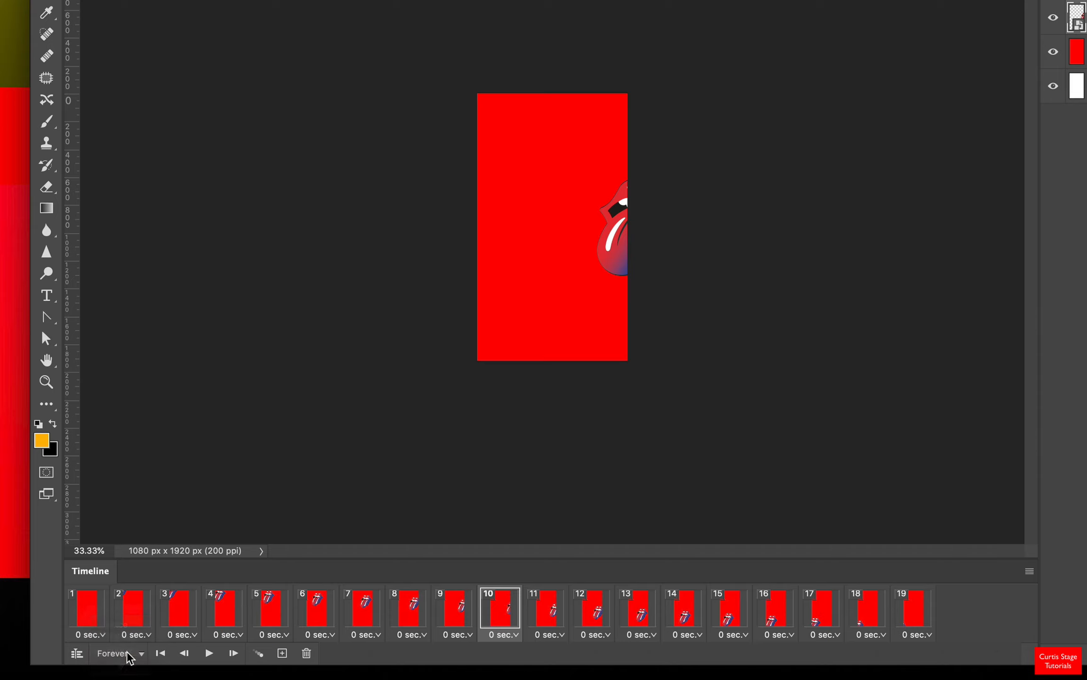
Play the 19-frame animation as a preview and stop it.
{"action": "left_click", "coordinate": [209, 654]}
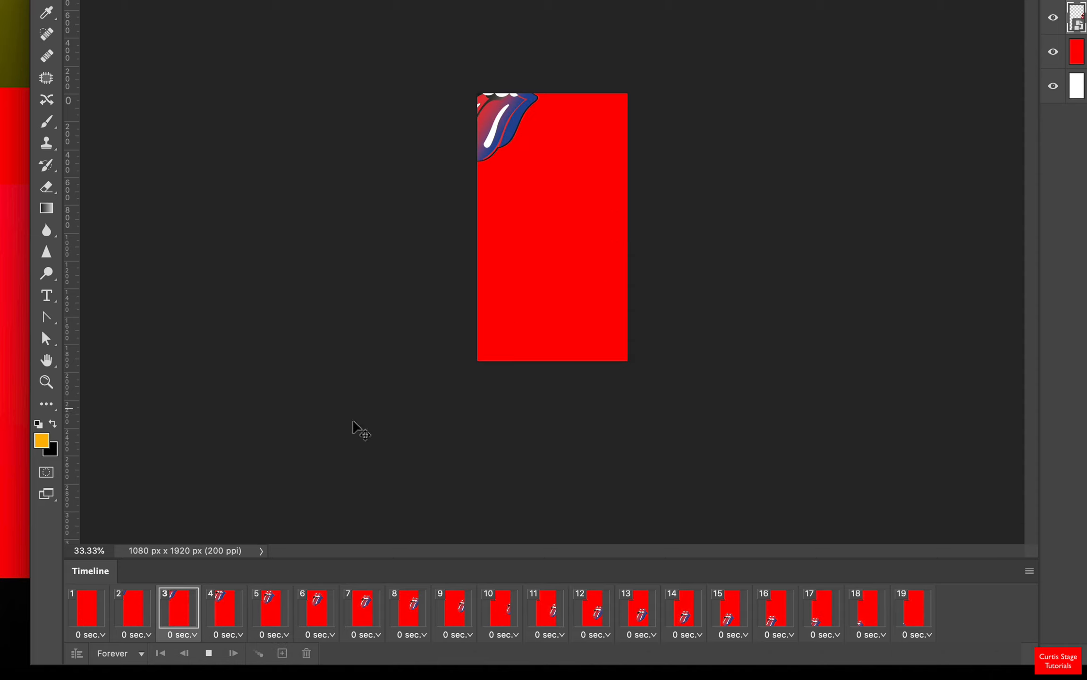
{"action": "left_click", "coordinate": [209, 654]}
Add a frame after frame 19 and move its logo from the lower-left corner to just past the canvas's upper-right corner.
{"action": "left_click", "coordinate": [918, 607]}
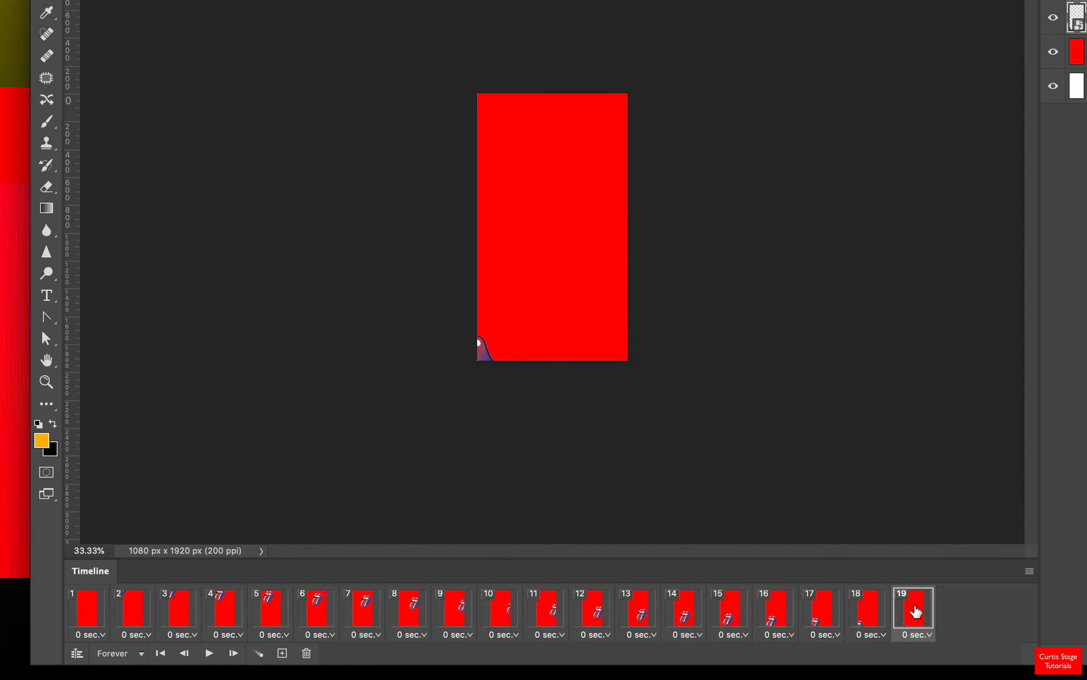
{"action": "left_click", "coordinate": [282, 653]}
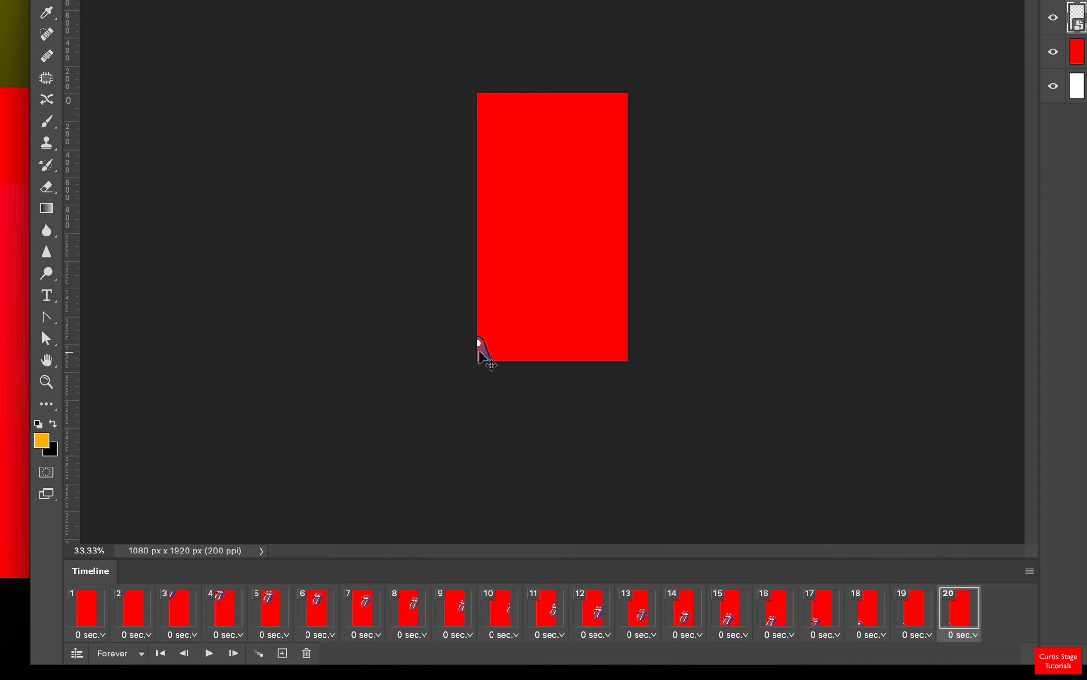
{"action": "left_click_drag", "start_coordinate": [480, 356], "coordinate": [681, 36]}
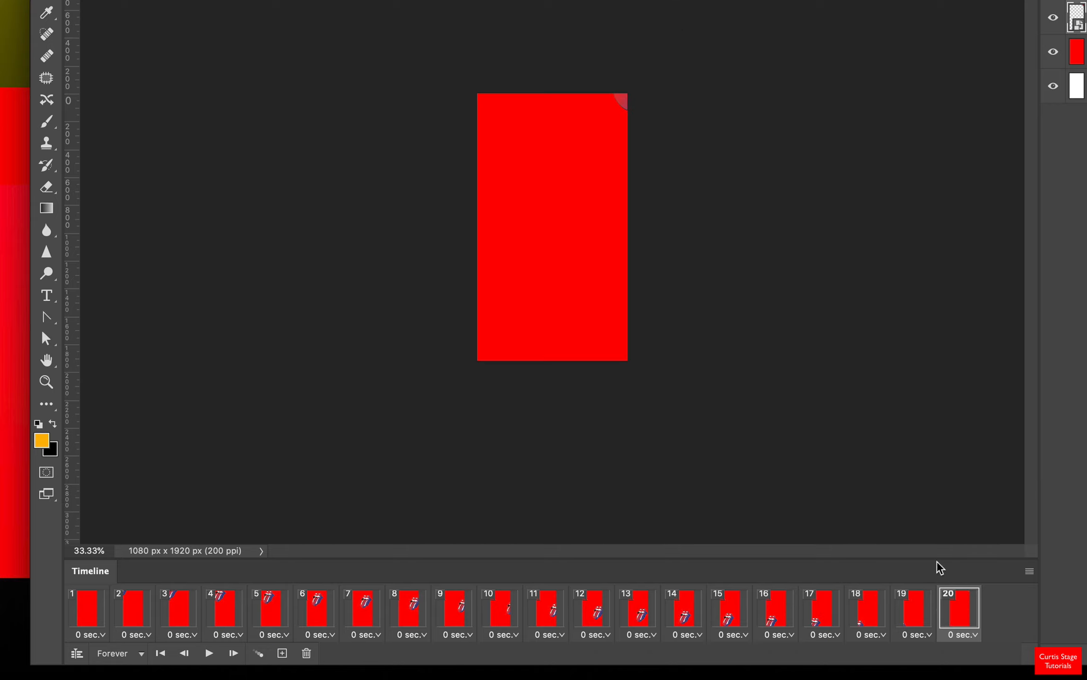
Tween frames 19 and 20 with 8 added frames across all layers, and play the extended animation as a preview.
{"action": "left_click", "coordinate": [905, 621]}
{"action": "left_click", "coordinate": [950, 617], "text": "shift"}
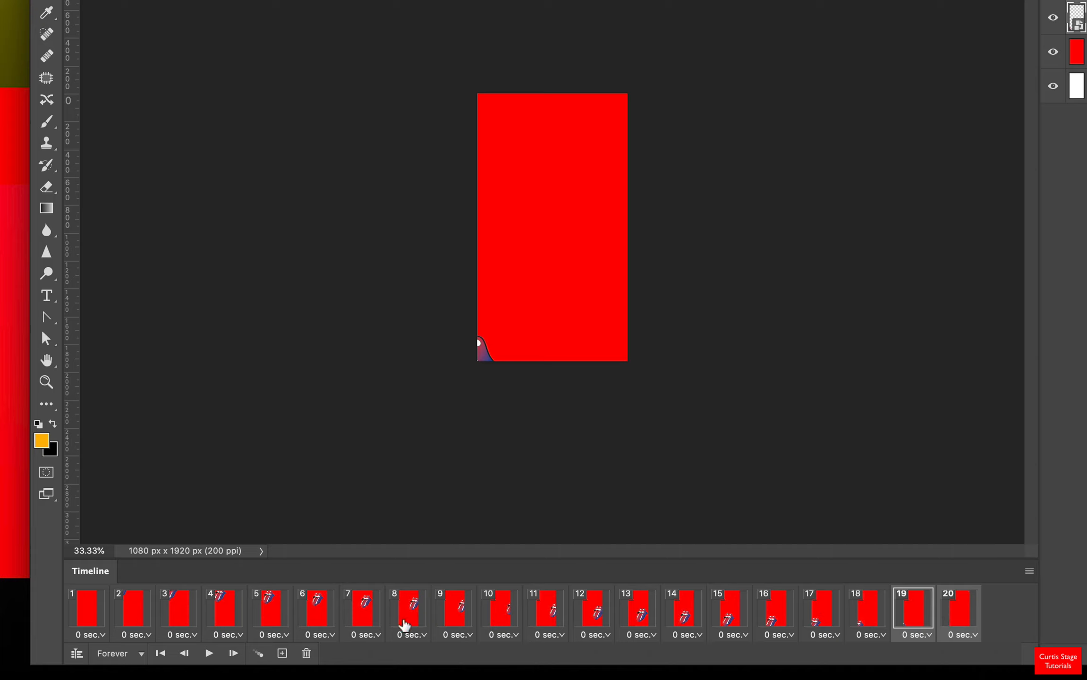
{"action": "left_click", "coordinate": [259, 654]}
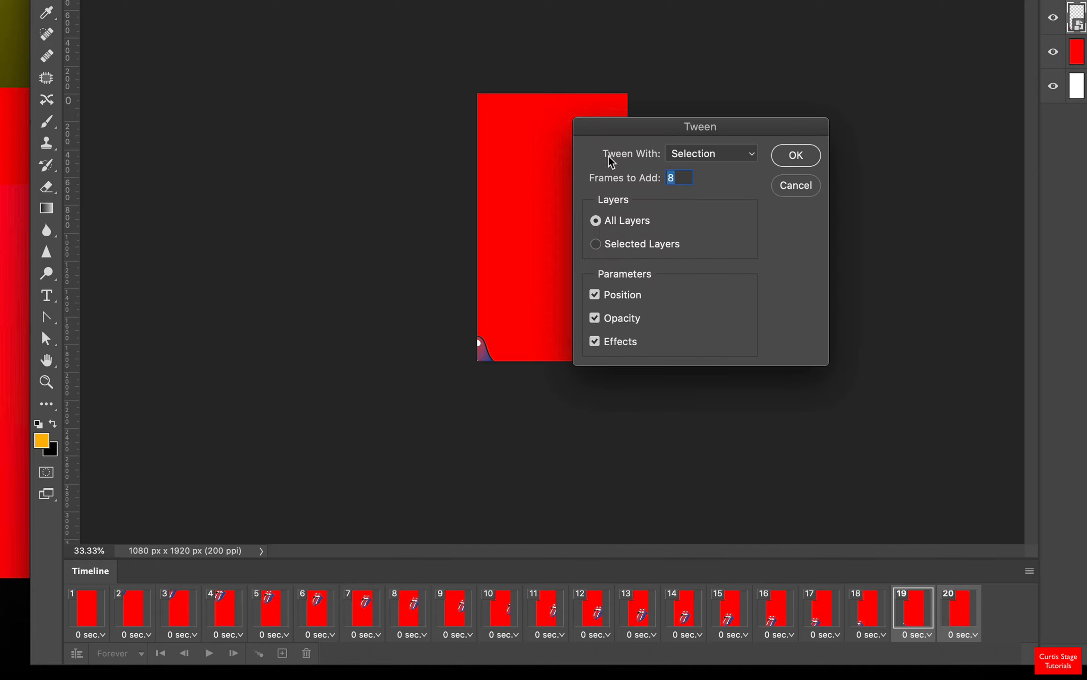
{"action": "left_click", "coordinate": [798, 156]}
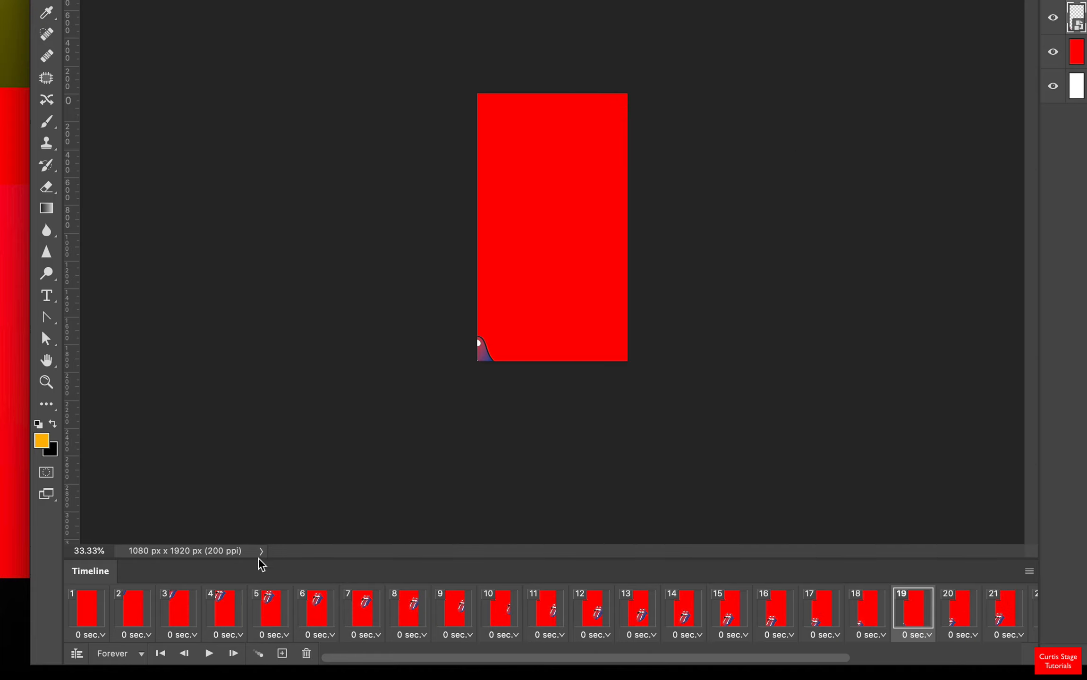
{"action": "left_click", "coordinate": [209, 653]}
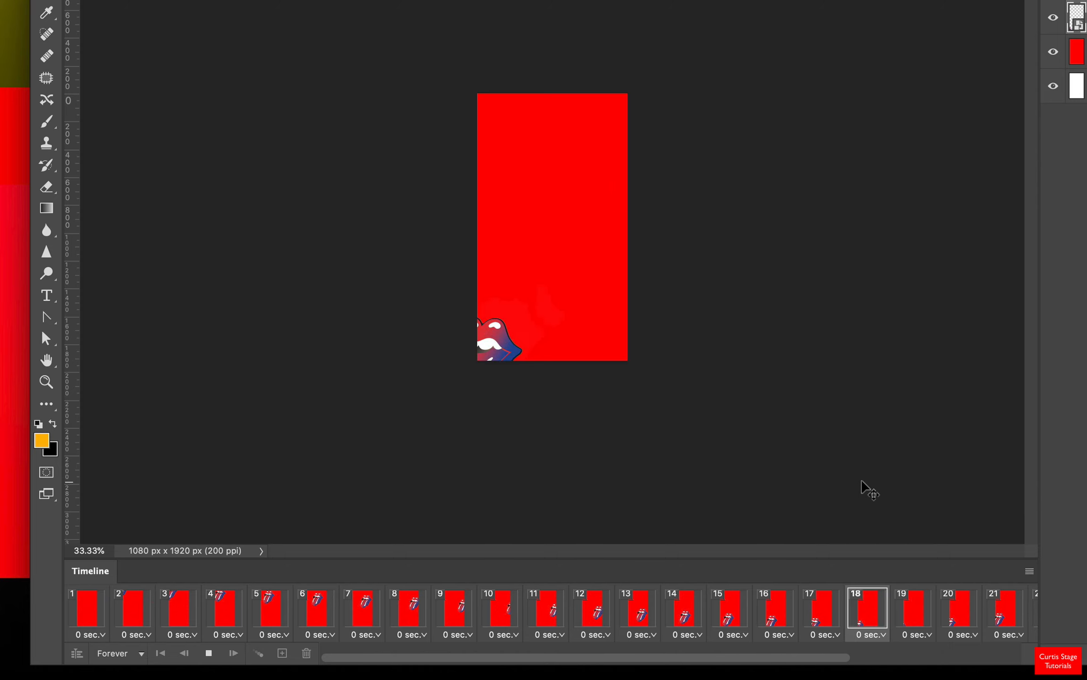
{"action": "key", "text": "space"}
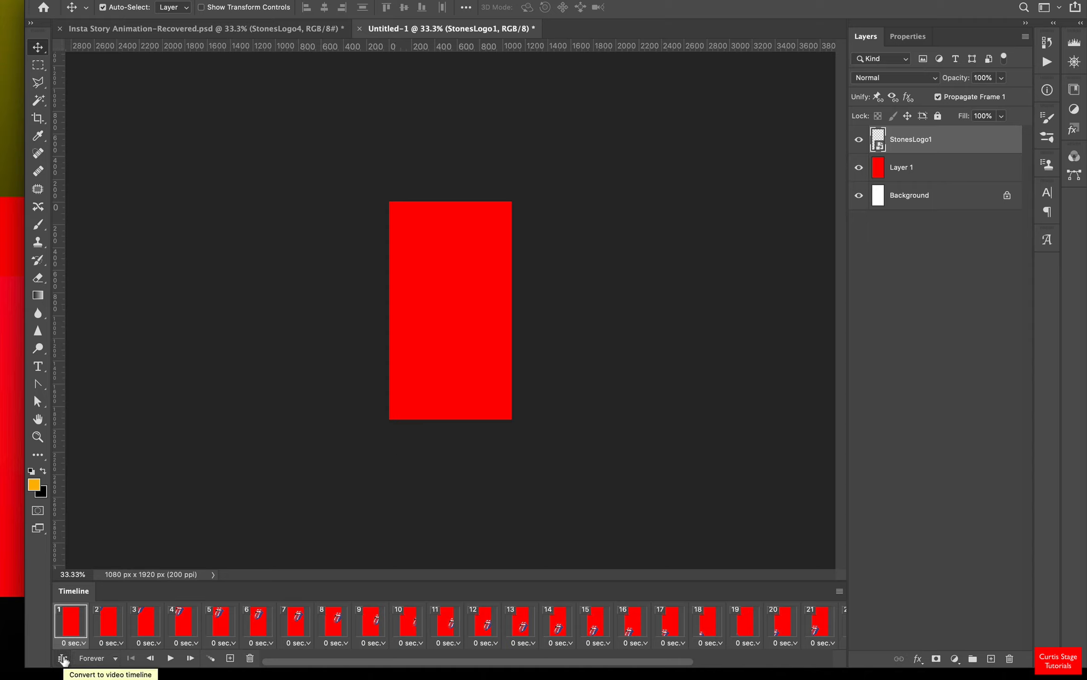
Convert the frame animation to a video timeline, magnified enough to show individual frame marks.
{"action": "left_click", "coordinate": [62, 659]}
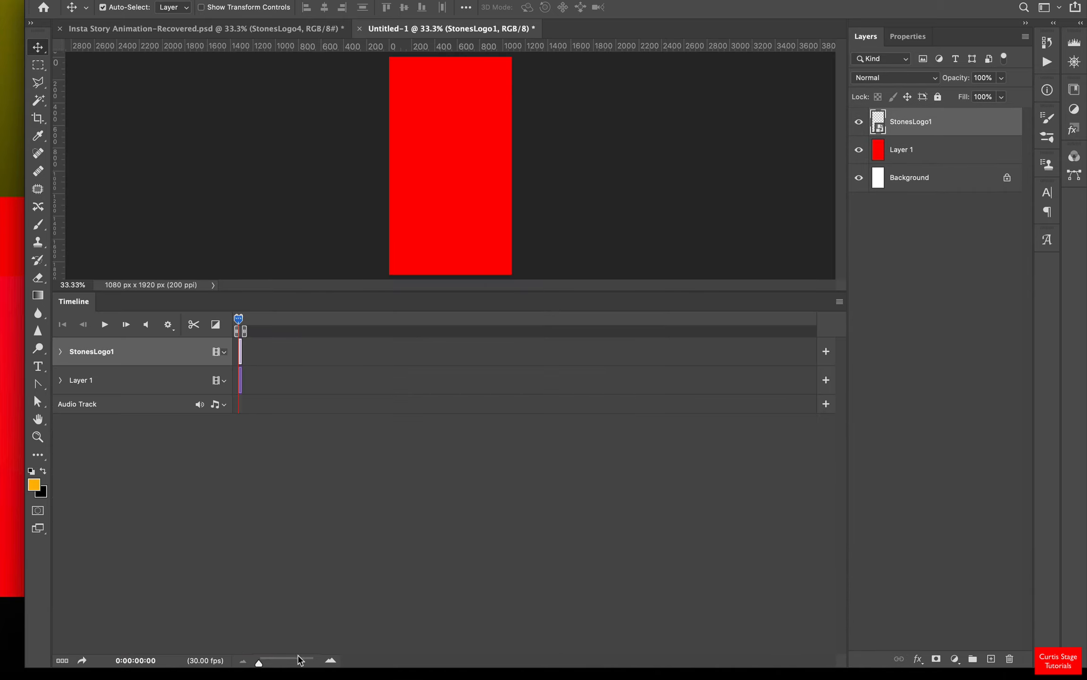
{"action": "left_click_drag", "start_coordinate": [258, 661], "coordinate": [287, 662]}
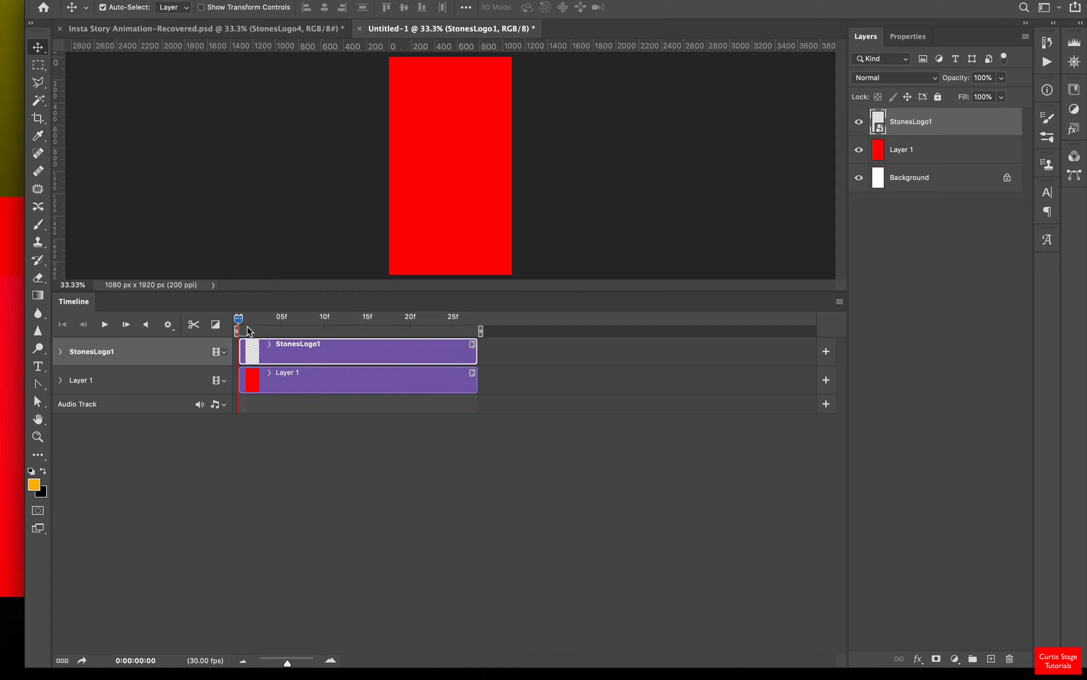
{"action": "mouse_move", "coordinate": [287, 662]}
{"action": "left_mouse_down"}
{"action": "mouse_move", "coordinate": [274, 662]}
{"action": "mouse_move", "coordinate": [292, 663]}
{"action": "left_mouse_up"}
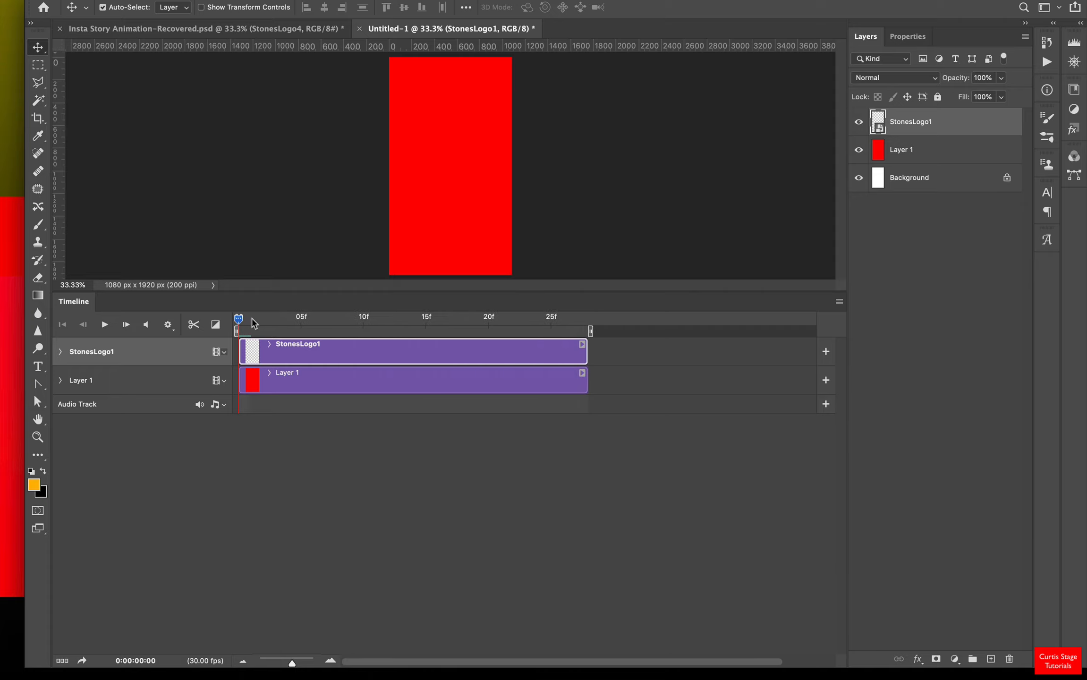
Scrub through the video timeline from the start to 0:00:00:27 to check the logo's movement.
{"action": "left_click_drag", "start_coordinate": [254, 323], "coordinate": [245, 360]}
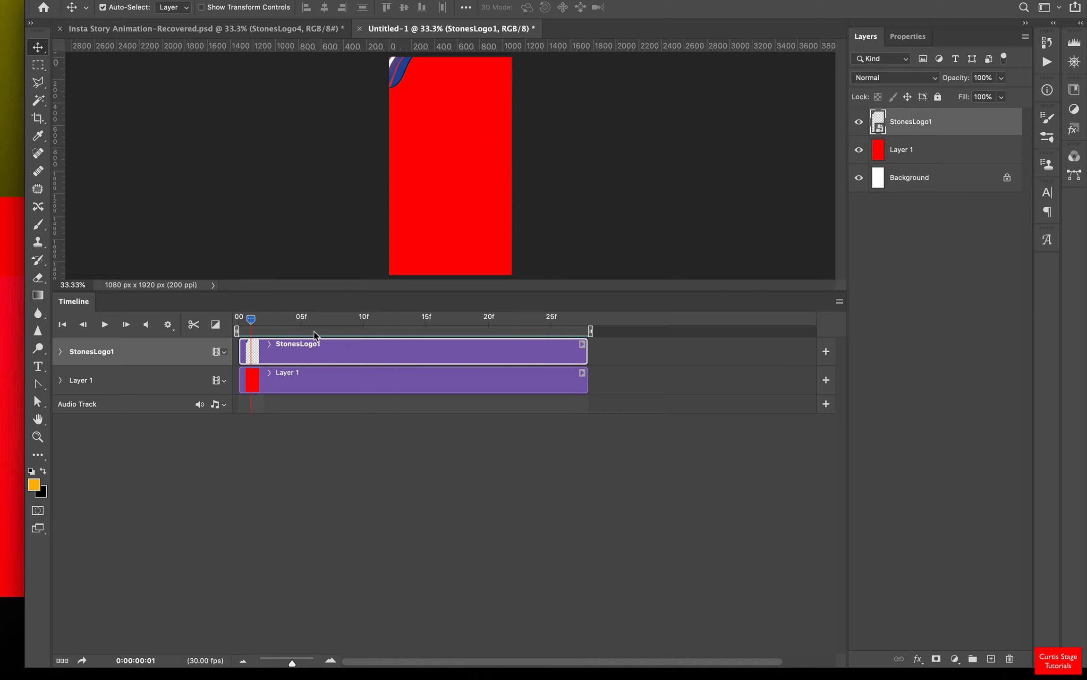
{"action": "left_click_drag", "start_coordinate": [254, 324], "coordinate": [351, 319]}
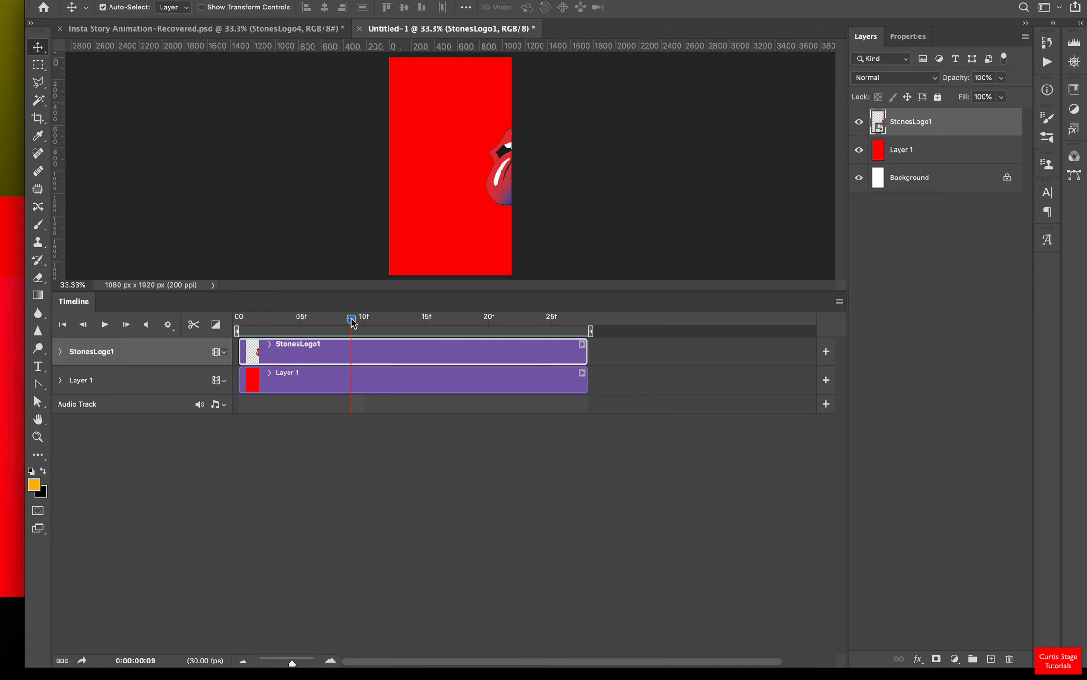
{"action": "left_click_drag", "start_coordinate": [351, 320], "coordinate": [402, 354]}
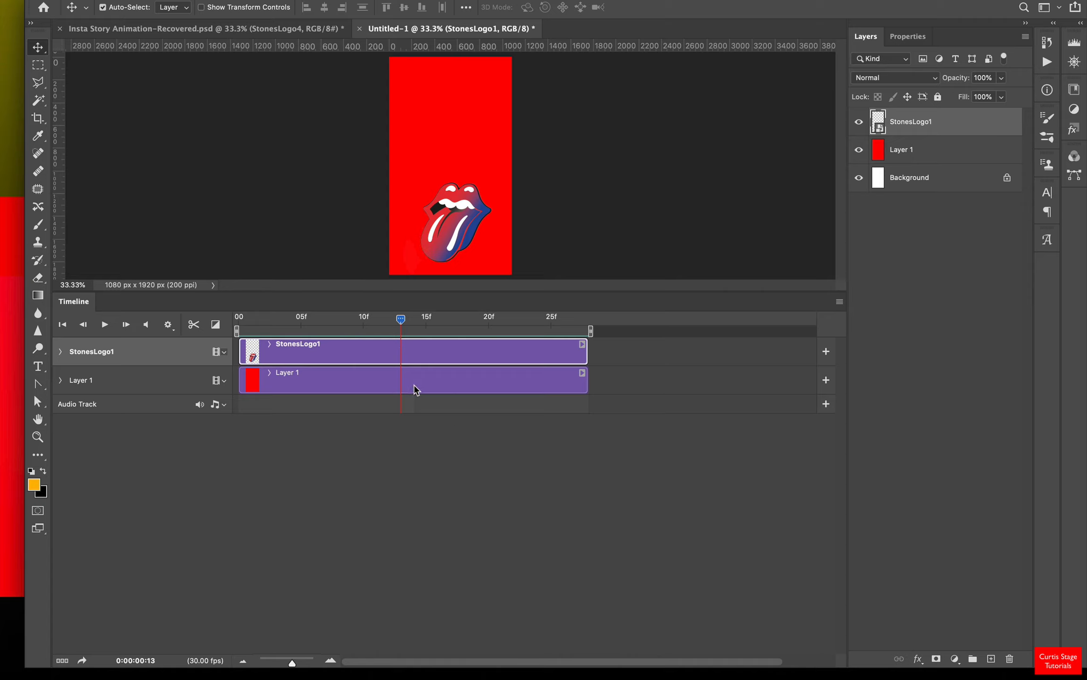
{"action": "left_click_drag", "start_coordinate": [400, 326], "coordinate": [573, 350]}
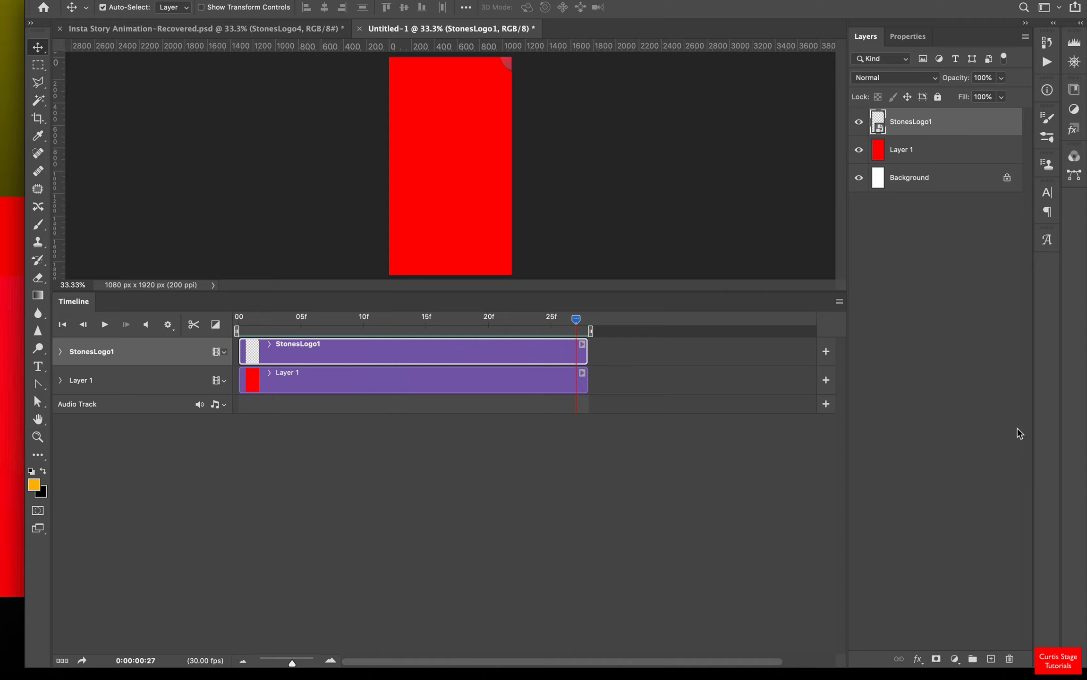
{"action": "left_click", "coordinate": [992, 659]}
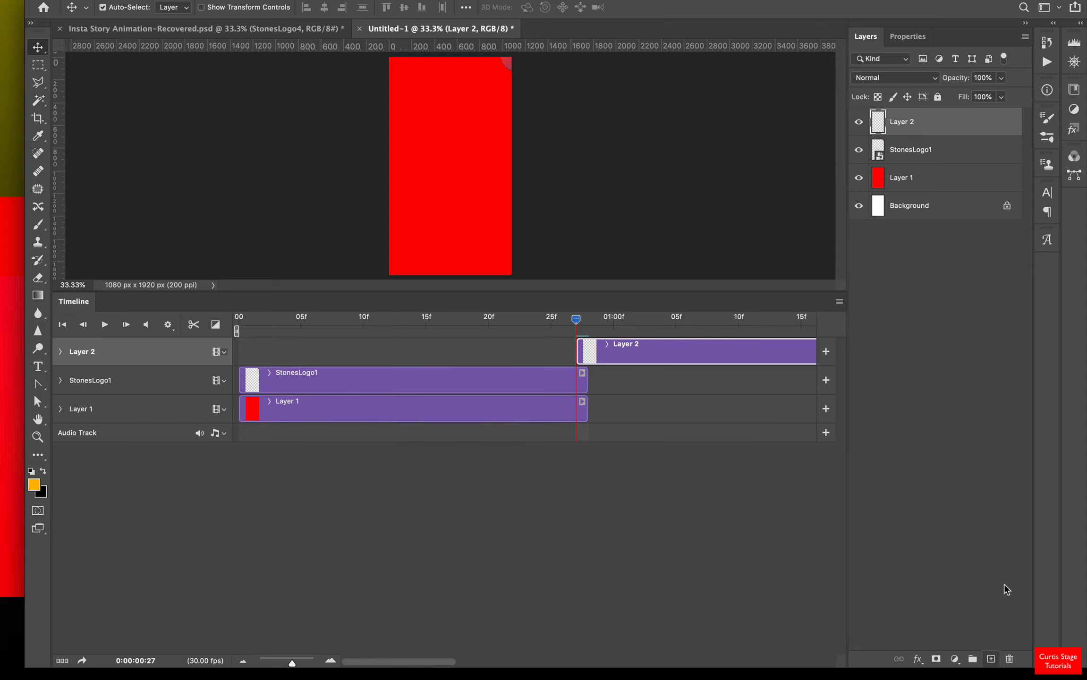
{"action": "mouse_move", "coordinate": [575, 322]}
{"action": "left_mouse_down"}
{"action": "mouse_move", "coordinate": [596, 328]}
{"action": "mouse_move", "coordinate": [451, 331]}
{"action": "mouse_move", "coordinate": [599, 331]}
{"action": "mouse_move", "coordinate": [559, 331]}
{"action": "mouse_move", "coordinate": [570, 333]}
{"action": "left_mouse_up"}
{"action": "key", "text": "Delete"}
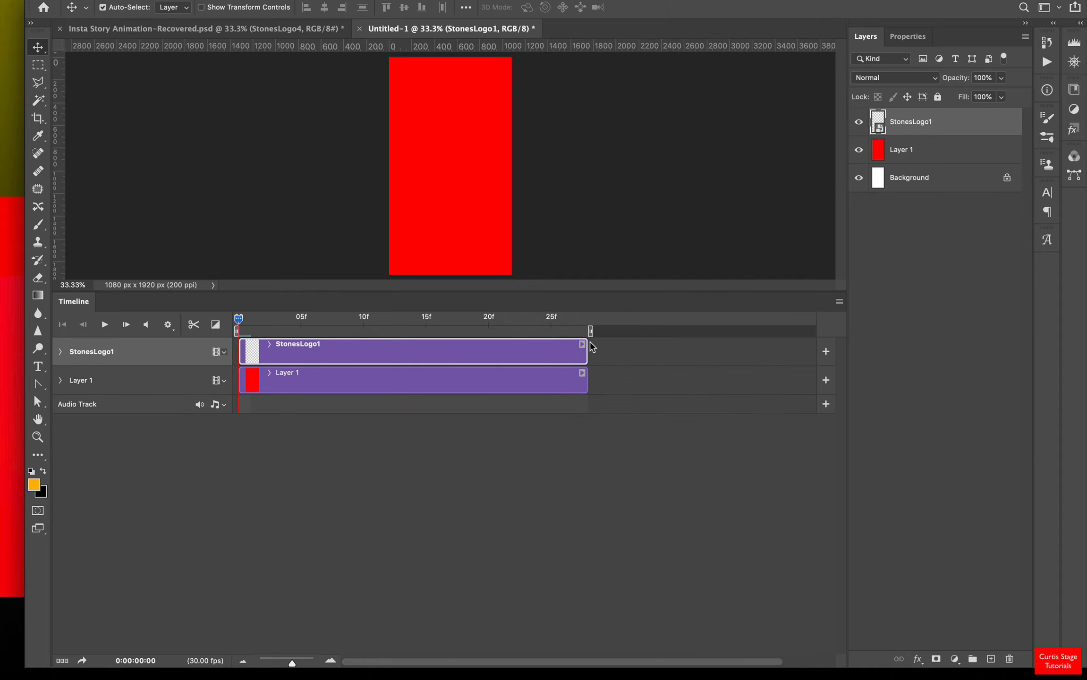
Add an empty layer starting at 0:00:00:27 and extend the red Layer 1 clip to match the new clip's end.
{"action": "left_click_drag", "start_coordinate": [245, 321], "coordinate": [590, 341]}
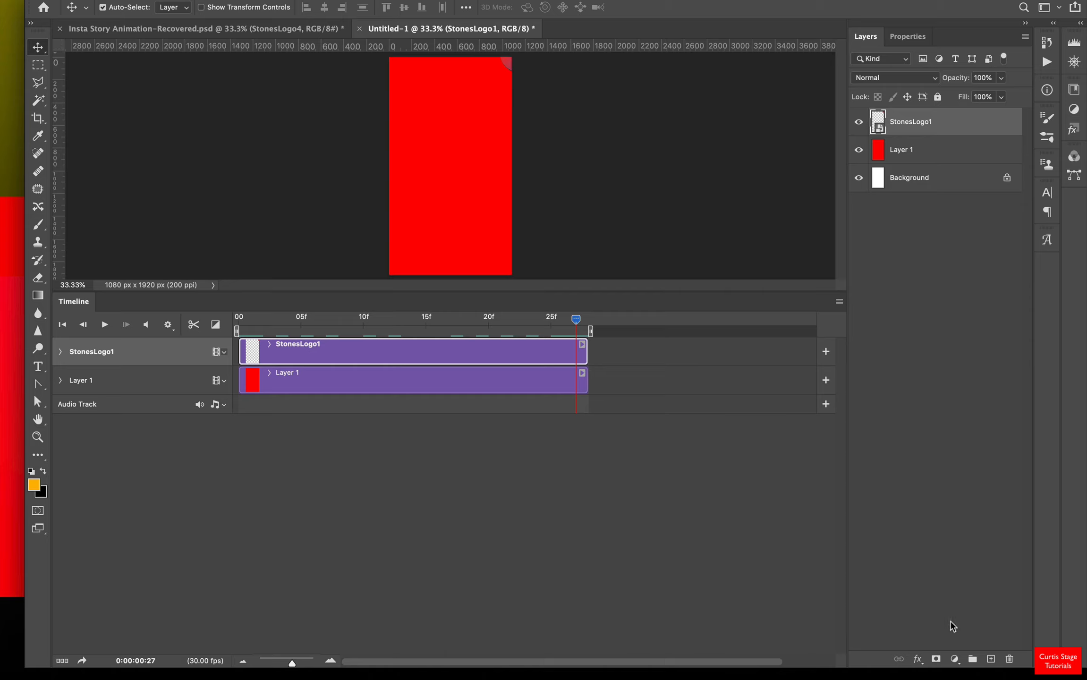
{"action": "left_click", "coordinate": [990, 659]}
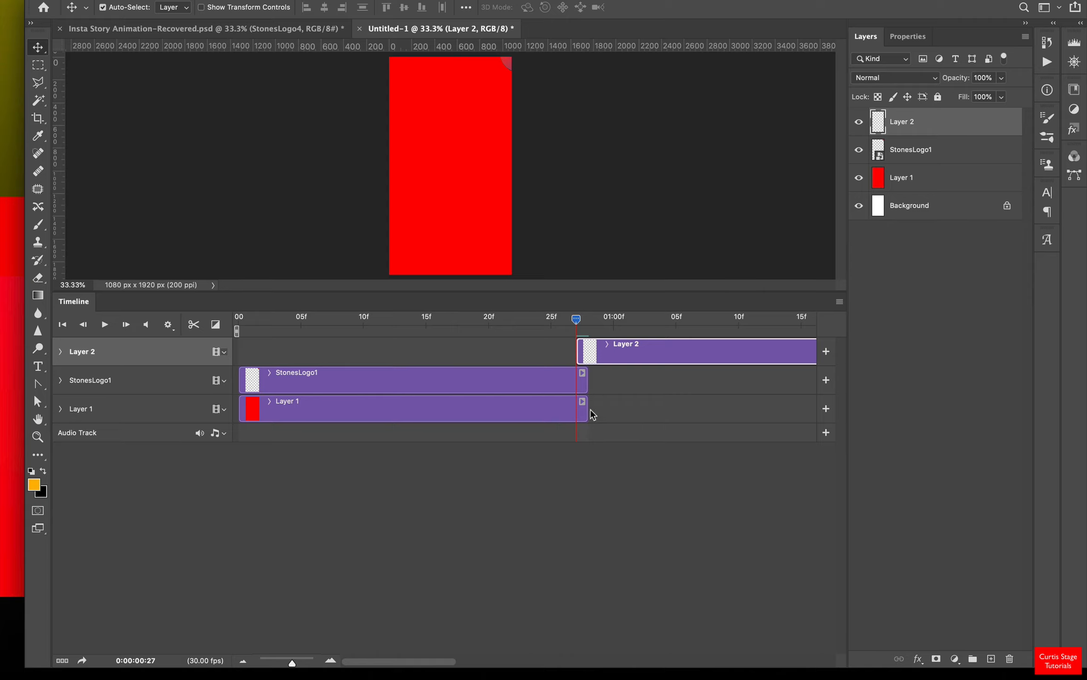
{"action": "left_click_drag", "start_coordinate": [585, 409], "coordinate": [380, 416]}
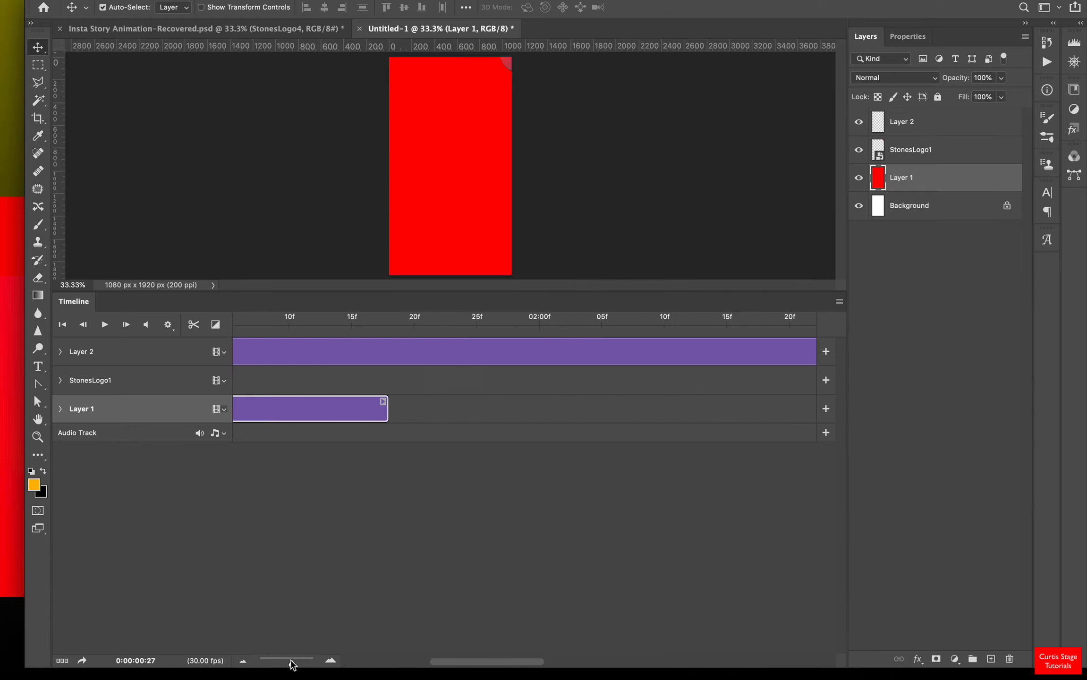
{"action": "left_click_drag", "start_coordinate": [292, 663], "coordinate": [277, 664]}
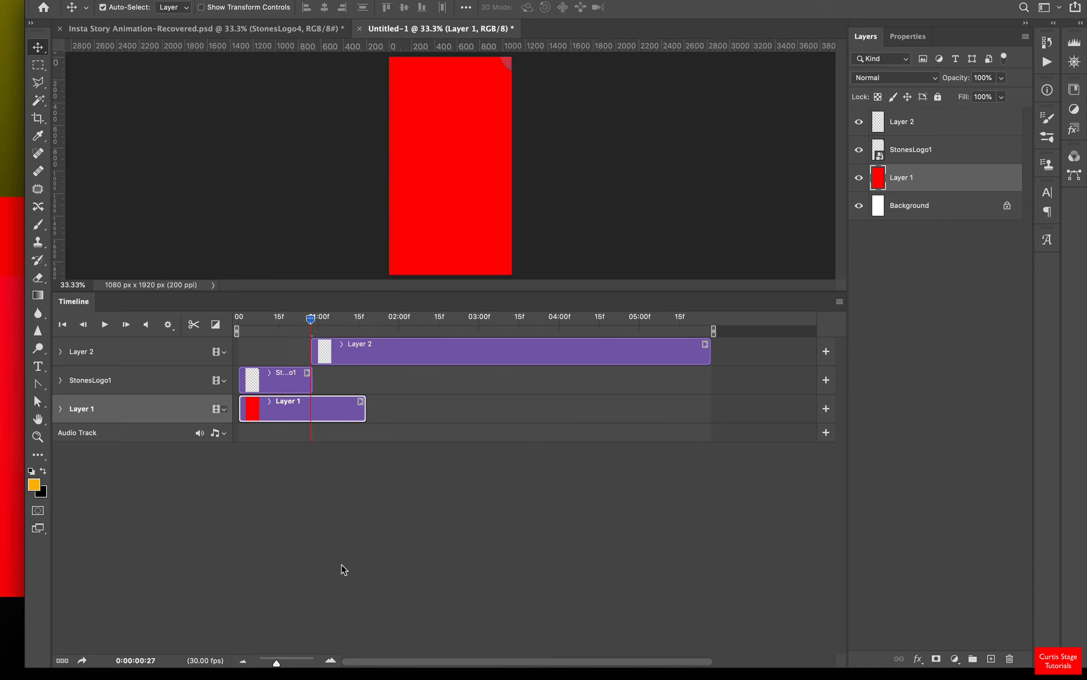
{"action": "left_click_drag", "start_coordinate": [364, 411], "coordinate": [709, 423]}
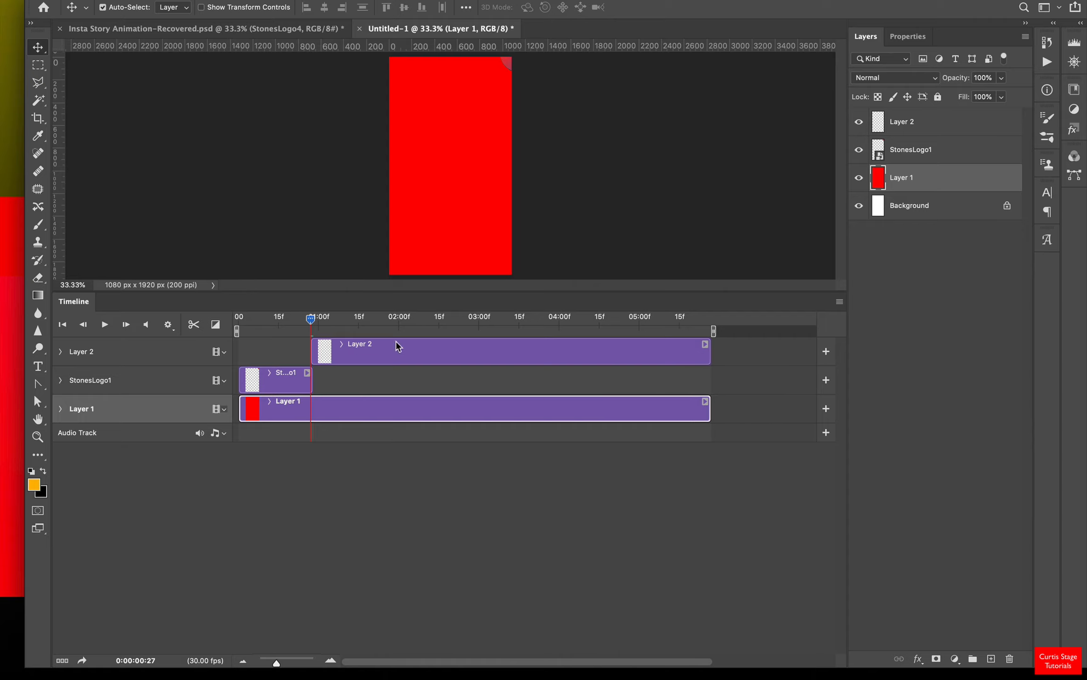
Trim the Layer 2 clip to about 2.9 seconds and move it to start at about 02:11f.
{"action": "left_click_drag", "start_coordinate": [313, 323], "coordinate": [439, 359]}
{"action": "left_click_drag", "start_coordinate": [710, 355], "coordinate": [470, 358]}
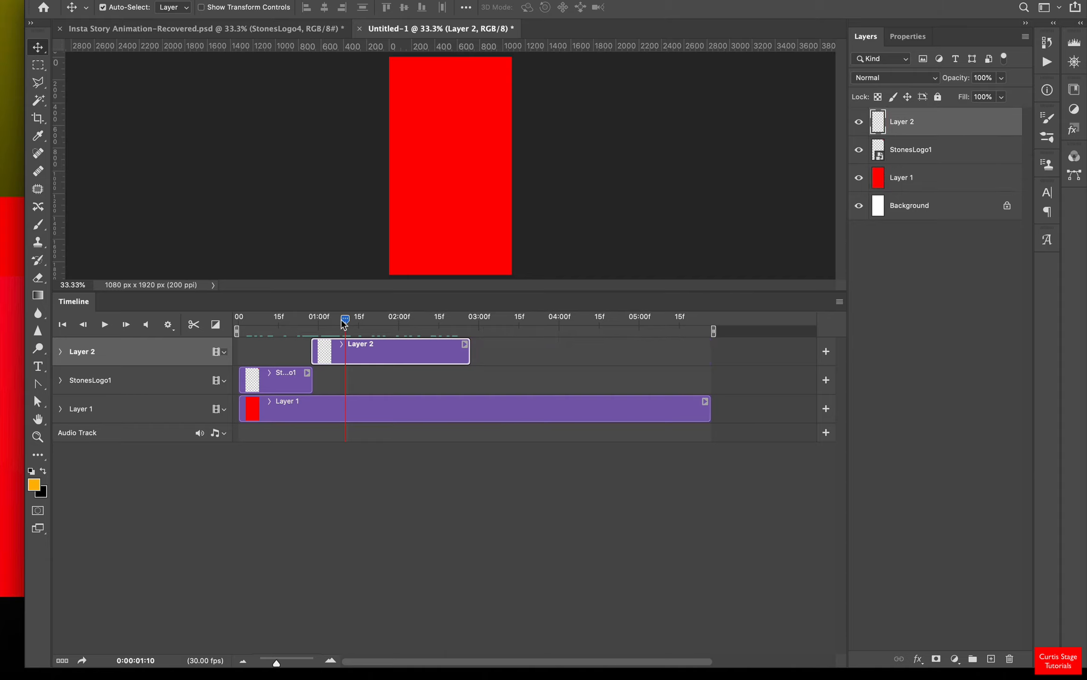
{"action": "left_click_drag", "start_coordinate": [345, 320], "coordinate": [465, 333]}
{"action": "left_click_drag", "start_coordinate": [469, 356], "coordinate": [542, 357]}
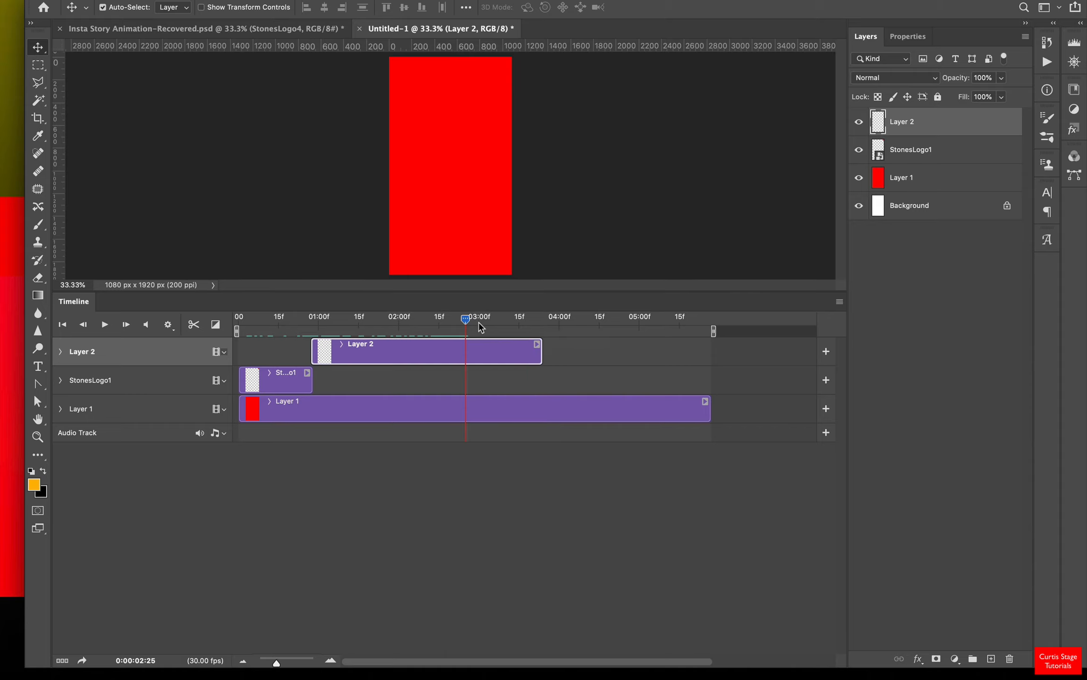
{"action": "left_click_drag", "start_coordinate": [481, 327], "coordinate": [309, 346]}
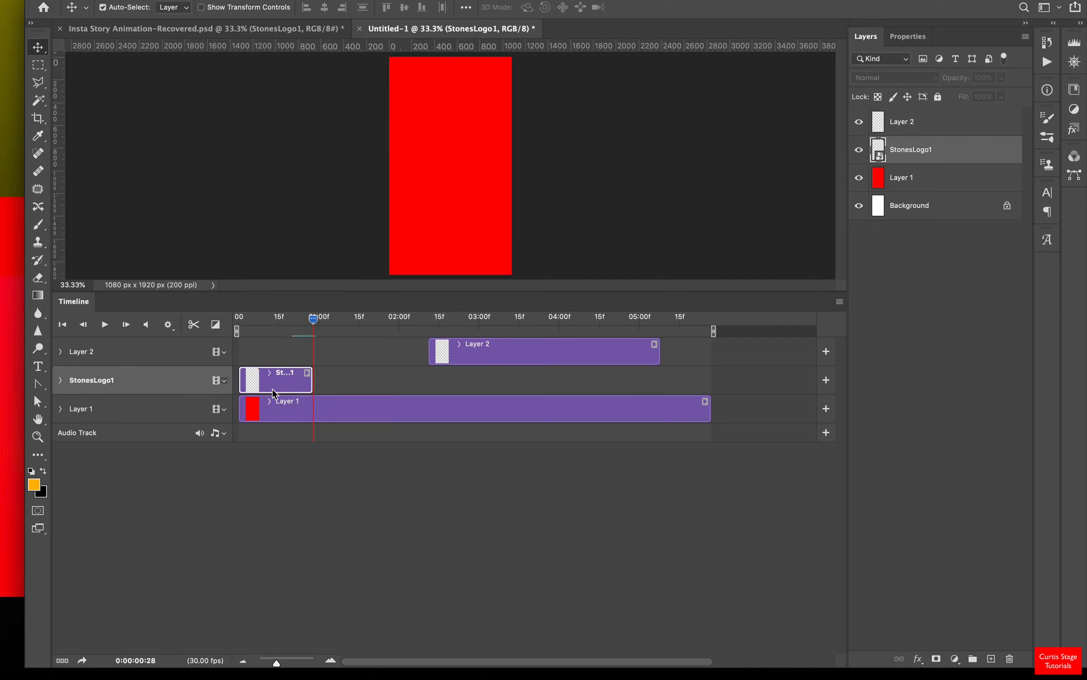
Duplicate StonesLogo1 as StonesLogo1 copy in the same document and place the copy's clip directly after the original clip.
{"action": "left_click_drag", "start_coordinate": [314, 322], "coordinate": [290, 357]}
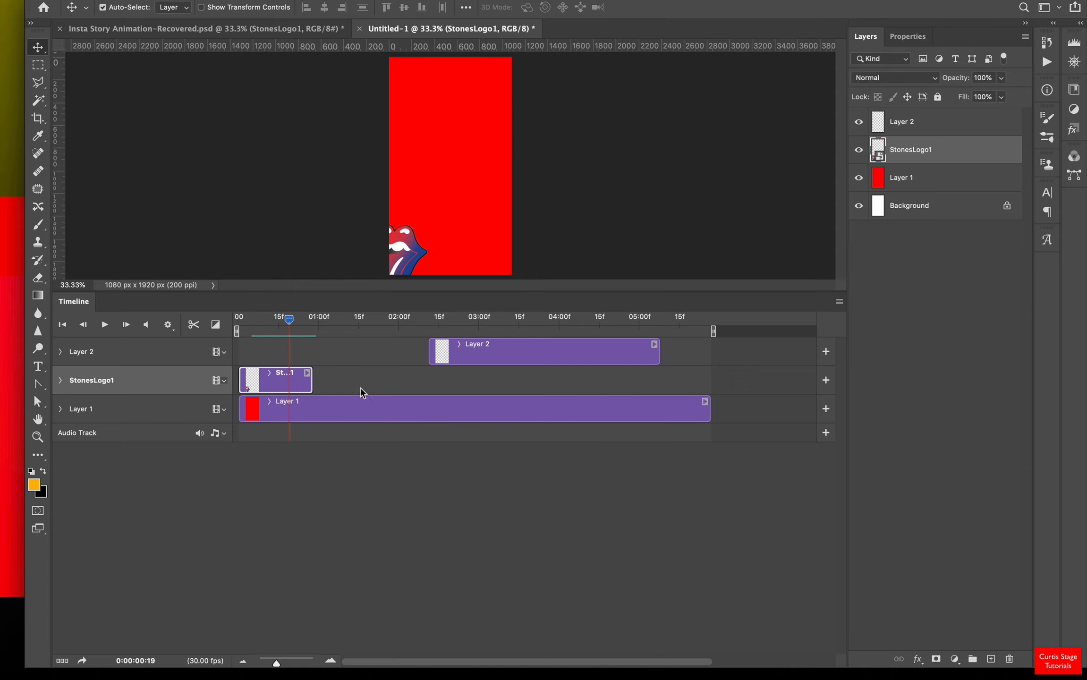
{"action": "right_click", "coordinate": [961, 157]}
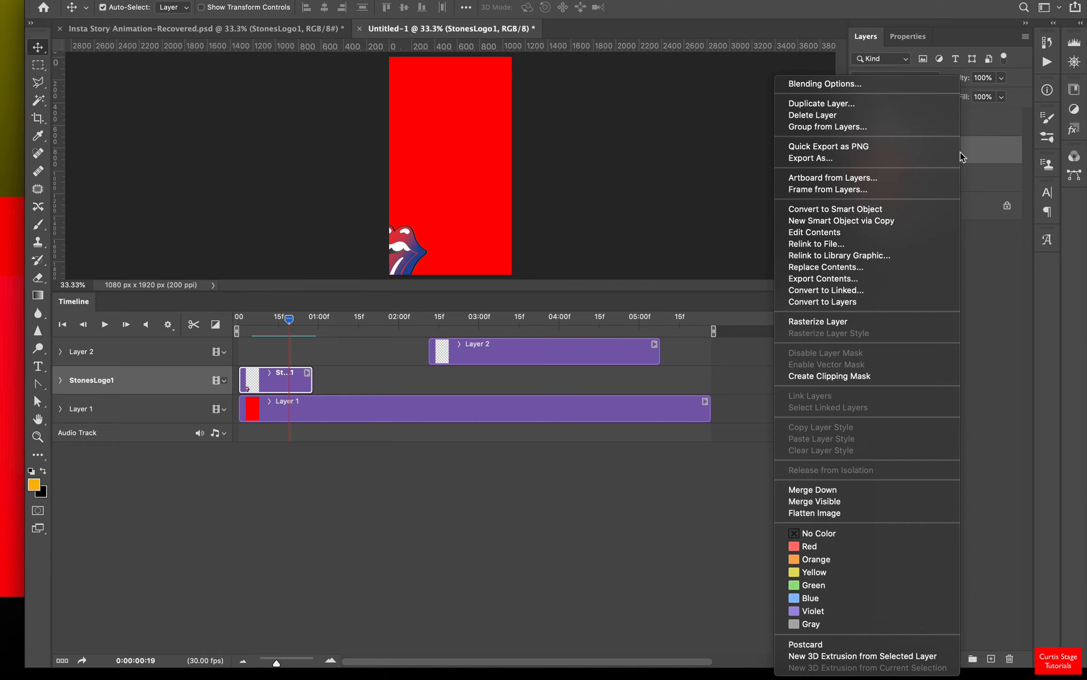
{"action": "left_click", "coordinate": [876, 103]}
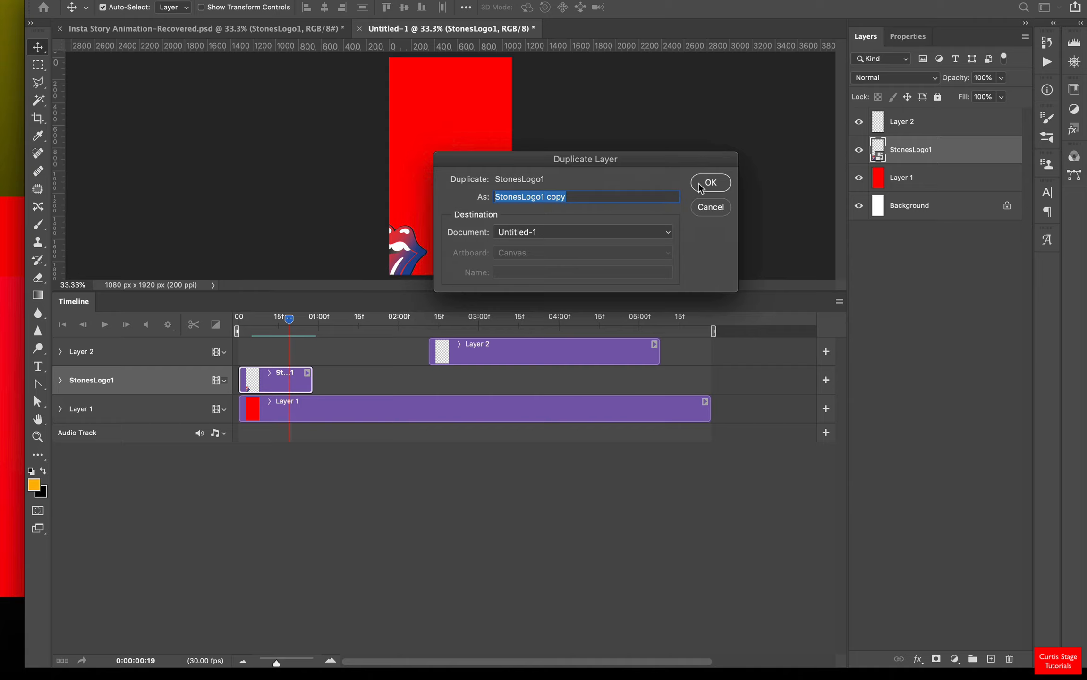
{"action": "left_click", "coordinate": [702, 185]}
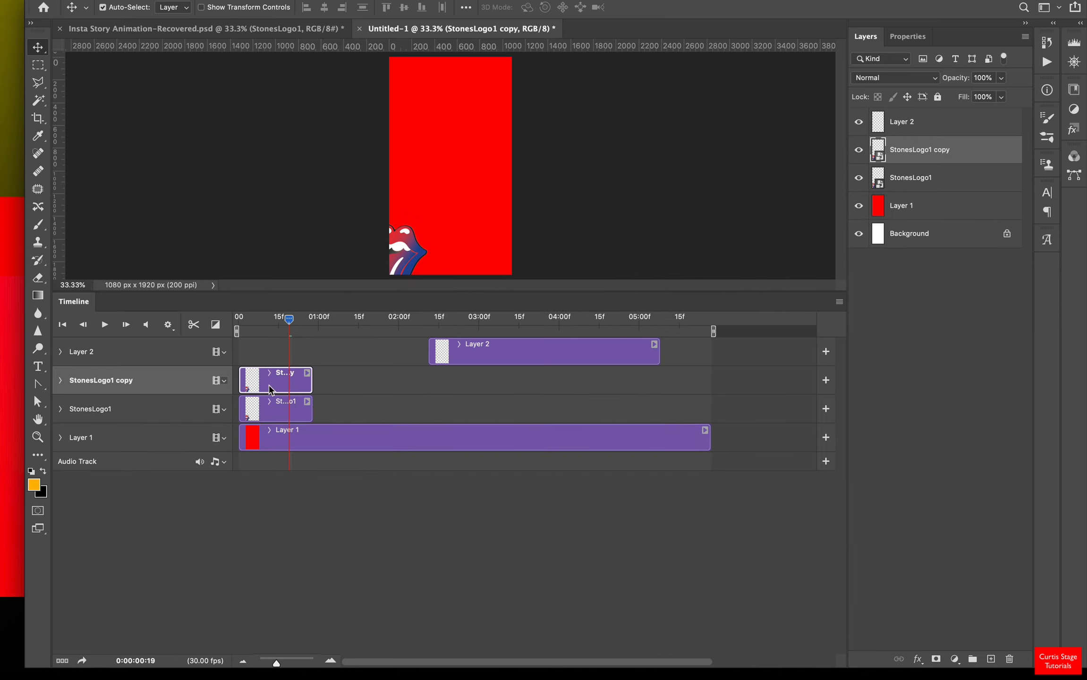
{"action": "left_click_drag", "start_coordinate": [278, 388], "coordinate": [352, 387]}
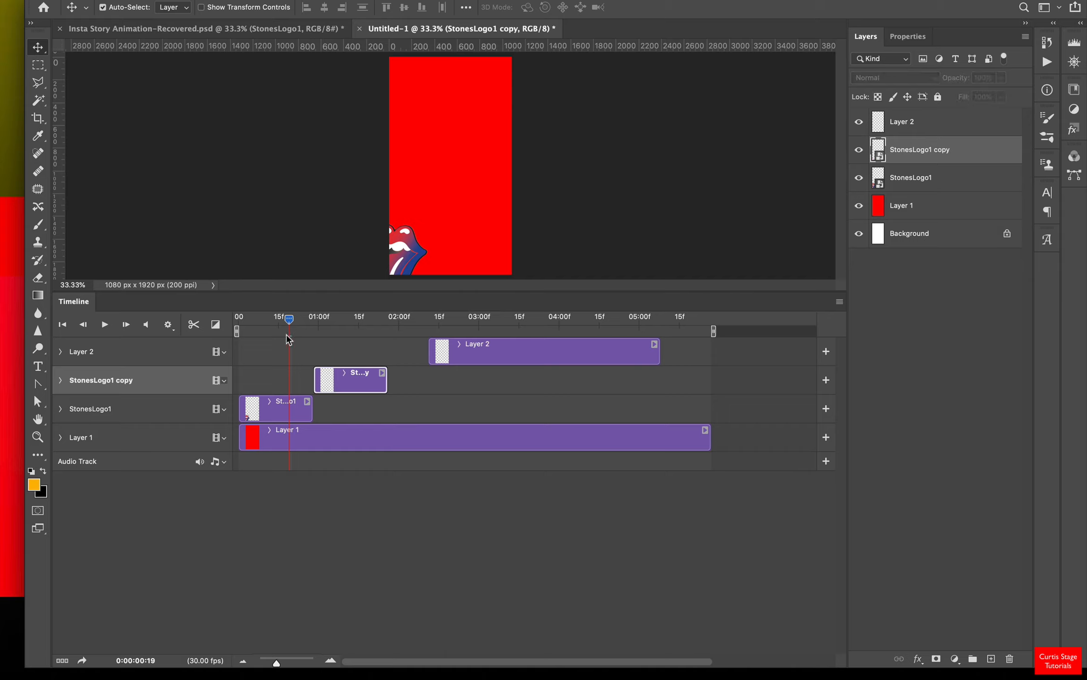
{"action": "left_click_drag", "start_coordinate": [290, 321], "coordinate": [341, 393]}
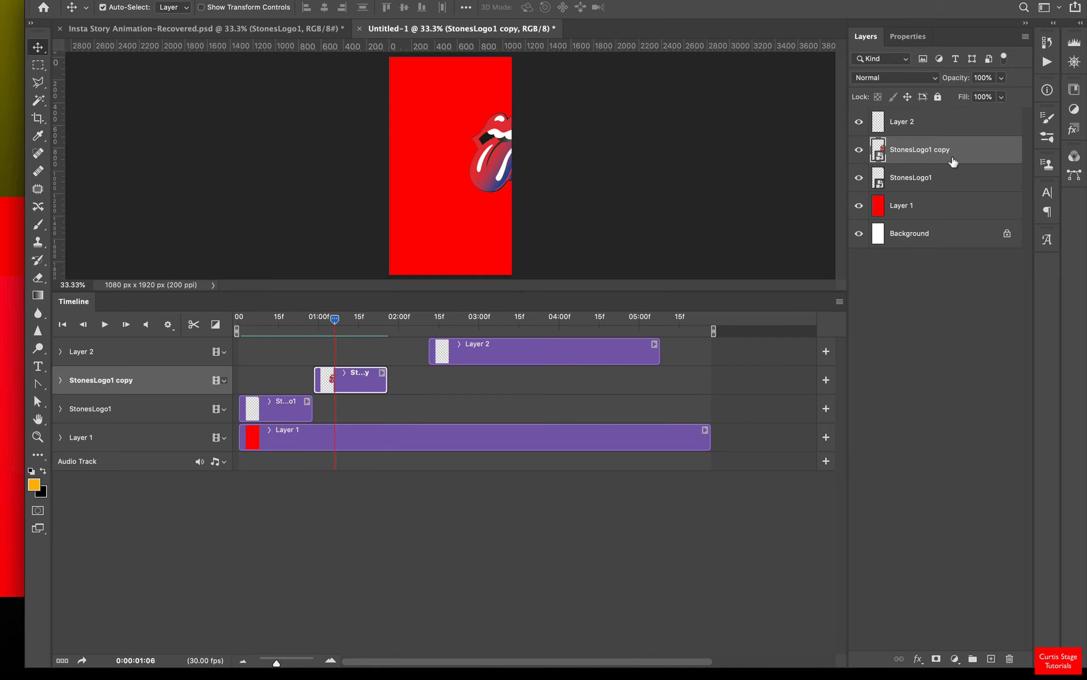
{"action": "key", "text": "ctrl+j"}
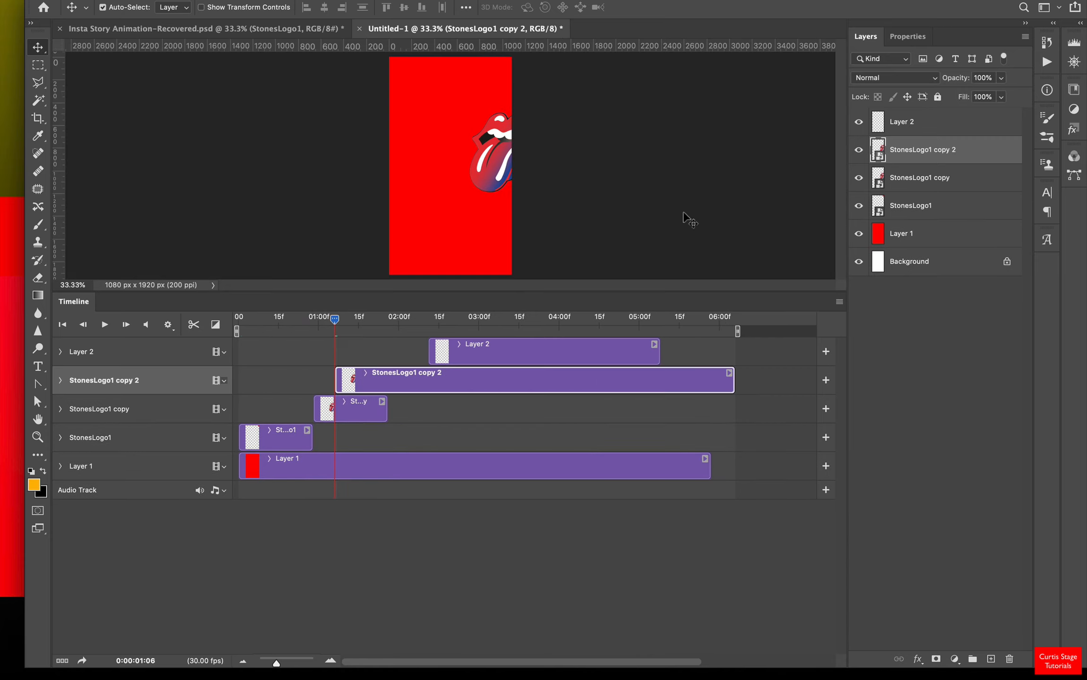
{"action": "left_click_drag", "start_coordinate": [335, 321], "coordinate": [396, 319]}
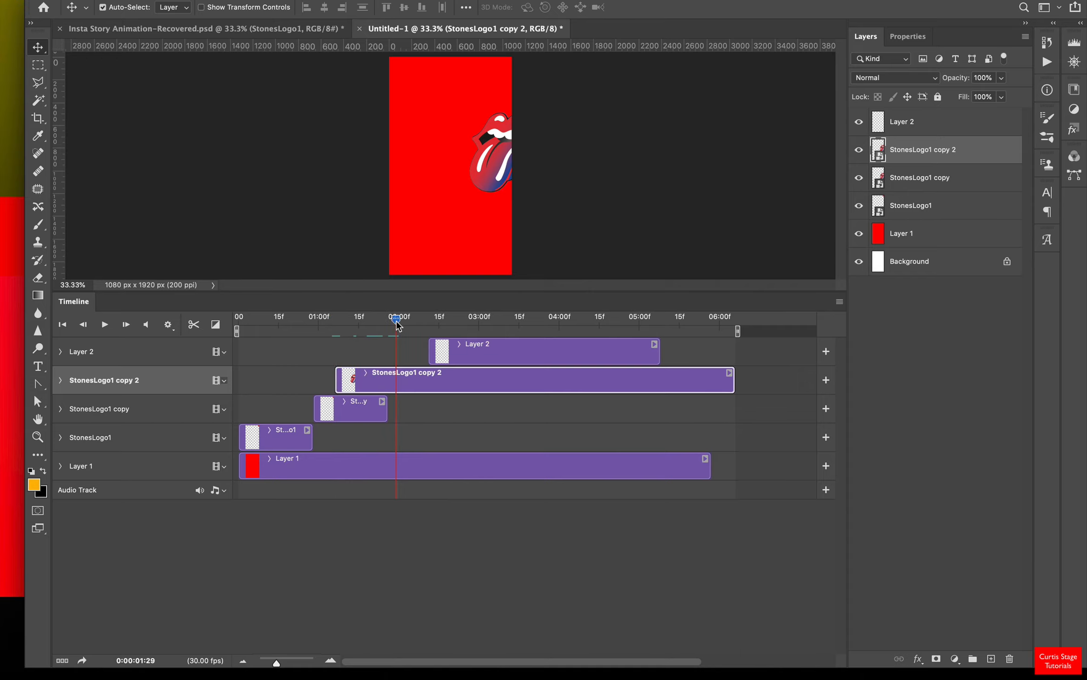
{"action": "left_click_drag", "start_coordinate": [420, 385], "coordinate": [447, 385]}
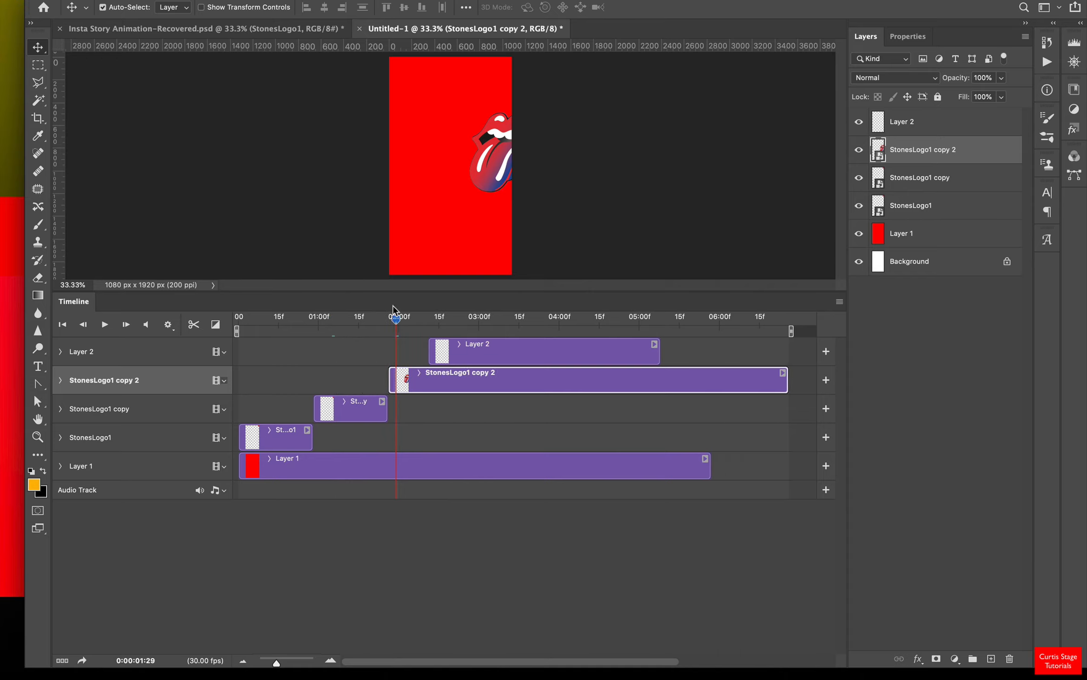
{"action": "mouse_move", "coordinate": [396, 319]}
{"action": "left_mouse_down"}
{"action": "mouse_move", "coordinate": [533, 334]}
{"action": "mouse_move", "coordinate": [393, 335]}
{"action": "mouse_move", "coordinate": [408, 336]}
{"action": "left_mouse_up"}
{"action": "left_click_drag", "start_coordinate": [786, 386], "coordinate": [441, 382]}
{"action": "left_click_drag", "start_coordinate": [413, 324], "coordinate": [348, 341]}
{"action": "key", "text": "Delete"}
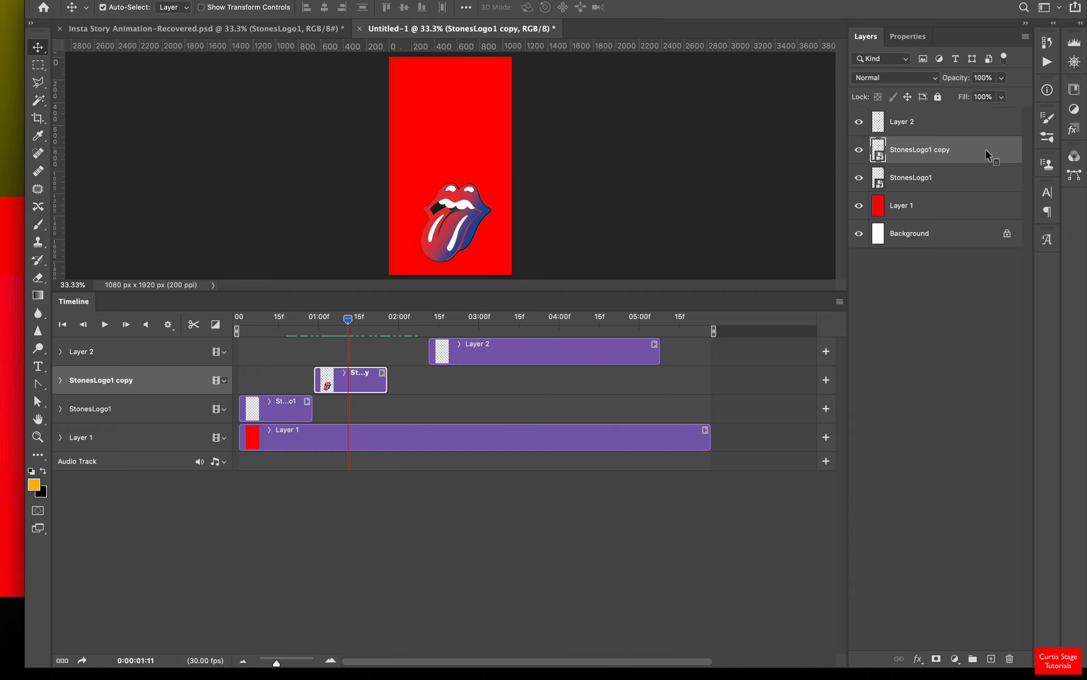
Duplicate StonesLogo1 copy as StonesLogo1 copy 2 and place its clip directly after the StonesLogo1 copy clip.
{"action": "right_click", "coordinate": [984, 150]}
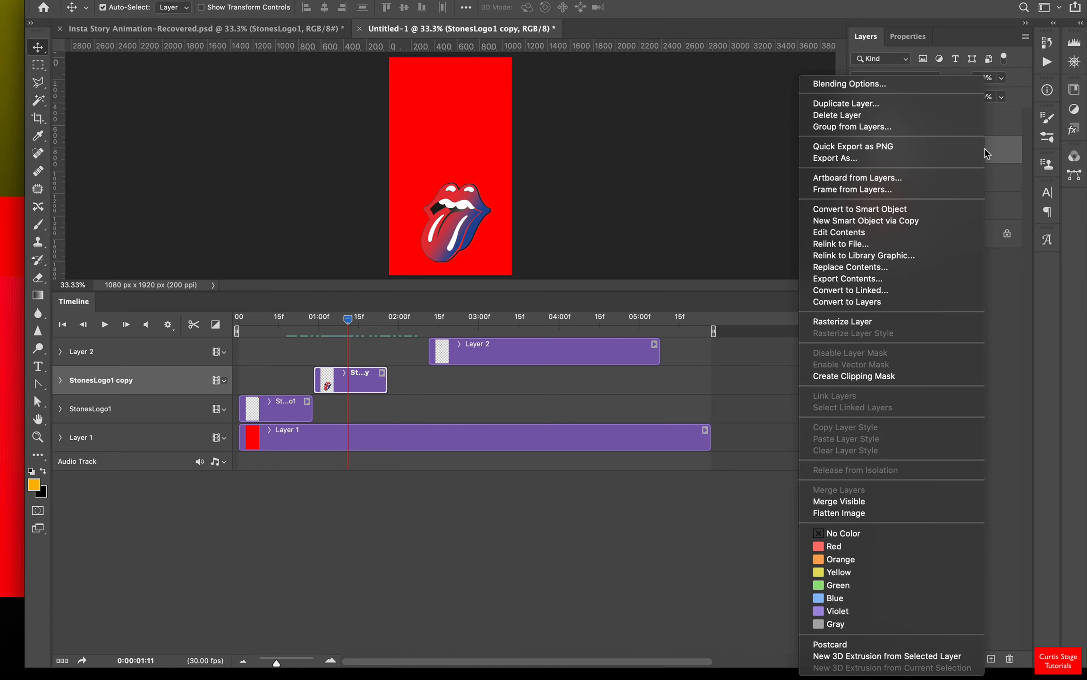
{"action": "left_click", "coordinate": [897, 104]}
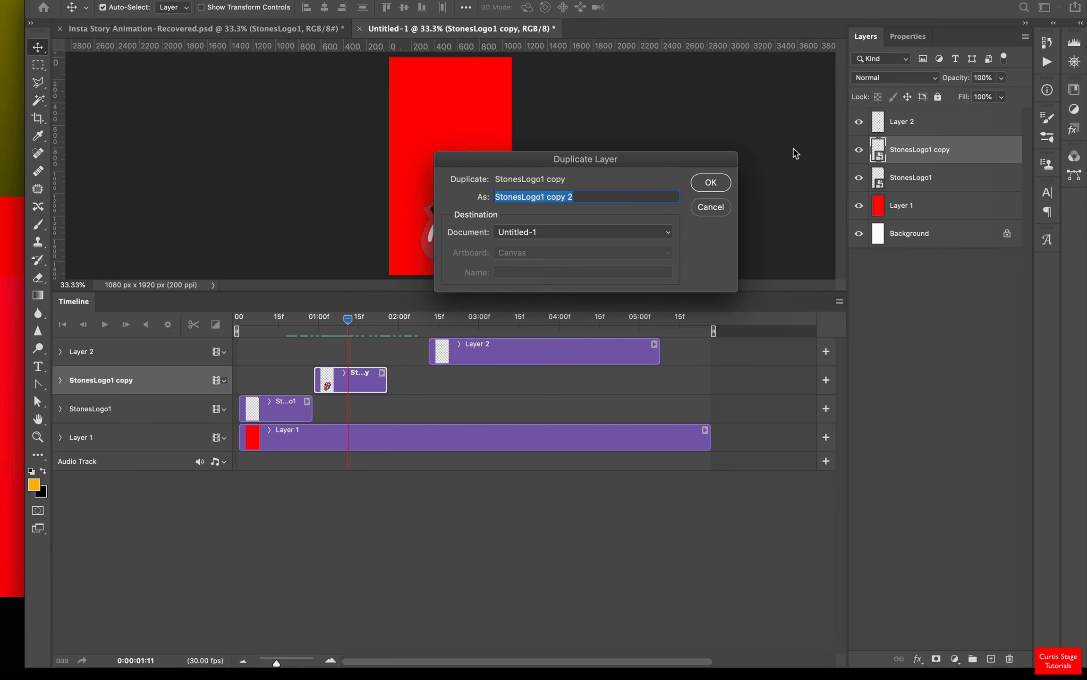
{"action": "left_click", "coordinate": [713, 186]}
{"action": "left_click_drag", "start_coordinate": [357, 386], "coordinate": [427, 389]}
{"action": "key", "text": "space"}
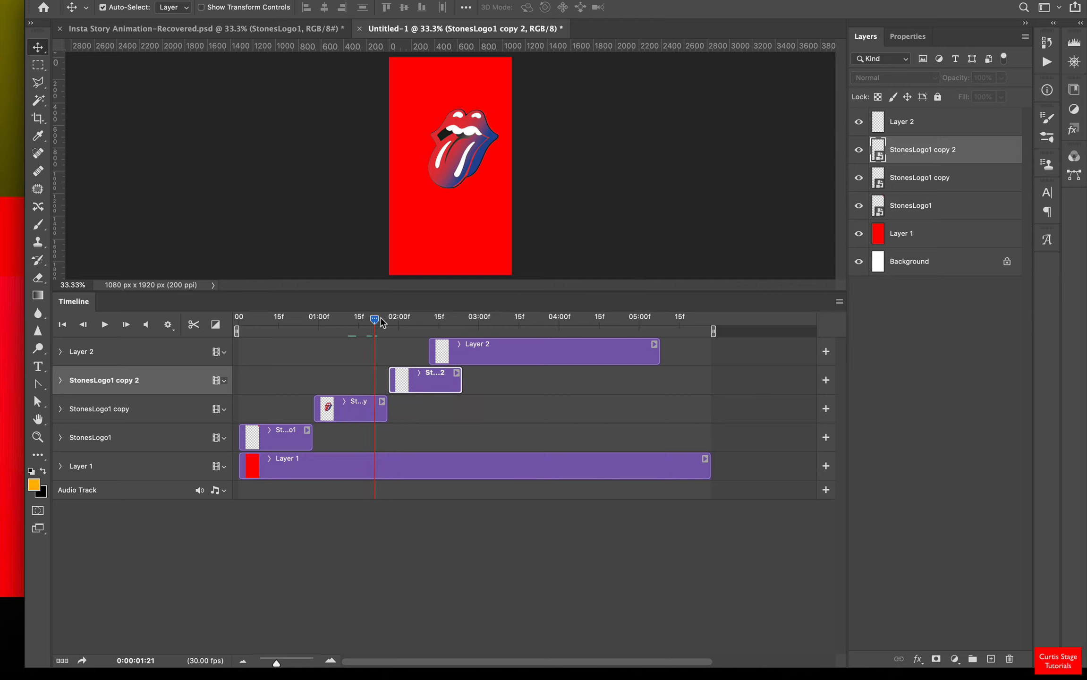
Put the StonesLogo1 copy and StonesLogo1 copy 2 clips on one timeline track, one directly after the other.
{"action": "left_click_drag", "start_coordinate": [425, 333], "coordinate": [319, 336]}
{"action": "left_click_drag", "start_coordinate": [439, 387], "coordinate": [796, 415]}
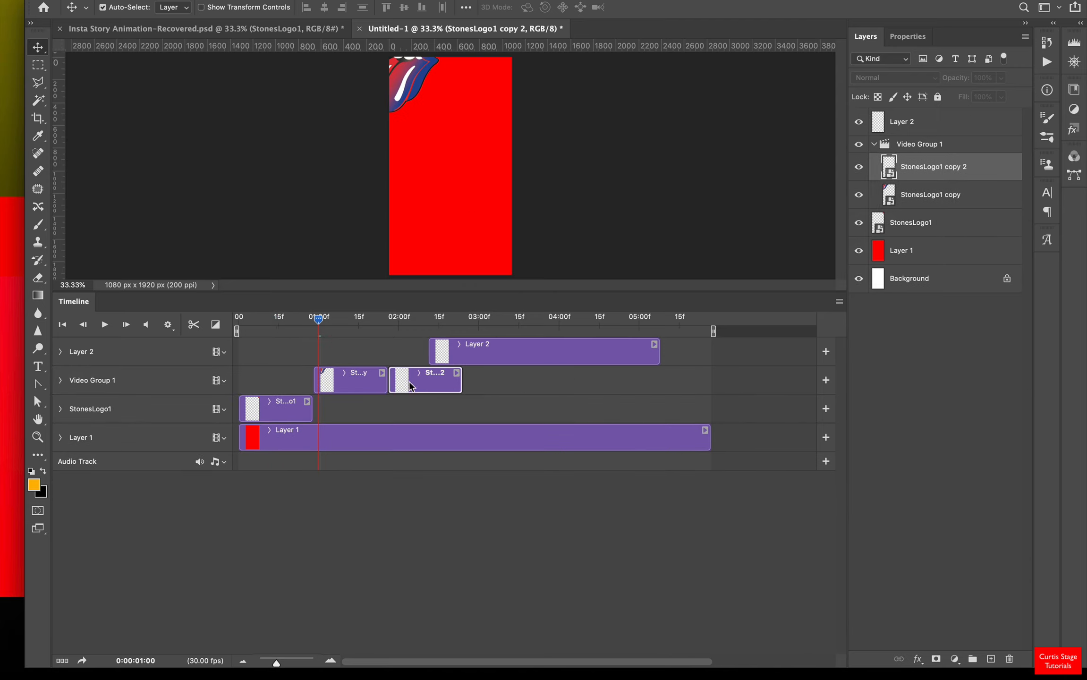
Move the StonesLogo1 copy 2 clip to about 06:14f and start the Layer 2 clip directly after the StonesLogo1 copy clip.
{"action": "left_click_drag", "start_coordinate": [409, 383], "coordinate": [777, 381]}
{"action": "left_click_drag", "start_coordinate": [543, 351], "coordinate": [503, 351]}
{"action": "left_click_drag", "start_coordinate": [318, 320], "coordinate": [444, 348]}
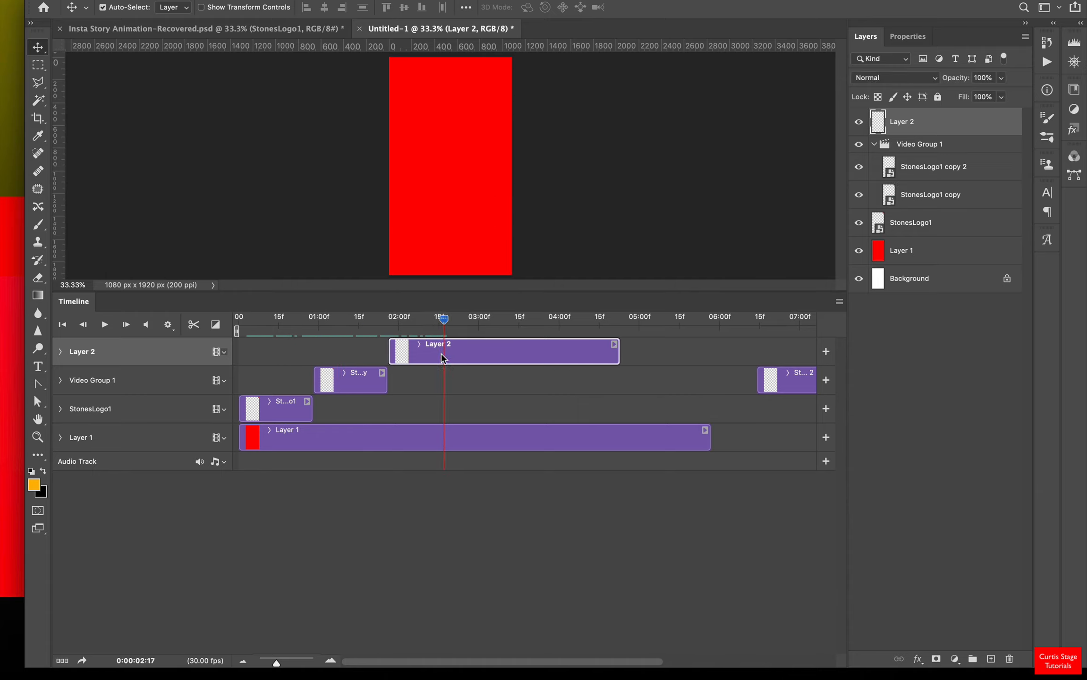
Add StonesLogo1 to Video Group 1 above the two copies and move its clip to start at about 06:02f.
{"action": "left_click", "coordinate": [874, 145]}
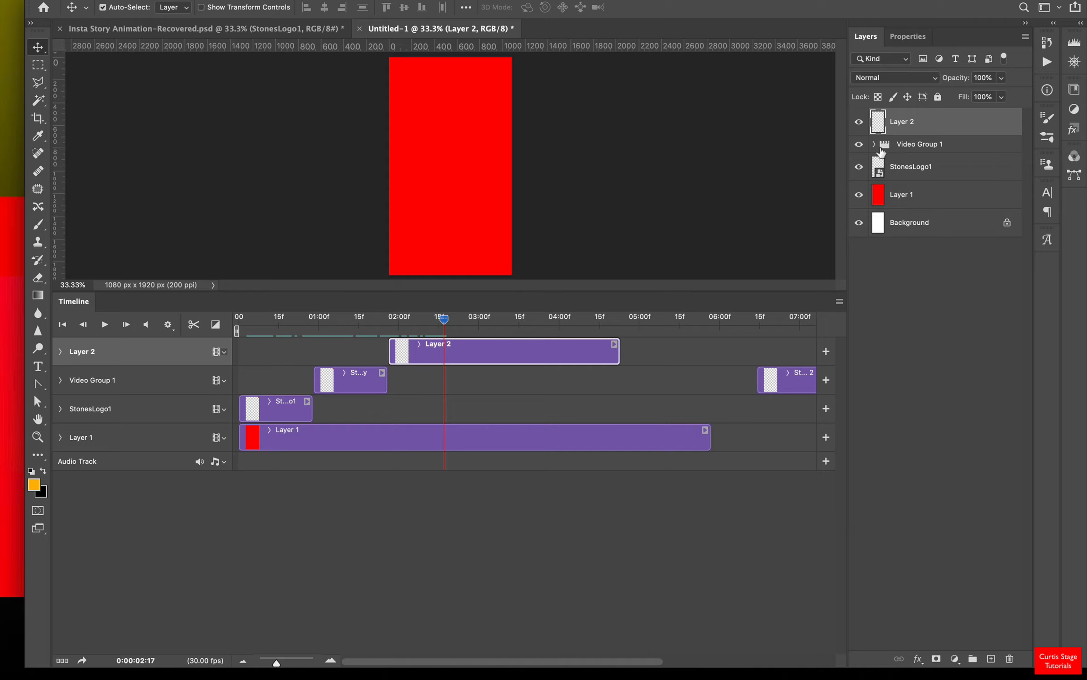
{"action": "left_click", "coordinate": [875, 146]}
{"action": "left_click_drag", "start_coordinate": [908, 226], "coordinate": [912, 161]}
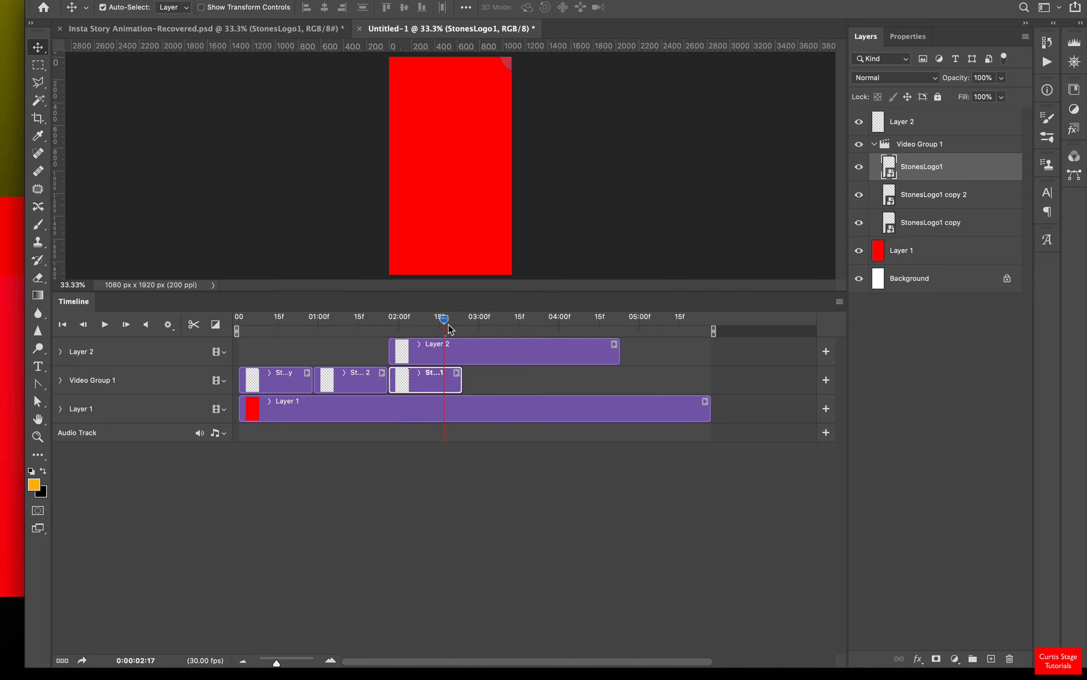
{"action": "left_click_drag", "start_coordinate": [443, 320], "coordinate": [391, 320]}
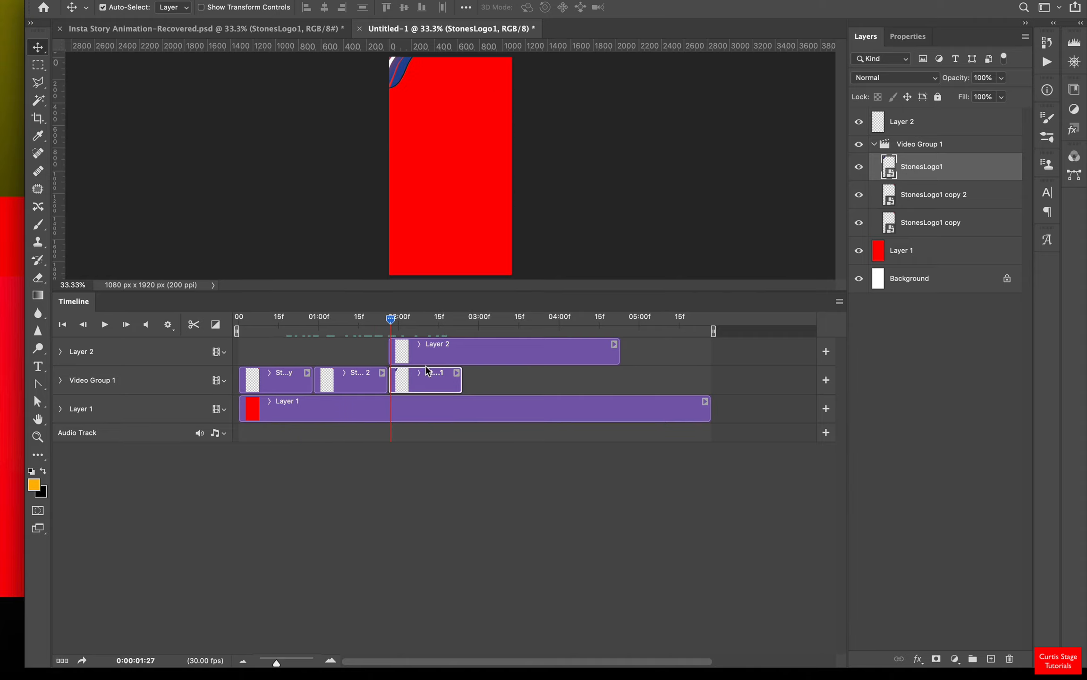
{"action": "left_click_drag", "start_coordinate": [442, 380], "coordinate": [777, 387]}
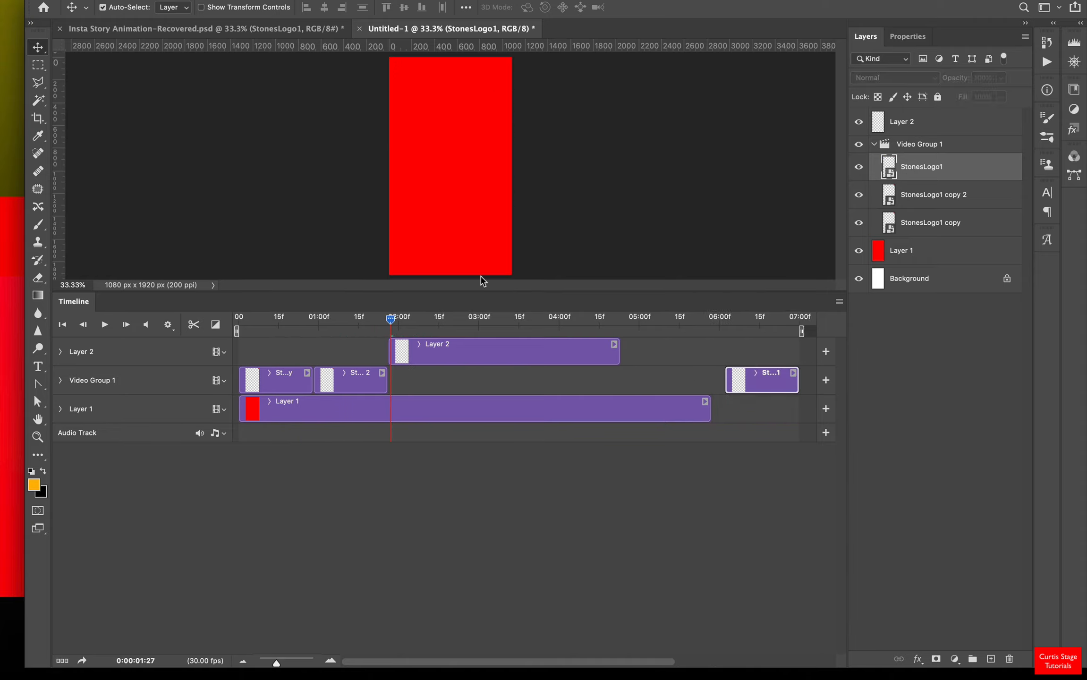
{"action": "left_click_drag", "start_coordinate": [391, 319], "coordinate": [364, 342]}
{"action": "left_click", "coordinate": [58, 383]}
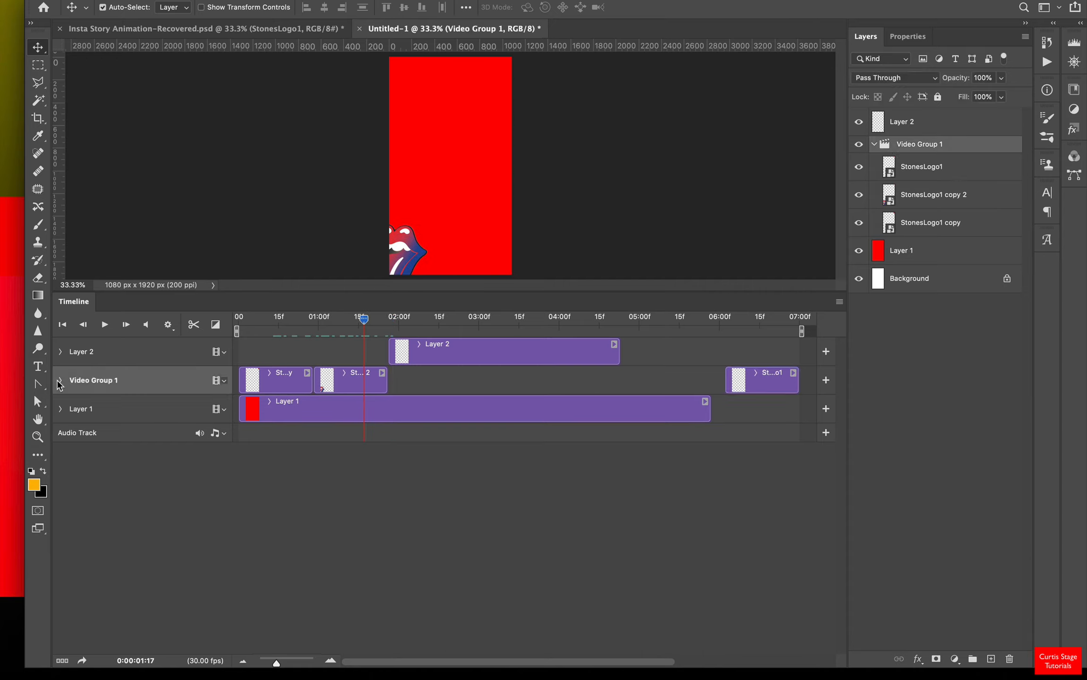
{"action": "right_click", "coordinate": [361, 324]}
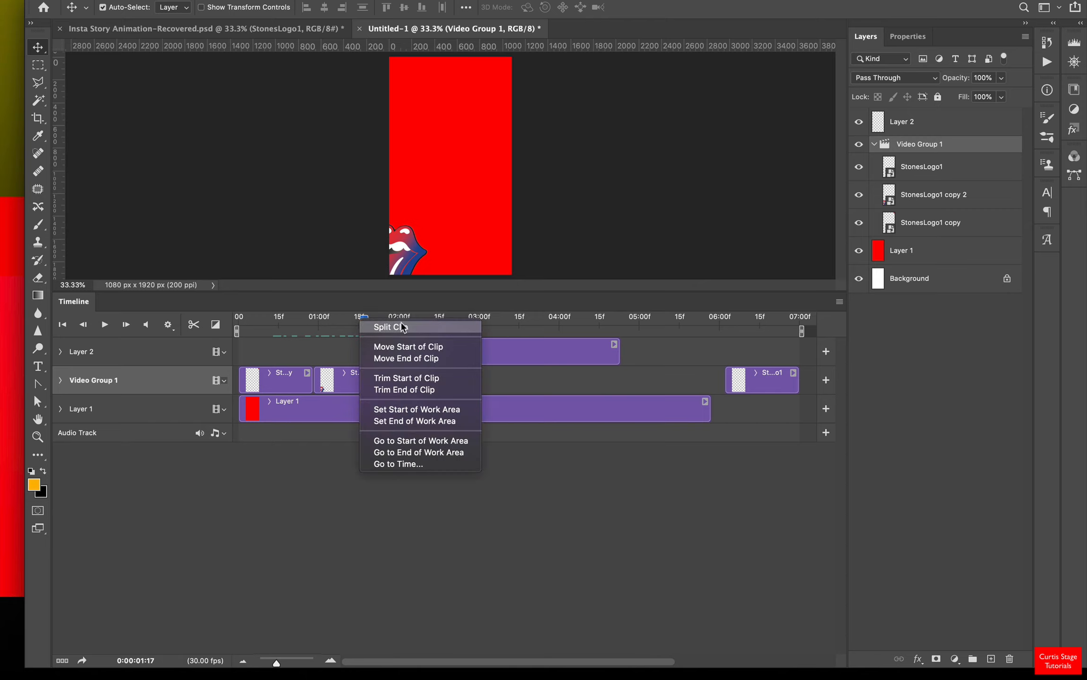
{"action": "left_click", "coordinate": [498, 322]}
Place StonesLogo3 on the canvas at 48.60% and move its clip to start directly after the StonesLogo1 copy 2 clip.
{"action": "left_click_drag", "start_coordinate": [498, 321], "coordinate": [457, 323]}
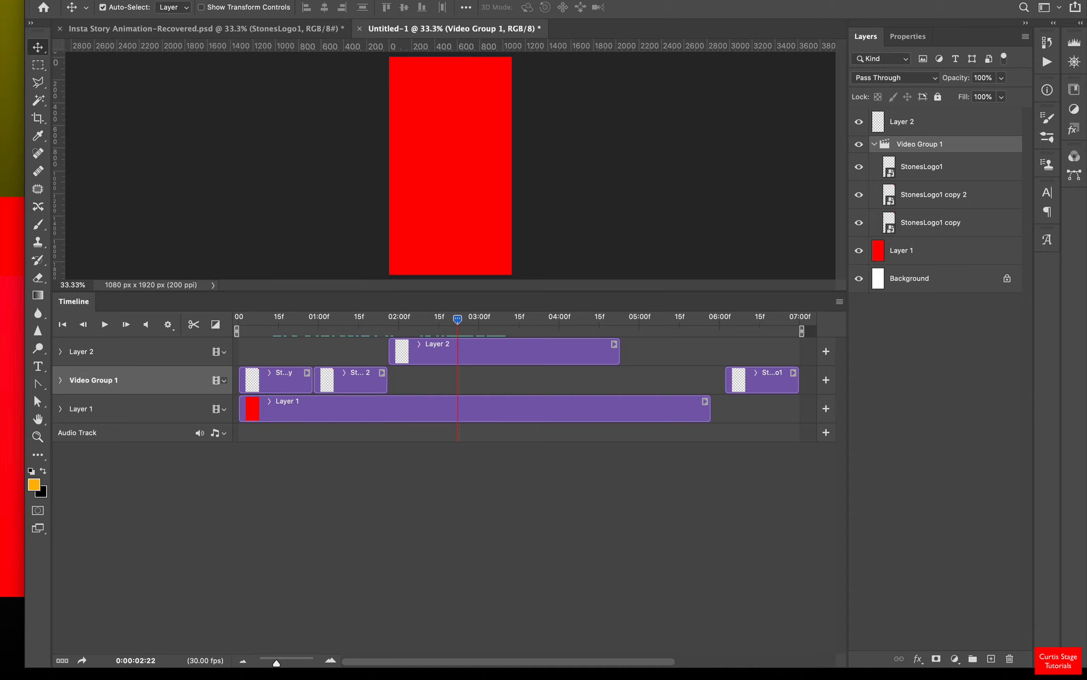
{"action": "left_click_drag", "start_coordinate": [1086, 29], "coordinate": [444, 177]}
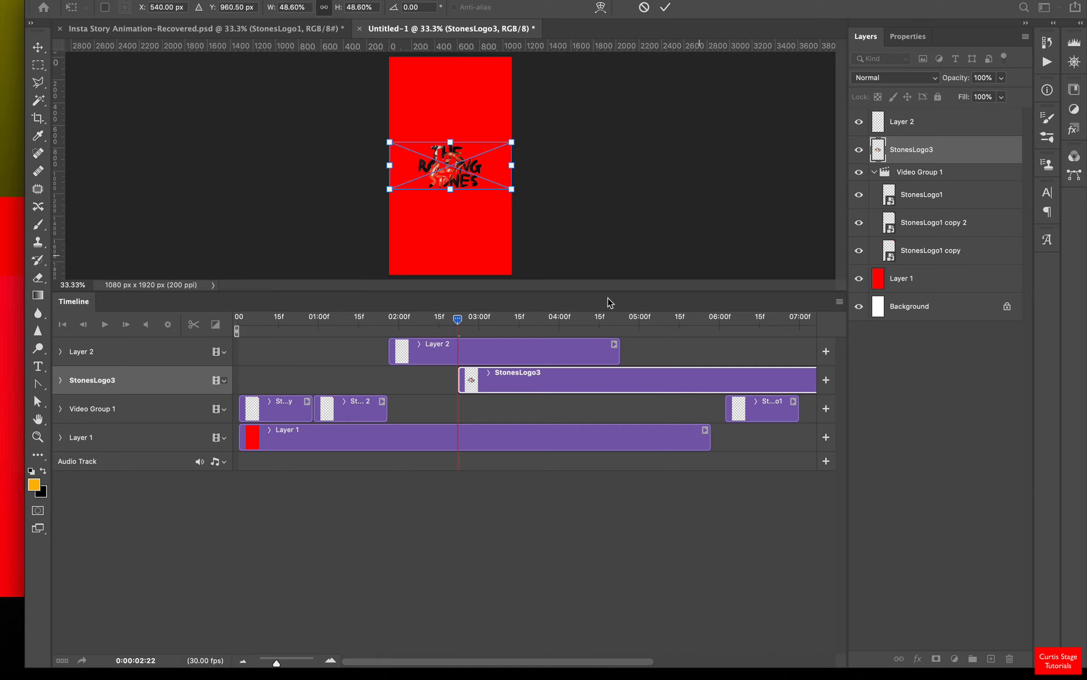
{"action": "left_click", "coordinate": [666, 7]}
{"action": "left_click_drag", "start_coordinate": [527, 376], "coordinate": [466, 381]}
Delete Layer 2 and trim the end of the StonesLogo3 clip to about 04:20f.
{"action": "left_click", "coordinate": [934, 130]}
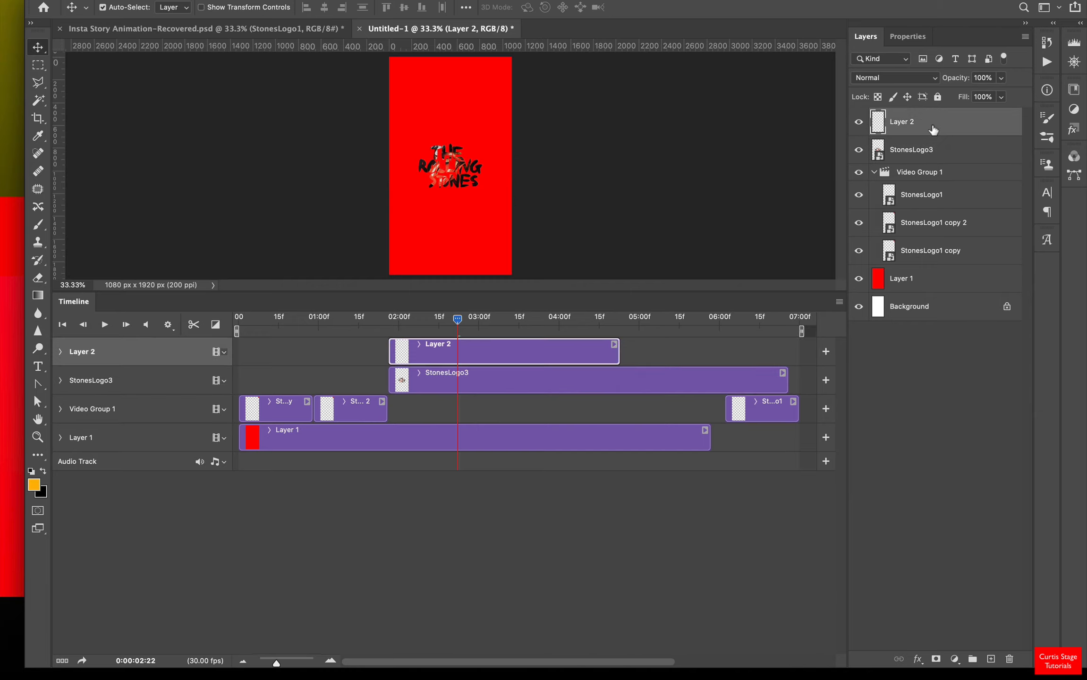
{"action": "key", "text": "Delete"}
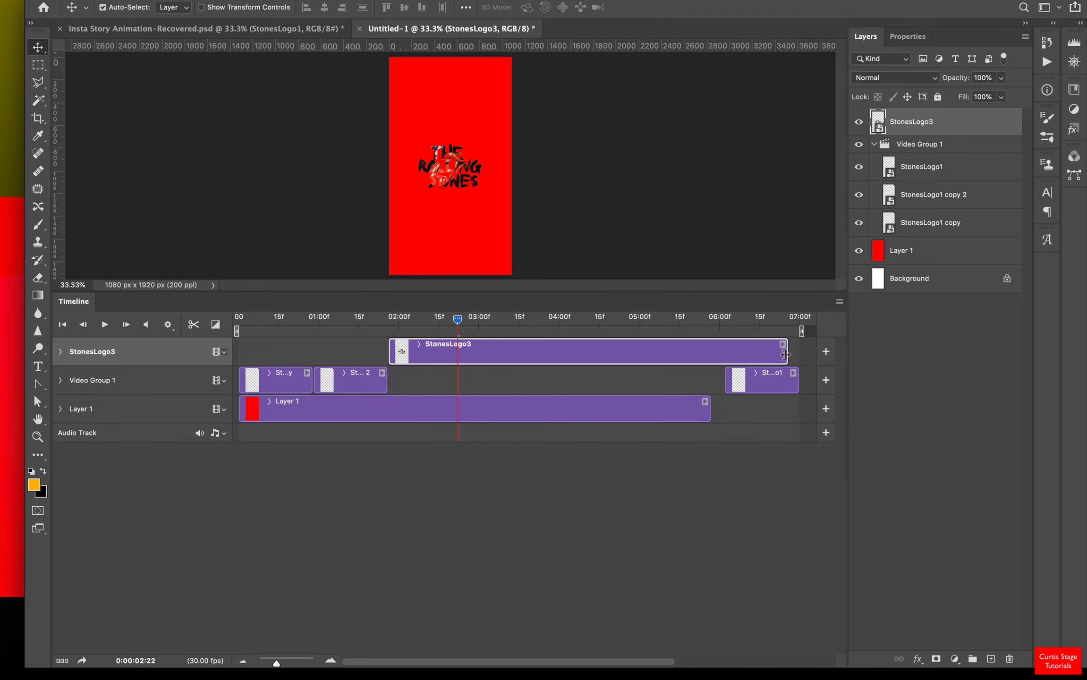
{"action": "left_click_drag", "start_coordinate": [784, 354], "coordinate": [614, 361]}
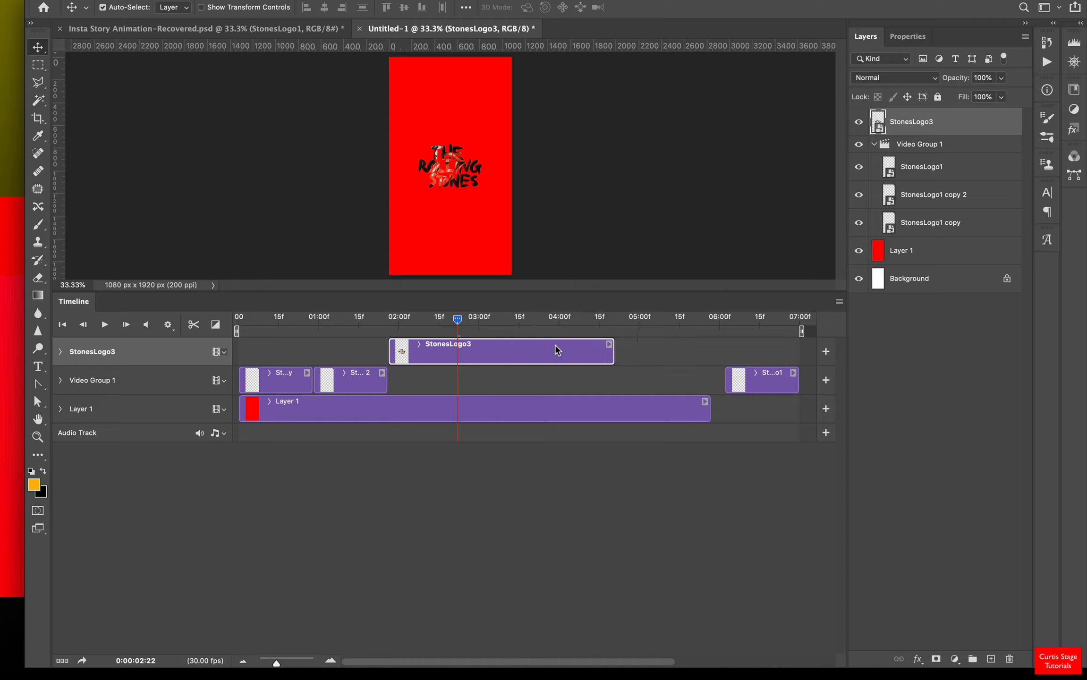
Add Transform keyframes to StonesLogo3 at 0:00:01:27 and 0:00:04:20.
{"action": "left_click_drag", "start_coordinate": [459, 320], "coordinate": [392, 326]}
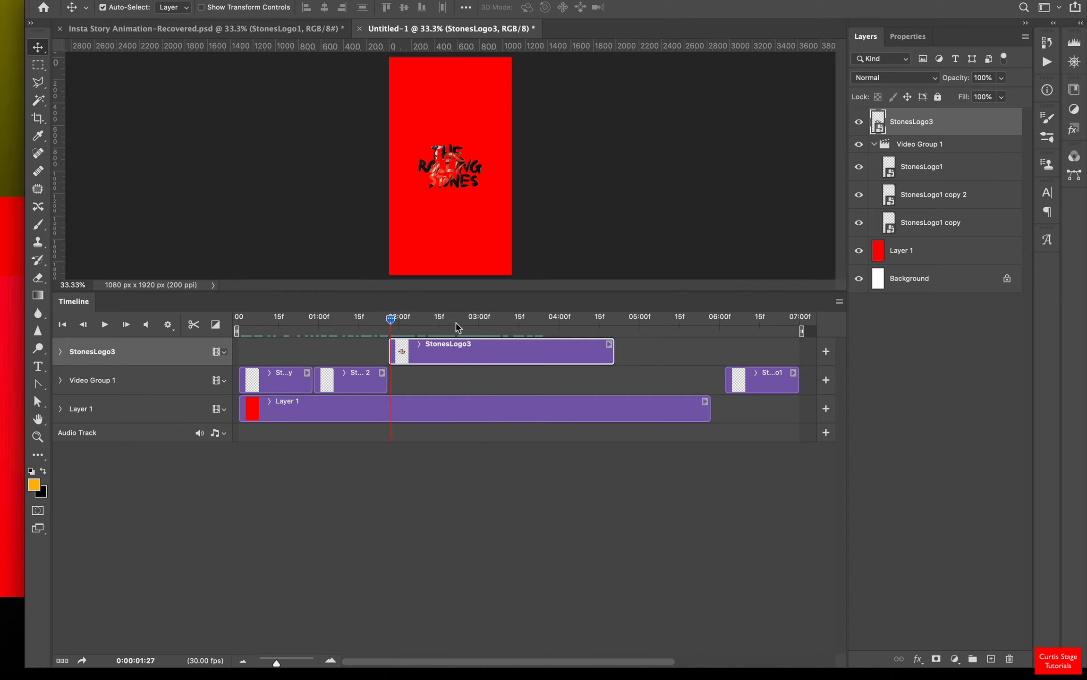
{"action": "left_click", "coordinate": [61, 352]}
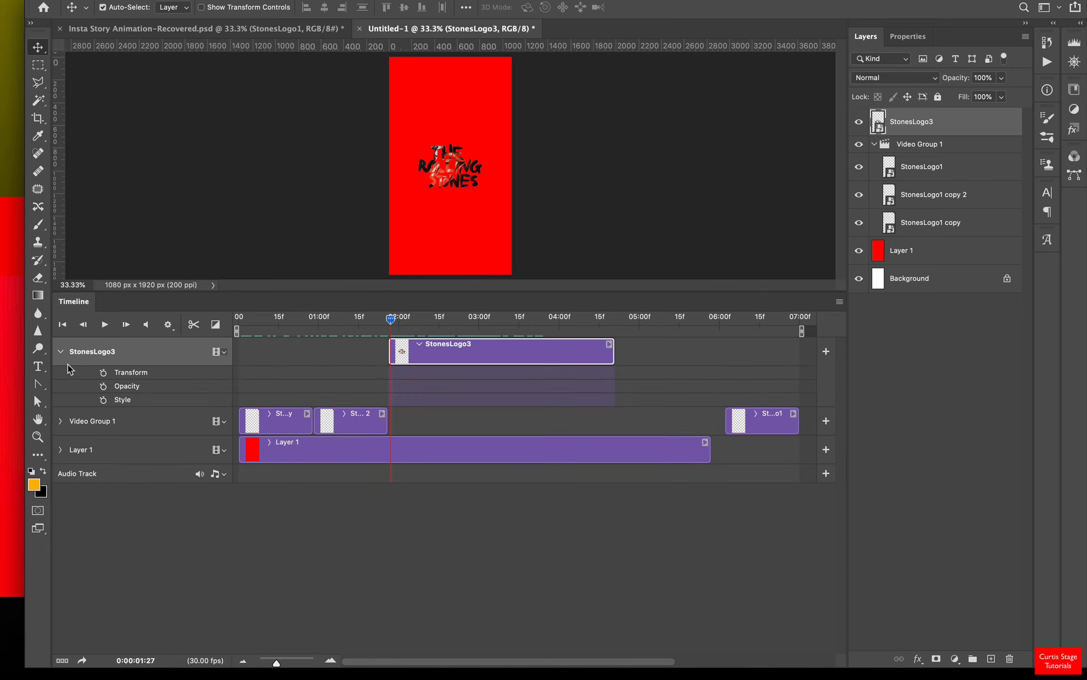
{"action": "left_click", "coordinate": [103, 373]}
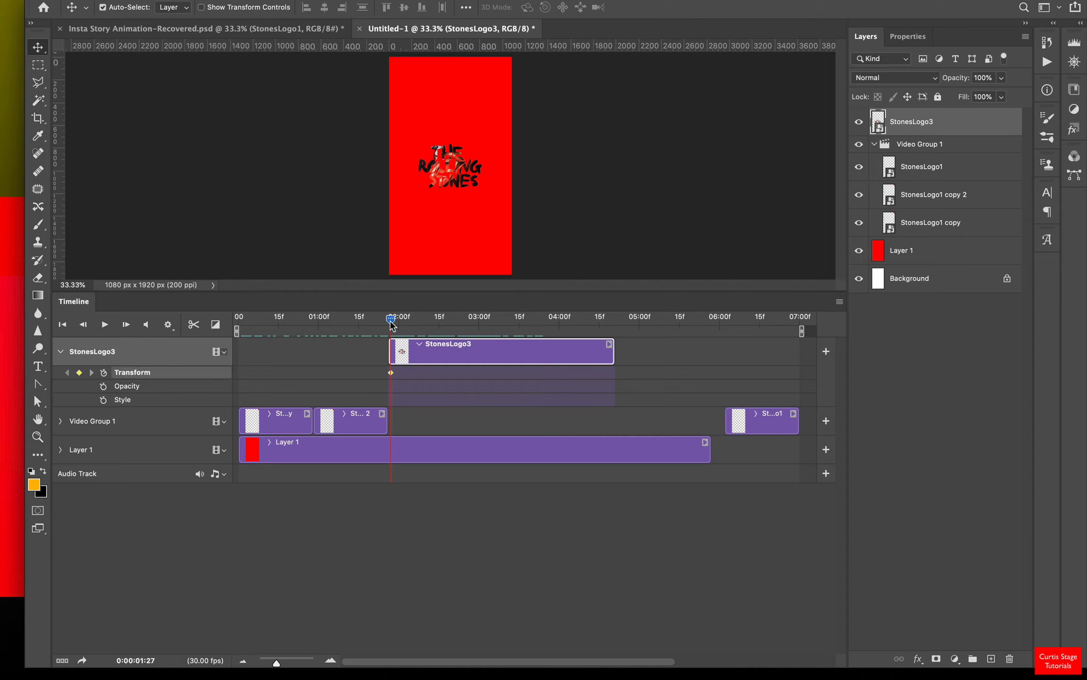
{"action": "left_click_drag", "start_coordinate": [391, 324], "coordinate": [613, 357]}
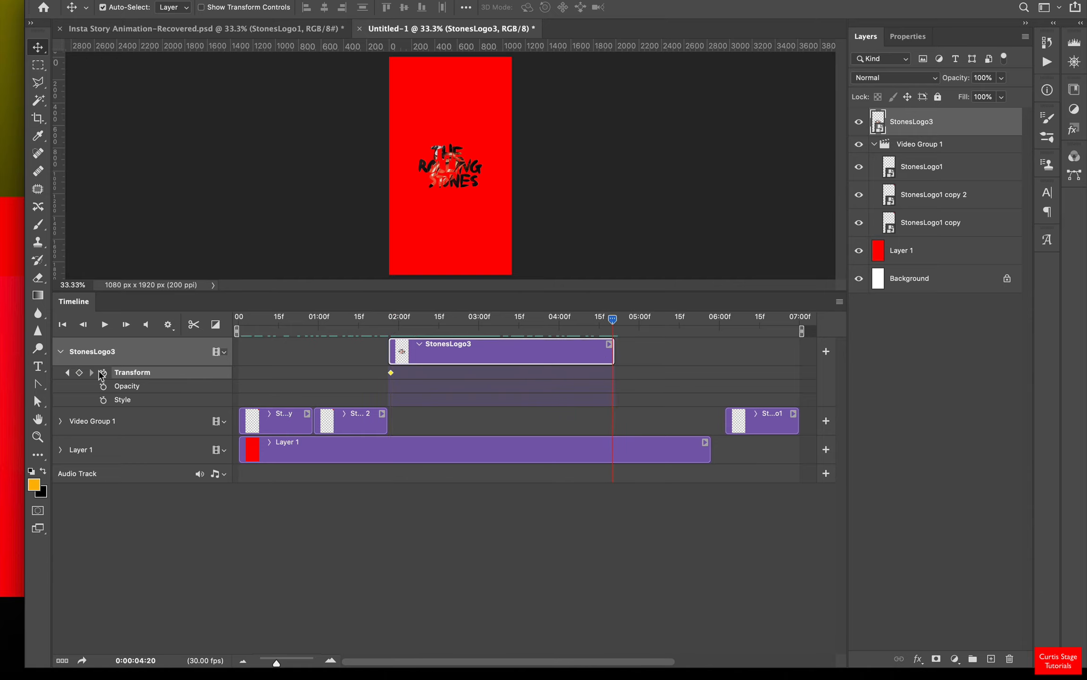
{"action": "left_click", "coordinate": [79, 373]}
Enlarge StonesLogo3 to about 218% at the 0:00:04:20 keyframe, centred horizontally so its lettering fills the canvas.
{"action": "key", "text": "super"}
{"action": "key", "text": "super+t"}
{"action": "left_click_drag", "start_coordinate": [512, 141], "coordinate": [606, 105]}
{"action": "left_click_drag", "start_coordinate": [389, 189], "coordinate": [221, 254]}
{"action": "left_click_drag", "start_coordinate": [603, 110], "coordinate": [741, 39]}
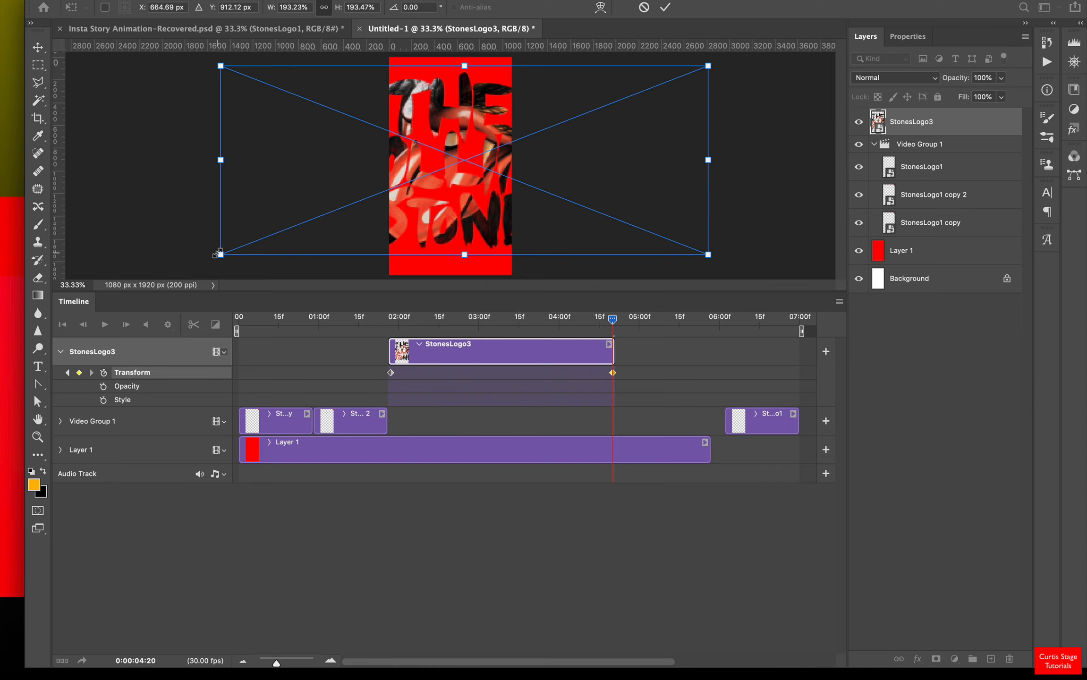
{"action": "left_click_drag", "start_coordinate": [218, 254], "coordinate": [158, 273]}
{"action": "mouse_move", "coordinate": [301, 236]}
{"action": "left_mouse_down"}
{"action": "mouse_move", "coordinate": [372, 231]}
{"action": "mouse_move", "coordinate": [320, 234]}
{"action": "left_mouse_up"}
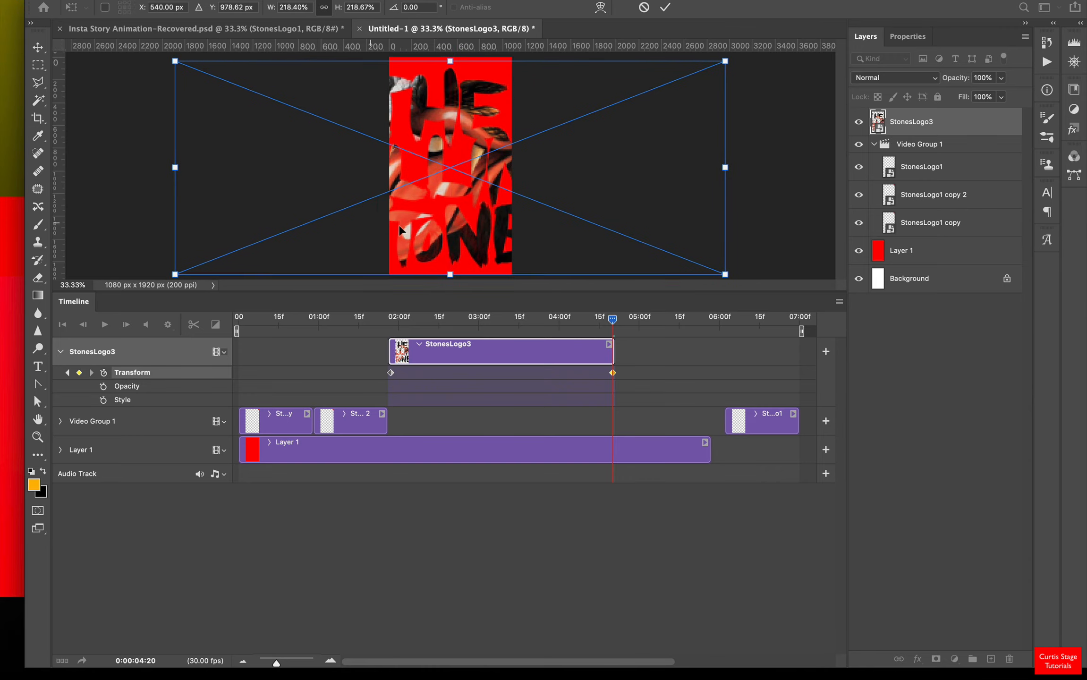
{"action": "left_click", "coordinate": [665, 7]}
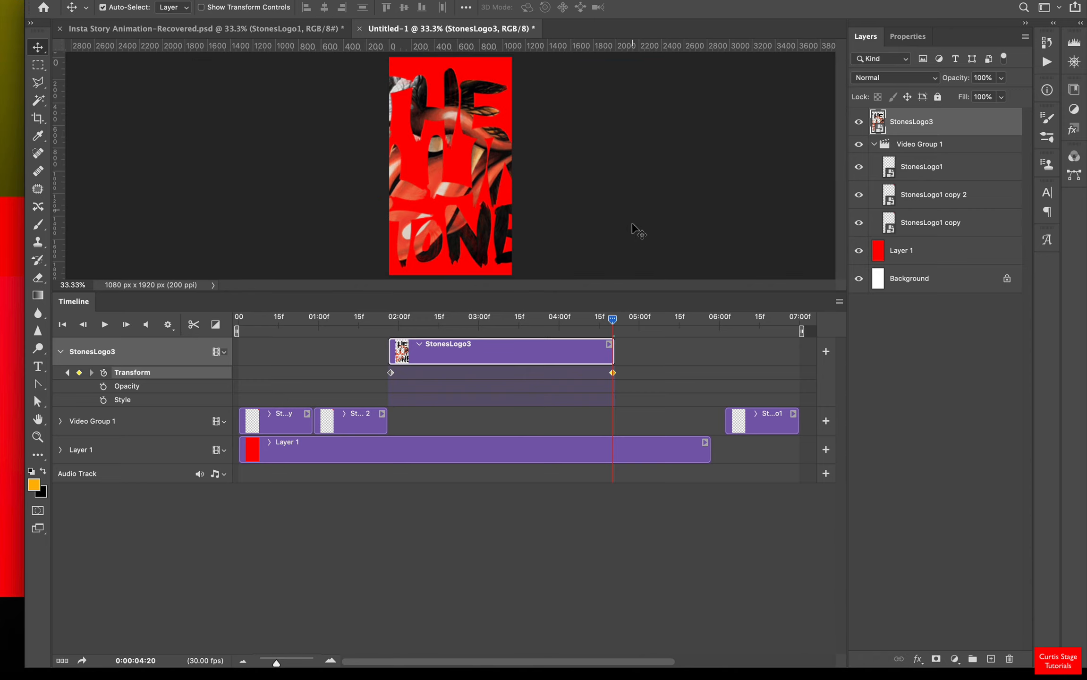
Shrink StonesLogo3 around its centre to 6.25% at its 0:00:01:27 Transform keyframe.
{"action": "left_click_drag", "start_coordinate": [613, 325], "coordinate": [392, 371]}
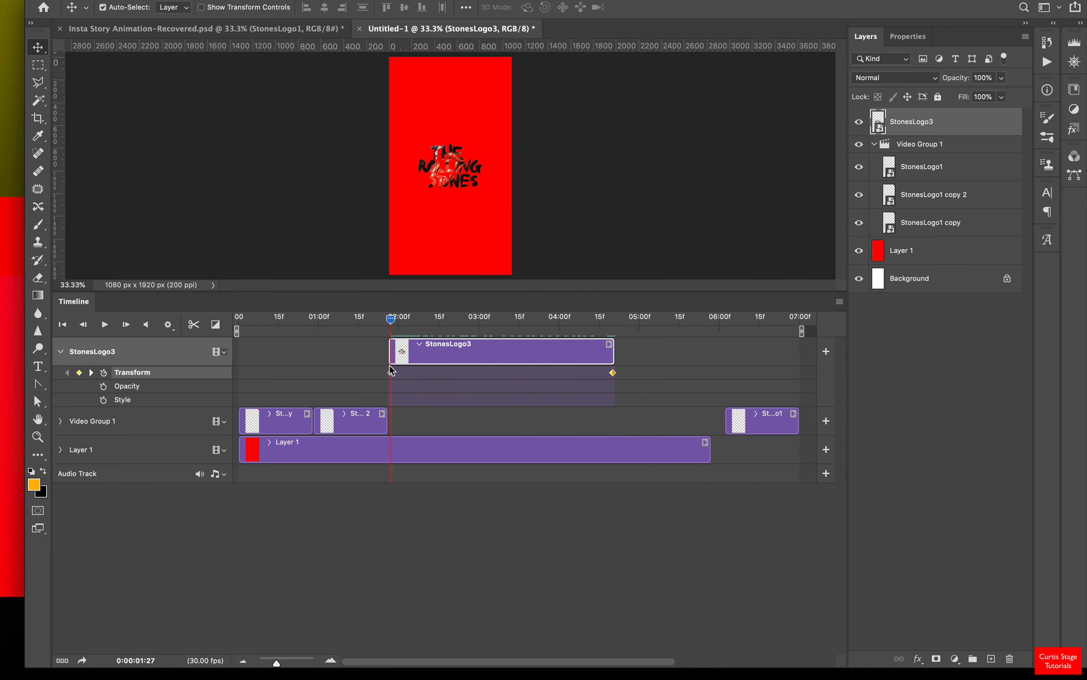
{"action": "left_click", "coordinate": [391, 373]}
{"action": "key", "text": "ctrl"}
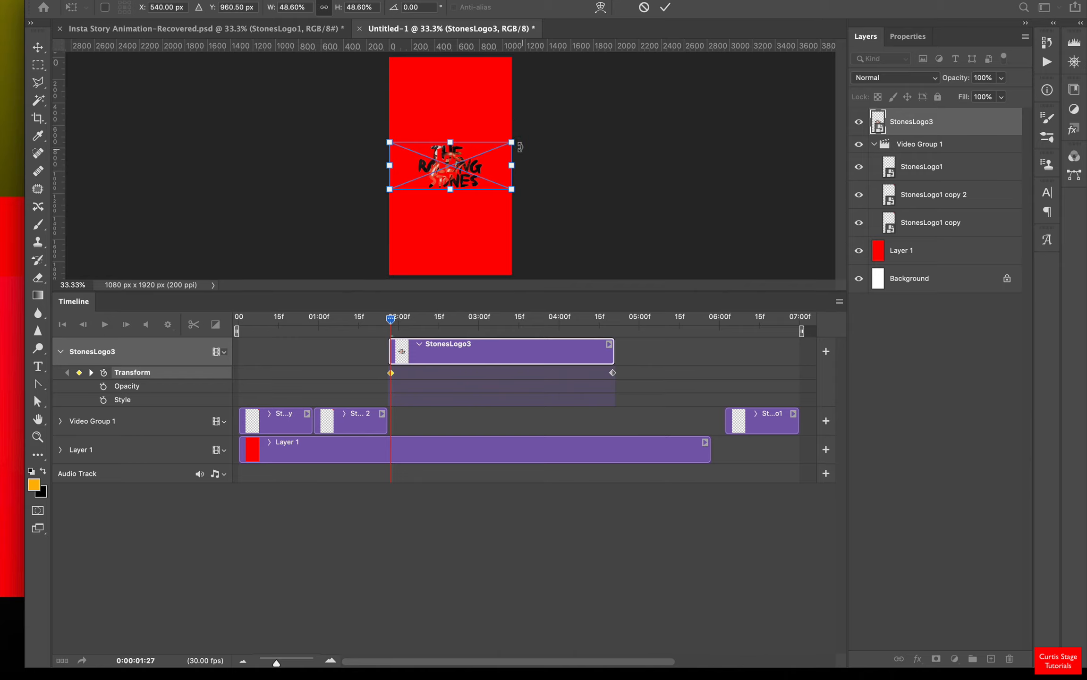
{"action": "left_click_drag", "start_coordinate": [511, 142], "coordinate": [459, 163]}
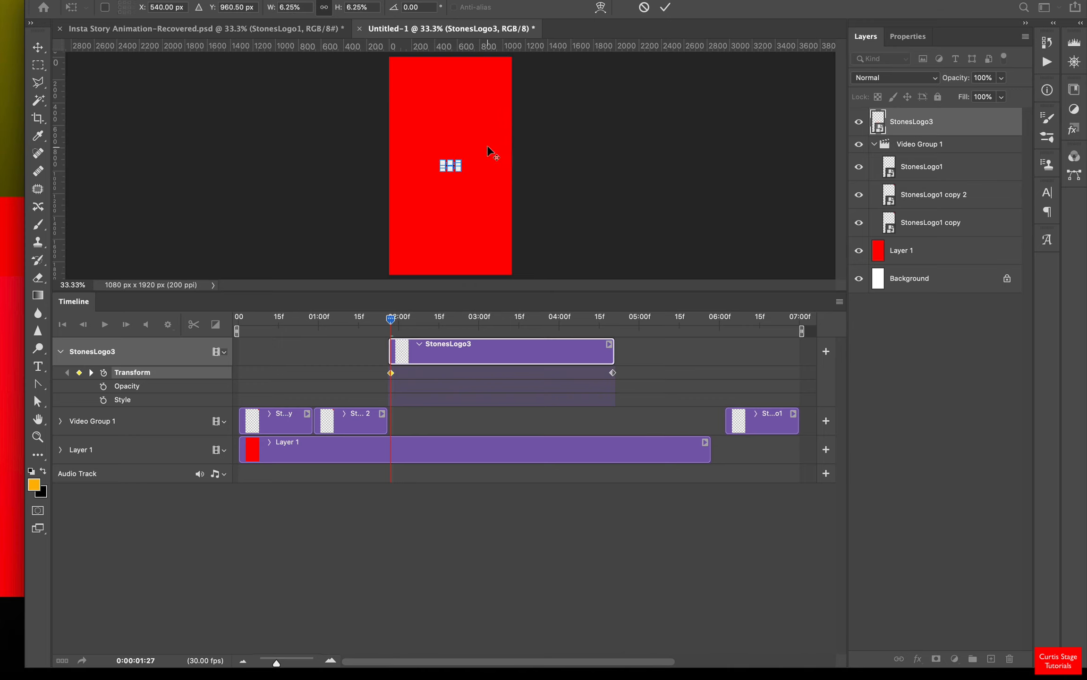
{"action": "left_click", "coordinate": [666, 7]}
Preview the StonesLogo3 growth animation and compare its timeline with the one in Insta Story Animation-Recovered.psd.
{"action": "left_click_drag", "start_coordinate": [393, 323], "coordinate": [439, 340]}
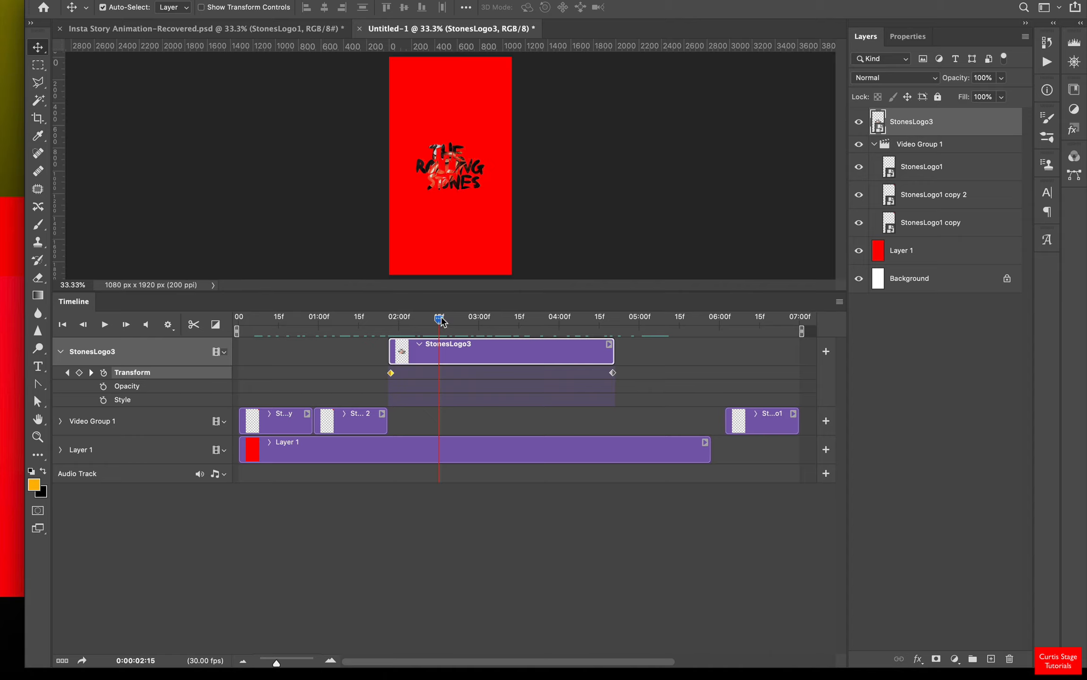
{"action": "left_click_drag", "start_coordinate": [438, 320], "coordinate": [613, 364]}
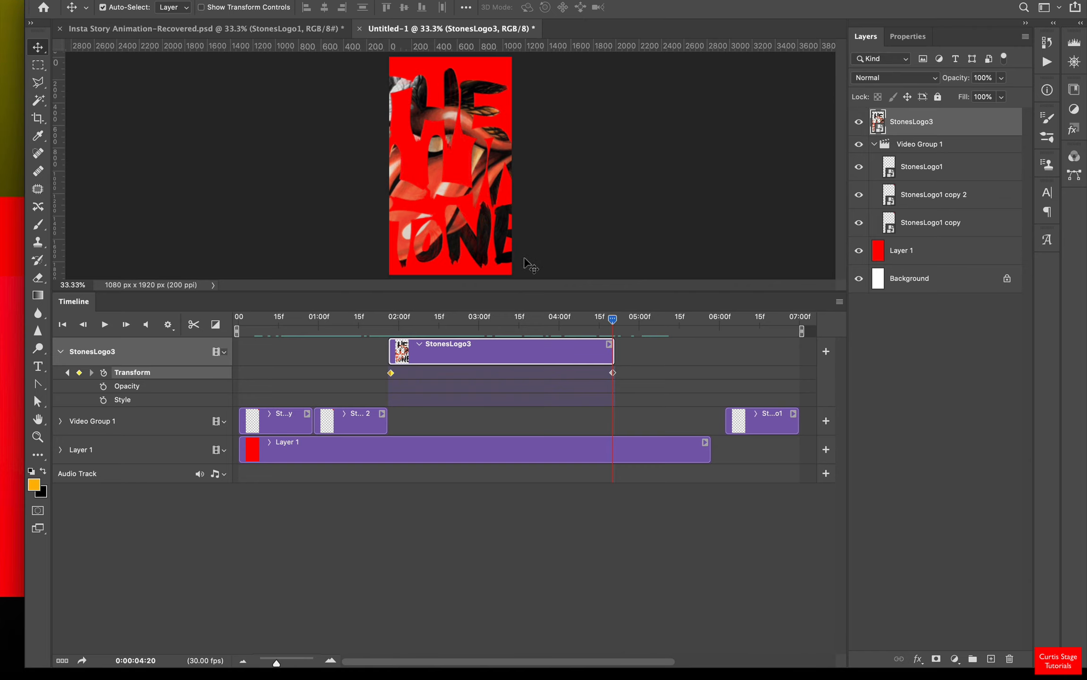
{"action": "left_click", "coordinate": [343, 28]}
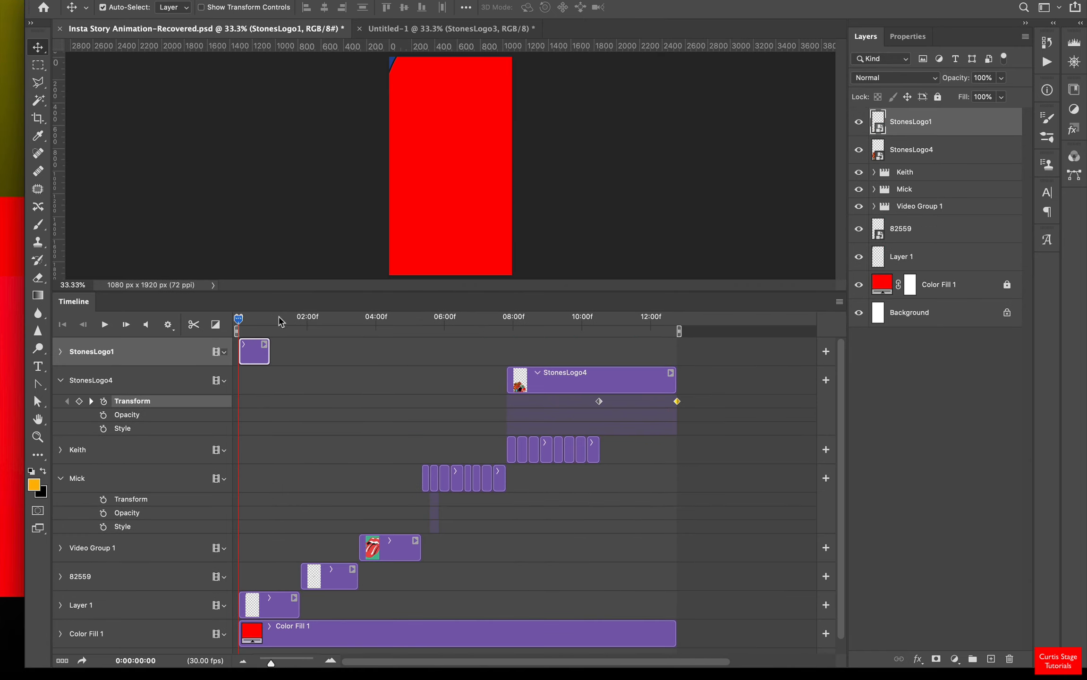
{"action": "left_click_drag", "start_coordinate": [240, 322], "coordinate": [383, 339]}
{"action": "left_click", "coordinate": [409, 28]}
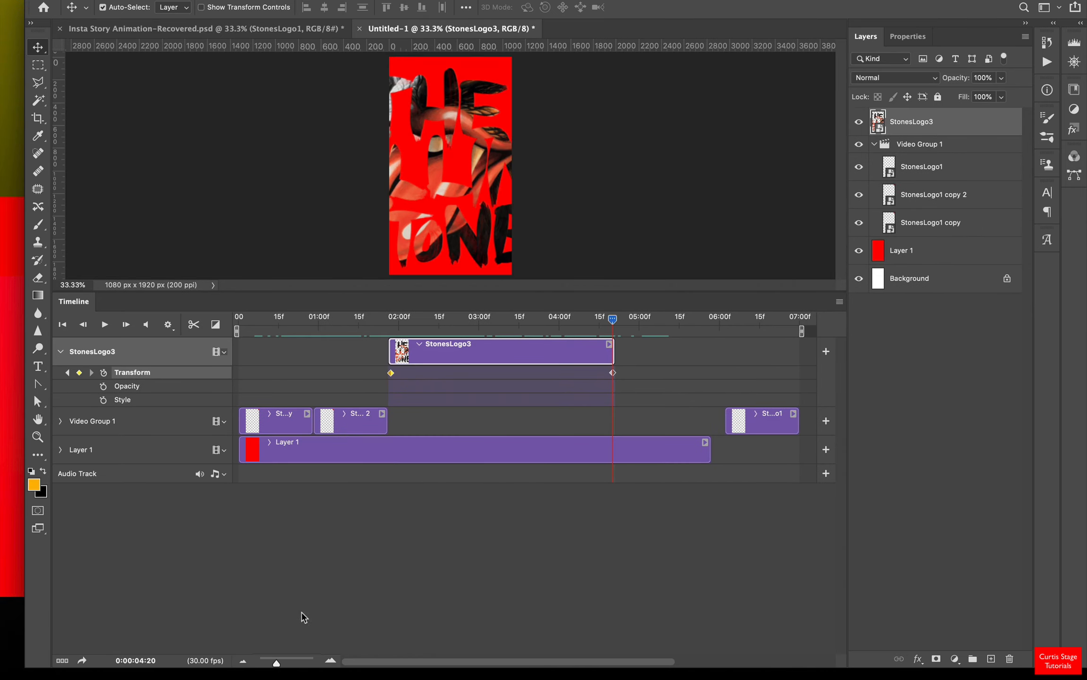
{"action": "left_click_drag", "start_coordinate": [275, 663], "coordinate": [269, 663]}
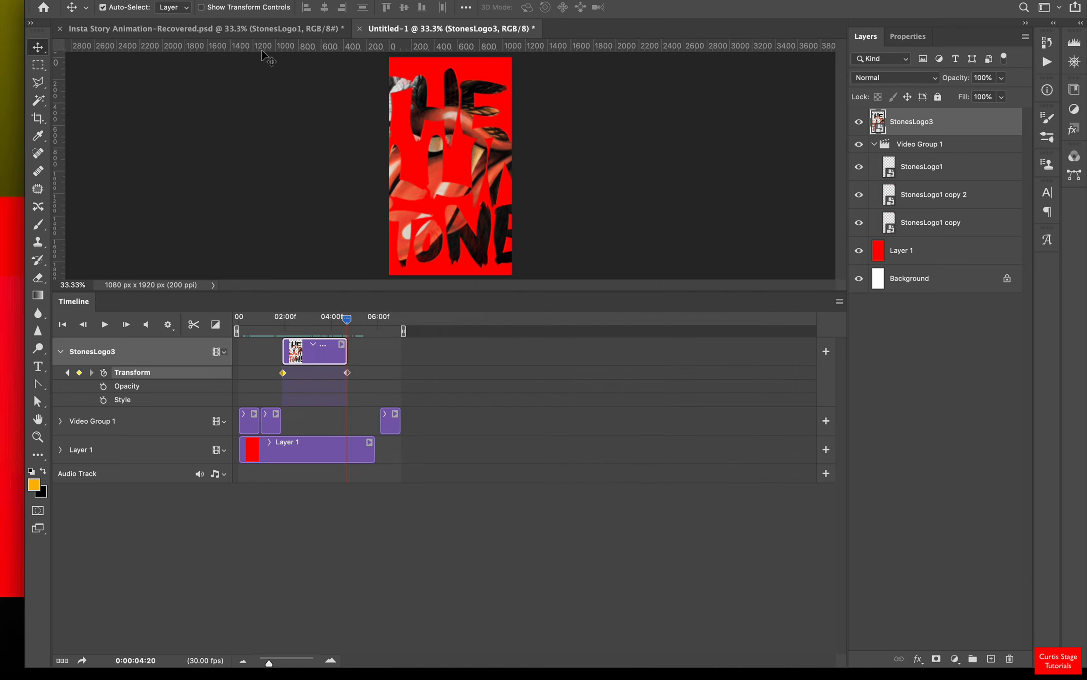
Save the document as Stones2.psd in Photoshop format in the Demo - Stones folder.
{"action": "left_click", "coordinate": [105, 1]}
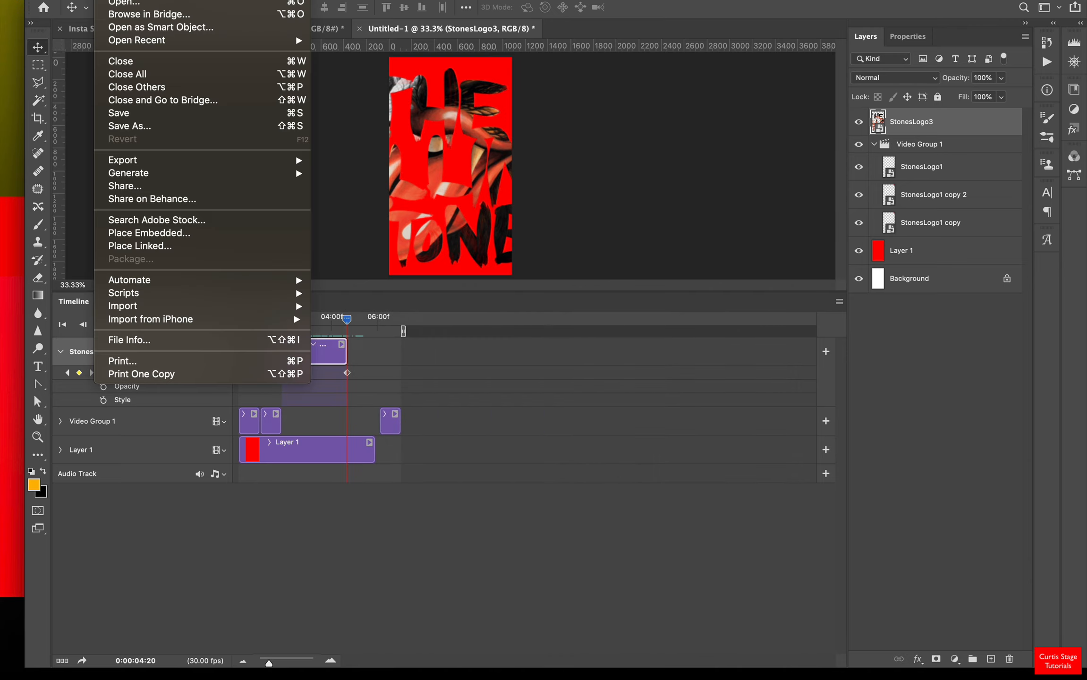
{"action": "left_click", "coordinate": [133, 126]}
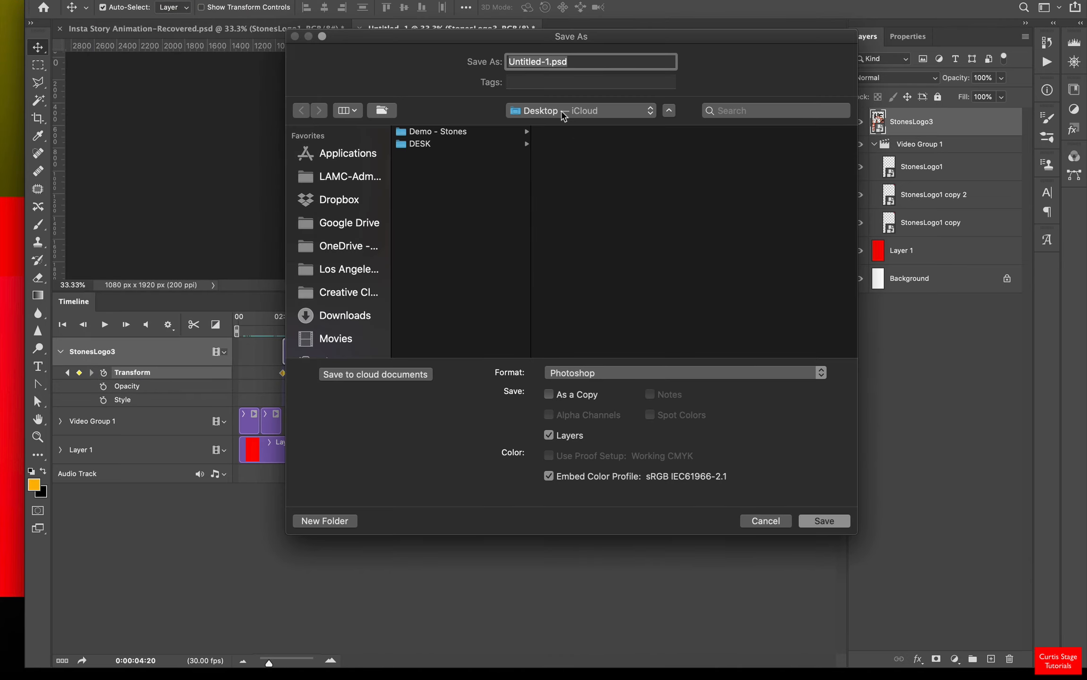
{"action": "left_click_drag", "start_coordinate": [550, 62], "coordinate": [499, 64]}
{"action": "type", "text": "Sto"}
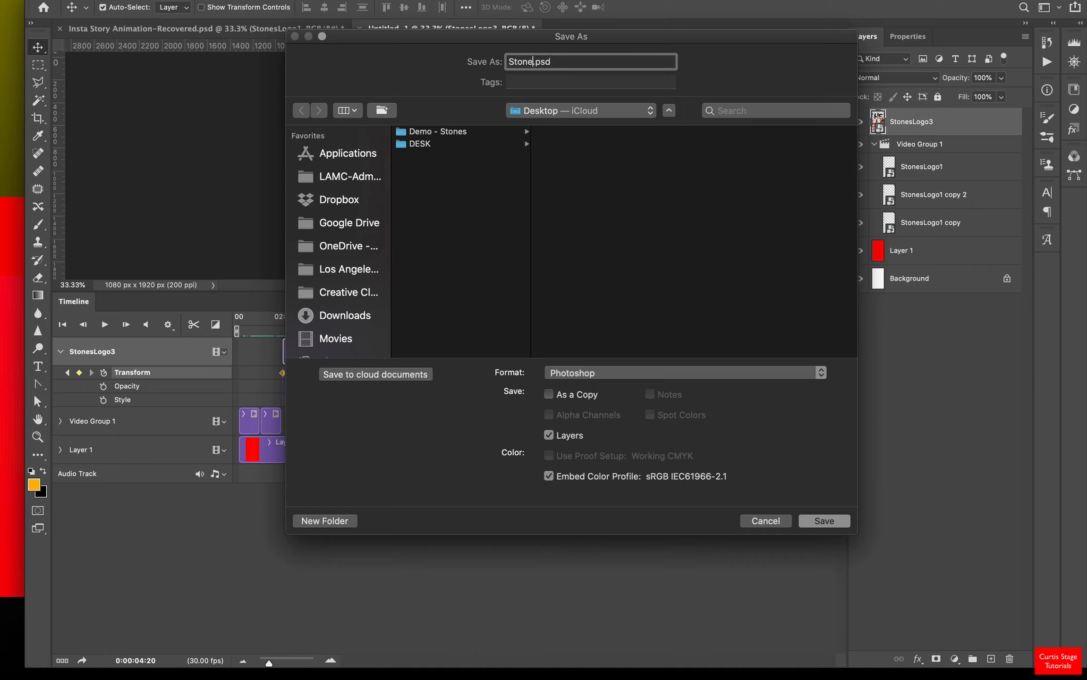
{"action": "type", "text": "nes2"}
{"action": "left_click", "coordinate": [405, 135]}
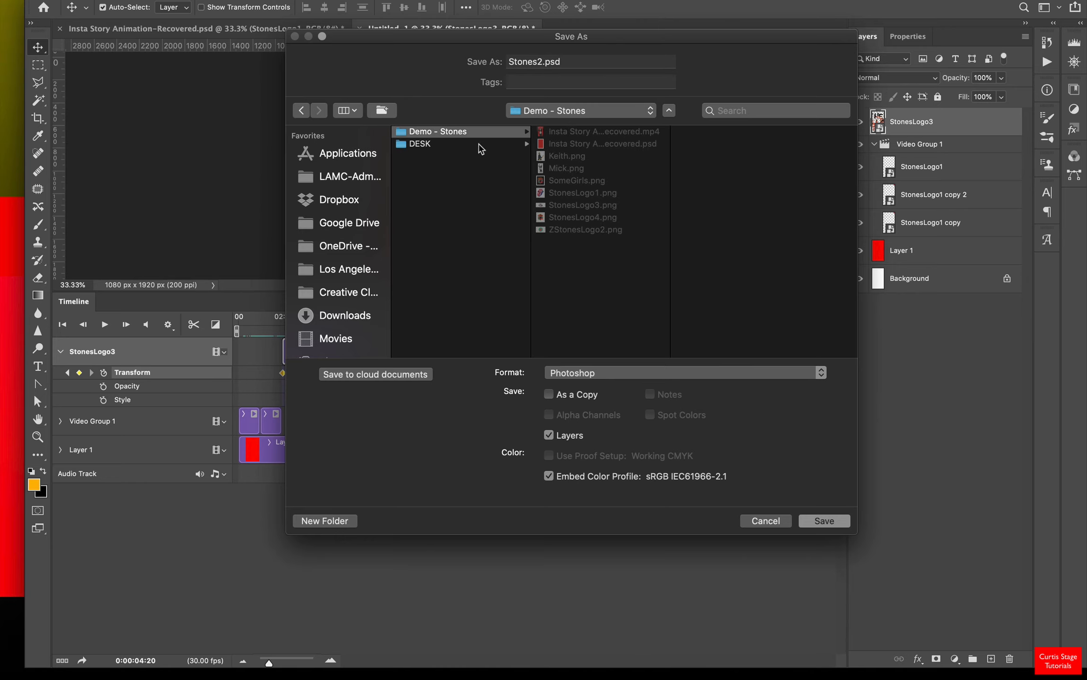
{"action": "left_click", "coordinate": [824, 520]}
{"action": "key", "text": "Return"}
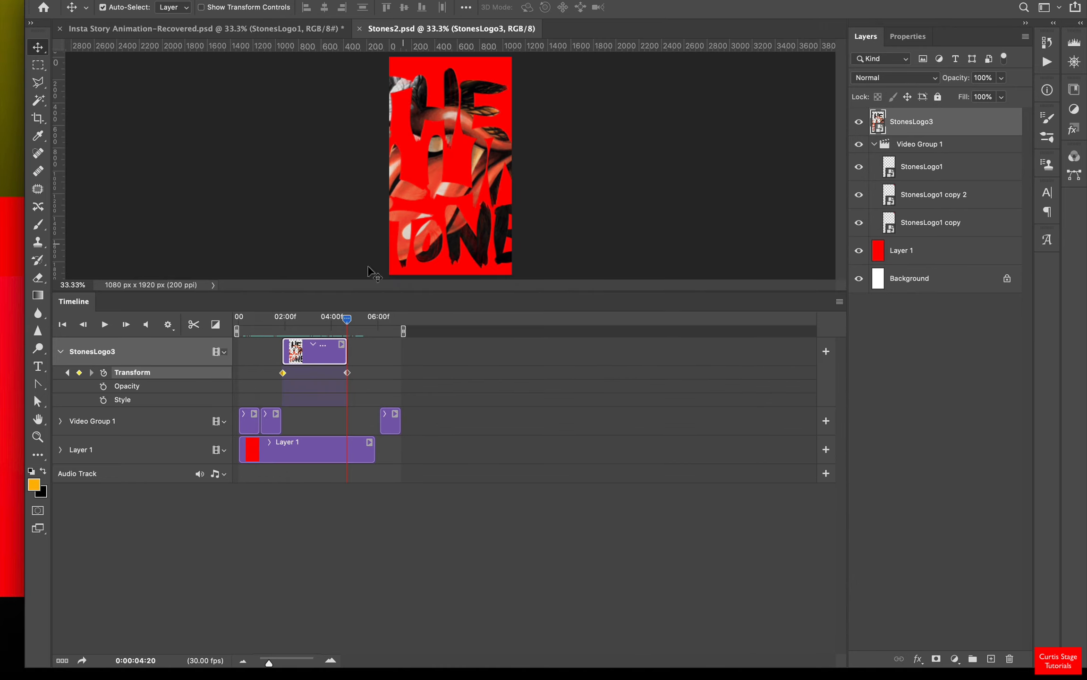
Set the current time to 0:00:04:29, just past the StonesLogo3 clip, and collapse that layer's keyframe properties.
{"action": "mouse_move", "coordinate": [346, 321]}
{"action": "left_mouse_down"}
{"action": "mouse_move", "coordinate": [365, 320]}
{"action": "mouse_move", "coordinate": [353, 320]}
{"action": "left_mouse_up"}
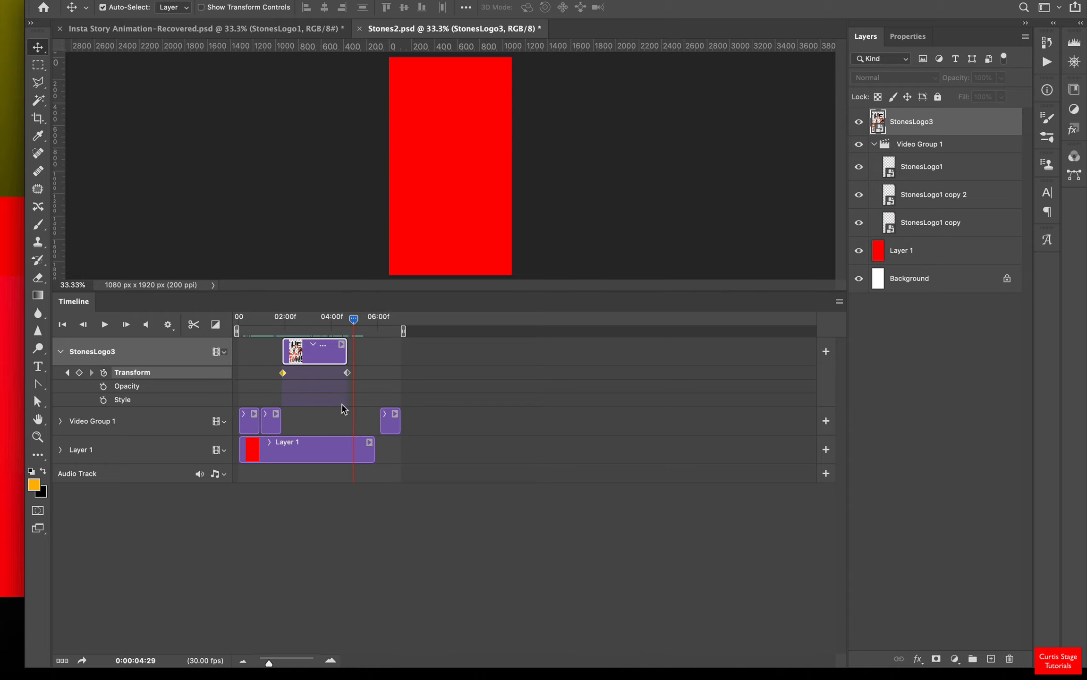
{"action": "left_click", "coordinate": [61, 352]}
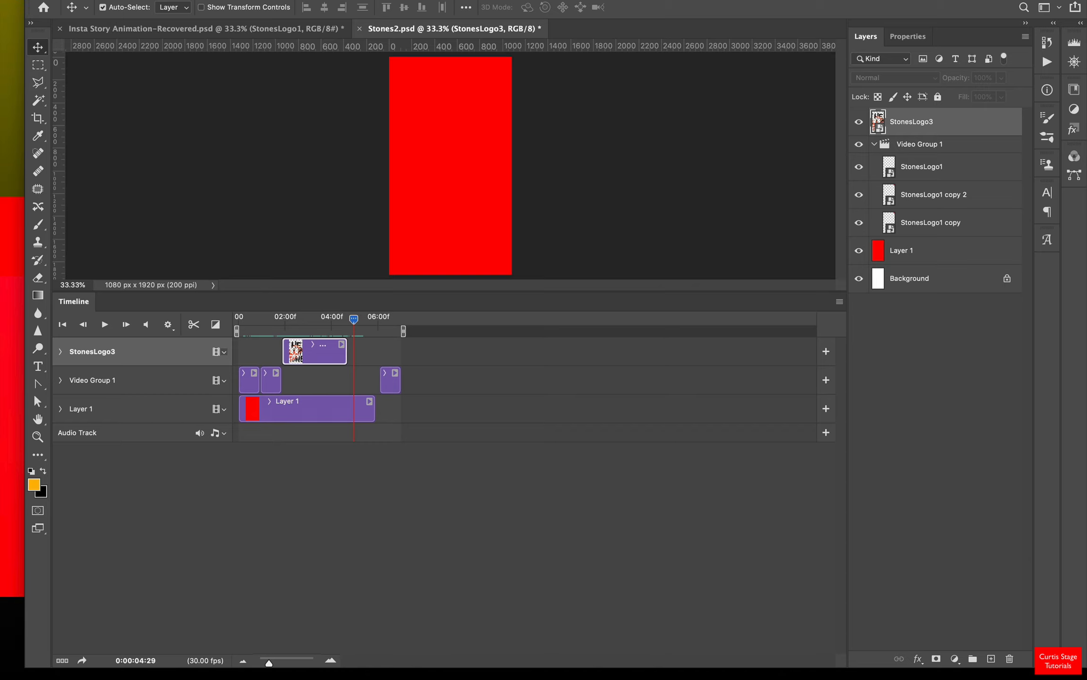
Place the ZStonesLogo2 image into the story document as a new layer and rasterize it.
{"action": "left_click_drag", "start_coordinate": [1081, 93], "coordinate": [449, 182]}
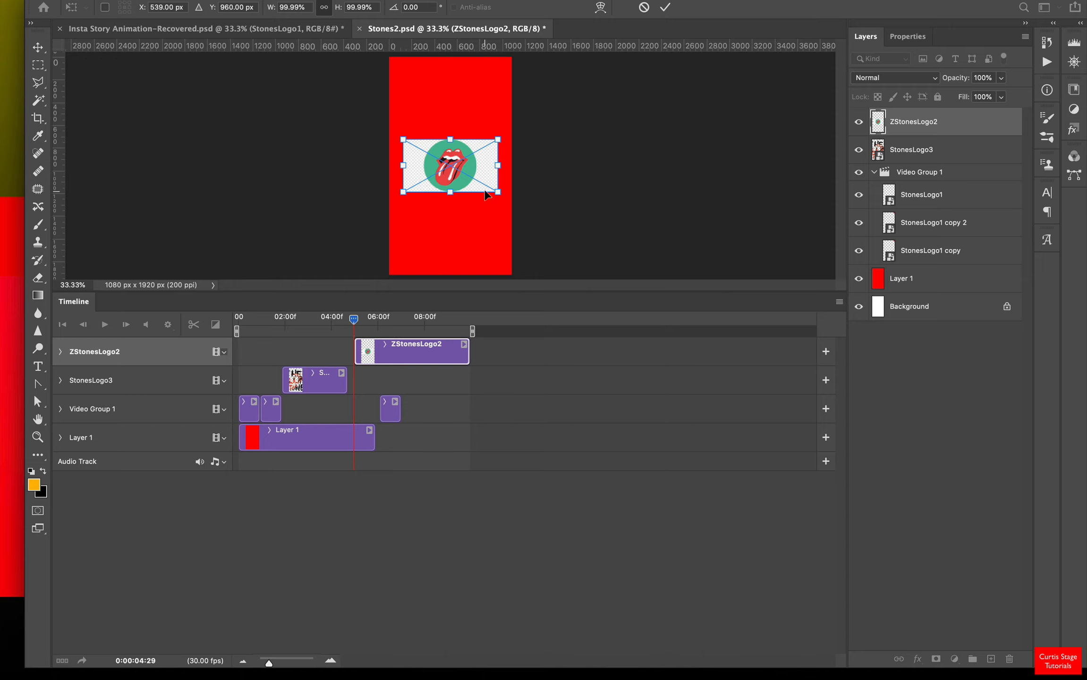
{"action": "left_click", "coordinate": [665, 7]}
{"action": "left_click", "coordinate": [412, 318]}
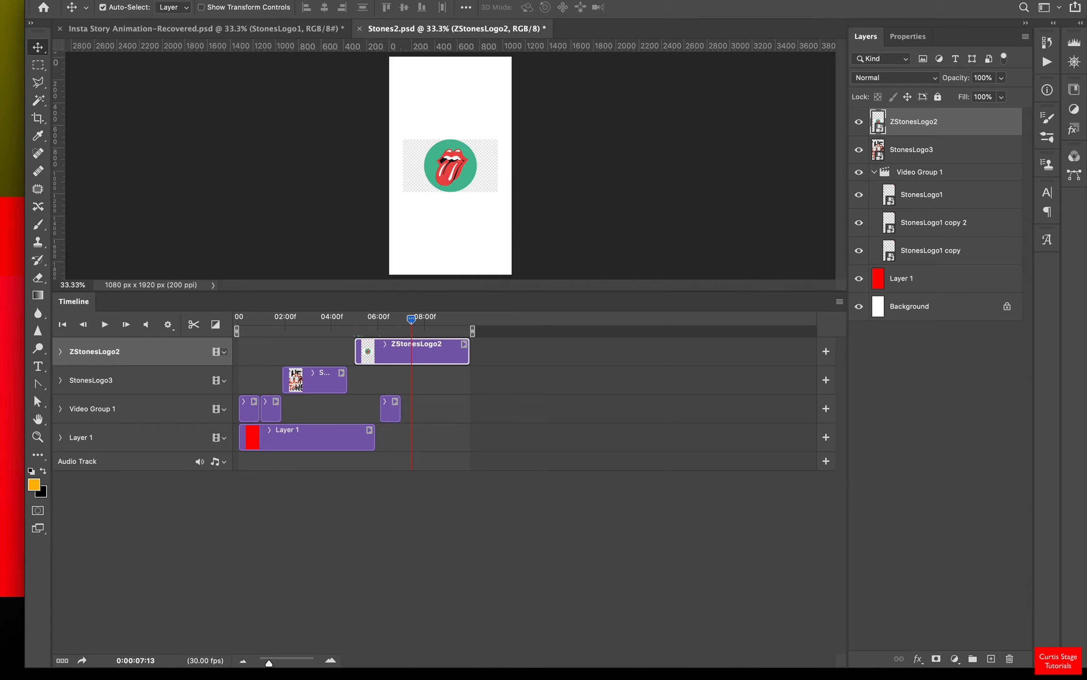
{"action": "left_click", "coordinate": [209, 8]}
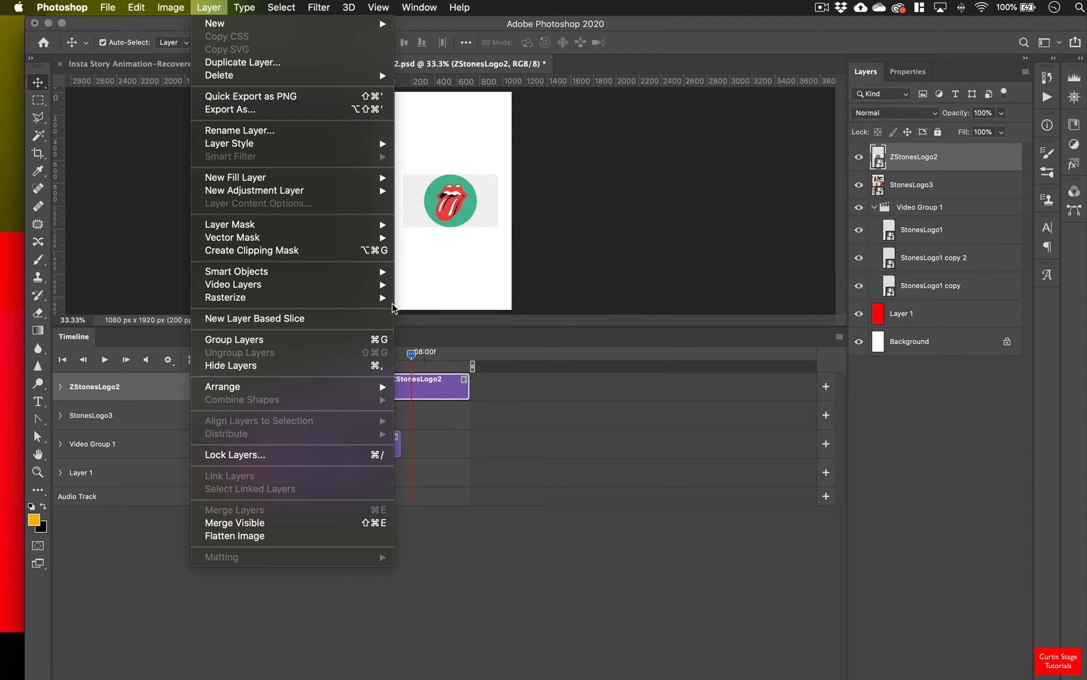
{"action": "mouse_move", "coordinate": [307, 296]}
{"action": "left_click", "coordinate": [422, 350]}
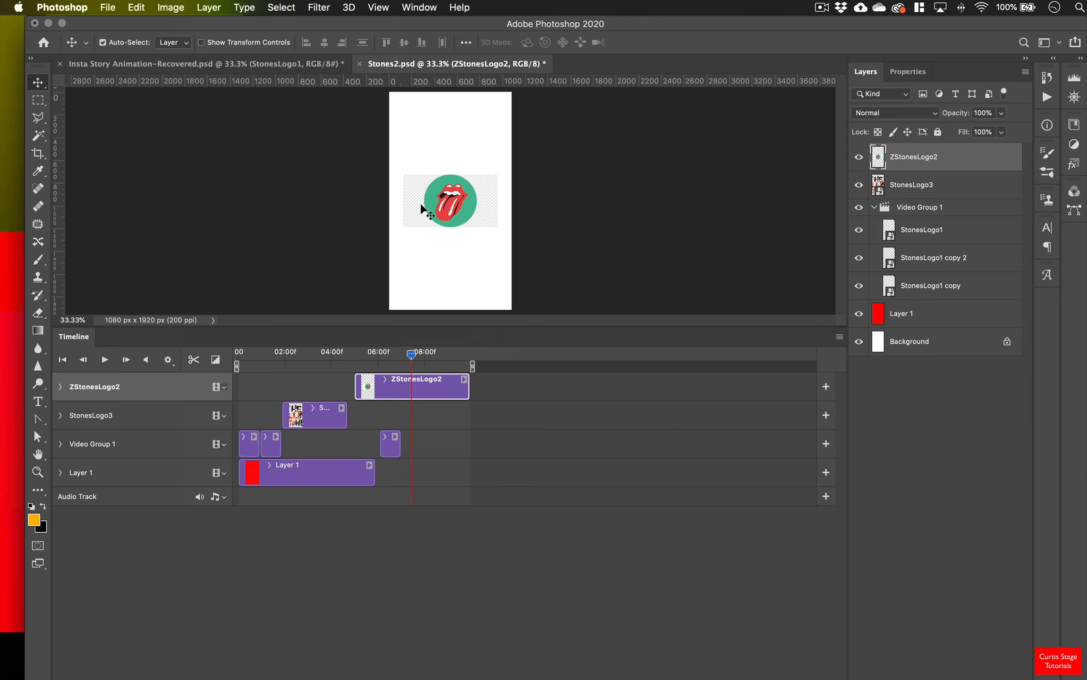
Remove the checkerboard areas on both sides of the round ZStonesLogo2 logo using Magic Wand selections, then clear the selection.
{"action": "key", "text": "super+equal"}
{"action": "key", "text": "super+equal"}
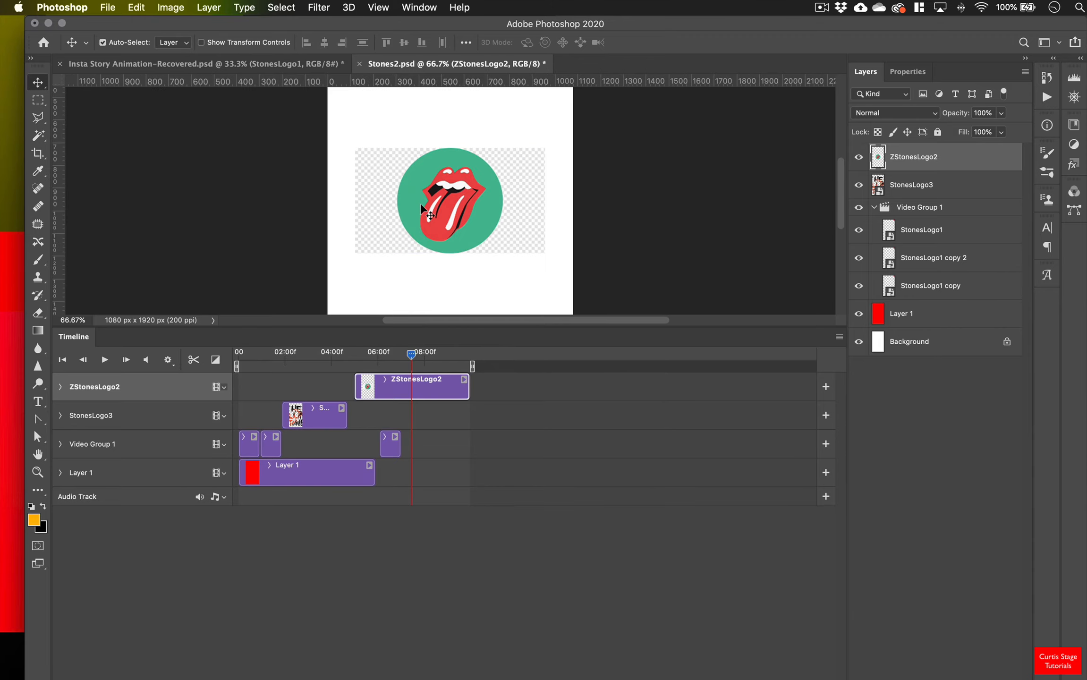
{"action": "left_click", "coordinate": [37, 135]}
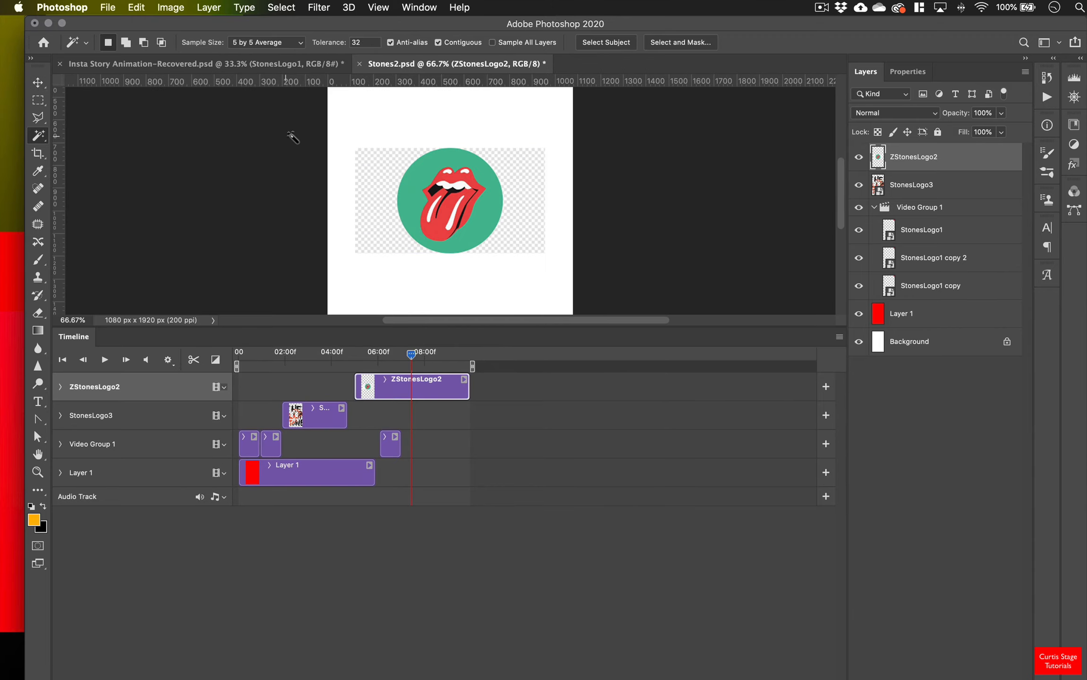
{"action": "left_click", "coordinate": [370, 175]}
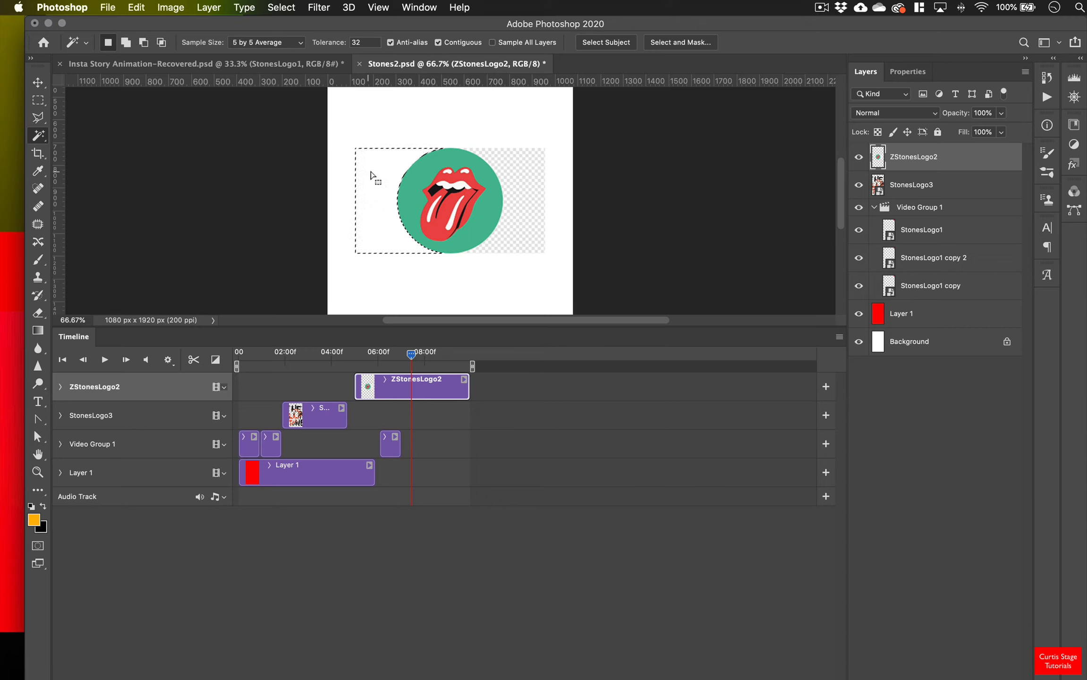
{"action": "left_click", "coordinate": [539, 188]}
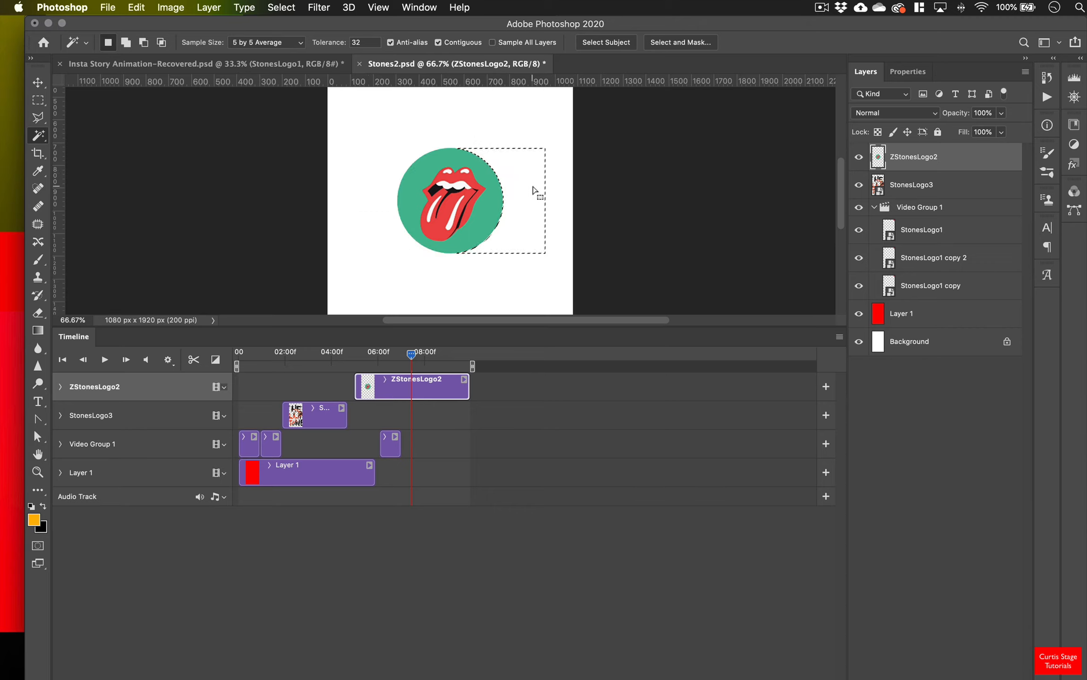
{"action": "key", "text": "super+d"}
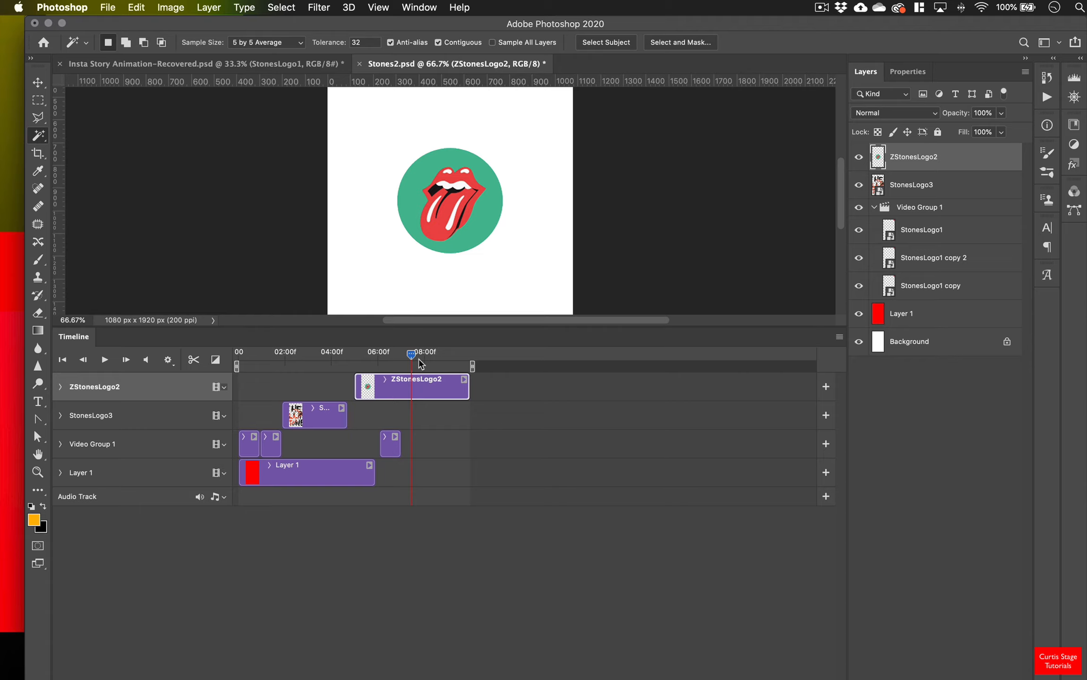
Shorten the ZStonesLogo2 clip to end near 0:00:08:00 and move the last Video Group 1 clip beyond it.
{"action": "left_click", "coordinate": [38, 83]}
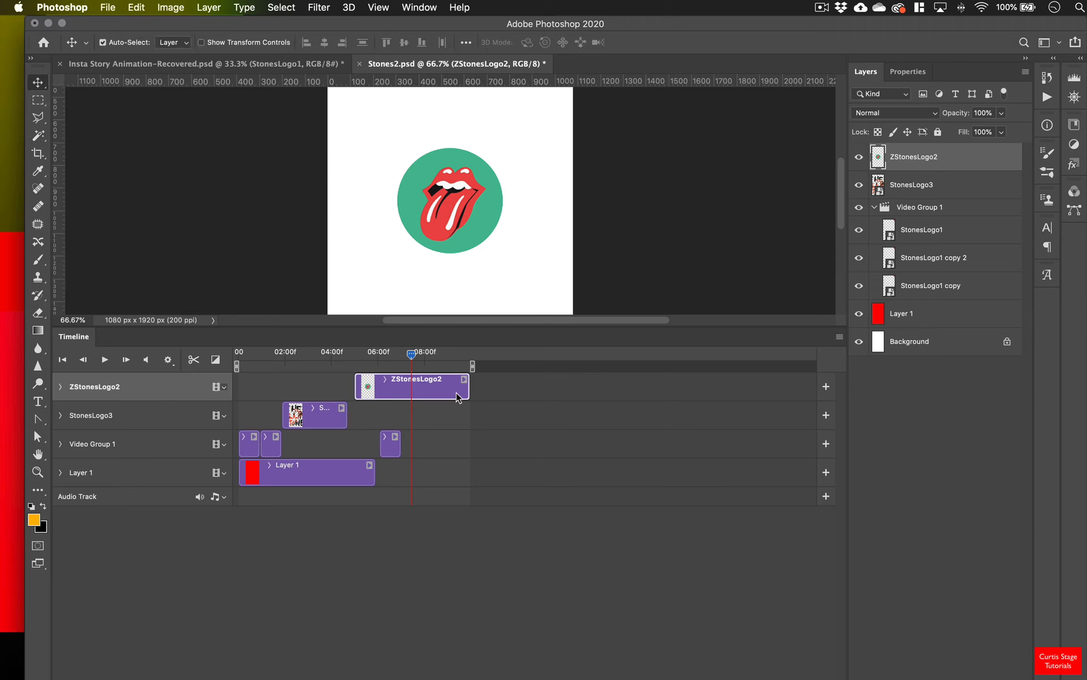
{"action": "left_click_drag", "start_coordinate": [467, 389], "coordinate": [387, 402]}
{"action": "left_click_drag", "start_coordinate": [394, 449], "coordinate": [450, 446]}
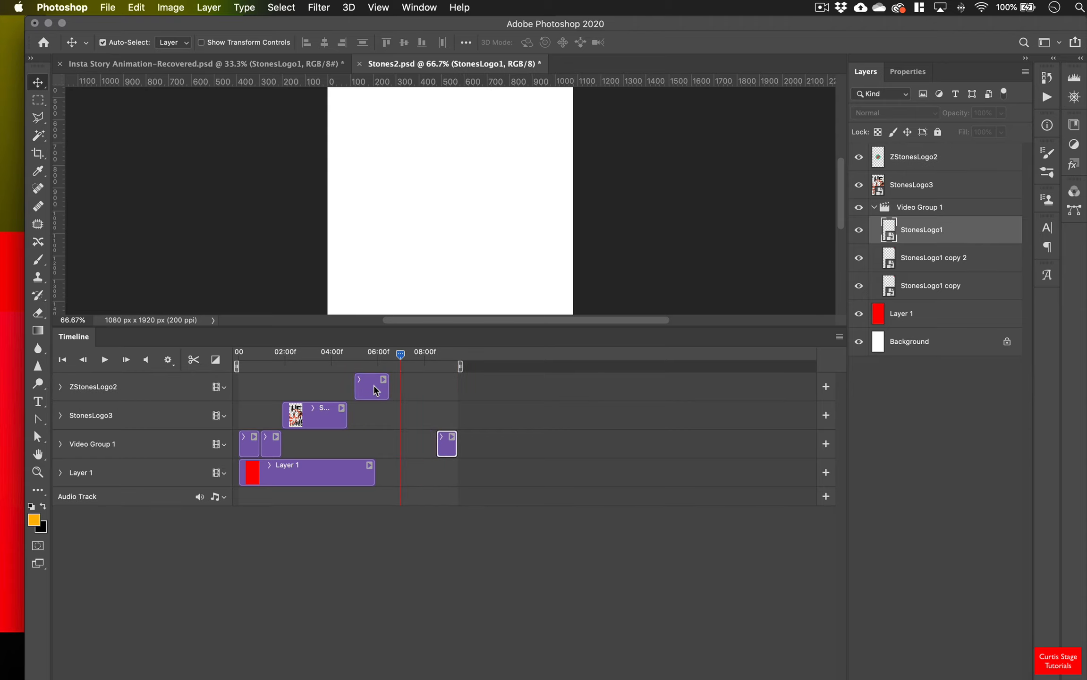
{"action": "left_click_drag", "start_coordinate": [385, 389], "coordinate": [420, 395]}
Extend the red Layer 1 background clip to the end of the last Video Group 1 clip.
{"action": "mouse_move", "coordinate": [401, 354]}
{"action": "left_mouse_down"}
{"action": "mouse_move", "coordinate": [364, 364]}
{"action": "mouse_move", "coordinate": [388, 363]}
{"action": "left_mouse_up"}
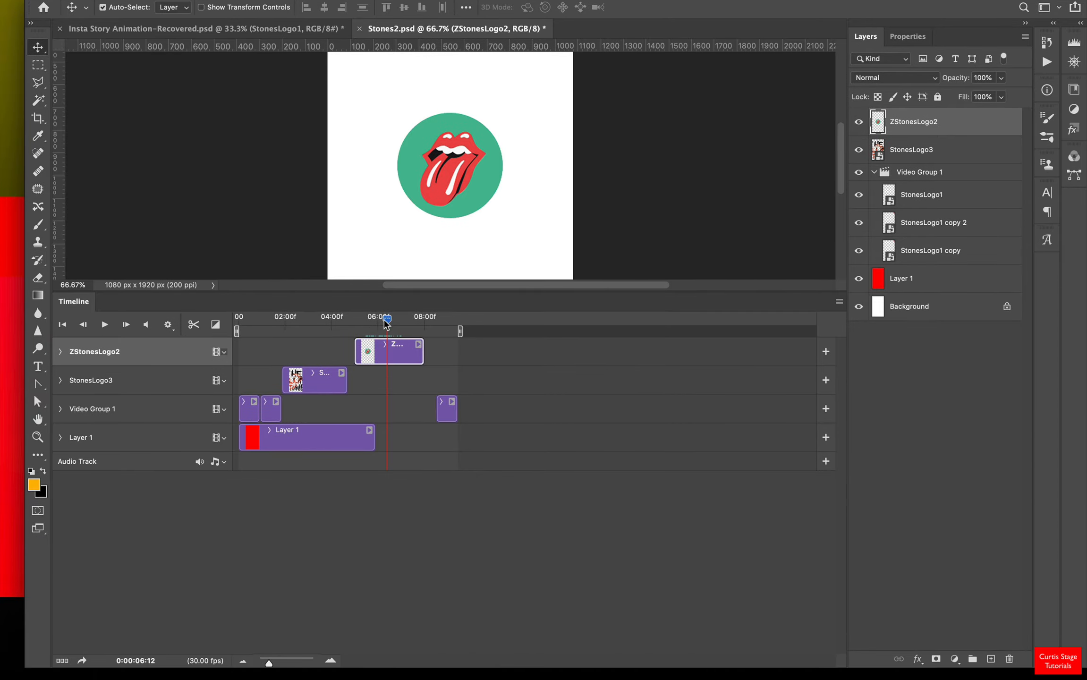
{"action": "left_click_drag", "start_coordinate": [387, 324], "coordinate": [375, 350]}
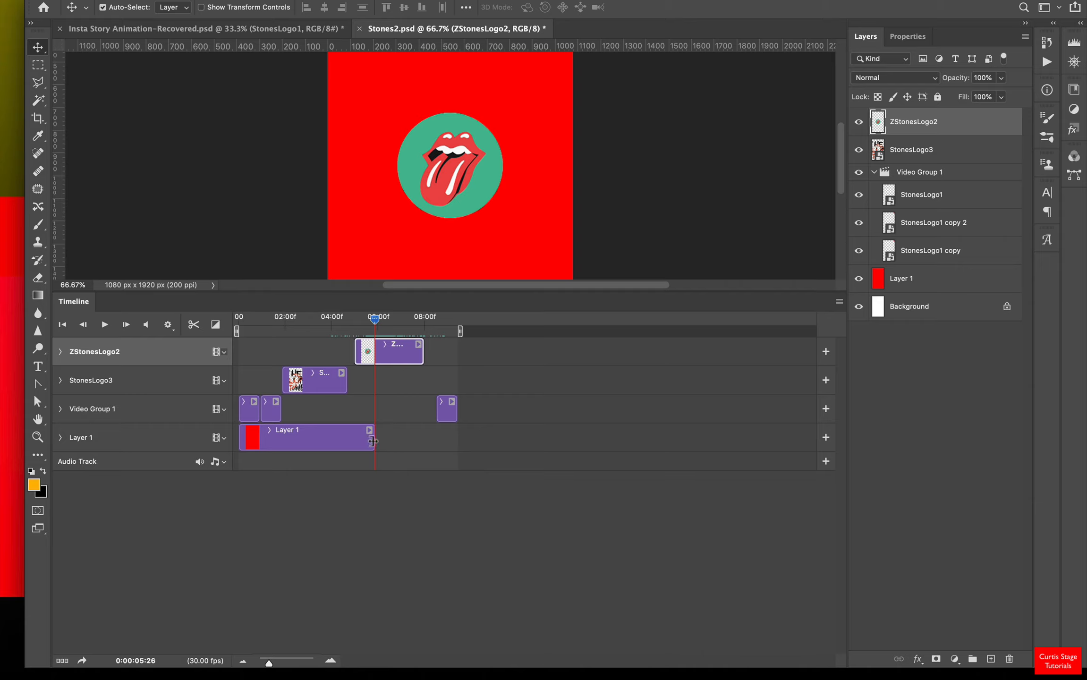
{"action": "left_click_drag", "start_coordinate": [374, 440], "coordinate": [457, 437]}
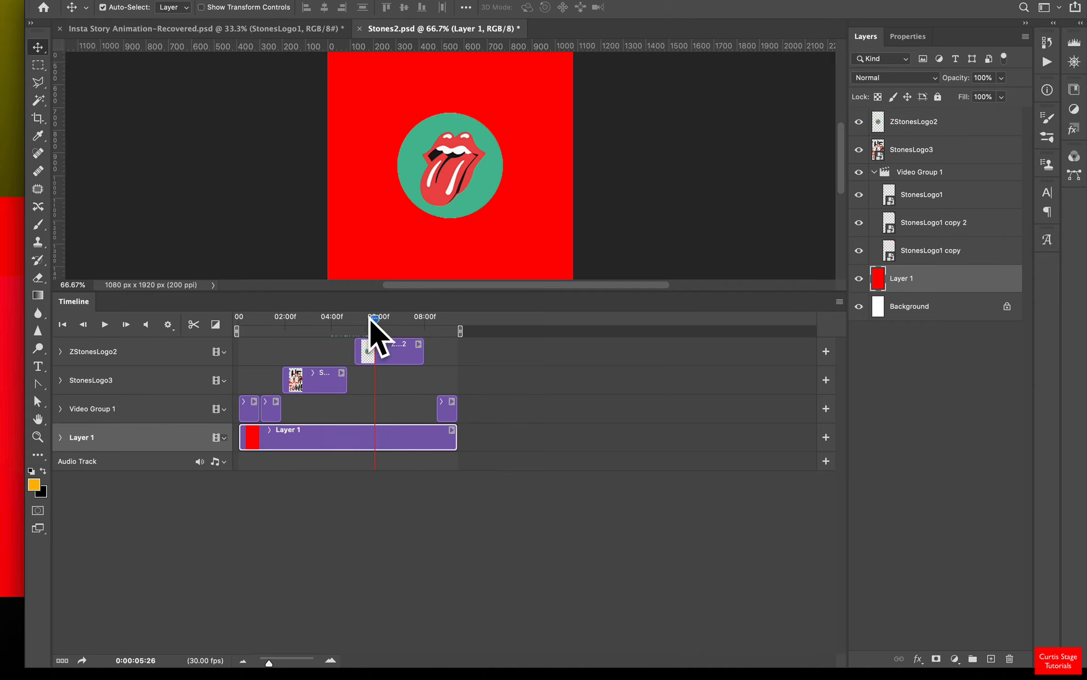
Move the ZStonesLogo2 clip earlier so that it starts directly after the StonesLogo3 clip.
{"action": "mouse_move", "coordinate": [369, 319]}
{"action": "left_mouse_down"}
{"action": "mouse_move", "coordinate": [395, 328]}
{"action": "mouse_move", "coordinate": [360, 329]}
{"action": "left_mouse_up"}
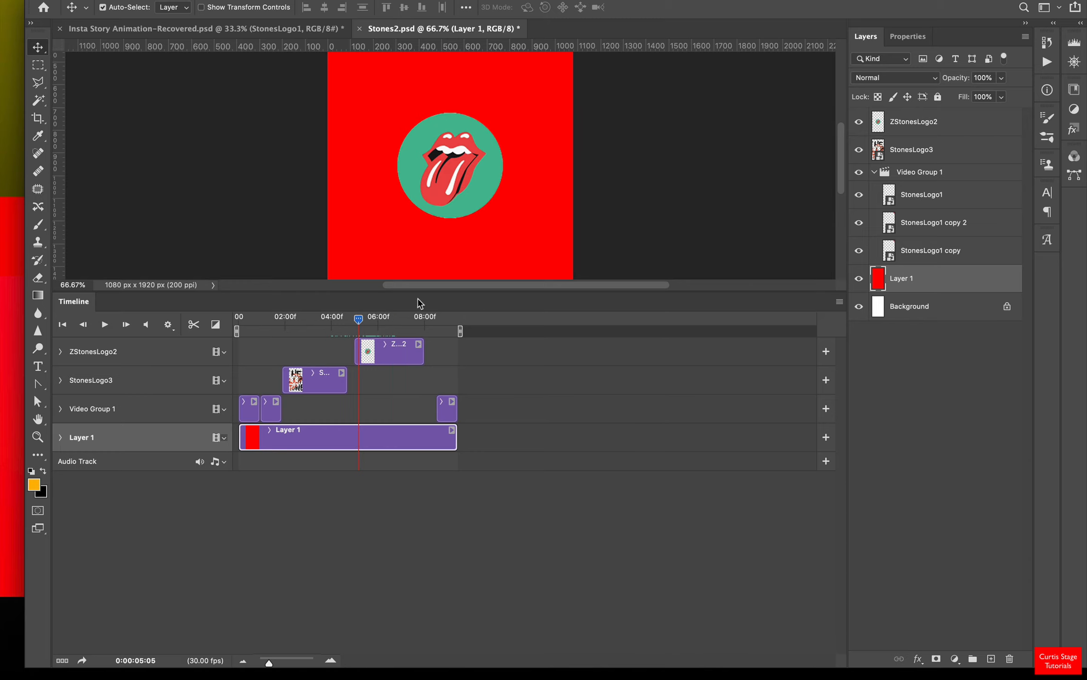
{"action": "left_click_drag", "start_coordinate": [486, 293], "coordinate": [399, 419]}
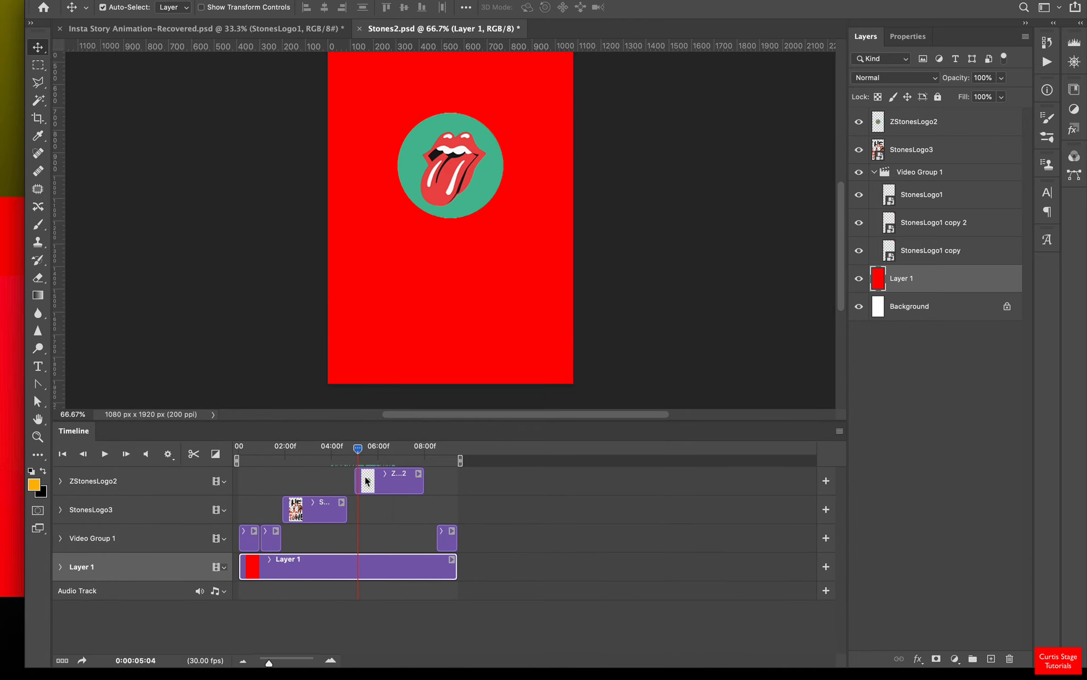
{"action": "mouse_move", "coordinate": [367, 479]}
{"action": "left_mouse_down"}
{"action": "mouse_move", "coordinate": [347, 482]}
{"action": "mouse_move", "coordinate": [363, 482]}
{"action": "mouse_move", "coordinate": [335, 456]}
{"action": "mouse_move", "coordinate": [351, 464]}
{"action": "left_mouse_up"}
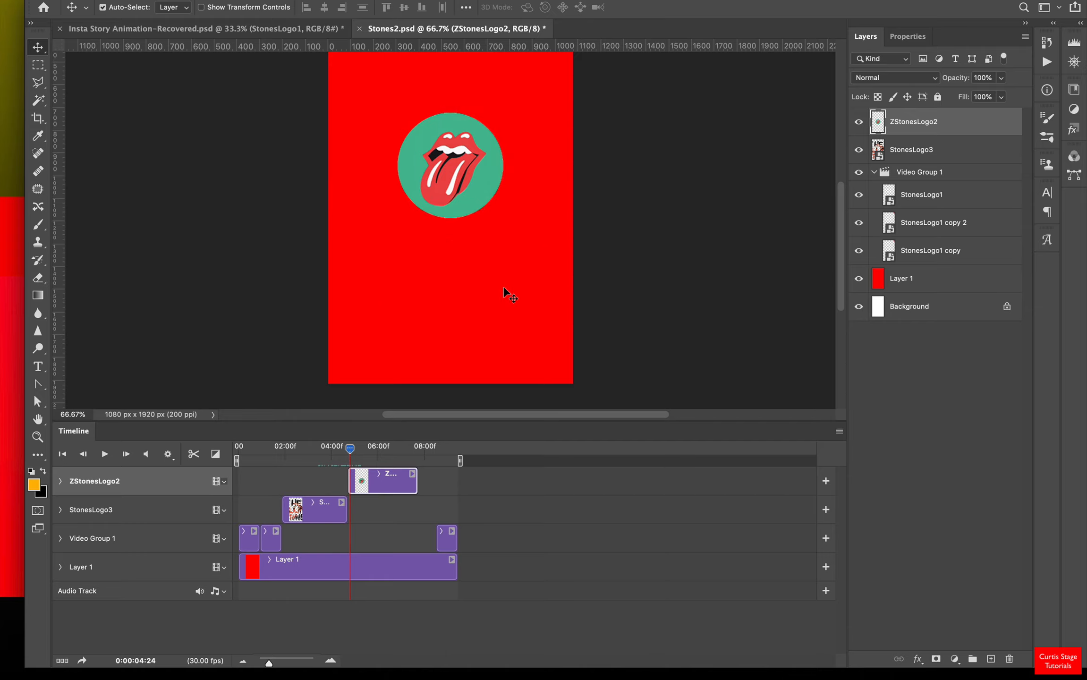
Enlarge the ZStonesLogo2 logo to about 241% and centre it horizontally at X 540 px, Y about 1152 px.
{"action": "left_click_drag", "start_coordinate": [462, 215], "coordinate": [462, 235]}
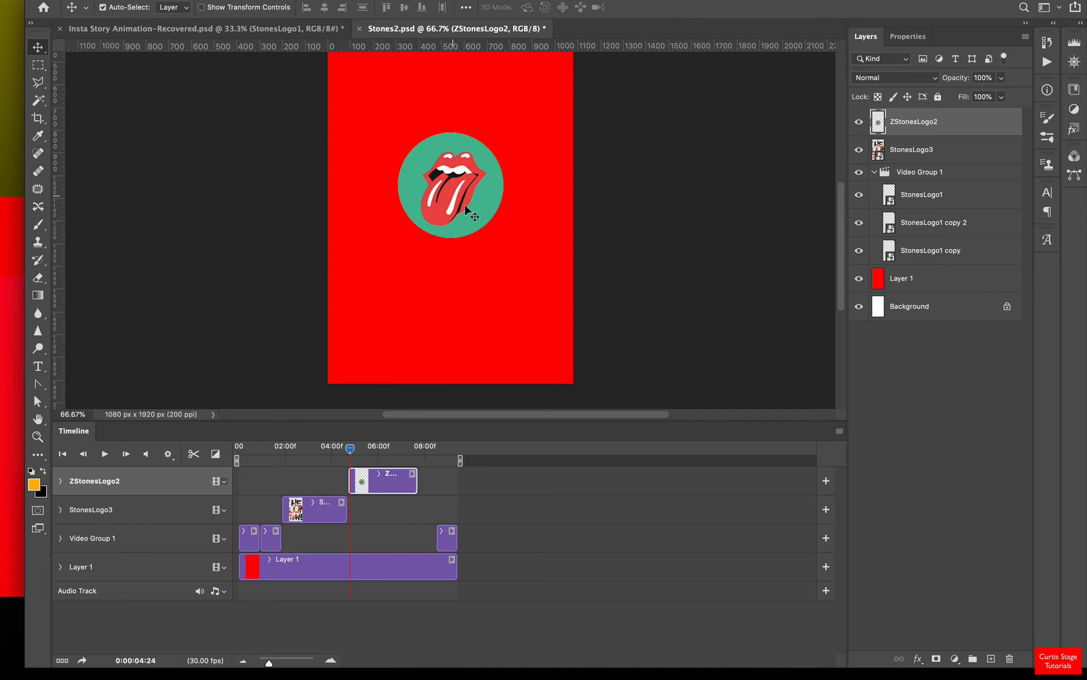
{"action": "key", "text": "super+t"}
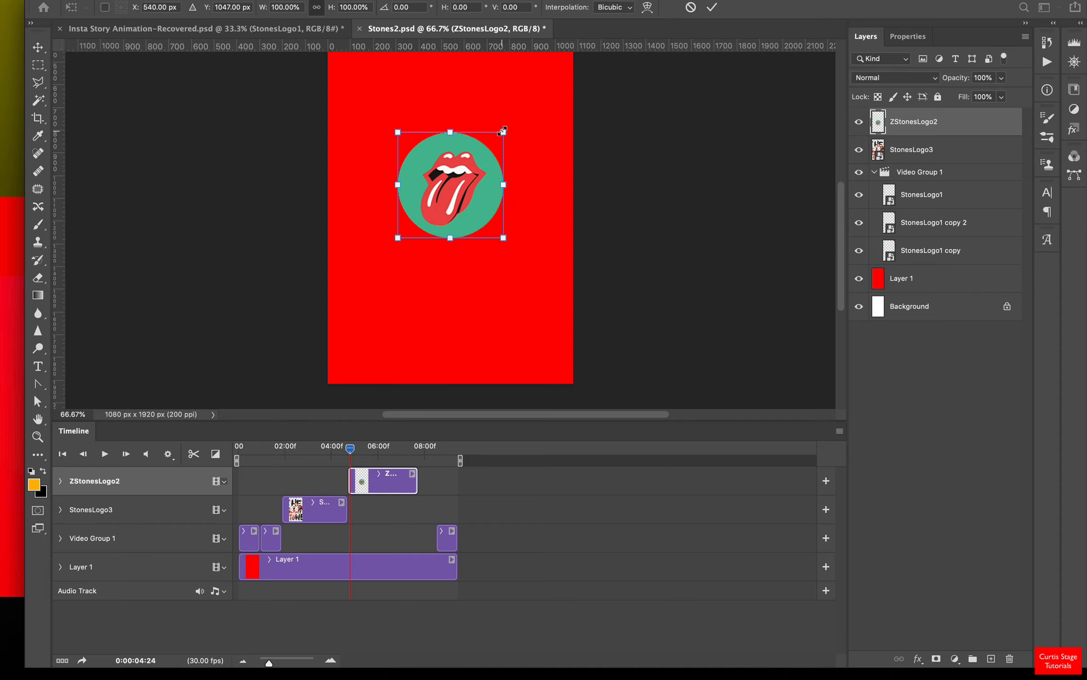
{"action": "left_click_drag", "start_coordinate": [503, 131], "coordinate": [591, 45]}
{"action": "left_click_drag", "start_coordinate": [396, 239], "coordinate": [409, 273]}
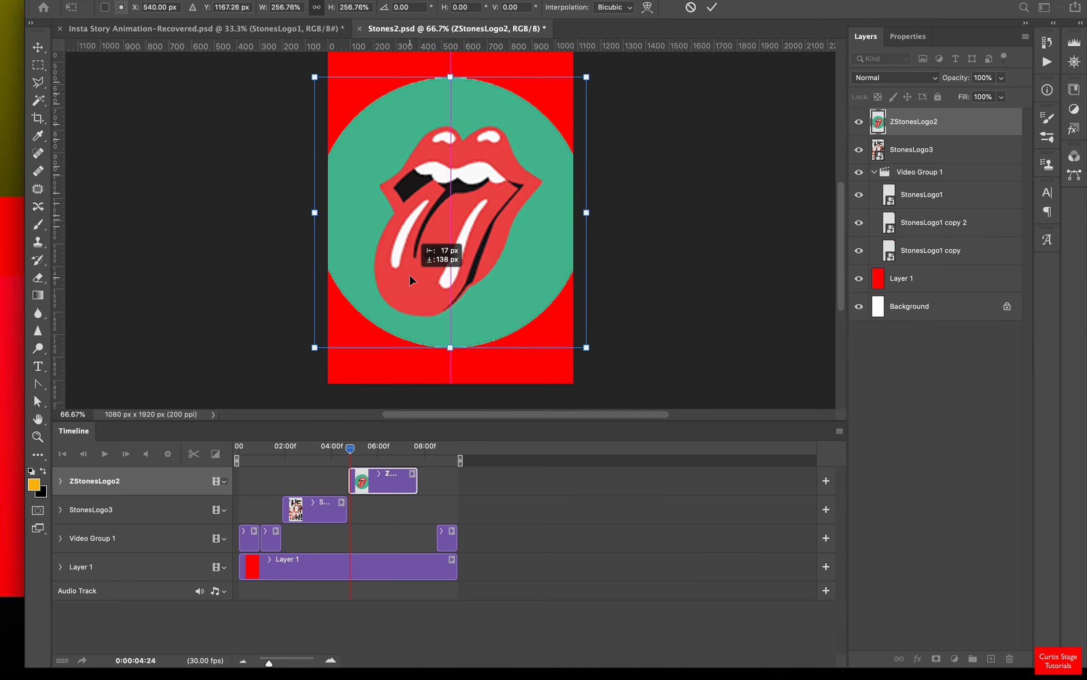
{"action": "left_click_drag", "start_coordinate": [586, 76], "coordinate": [578, 79]}
{"action": "left_click_drag", "start_coordinate": [514, 181], "coordinate": [529, 154]}
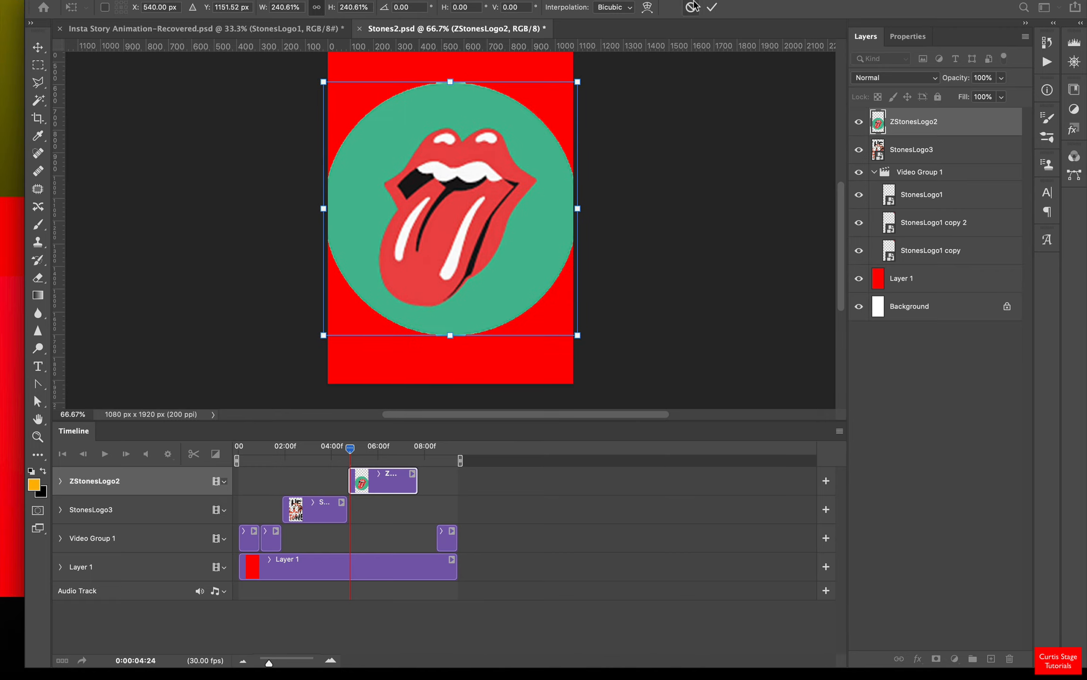
{"action": "left_click", "coordinate": [712, 7]}
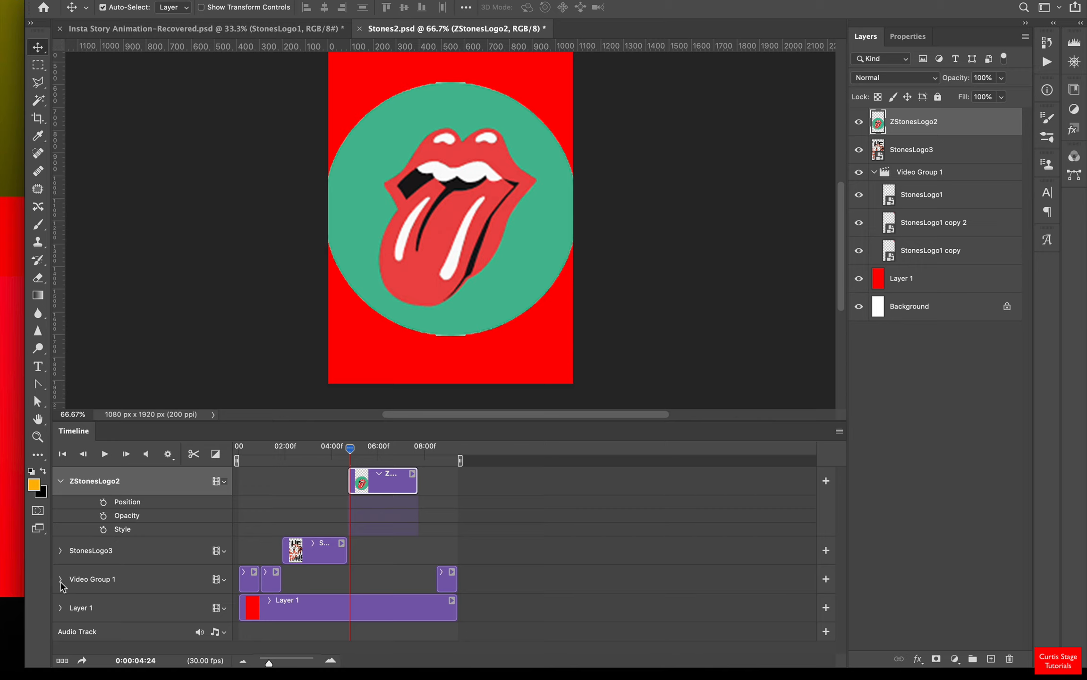
Add ZStonesLogo2 Position keyframes at 0:00:04:24 and 0:00:07:20, at the start and end of its clip.
{"action": "left_click", "coordinate": [61, 553]}
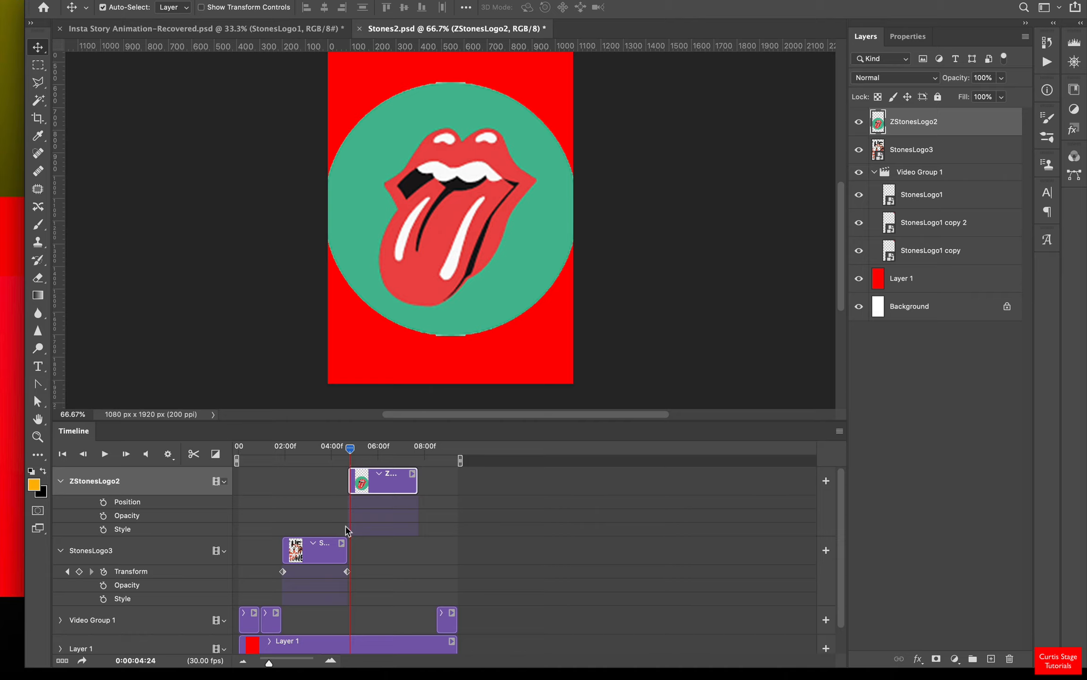
{"action": "left_click_drag", "start_coordinate": [352, 451], "coordinate": [250, 451]}
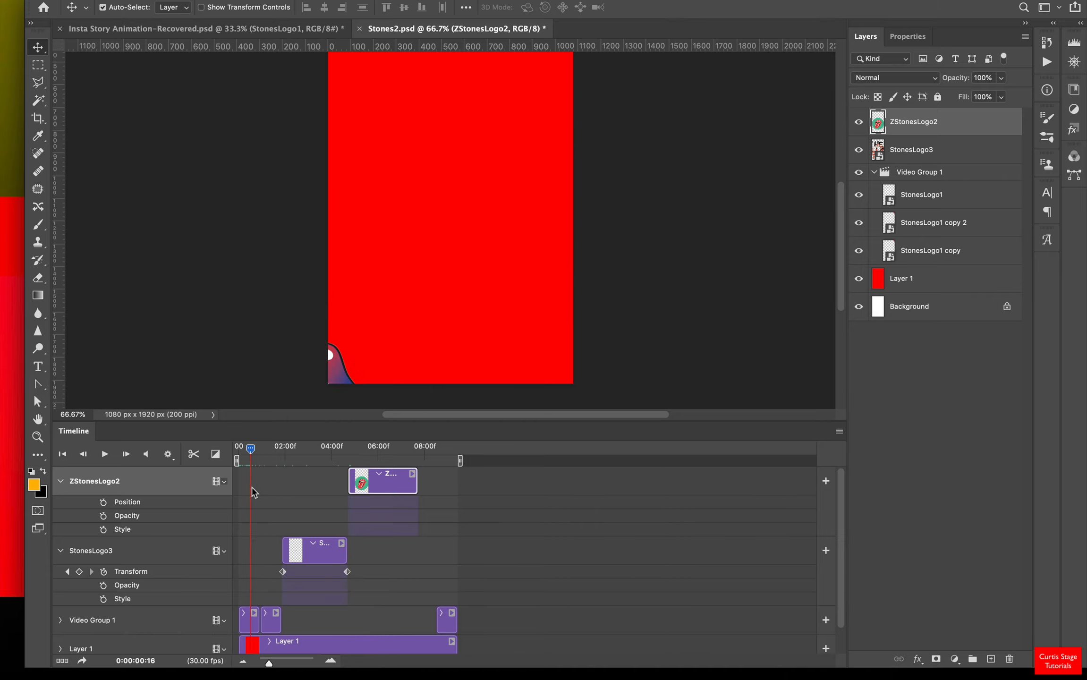
{"action": "left_click_drag", "start_coordinate": [254, 492], "coordinate": [350, 477]}
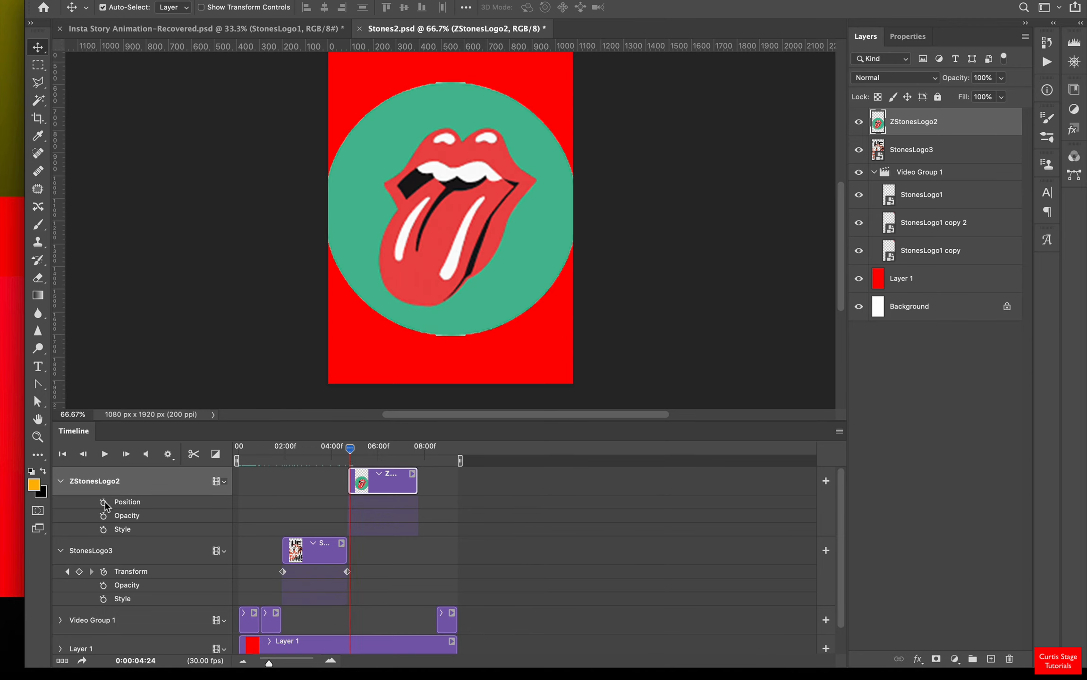
{"action": "left_click", "coordinate": [105, 502]}
{"action": "left_click_drag", "start_coordinate": [354, 454], "coordinate": [416, 457]}
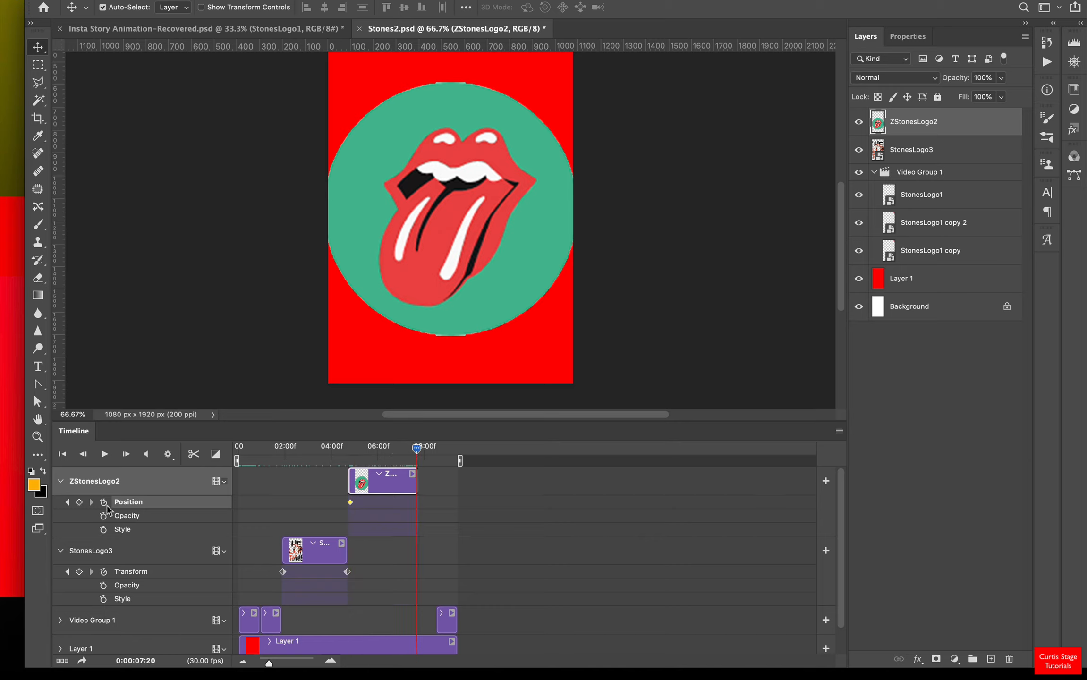
{"action": "left_click", "coordinate": [79, 502]}
Add a middle ZStonesLogo2 Position keyframe at 0:00:06:03 with the logo moved down partly past the canvas's lower edge.
{"action": "left_click_drag", "start_coordinate": [418, 462], "coordinate": [380, 461]}
{"action": "left_click", "coordinate": [79, 502]}
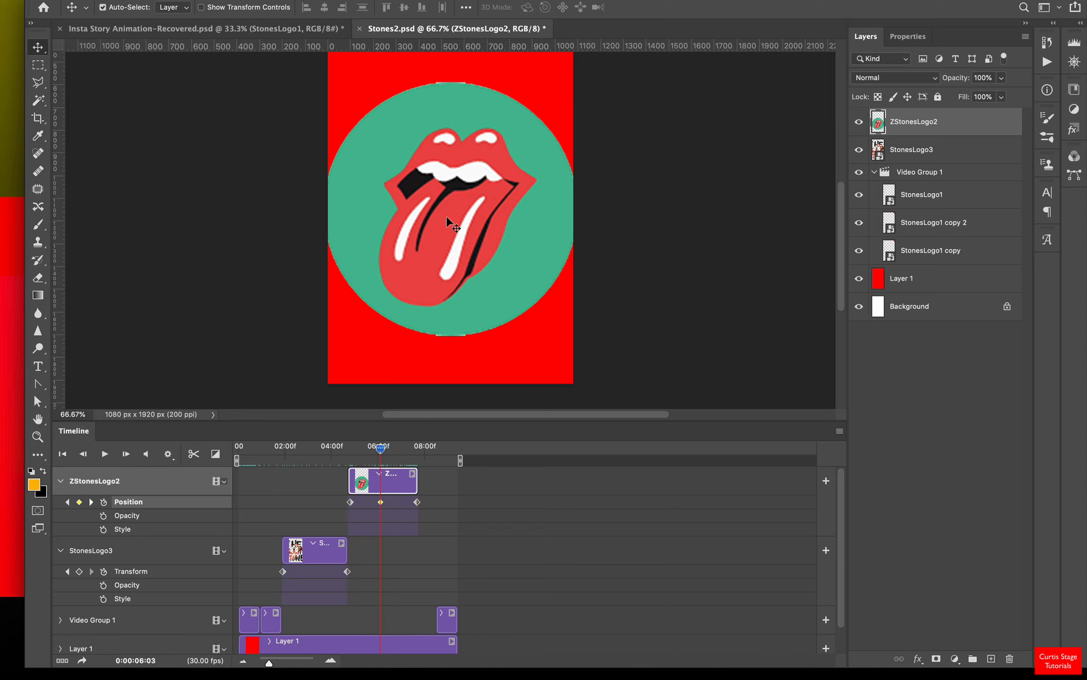
{"action": "left_click_drag", "start_coordinate": [446, 217], "coordinate": [439, 373]}
{"action": "left_click_drag", "start_coordinate": [377, 450], "coordinate": [391, 482]}
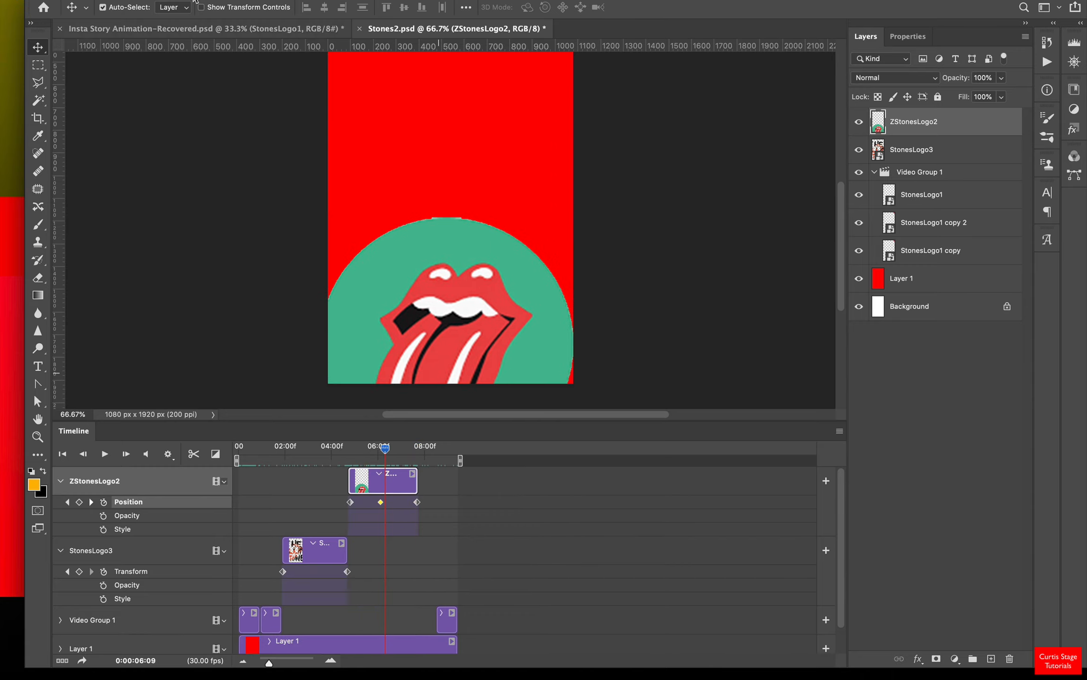
Convert the ZStonesLogo2 layer to a smart object and refresh its keyframe properties to show Transform.
{"action": "left_click", "coordinate": [166, 9]}
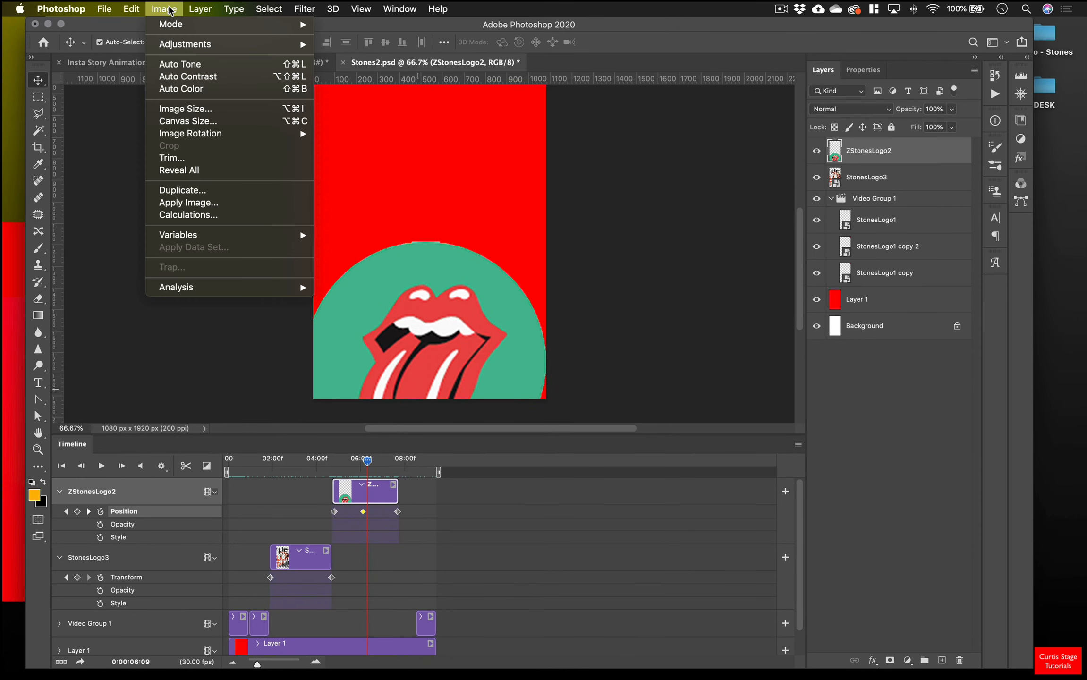
{"action": "mouse_move", "coordinate": [199, 7]}
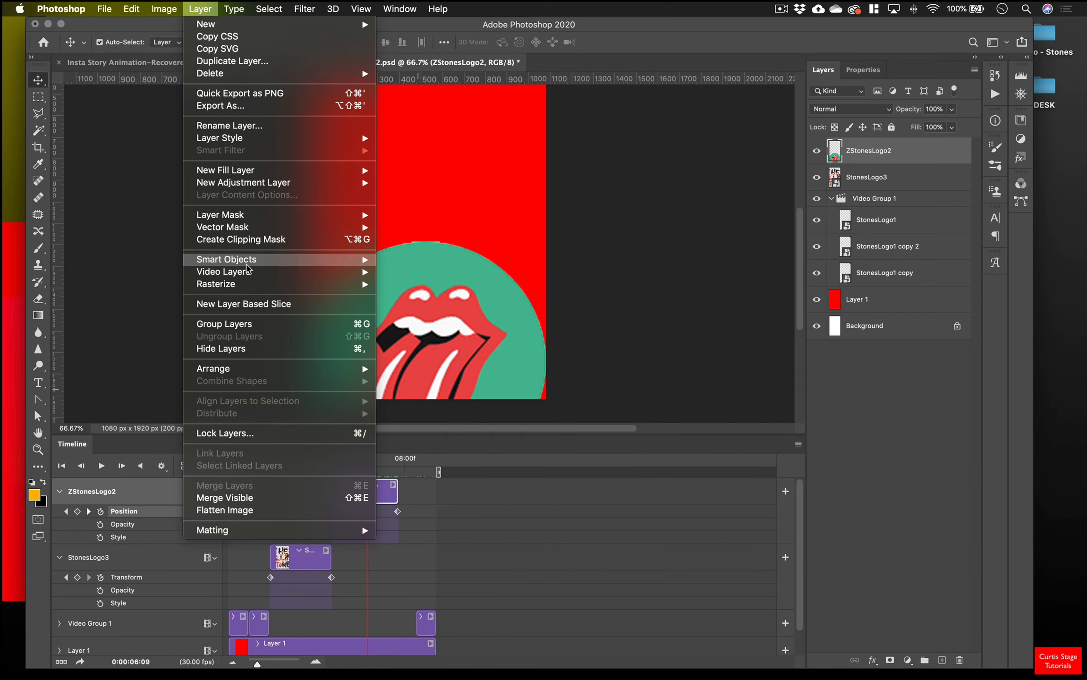
{"action": "mouse_move", "coordinate": [337, 259]}
{"action": "left_click", "coordinate": [428, 260]}
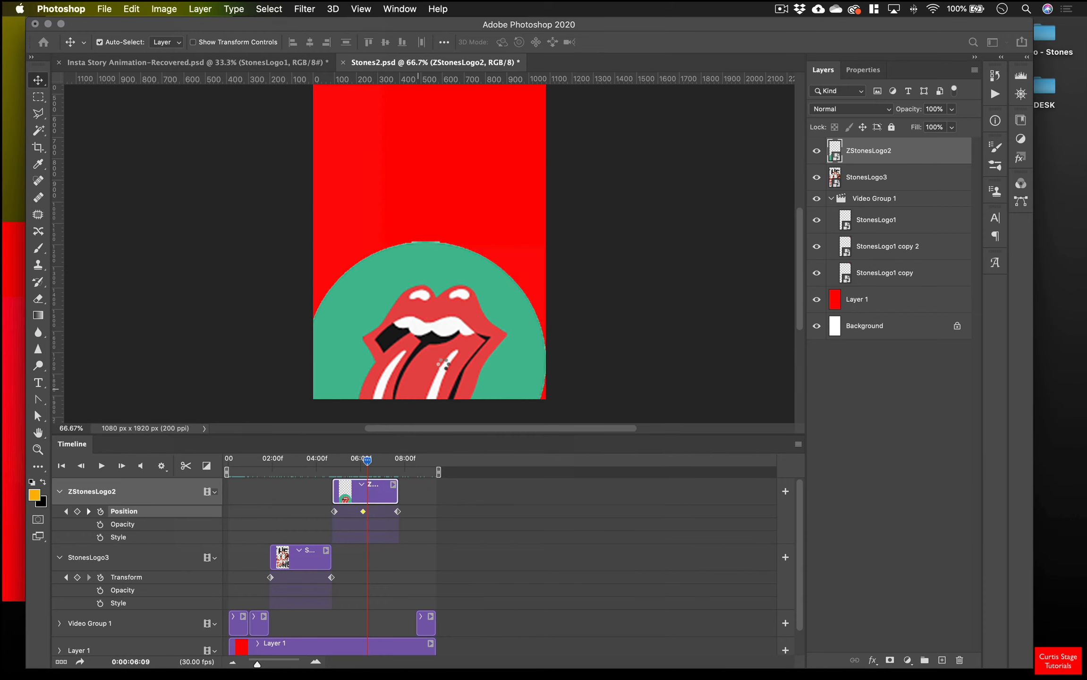
{"action": "left_click", "coordinate": [60, 493]}
{"action": "left_click", "coordinate": [60, 492]}
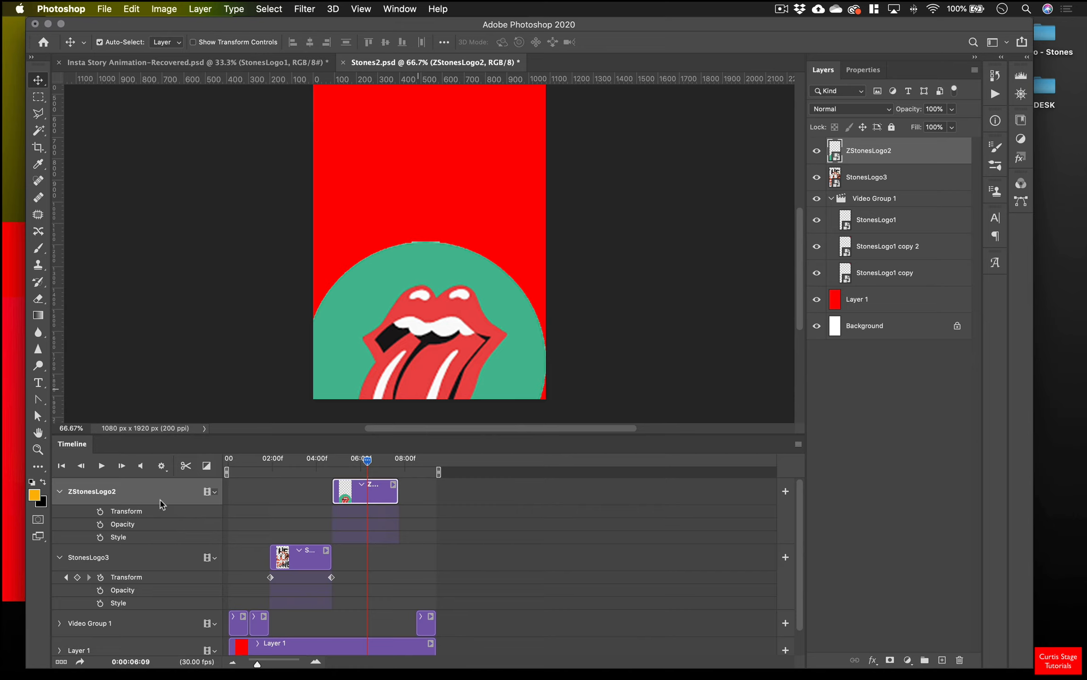
Add a ZStonesLogo2 Transform keyframe at 0:00:04:22, at the start of its clip.
{"action": "mouse_move", "coordinate": [370, 463]}
{"action": "left_mouse_down"}
{"action": "mouse_move", "coordinate": [350, 464]}
{"action": "mouse_move", "coordinate": [391, 466]}
{"action": "mouse_move", "coordinate": [324, 467]}
{"action": "mouse_move", "coordinate": [407, 473]}
{"action": "mouse_move", "coordinate": [339, 473]}
{"action": "mouse_move", "coordinate": [380, 476]}
{"action": "left_mouse_up"}
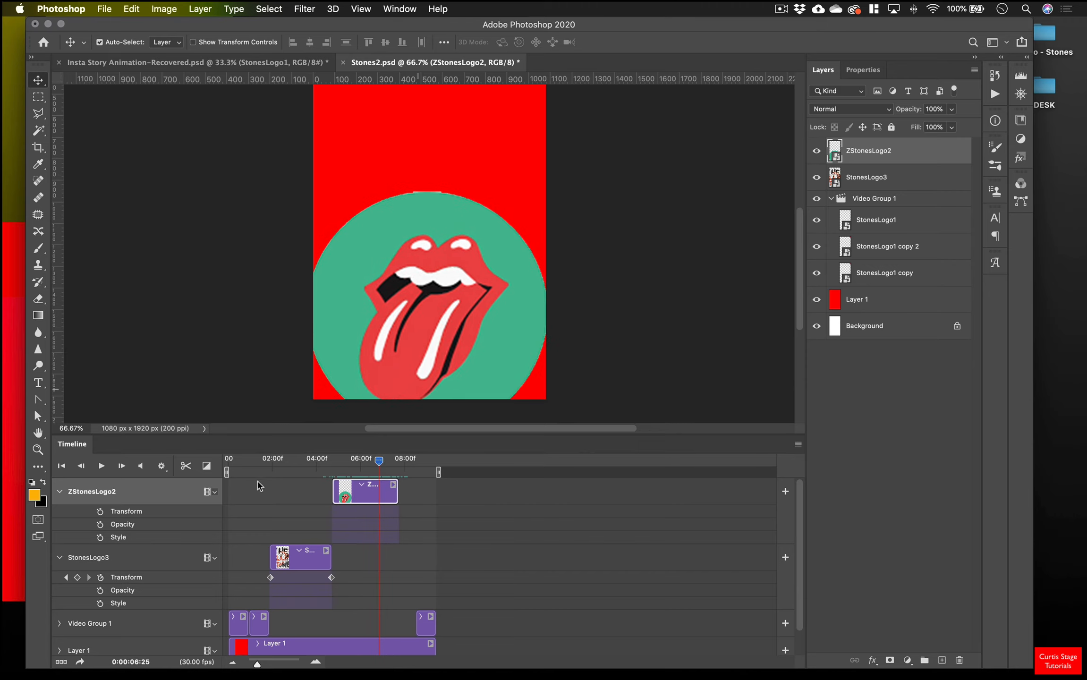
{"action": "left_click_drag", "start_coordinate": [375, 466], "coordinate": [333, 472]}
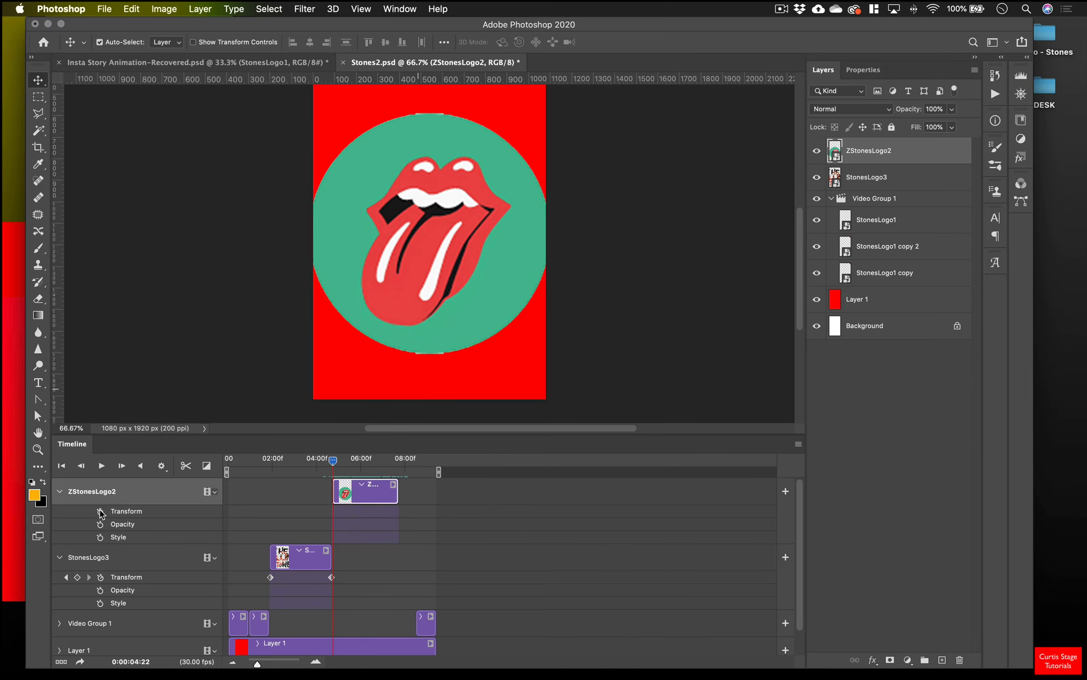
{"action": "left_click", "coordinate": [100, 511]}
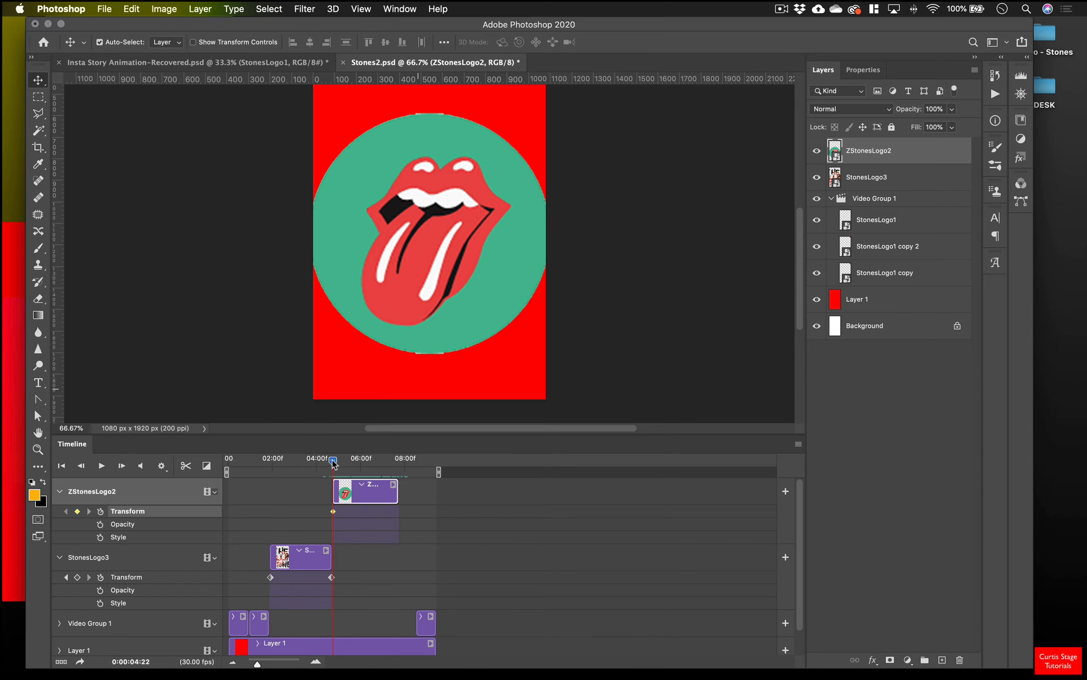
Add ZStonesLogo2 Transform keyframes at 0:00:06:04 and 0:00:07:17, in the middle and at the end of its clip.
{"action": "left_click_drag", "start_coordinate": [333, 461], "coordinate": [364, 461]}
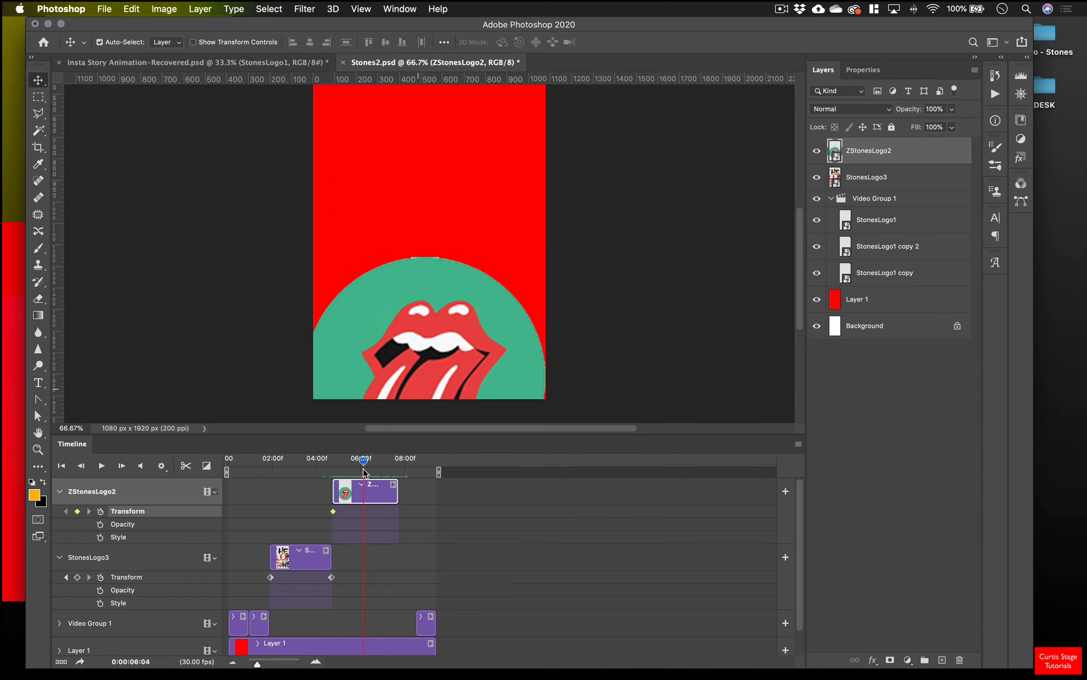
{"action": "left_click", "coordinate": [77, 511]}
{"action": "mouse_move", "coordinate": [363, 463]}
{"action": "left_mouse_down"}
{"action": "mouse_move", "coordinate": [396, 476]}
{"action": "mouse_move", "coordinate": [364, 465]}
{"action": "left_mouse_up"}
{"action": "left_click", "coordinate": [77, 511]}
Rotate ZStonesLogo2 about 4.45° clockwise at its middle Transform keyframe at 0:00:06:04.
{"action": "left_click", "coordinate": [66, 511]}
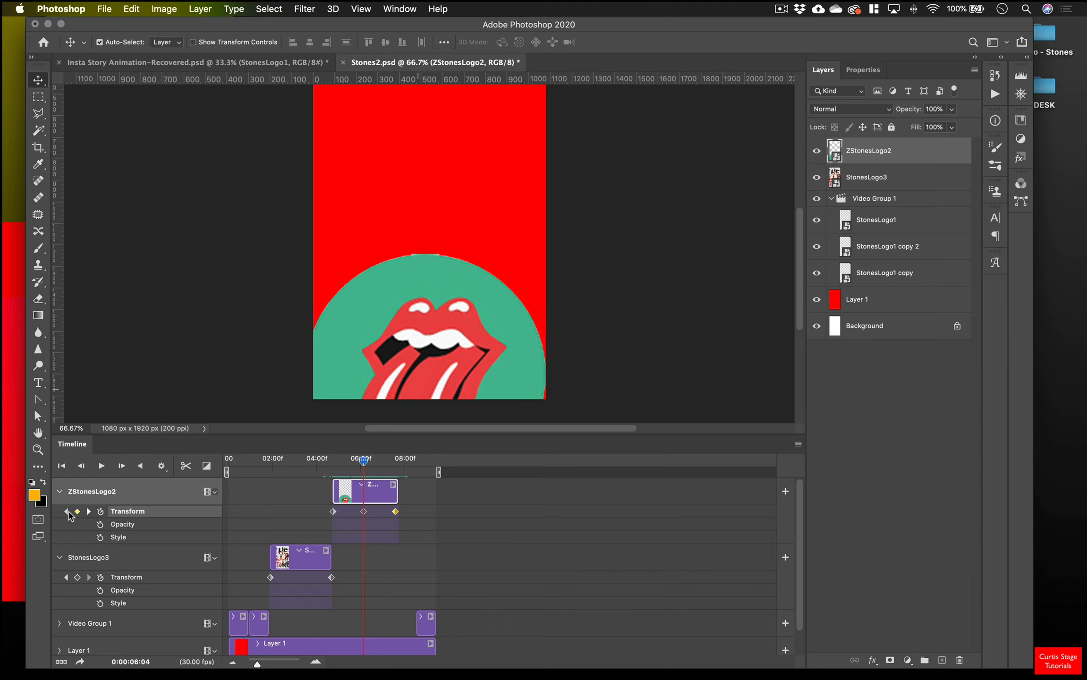
{"action": "left_click", "coordinate": [90, 512]}
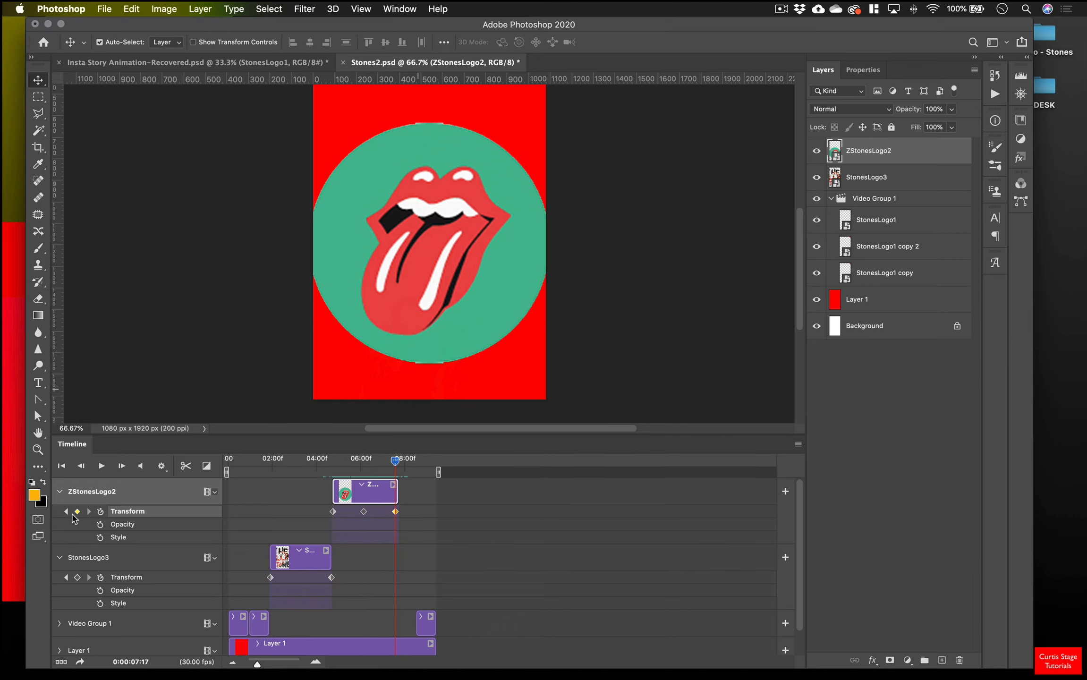
{"action": "left_click", "coordinate": [66, 512]}
{"action": "left_click", "coordinate": [66, 511]}
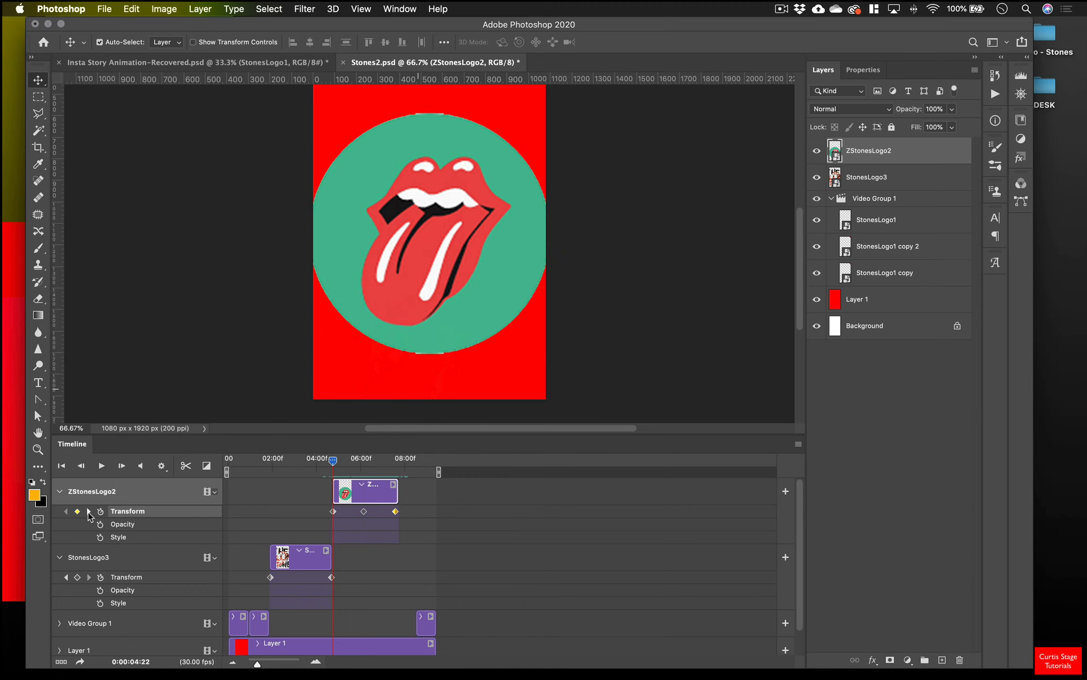
{"action": "left_click", "coordinate": [88, 512]}
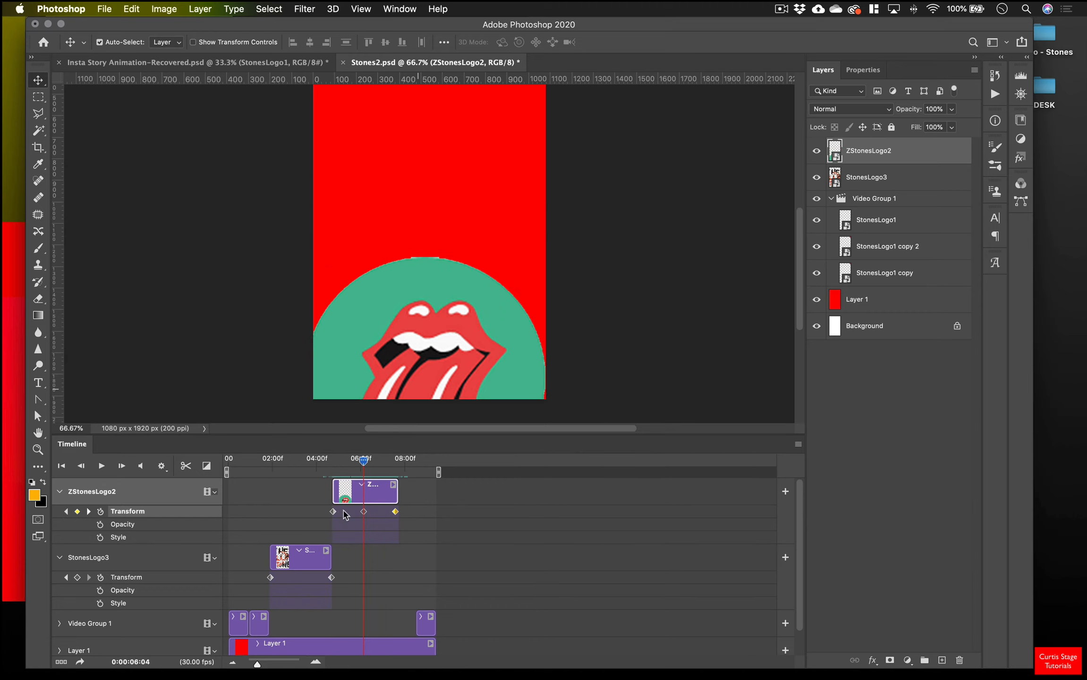
{"action": "left_click", "coordinate": [364, 513]}
{"action": "key", "text": "super+t"}
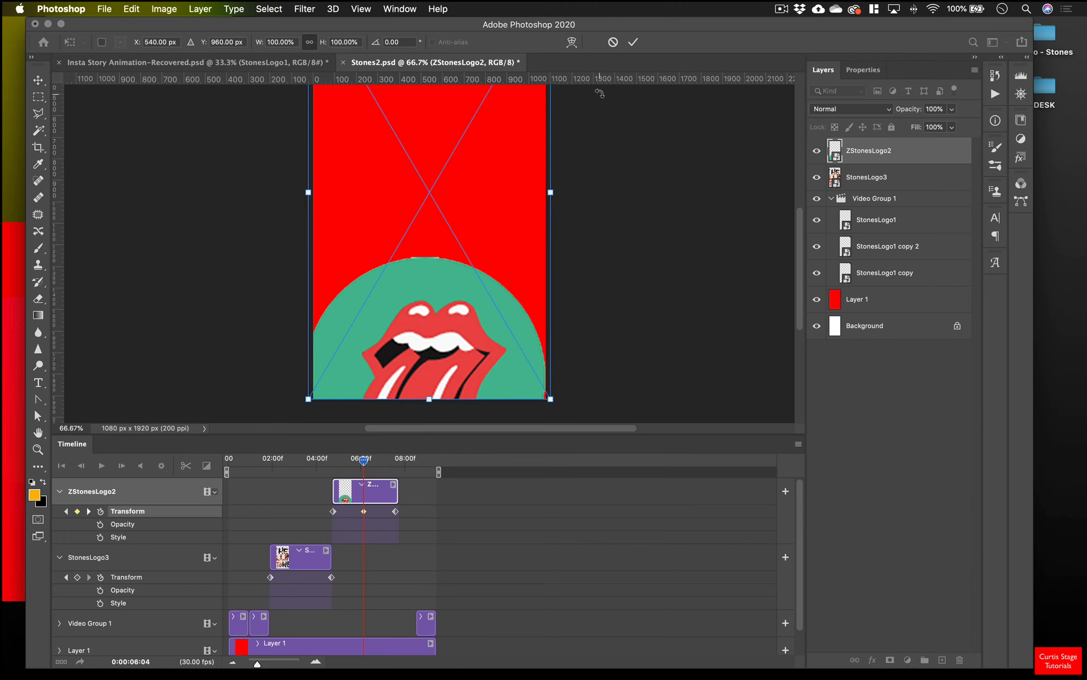
{"action": "key", "text": "super+minus"}
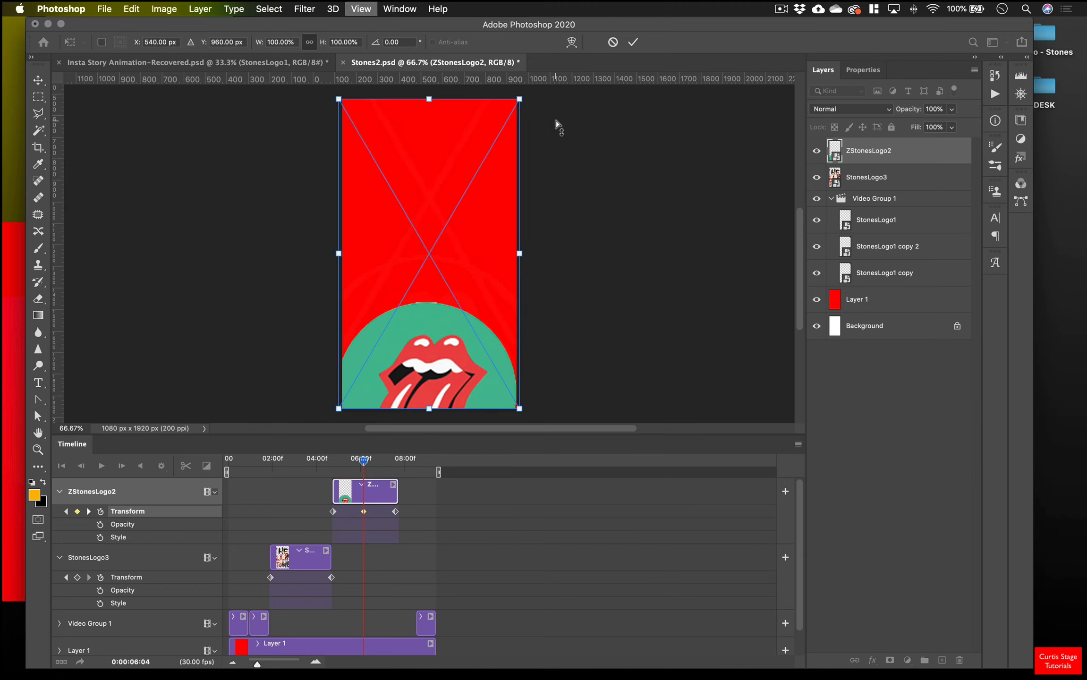
{"action": "key", "text": "super+minus"}
{"action": "mouse_move", "coordinate": [512, 126]}
{"action": "left_mouse_down"}
{"action": "mouse_move", "coordinate": [557, 255]}
{"action": "mouse_move", "coordinate": [543, 283]}
{"action": "mouse_move", "coordinate": [456, 138]}
{"action": "mouse_move", "coordinate": [356, 123]}
{"action": "mouse_move", "coordinate": [411, 121]}
{"action": "mouse_move", "coordinate": [563, 228]}
{"action": "mouse_move", "coordinate": [503, 381]}
{"action": "mouse_move", "coordinate": [537, 239]}
{"action": "mouse_move", "coordinate": [517, 129]}
{"action": "mouse_move", "coordinate": [388, 121]}
{"action": "mouse_move", "coordinate": [517, 145]}
{"action": "mouse_move", "coordinate": [569, 345]}
{"action": "mouse_move", "coordinate": [462, 411]}
{"action": "mouse_move", "coordinate": [396, 373]}
{"action": "mouse_move", "coordinate": [544, 166]}
{"action": "mouse_move", "coordinate": [519, 137]}
{"action": "left_mouse_up"}
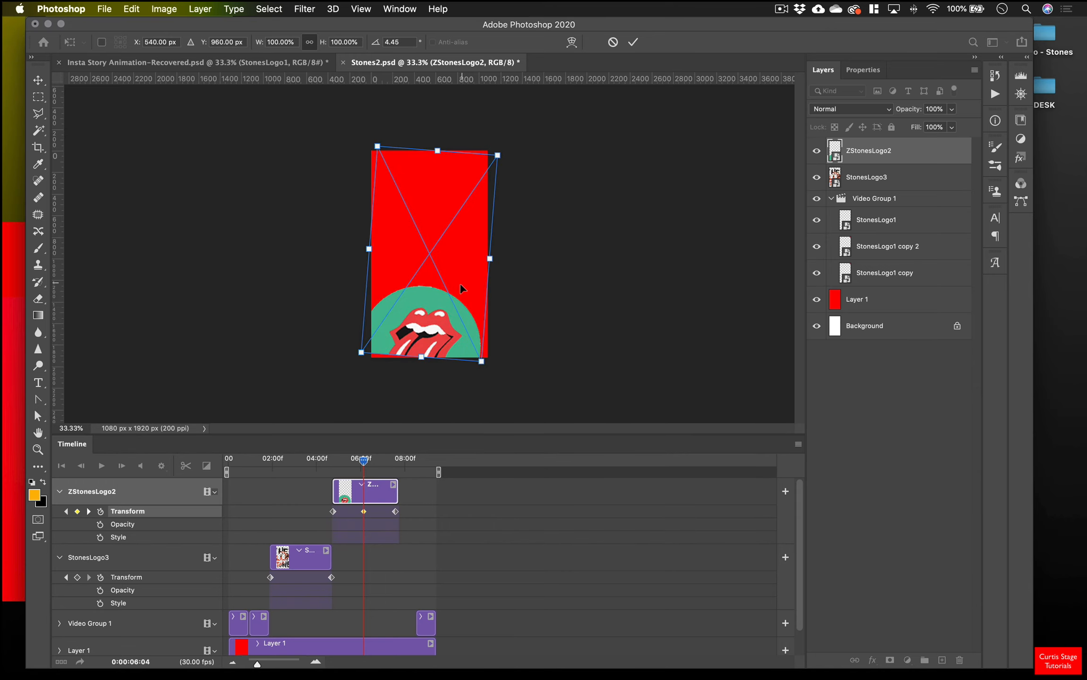
{"action": "key", "text": "Return"}
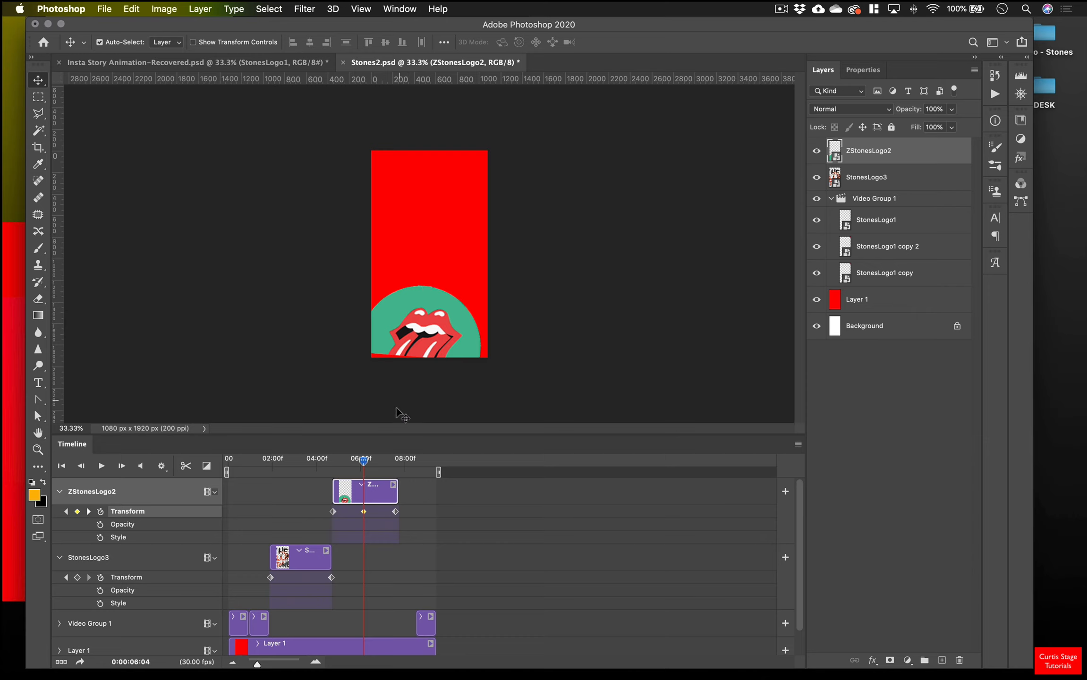
Rotate ZStonesLogo2 to about -117.88° at 0:00:06:05 and apply the transform.
{"action": "mouse_move", "coordinate": [365, 463]}
{"action": "left_mouse_down"}
{"action": "mouse_move", "coordinate": [333, 460]}
{"action": "mouse_move", "coordinate": [390, 460]}
{"action": "mouse_move", "coordinate": [366, 481]}
{"action": "left_mouse_up"}
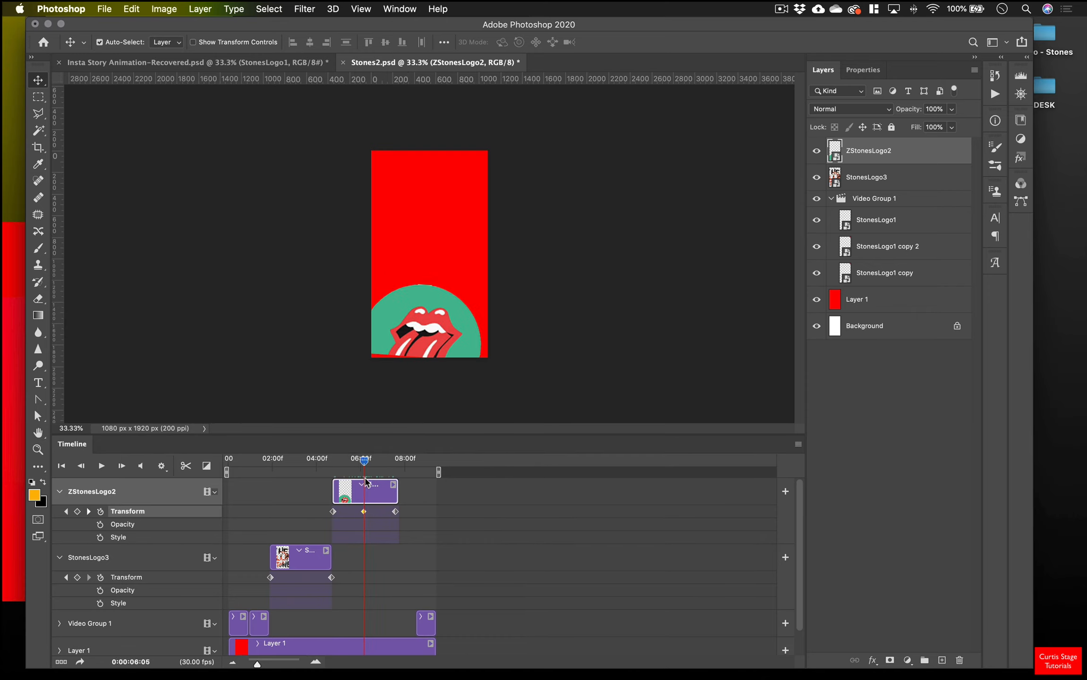
{"action": "key", "text": "super+t"}
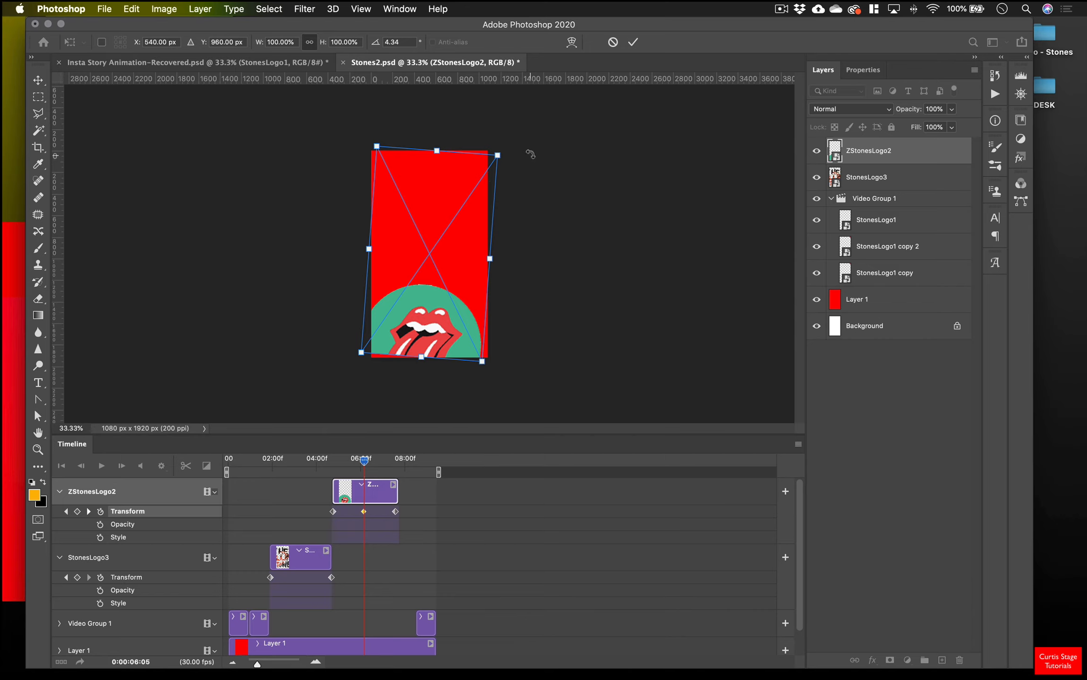
{"action": "left_click_drag", "start_coordinate": [531, 154], "coordinate": [301, 349]}
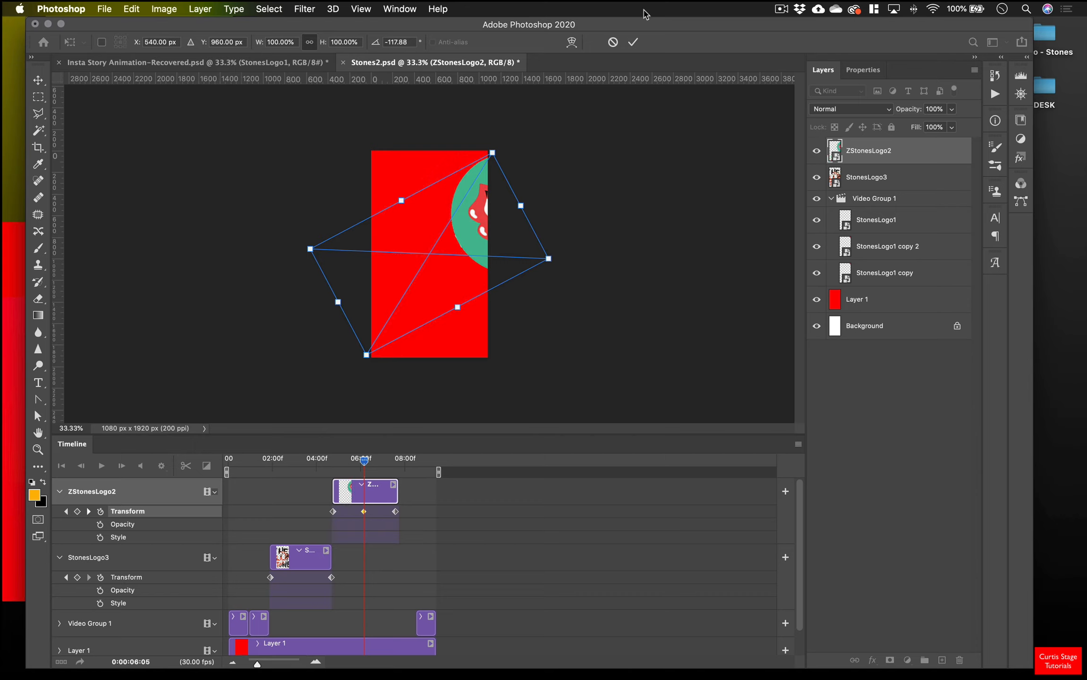
{"action": "left_click", "coordinate": [632, 42]}
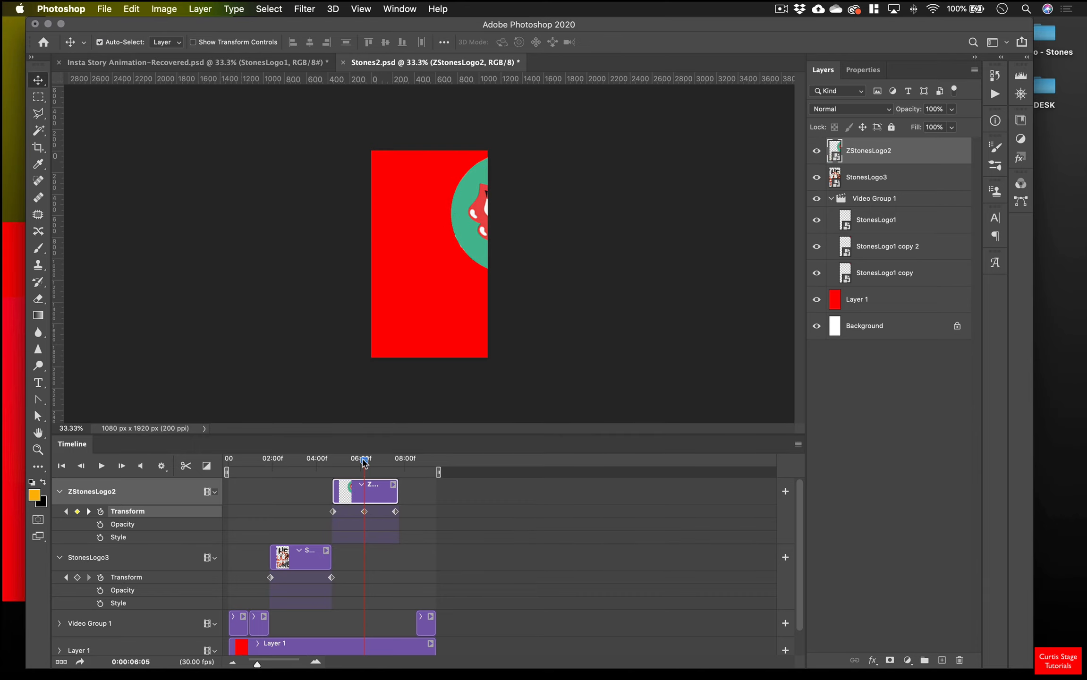
Rotate ZStonesLogo2 to about 163.12° at 0:00:04:23, at the start of its clip.
{"action": "left_click_drag", "start_coordinate": [363, 461], "coordinate": [333, 489]}
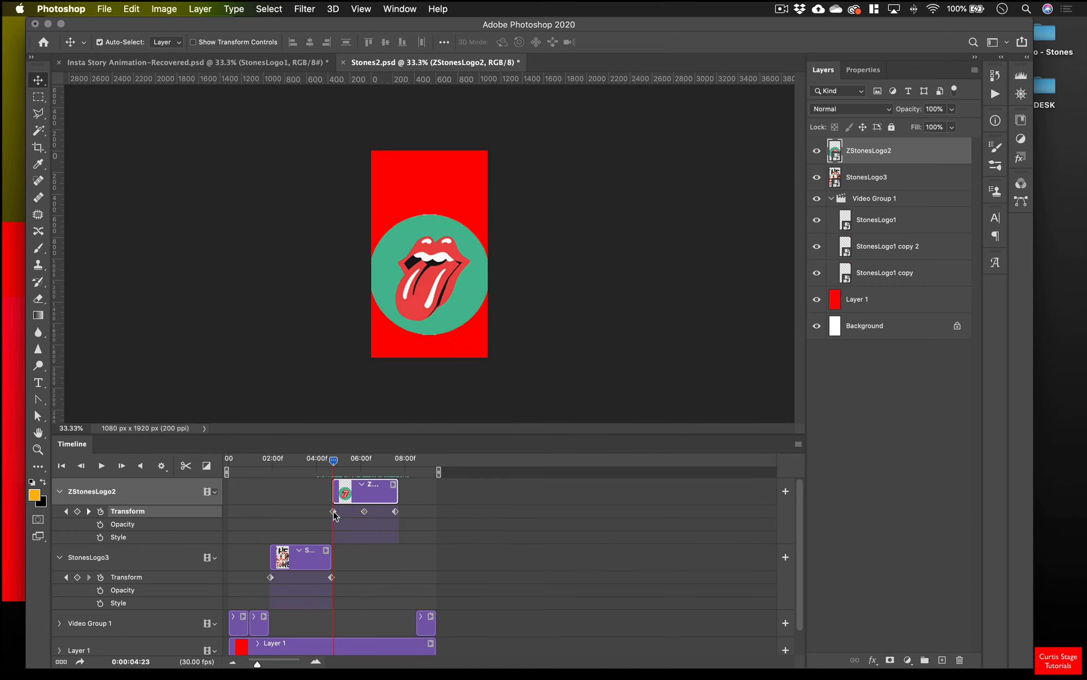
{"action": "left_click", "coordinate": [333, 511]}
{"action": "key", "text": "super+t"}
{"action": "left_click_drag", "start_coordinate": [500, 150], "coordinate": [370, 401]}
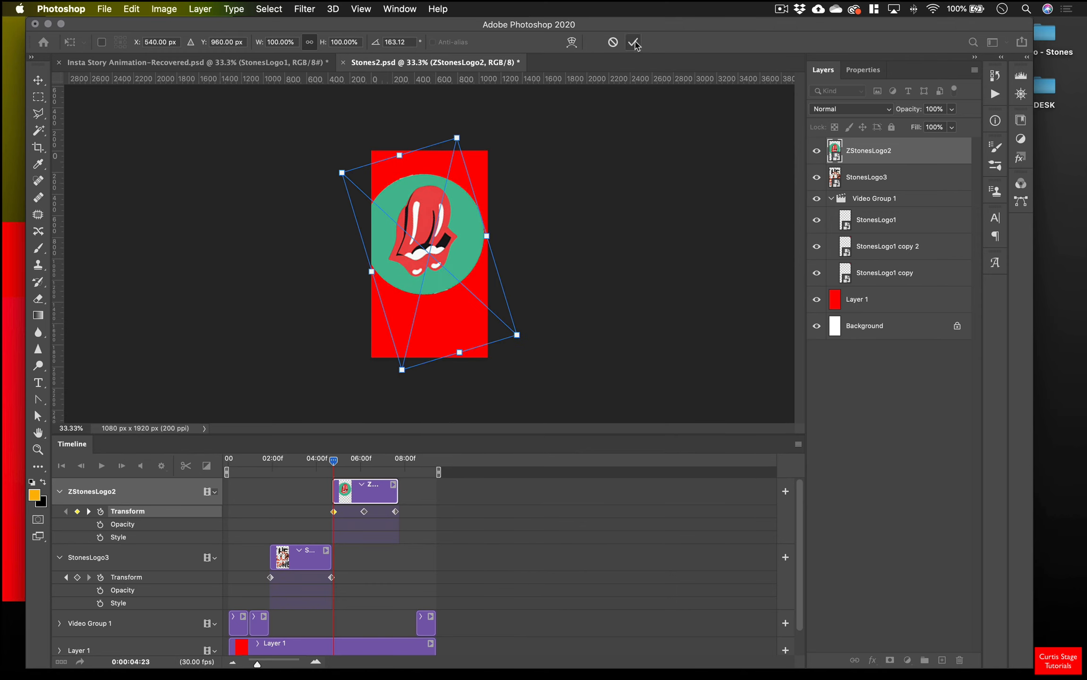
{"action": "left_click", "coordinate": [633, 42]}
Rotate ZStonesLogo2 about a quarter turn counterclockwise at 0:00:07:18, at the end of its clip.
{"action": "left_click_drag", "start_coordinate": [333, 460], "coordinate": [396, 472]}
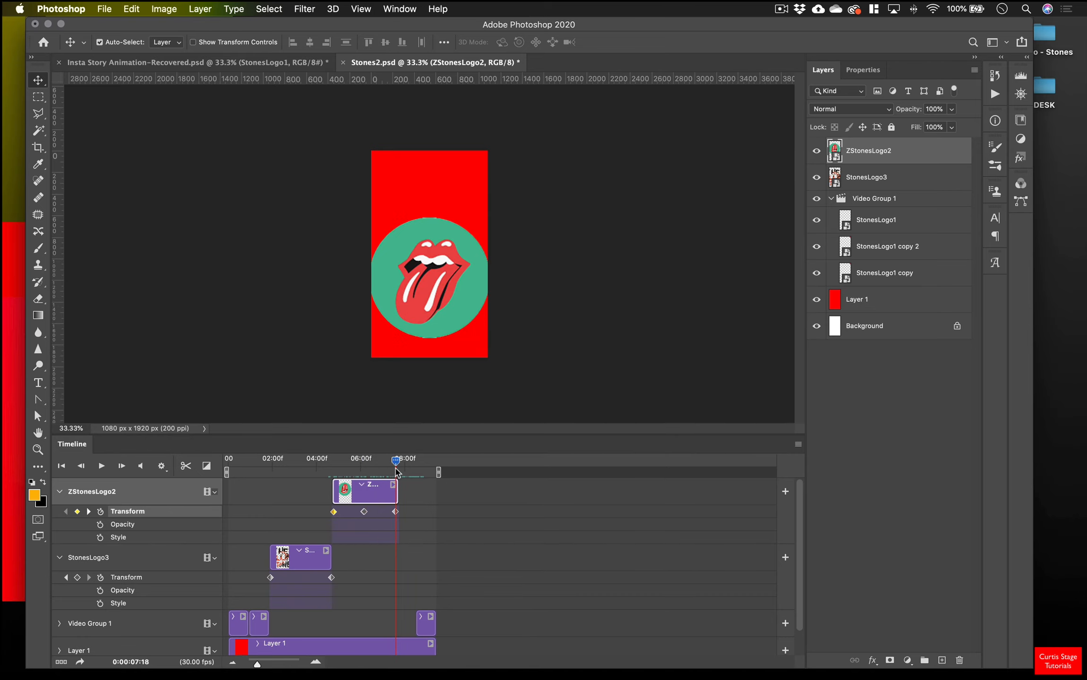
{"action": "left_click", "coordinate": [396, 511]}
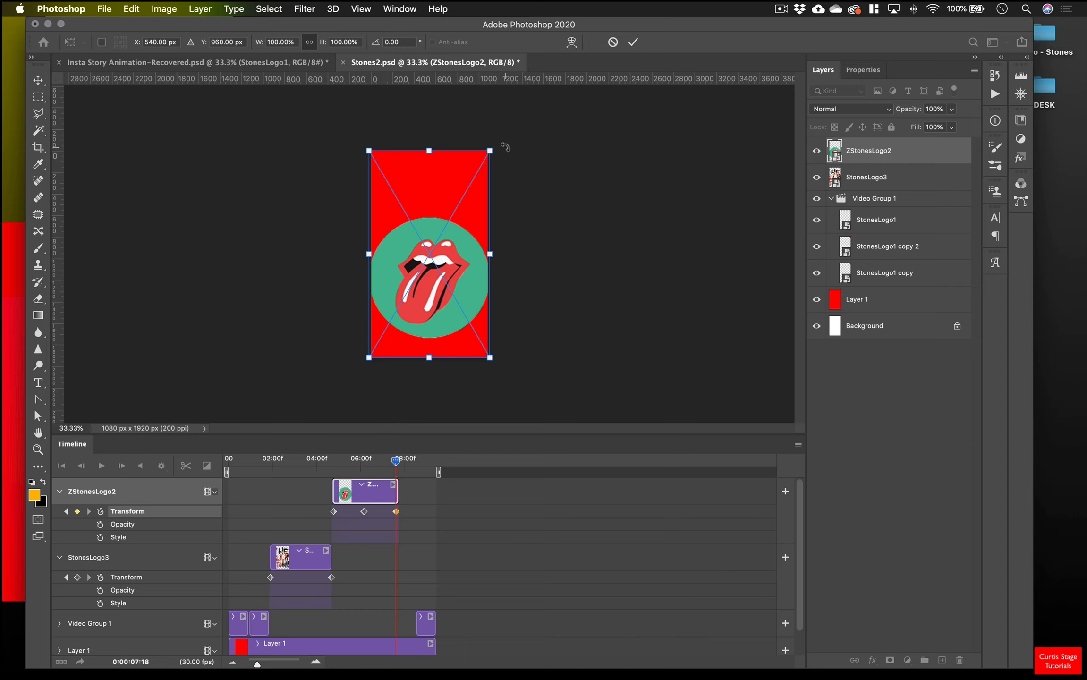
{"action": "left_click_drag", "start_coordinate": [509, 151], "coordinate": [141, 156]}
{"action": "left_click", "coordinate": [633, 42]}
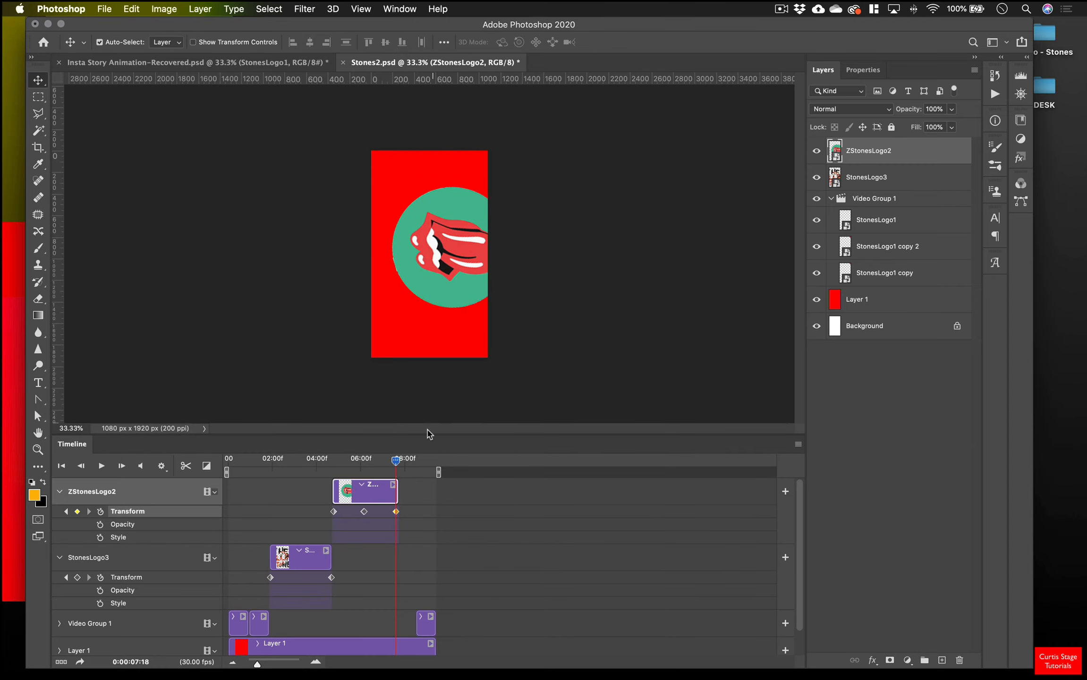
Add ZStonesLogo2 Style keyframes at 0:00:04:23 and 0:00:07:19, at the start and end of its clip.
{"action": "left_click_drag", "start_coordinate": [396, 462], "coordinate": [335, 471]}
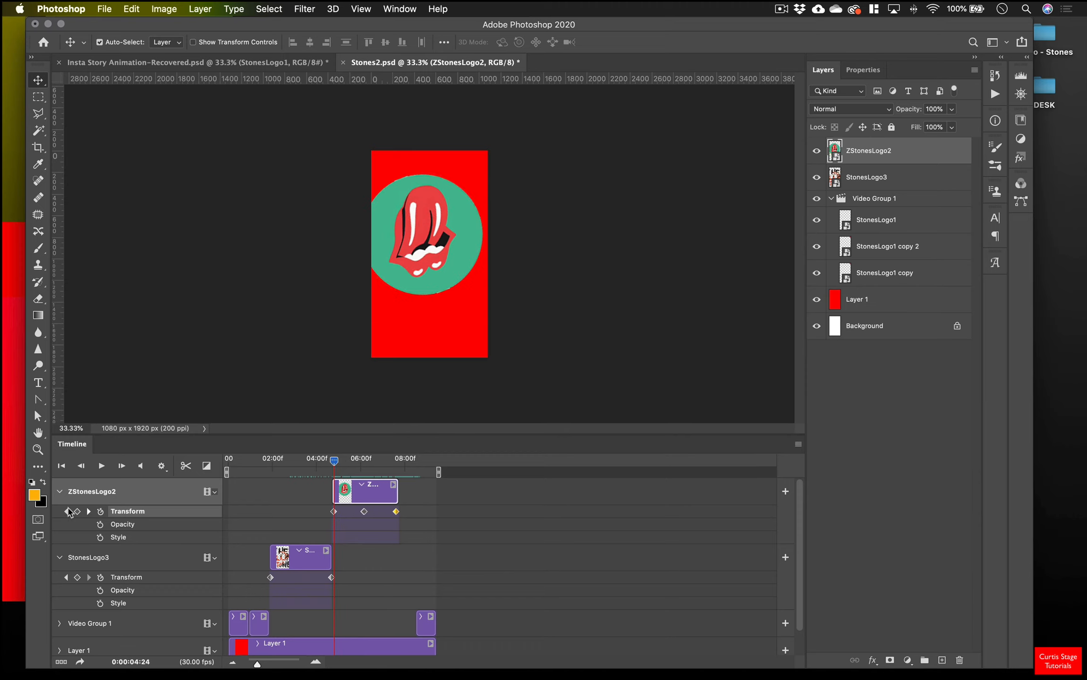
{"action": "left_click", "coordinate": [66, 511]}
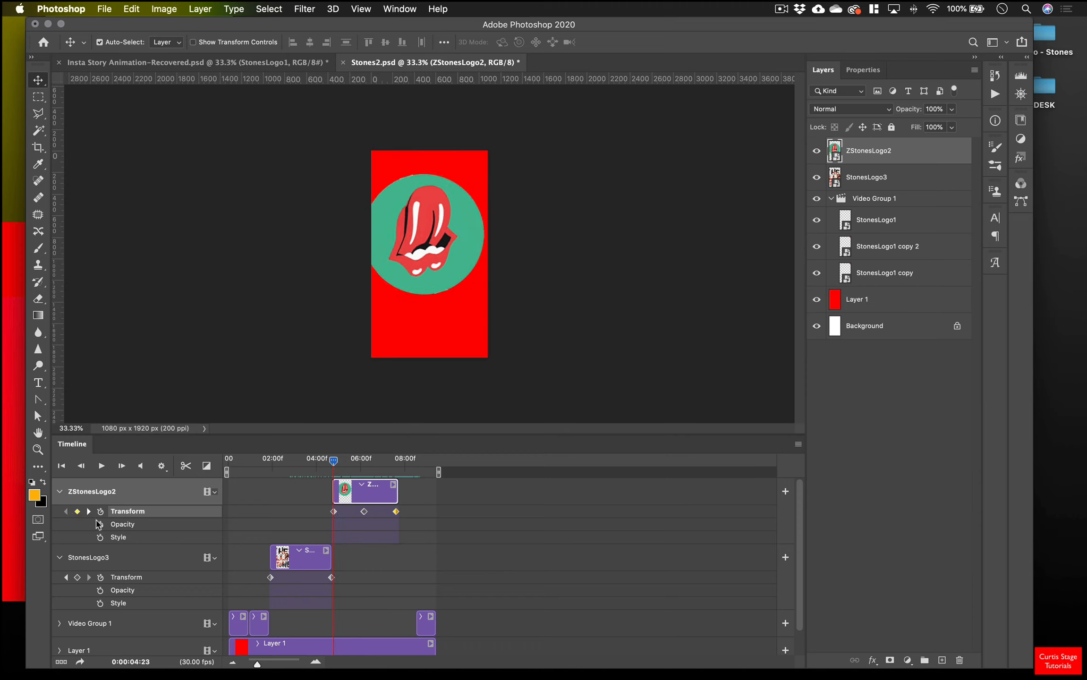
{"action": "left_click", "coordinate": [89, 512]}
{"action": "left_click", "coordinate": [66, 512]}
{"action": "left_click", "coordinate": [100, 538]}
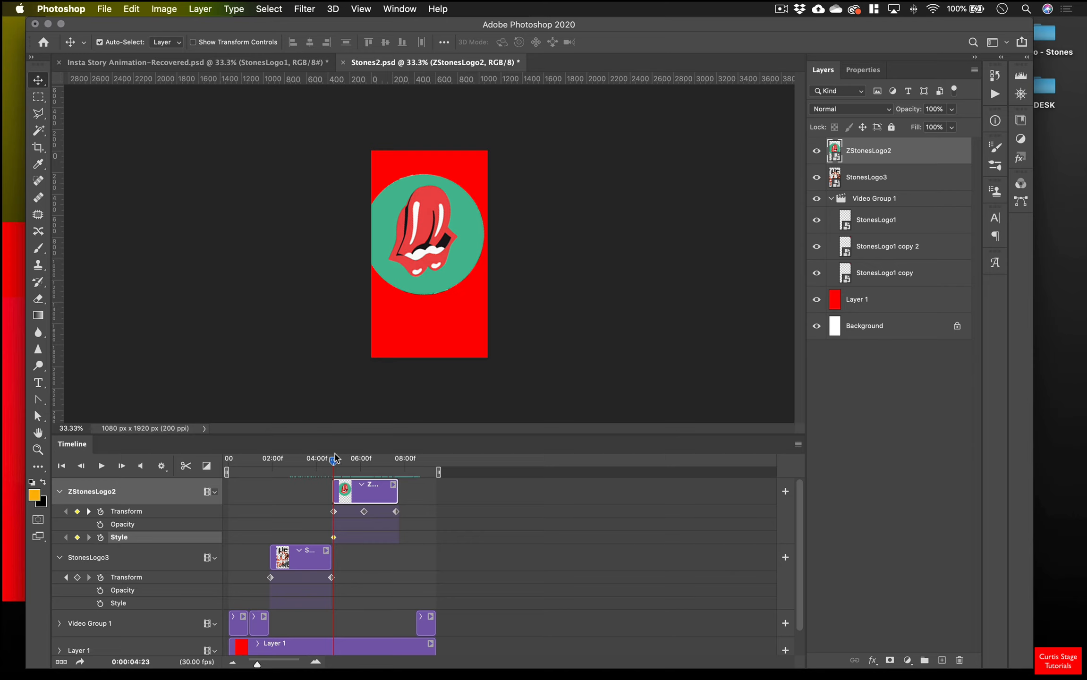
{"action": "left_click_drag", "start_coordinate": [334, 460], "coordinate": [397, 460]}
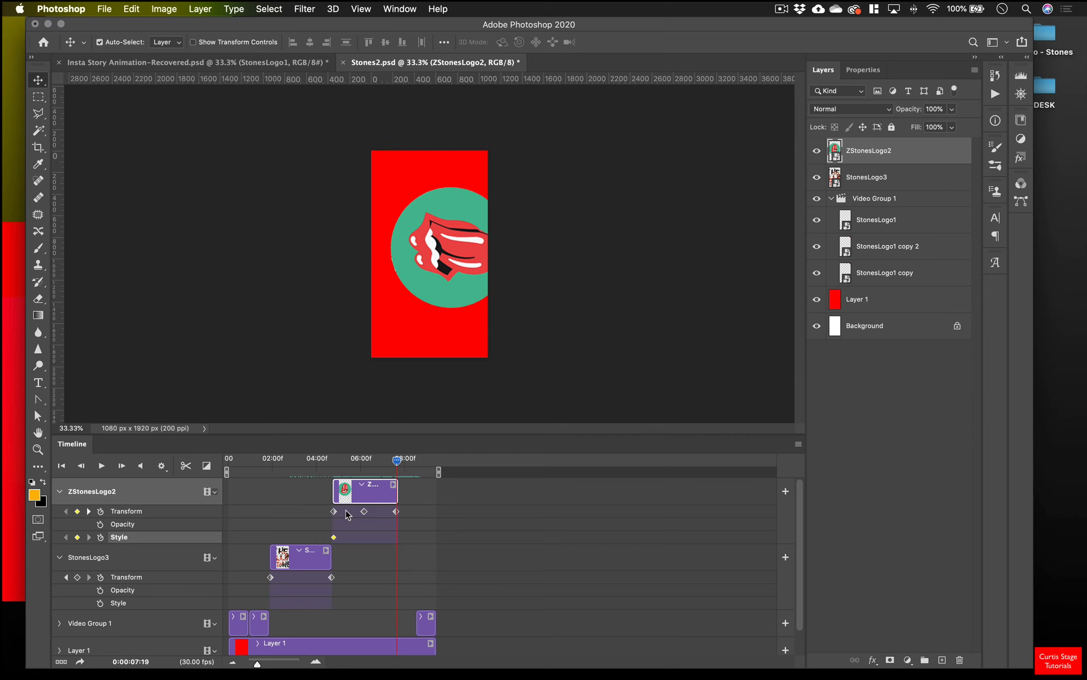
{"action": "left_click", "coordinate": [78, 538]}
Show the layer style presets in a floating window beside the canvas and collapse the expanded Adjustments group.
{"action": "left_click", "coordinate": [400, 9]}
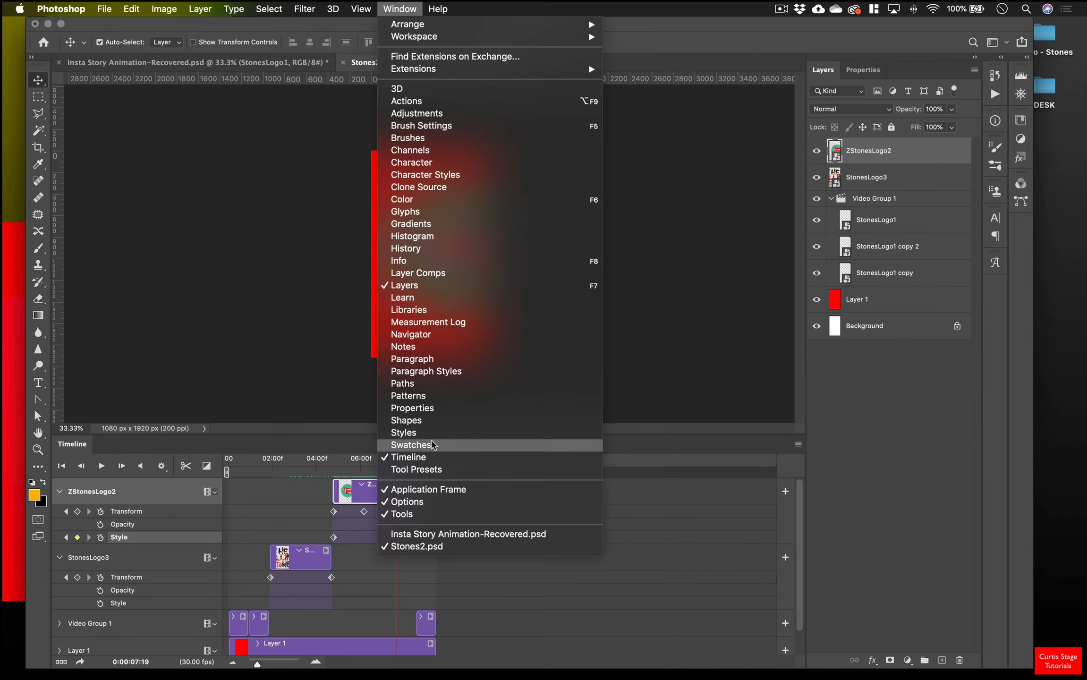
{"action": "left_click", "coordinate": [431, 433]}
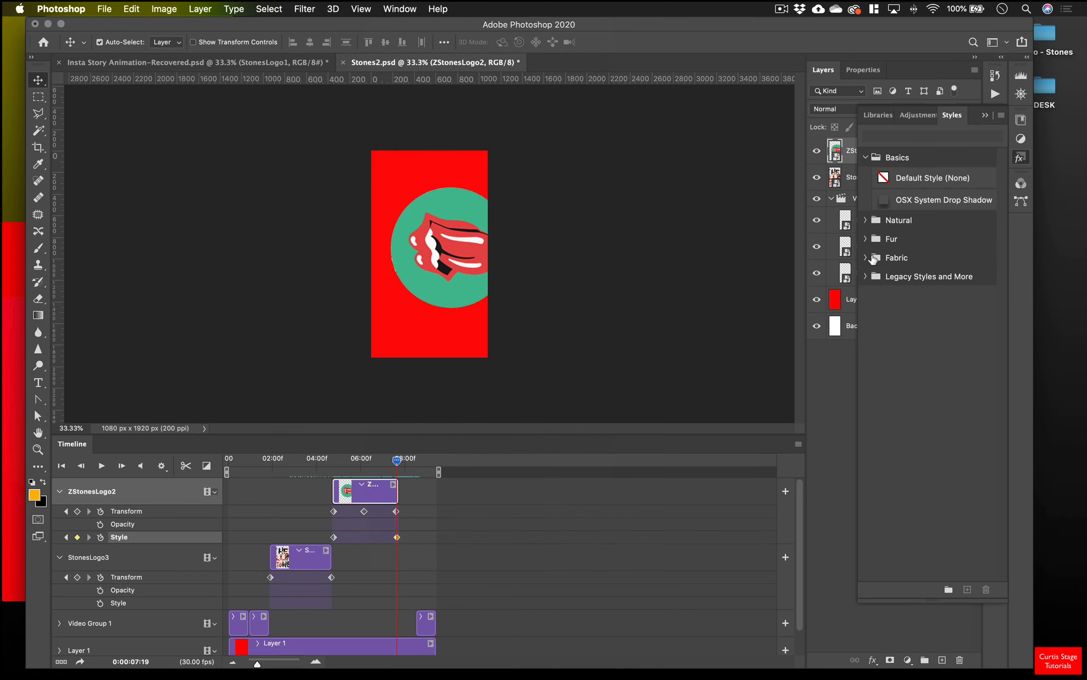
{"action": "left_click_drag", "start_coordinate": [951, 117], "coordinate": [640, 142]}
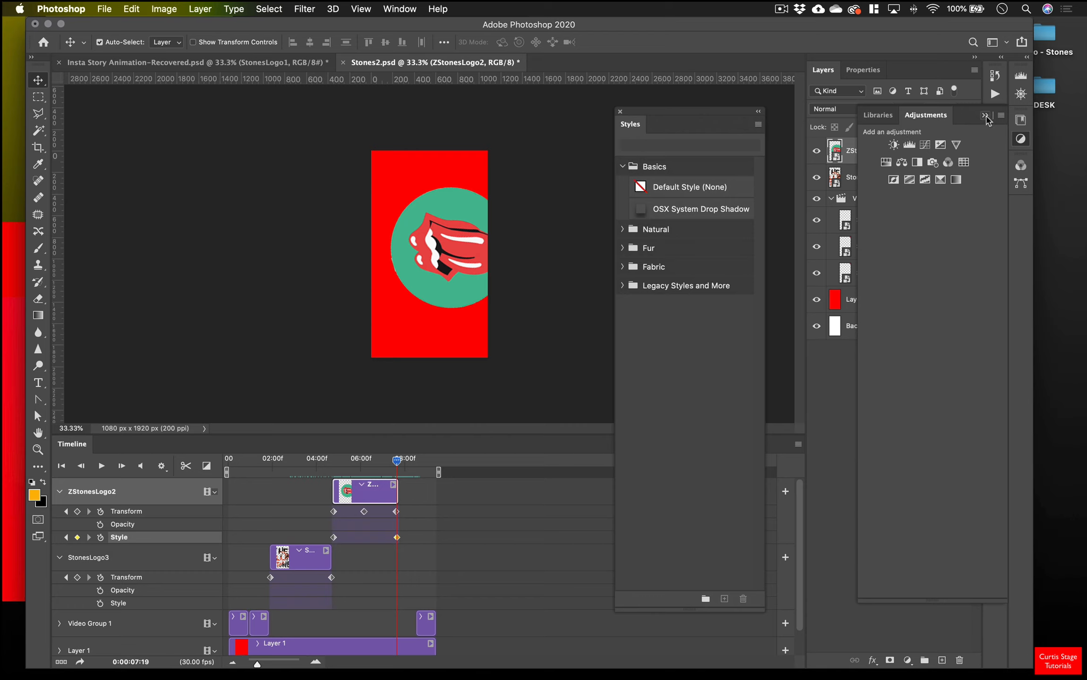
{"action": "left_click", "coordinate": [986, 118]}
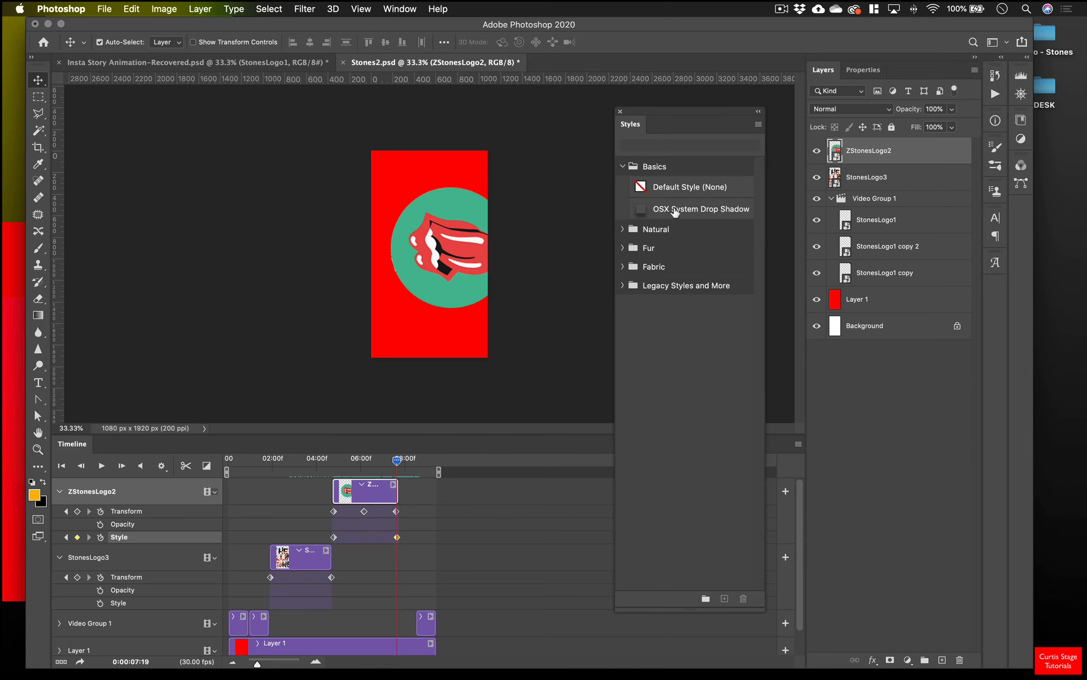
Try the Dirt index style from the Natural set on ZStonesLogo2 at 0:00:07:19 and undo it.
{"action": "left_click", "coordinate": [621, 229]}
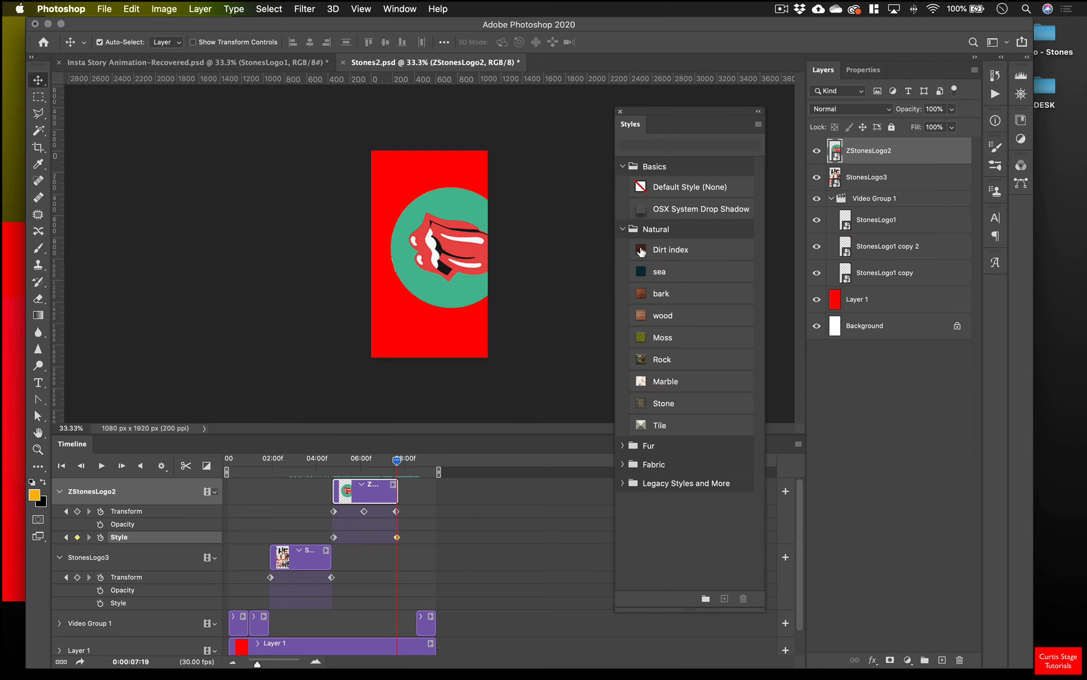
{"action": "left_click", "coordinate": [641, 250]}
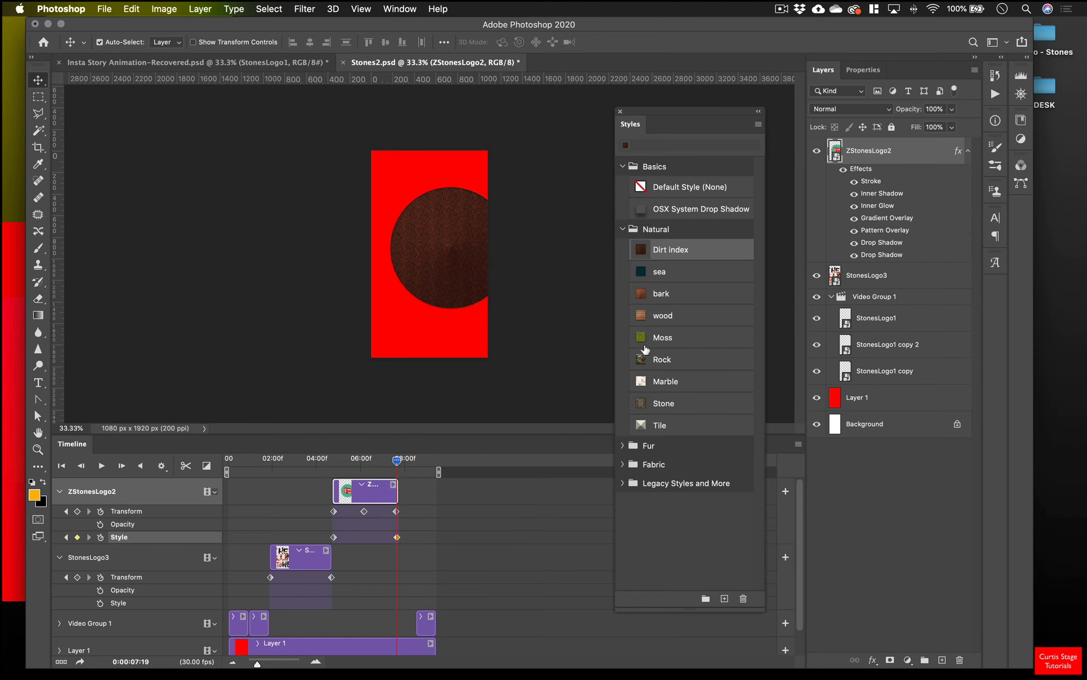
{"action": "key", "text": "super+z"}
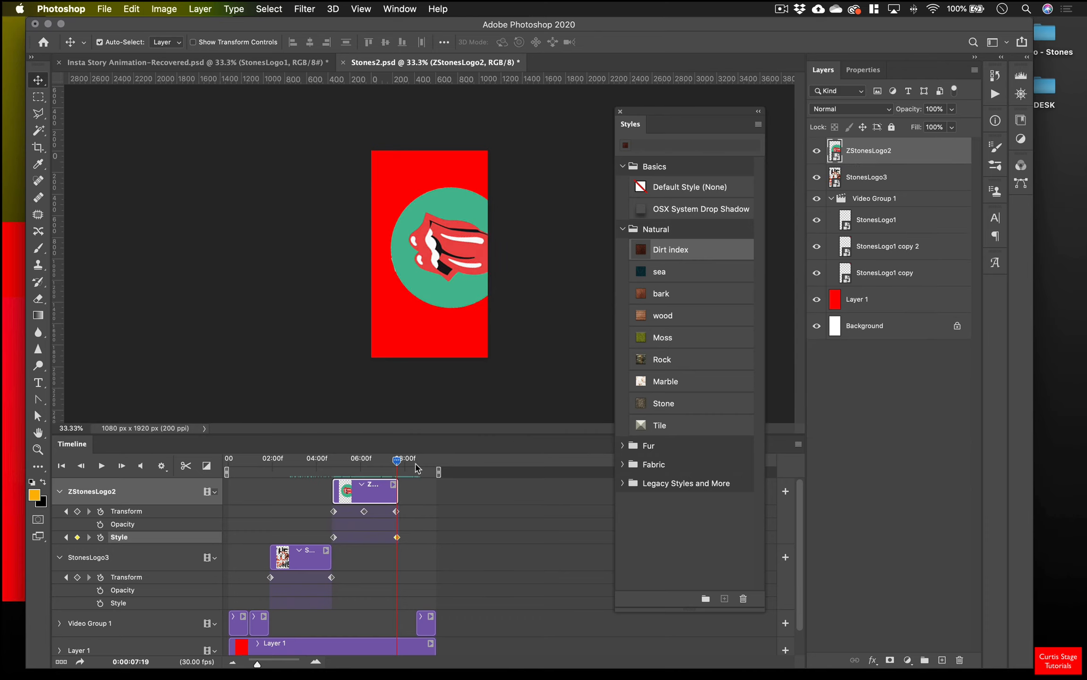
Try the Bear style from the Fur set on ZStonesLogo2 at 0:00:07:20 and undo it.
{"action": "mouse_move", "coordinate": [399, 466]}
{"action": "left_mouse_down"}
{"action": "mouse_move", "coordinate": [380, 473]}
{"action": "mouse_move", "coordinate": [398, 472]}
{"action": "left_mouse_up"}
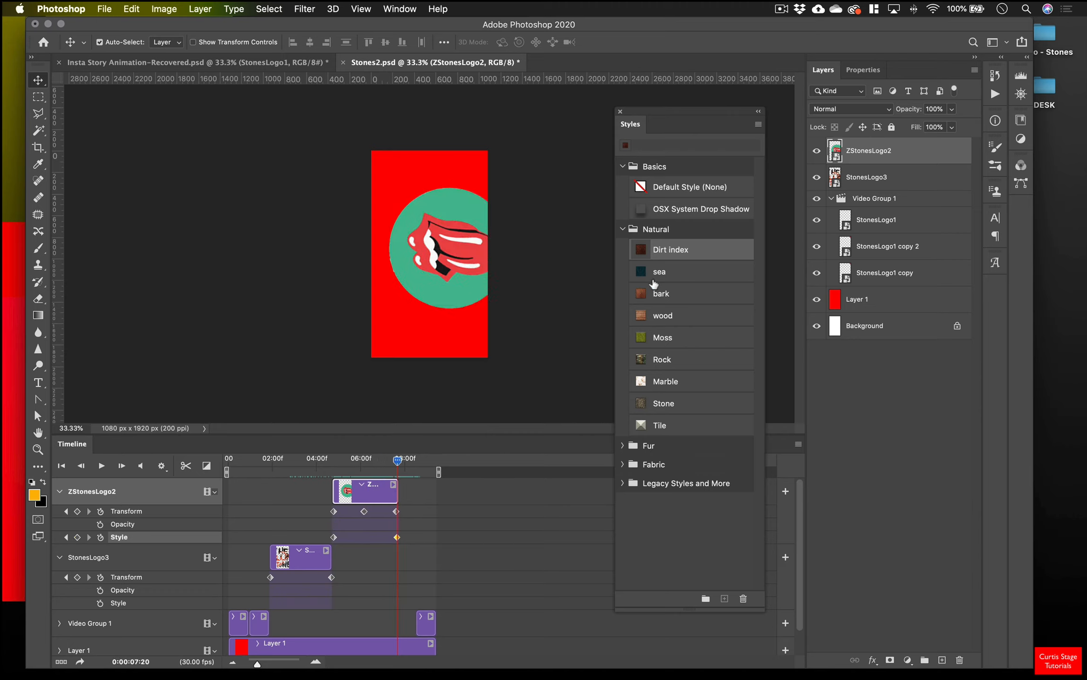
{"action": "left_click", "coordinate": [624, 229]}
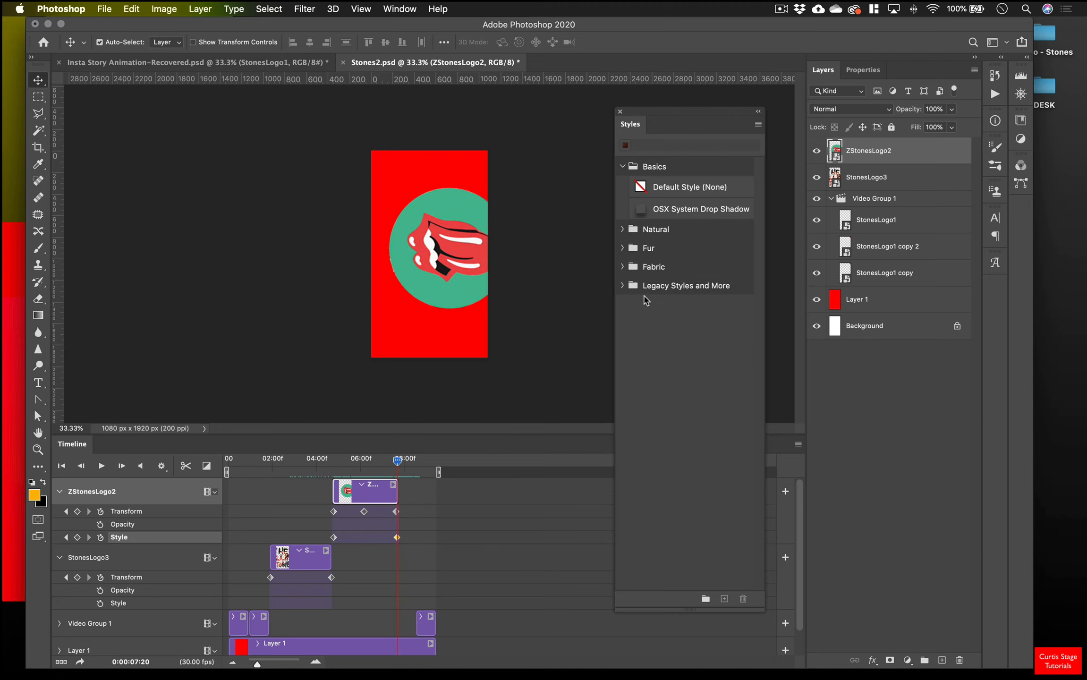
{"action": "left_click", "coordinate": [623, 248]}
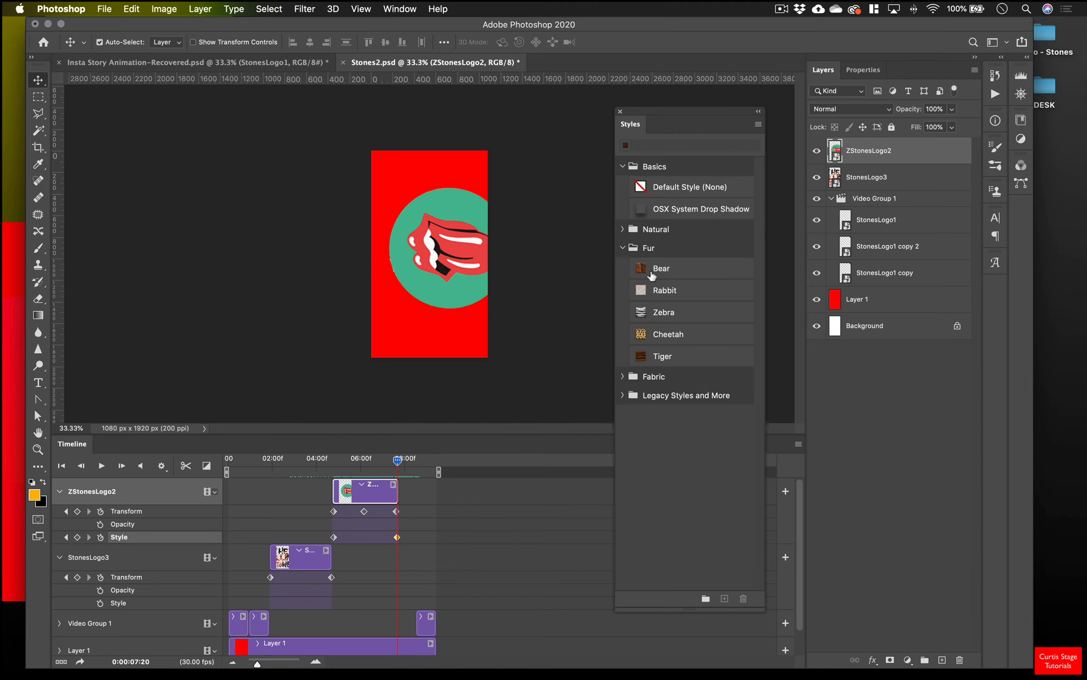
{"action": "left_click", "coordinate": [652, 267]}
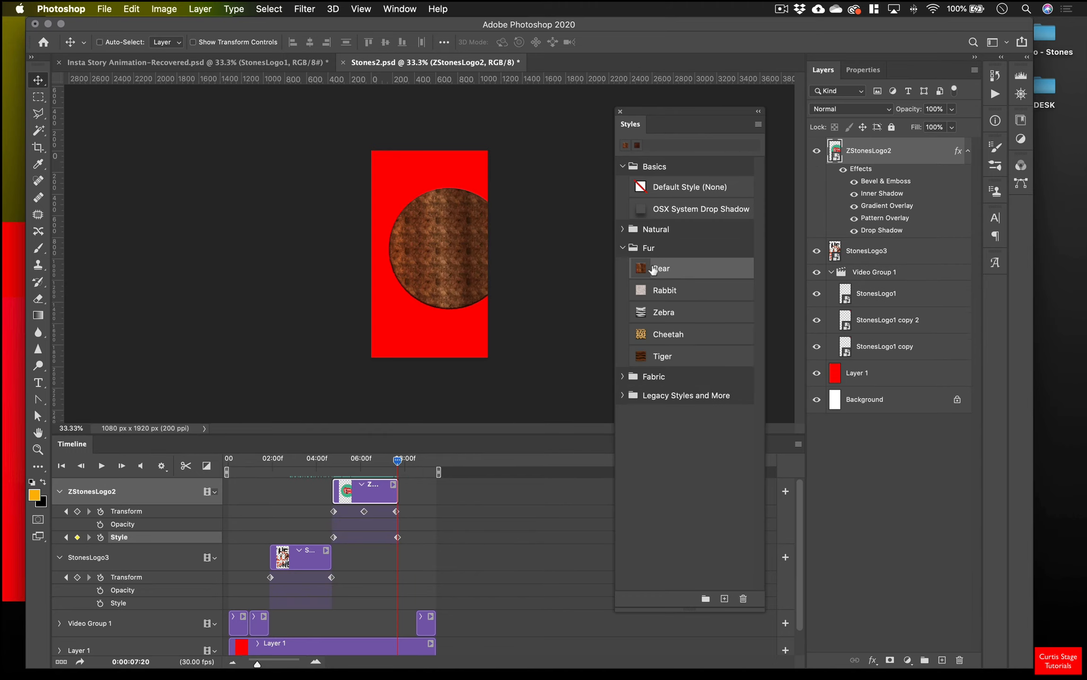
{"action": "key", "text": "super+z"}
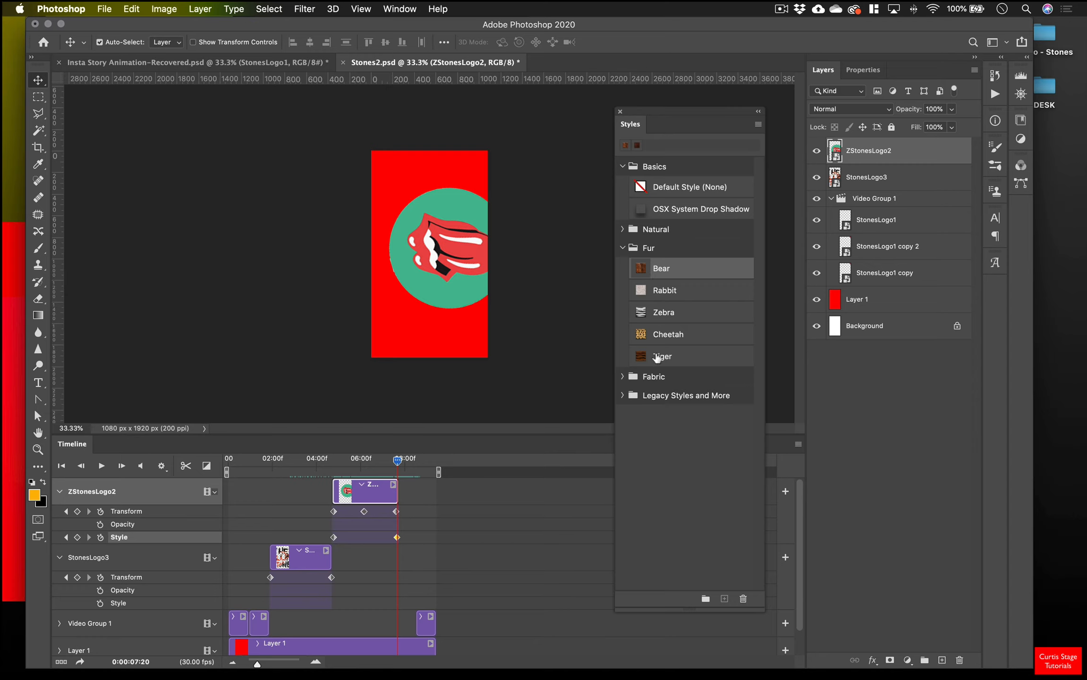
{"action": "left_click", "coordinate": [622, 250]}
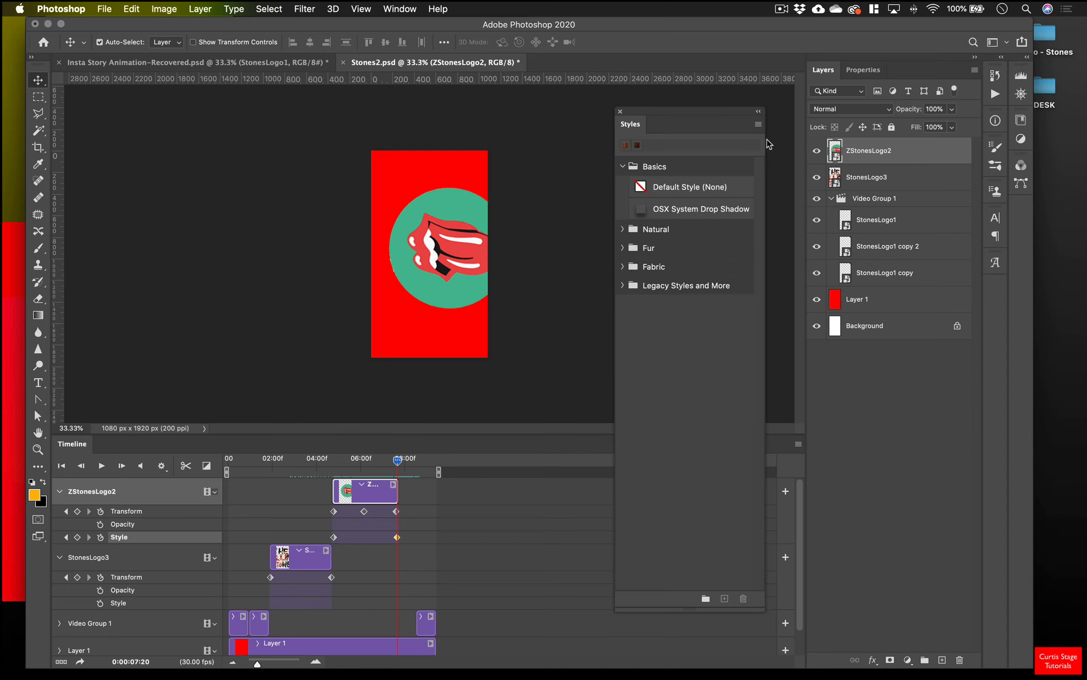
Browse the Image Effects presets under All Legacy Default Styles in the Legacy Styles and More group.
{"action": "left_click", "coordinate": [758, 125]}
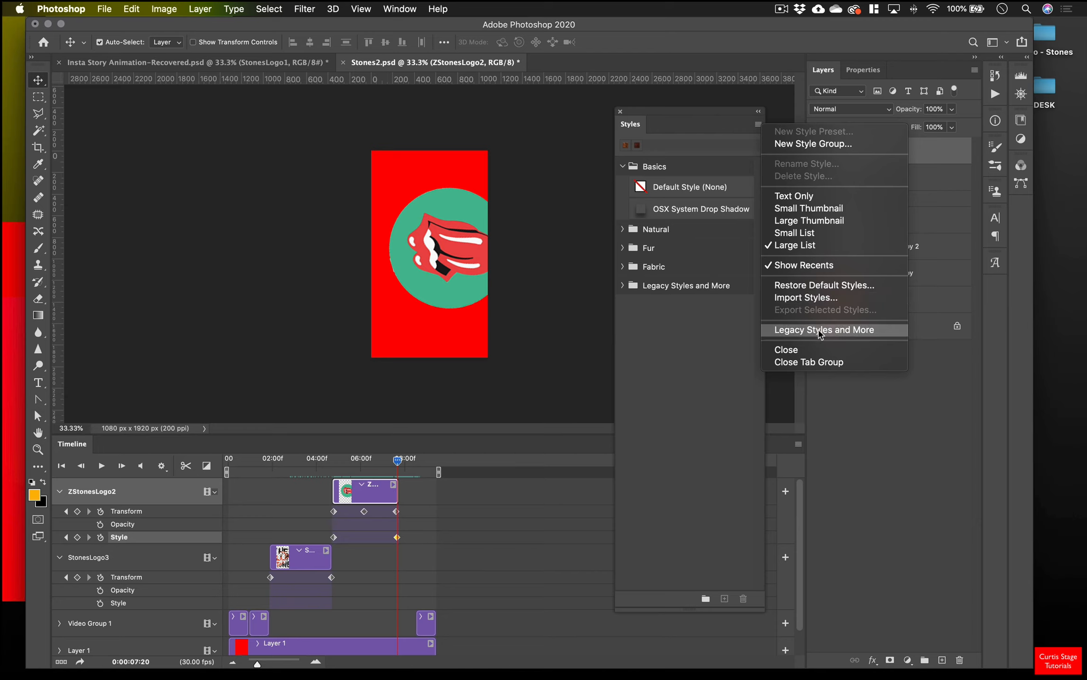
{"action": "left_click", "coordinate": [620, 295]}
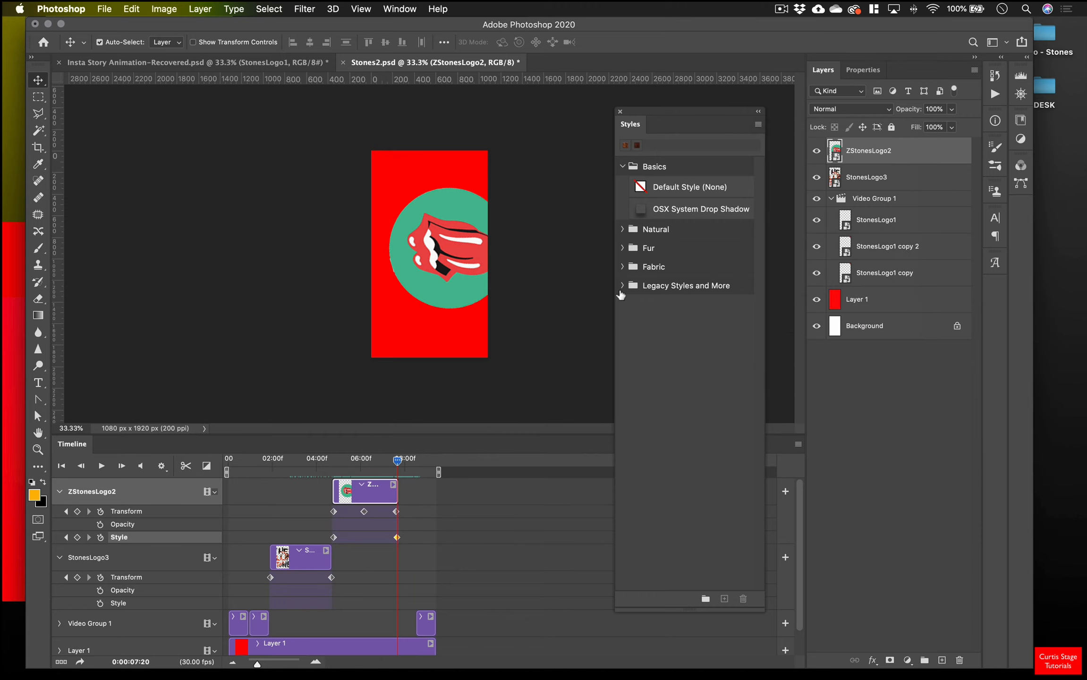
{"action": "left_click", "coordinate": [625, 285]}
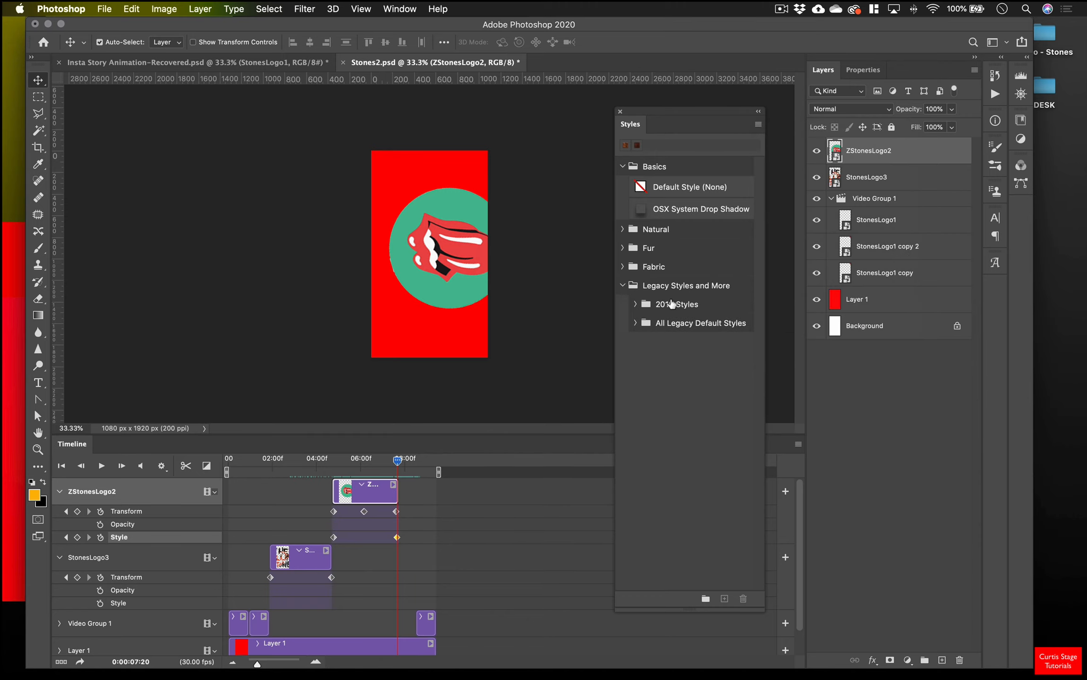
{"action": "left_click", "coordinate": [633, 324]}
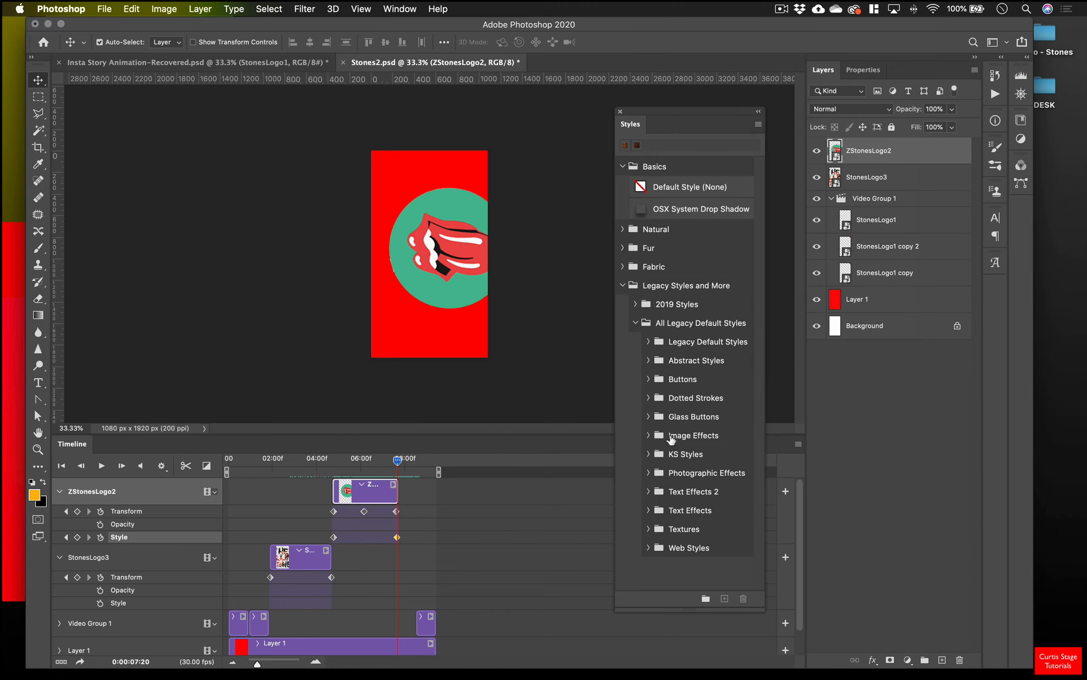
{"action": "left_click", "coordinate": [648, 436]}
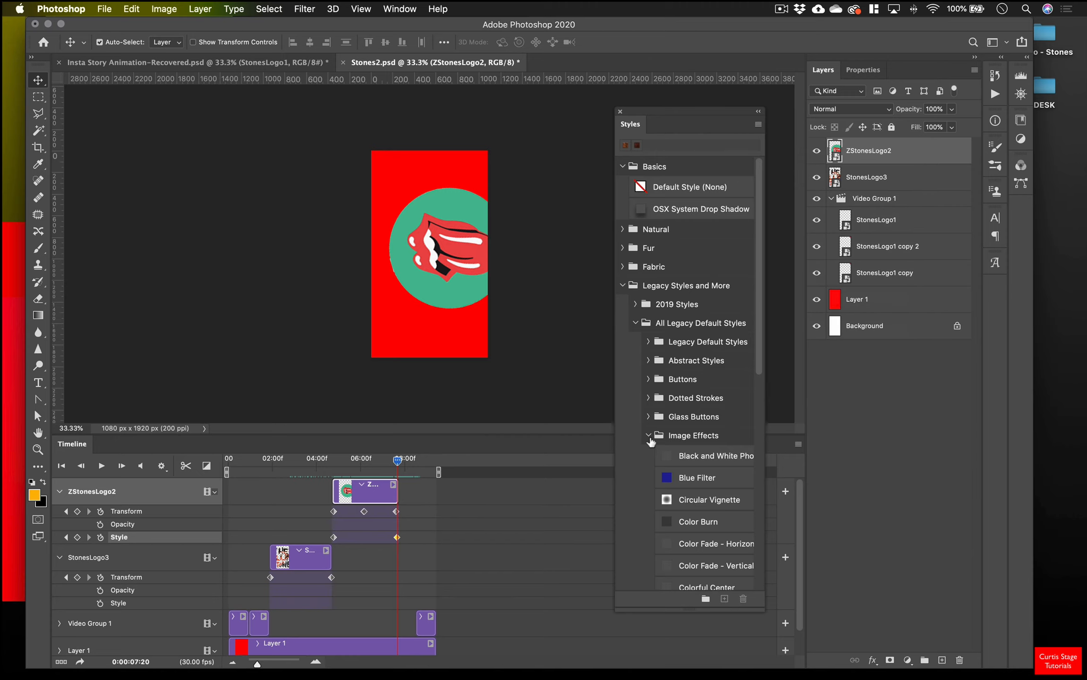
{"action": "scroll", "coordinate": [687, 488], "scroll_direction": "down", "scroll_amount": 6}
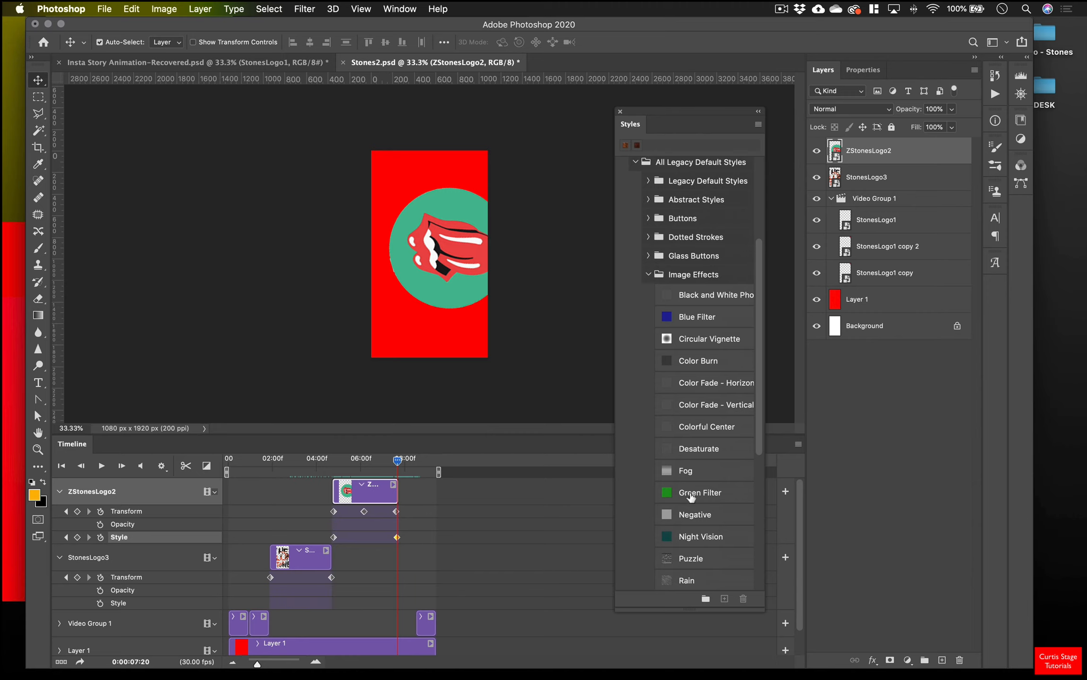
{"action": "scroll", "coordinate": [689, 498], "scroll_direction": "down", "scroll_amount": 8}
{"action": "scroll", "coordinate": [692, 477], "scroll_direction": "up", "scroll_amount": 3}
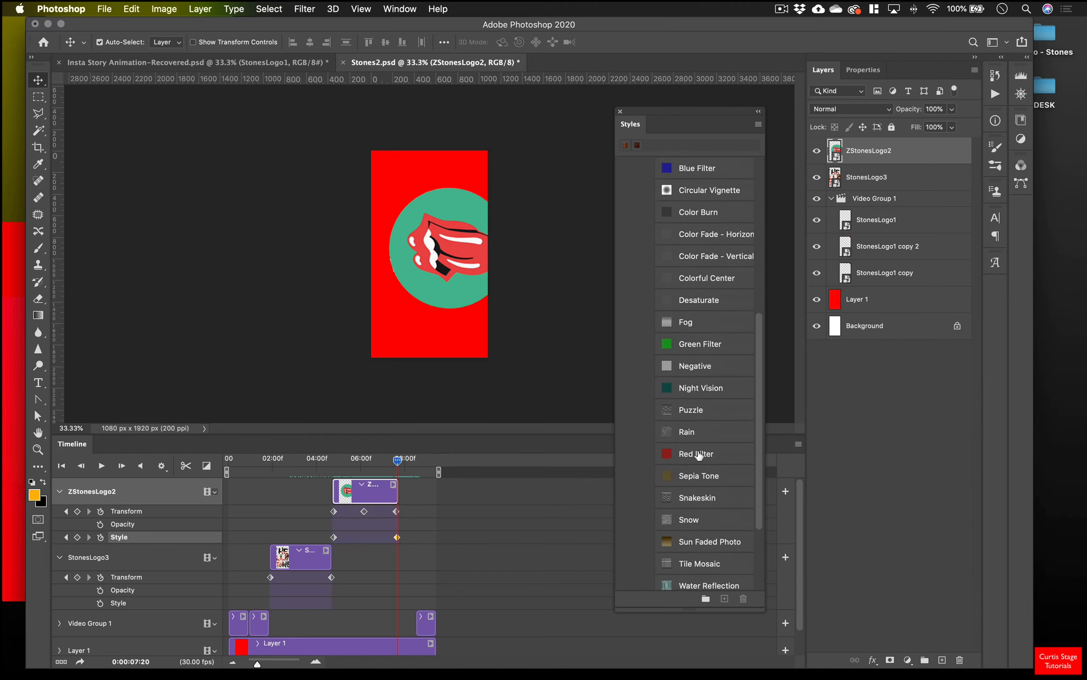
{"action": "scroll", "coordinate": [695, 336], "scroll_direction": "up", "scroll_amount": 3}
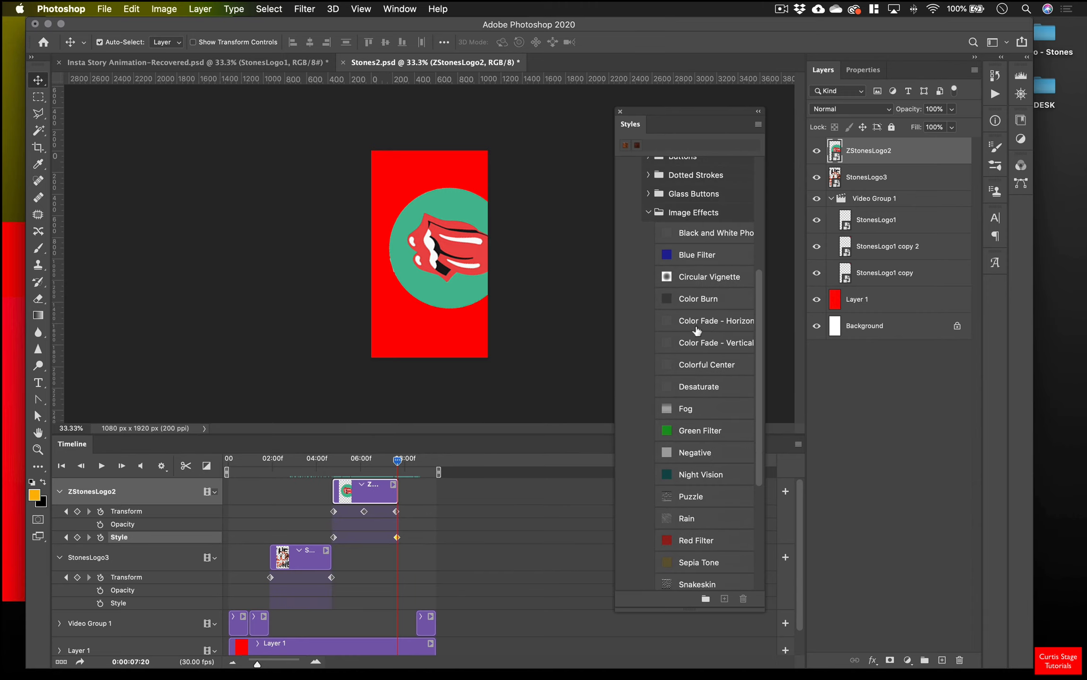
{"action": "scroll", "coordinate": [650, 201], "scroll_direction": "up", "scroll_amount": 2}
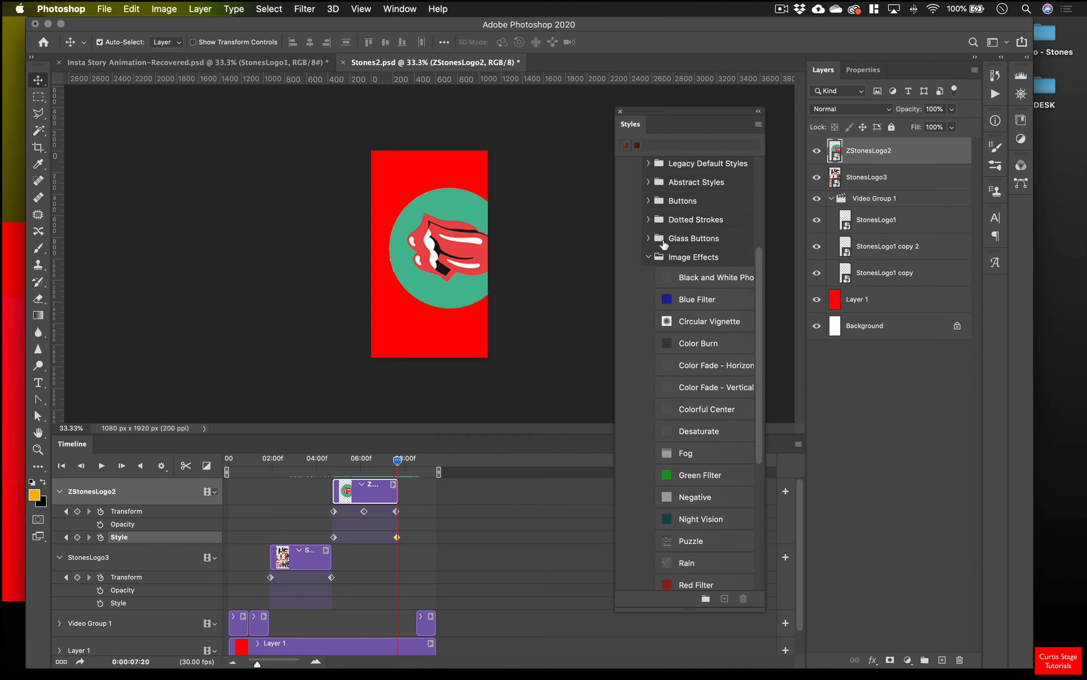
Try the Deep Blue Glass style from the Glass Buttons set on ZStonesLogo2 at 0:00:07:20 and undo it.
{"action": "left_click", "coordinate": [649, 239]}
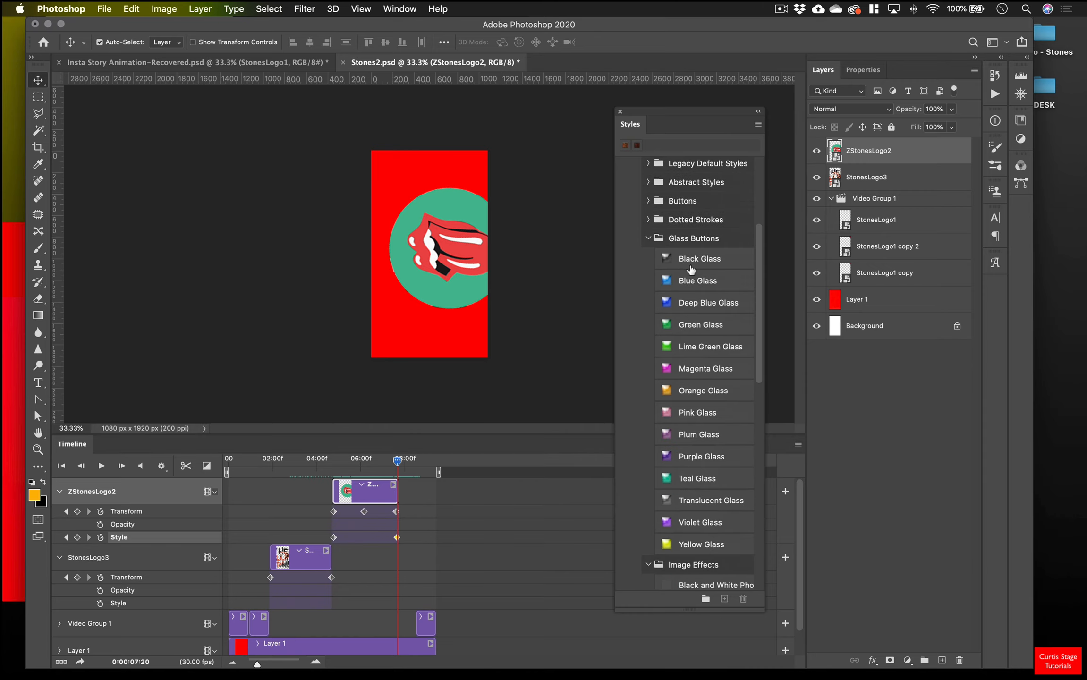
{"action": "left_click", "coordinate": [674, 304]}
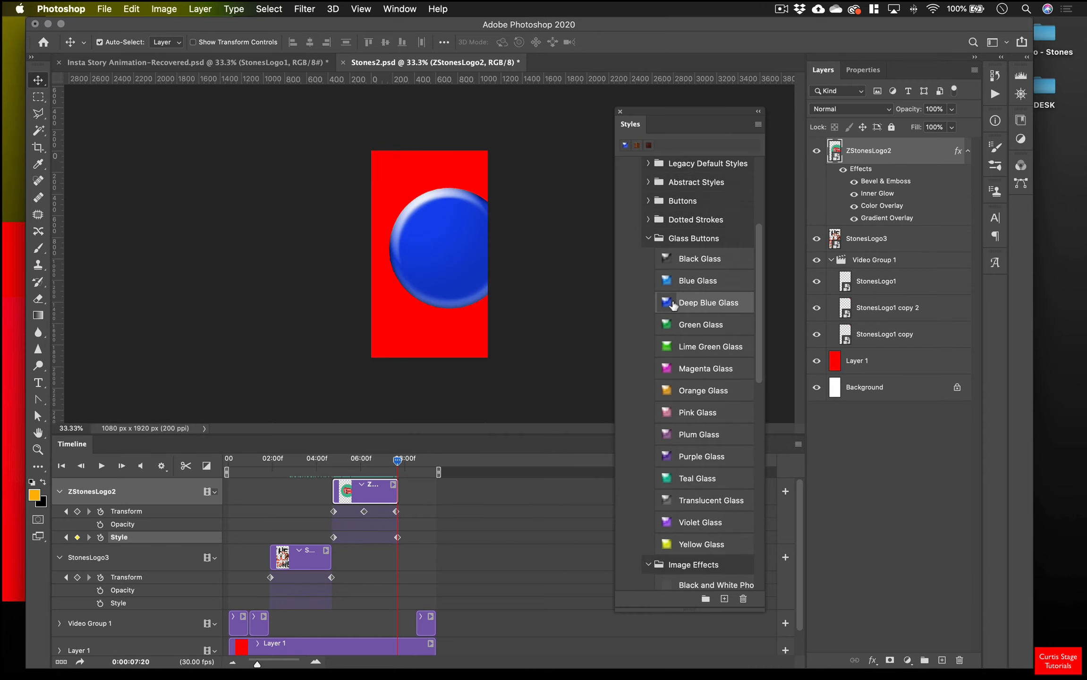
{"action": "key", "text": "super+z"}
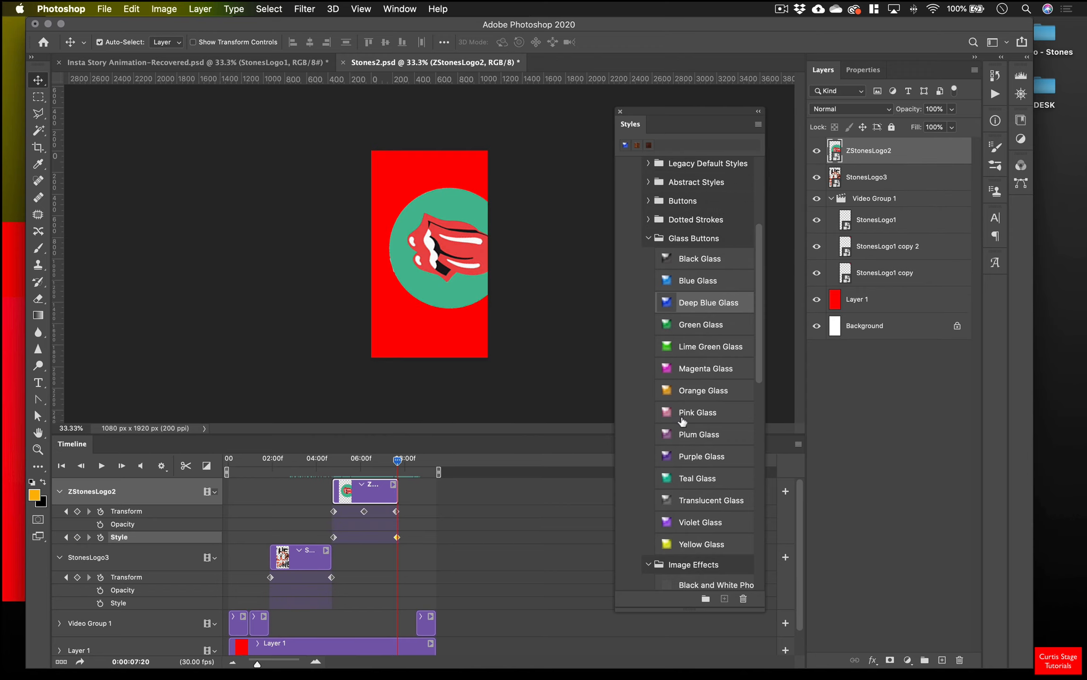
{"action": "left_click", "coordinate": [647, 238]}
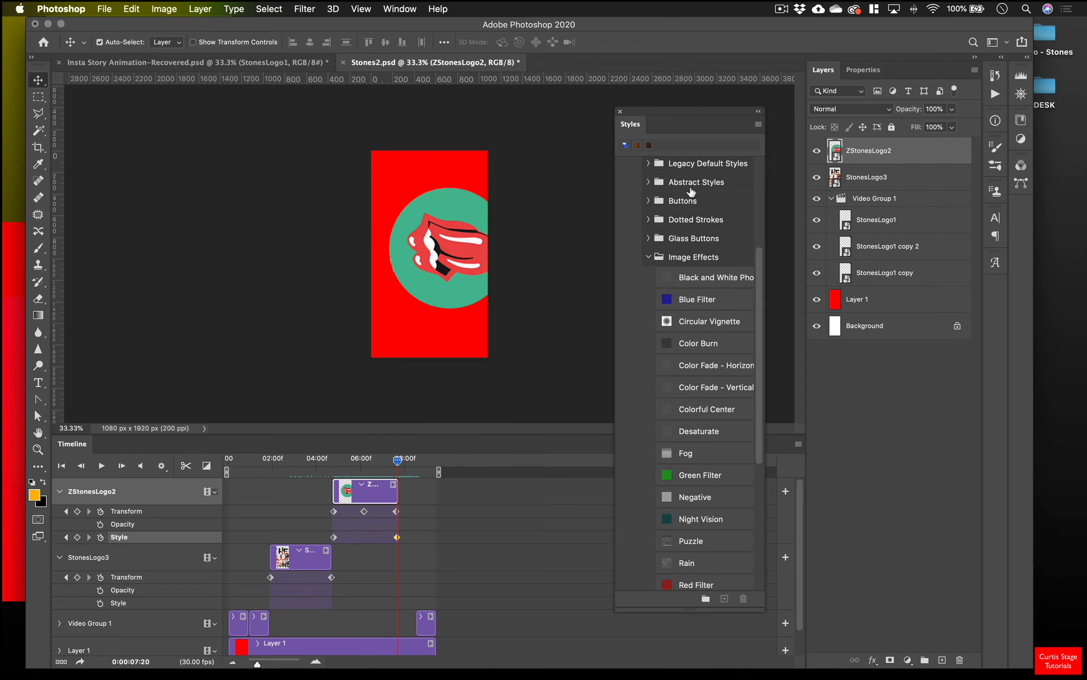
Try the HSB and RGB Spectrum styles from the Legacy Default Styles set on ZStonesLogo2 at 0:00:07:20.
{"action": "left_click", "coordinate": [648, 183]}
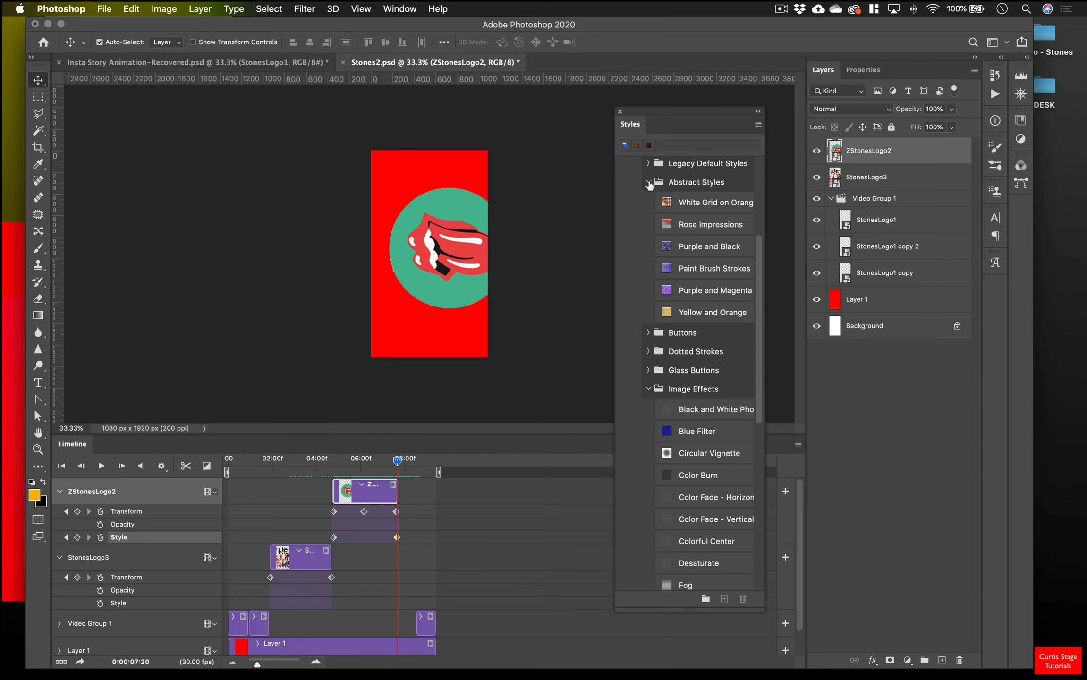
{"action": "left_click", "coordinate": [648, 183]}
{"action": "left_click", "coordinate": [647, 164]}
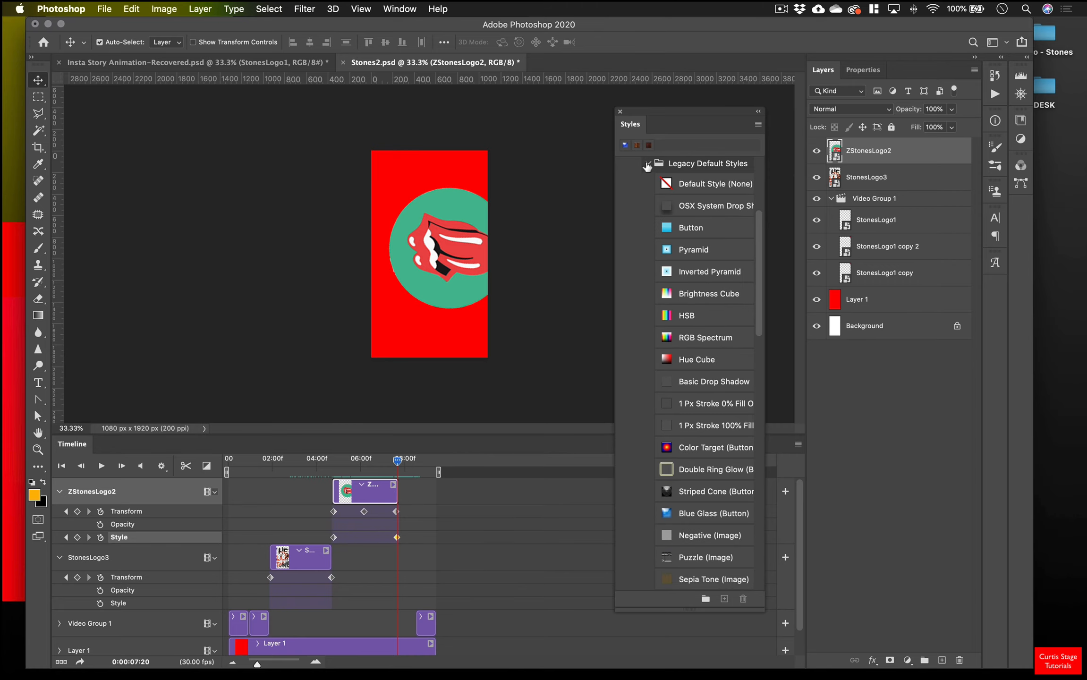
{"action": "left_click", "coordinate": [685, 315]}
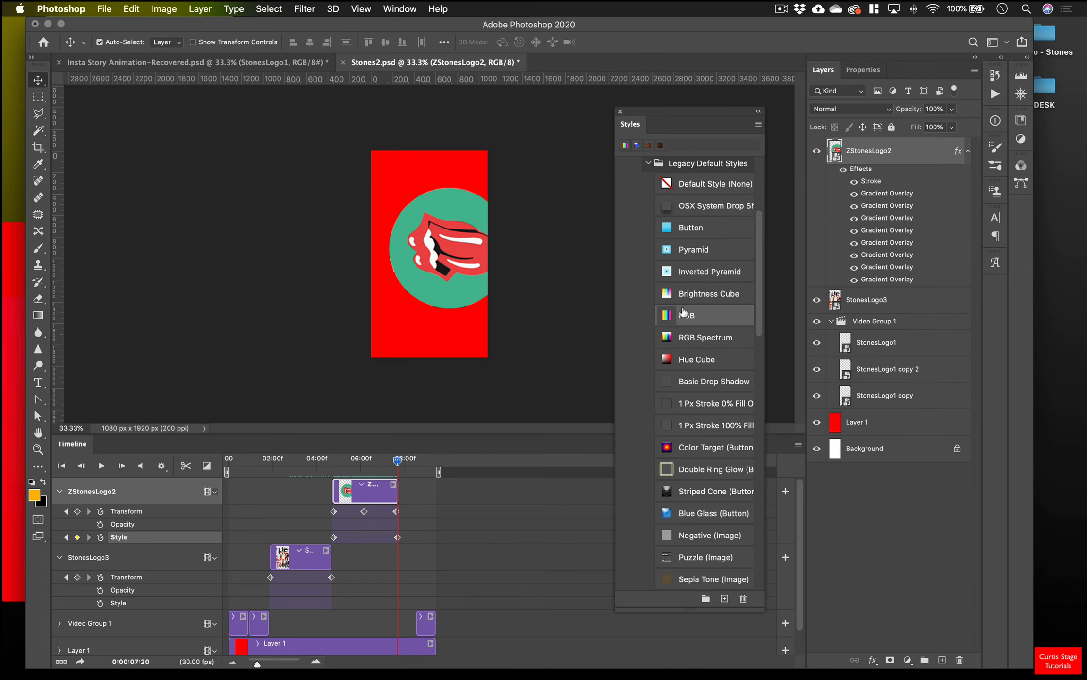
{"action": "left_click", "coordinate": [673, 340]}
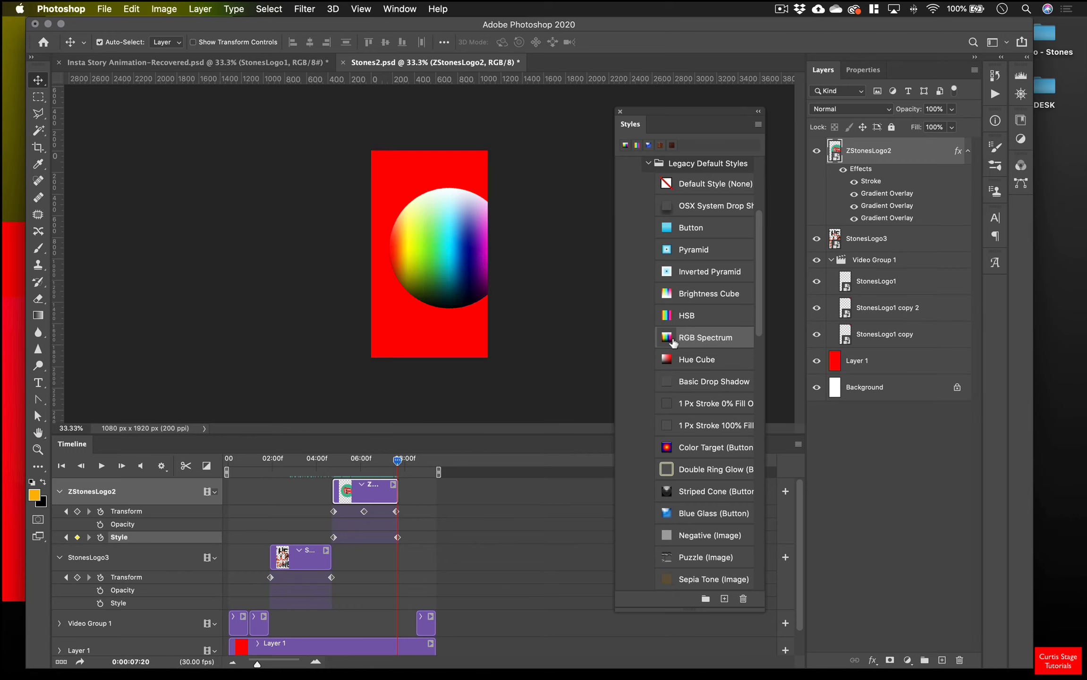
Apply the "Exclusion with Mage…" style from the Photographic Effects set to ZStonesLogo2 at its 0:00:07:19 Style keyframe.
{"action": "key", "text": "super+Left"}
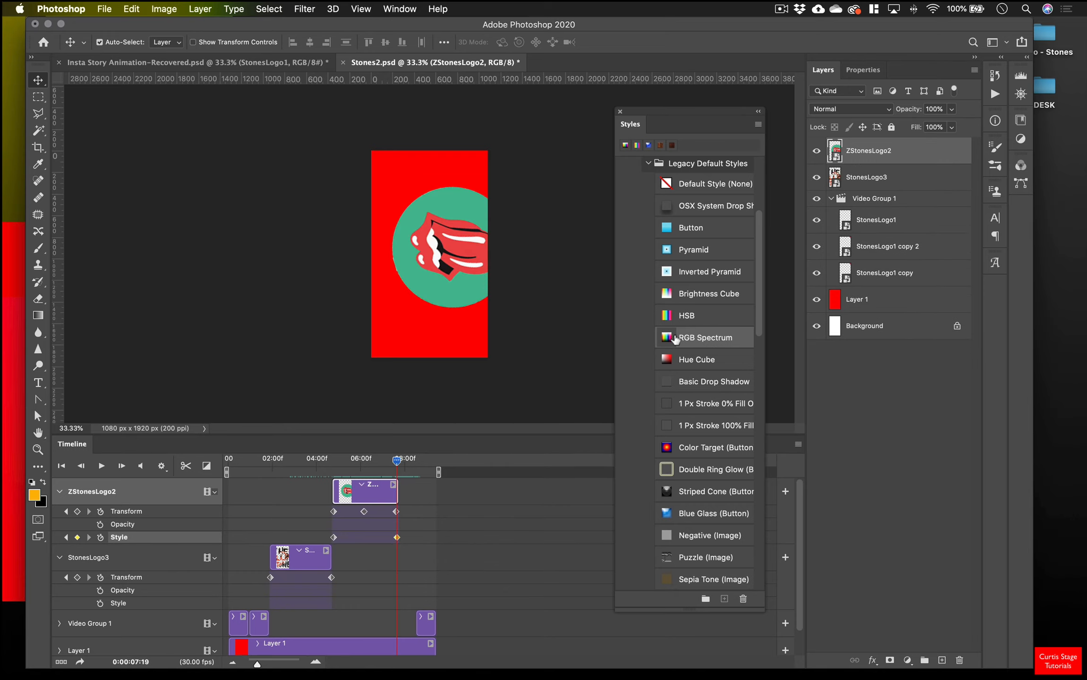
{"action": "left_click", "coordinate": [647, 164]}
{"action": "scroll", "coordinate": [692, 409], "scroll_direction": "down", "scroll_amount": 10}
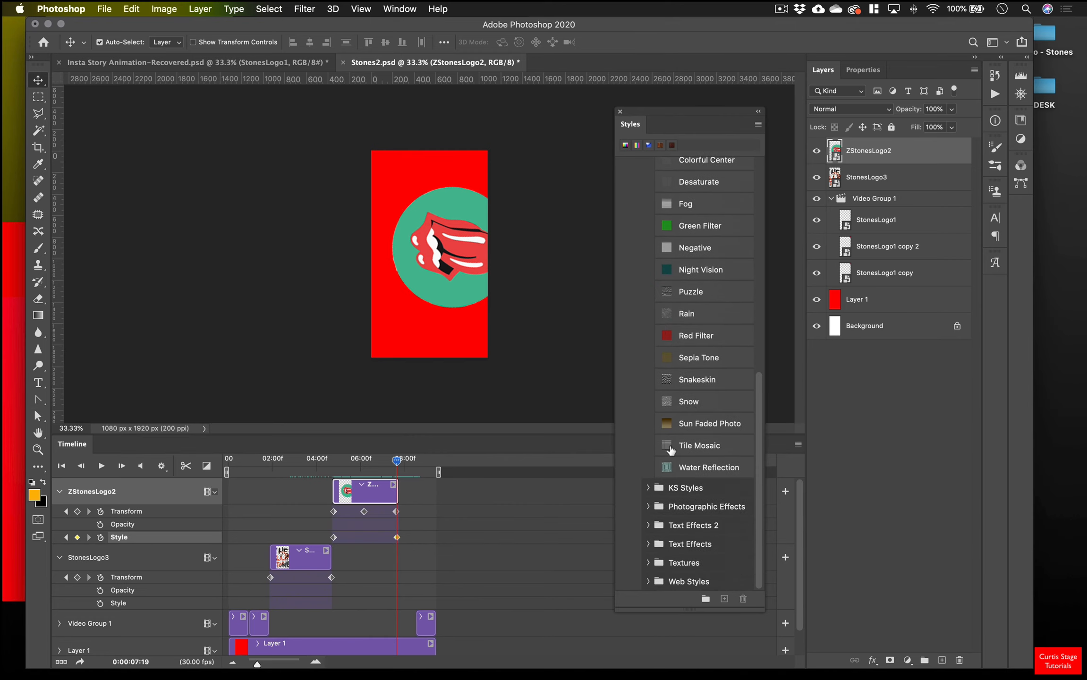
{"action": "left_click", "coordinate": [648, 506]}
{"action": "scroll", "coordinate": [699, 485], "scroll_direction": "down", "scroll_amount": 10}
{"action": "scroll", "coordinate": [699, 484], "scroll_direction": "down", "scroll_amount": 3}
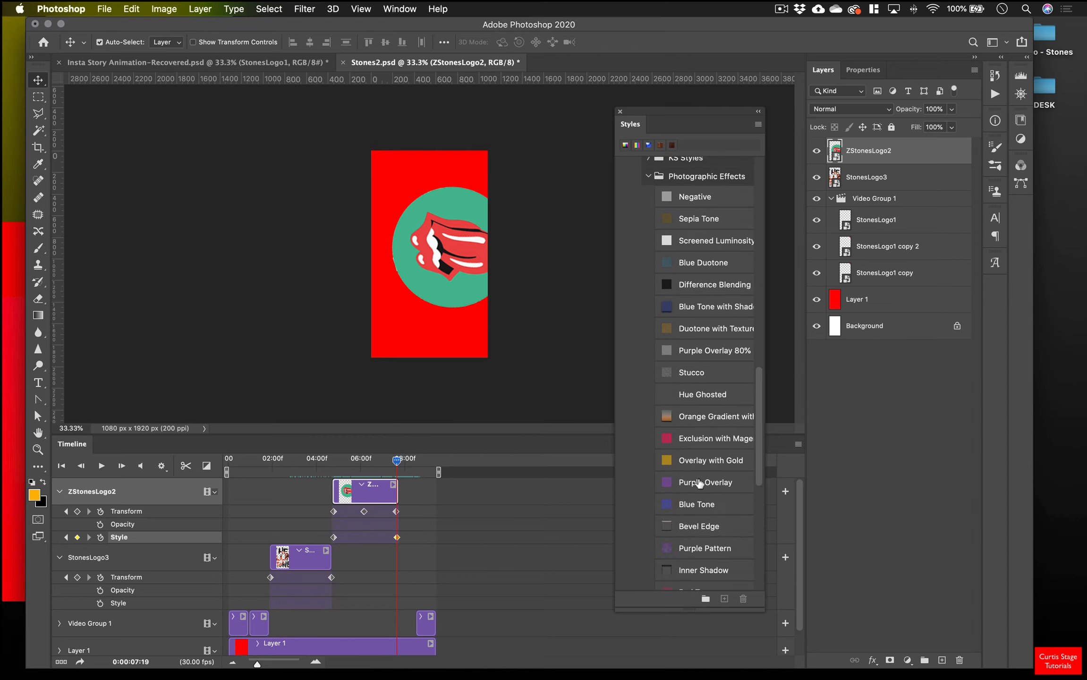
{"action": "scroll", "coordinate": [708, 442], "scroll_direction": "down", "scroll_amount": 2}
{"action": "left_click", "coordinate": [688, 385]}
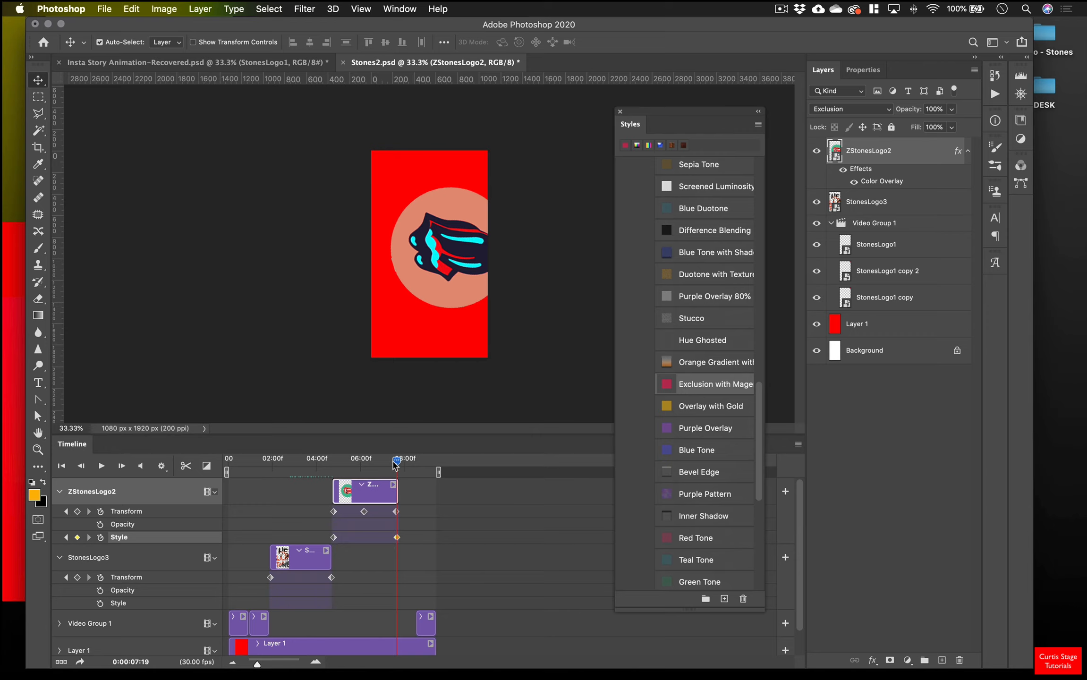
Add a ZStonesLogo2 Style keyframe with Overlay with Gold at 0:00:06:04 and apply Hue Ghosted at 0:00:04:24.
{"action": "left_click_drag", "start_coordinate": [382, 469], "coordinate": [365, 472]}
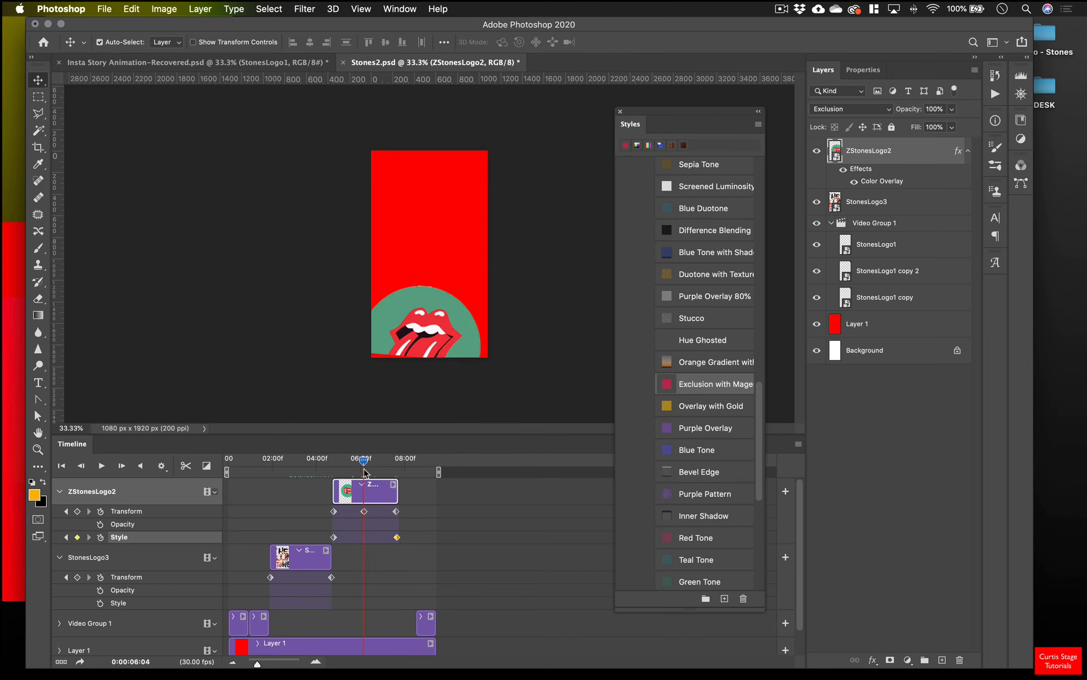
{"action": "left_click", "coordinate": [77, 538]}
{"action": "left_click", "coordinate": [722, 411]}
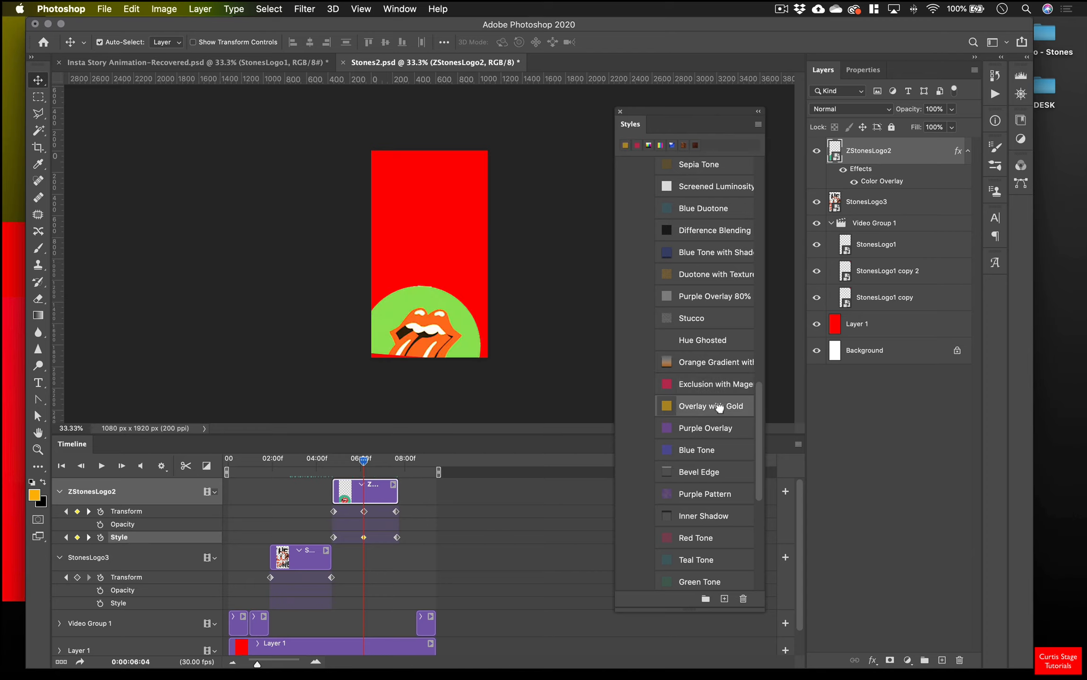
{"action": "left_click_drag", "start_coordinate": [366, 462], "coordinate": [337, 499]}
{"action": "left_click", "coordinate": [335, 538]}
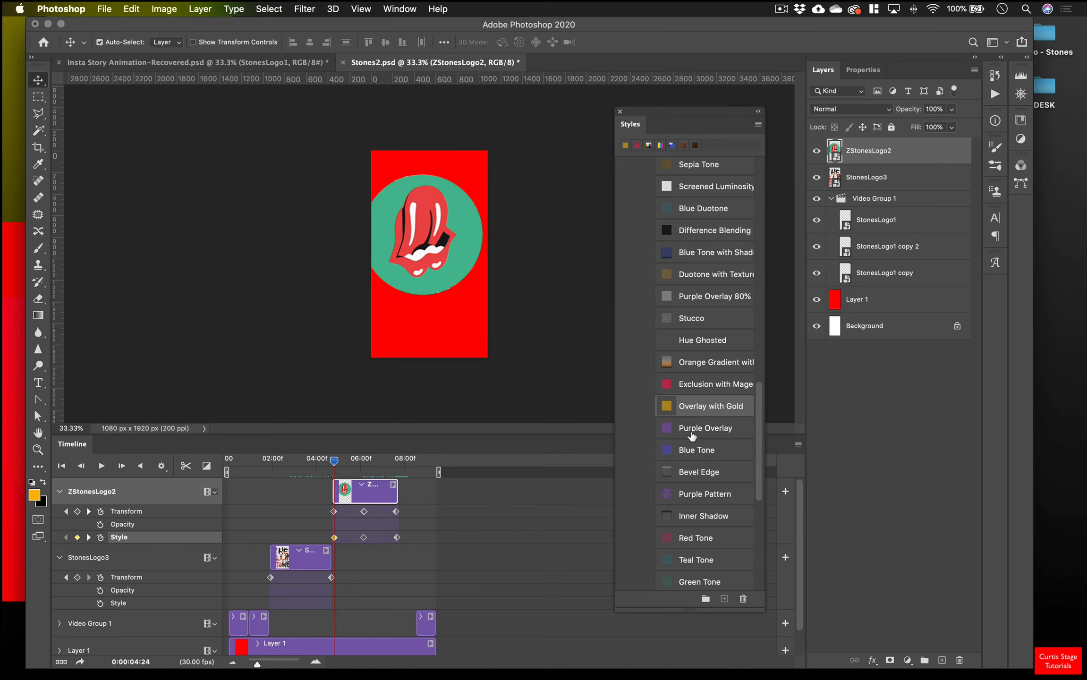
{"action": "left_click", "coordinate": [712, 340]}
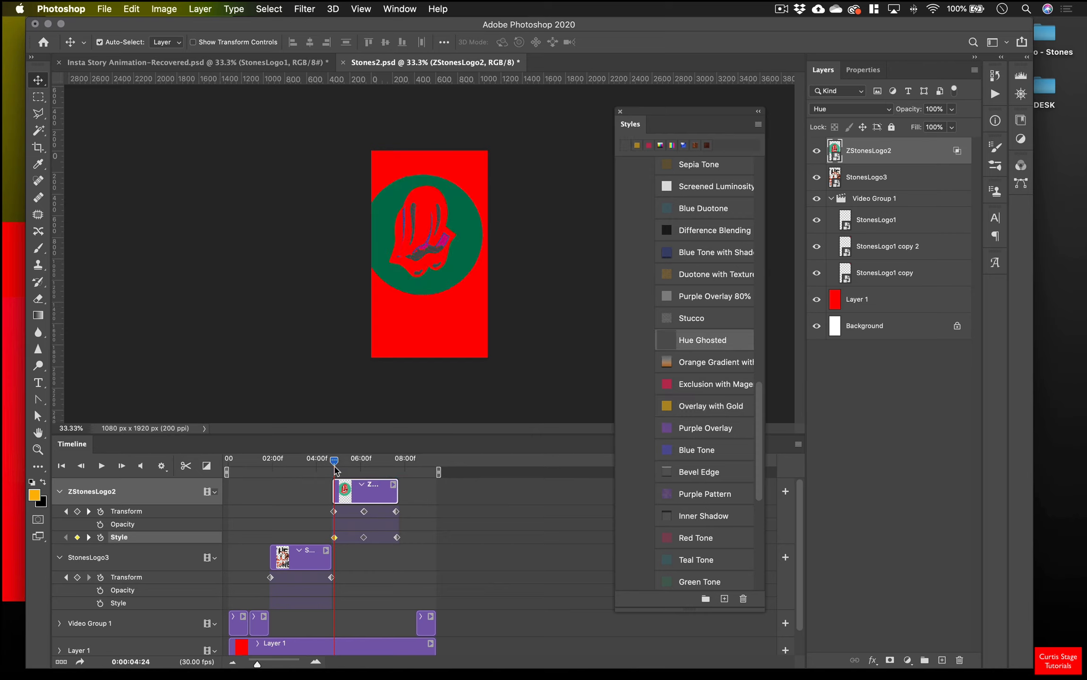
Add ZStonesLogo2 Style keyframes with Purple Overlay 80% at 0:00:05:11 and Difference Blending at 0:00:06:24.
{"action": "left_click_drag", "start_coordinate": [336, 465], "coordinate": [347, 490]}
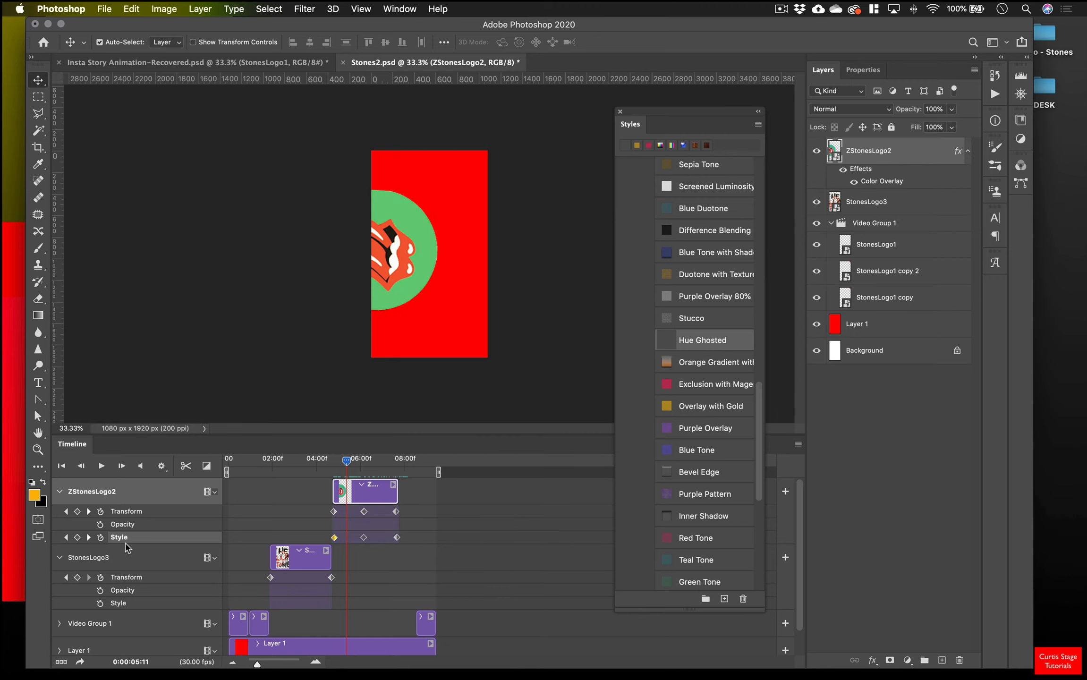
{"action": "left_click", "coordinate": [78, 538]}
{"action": "left_click", "coordinate": [713, 298]}
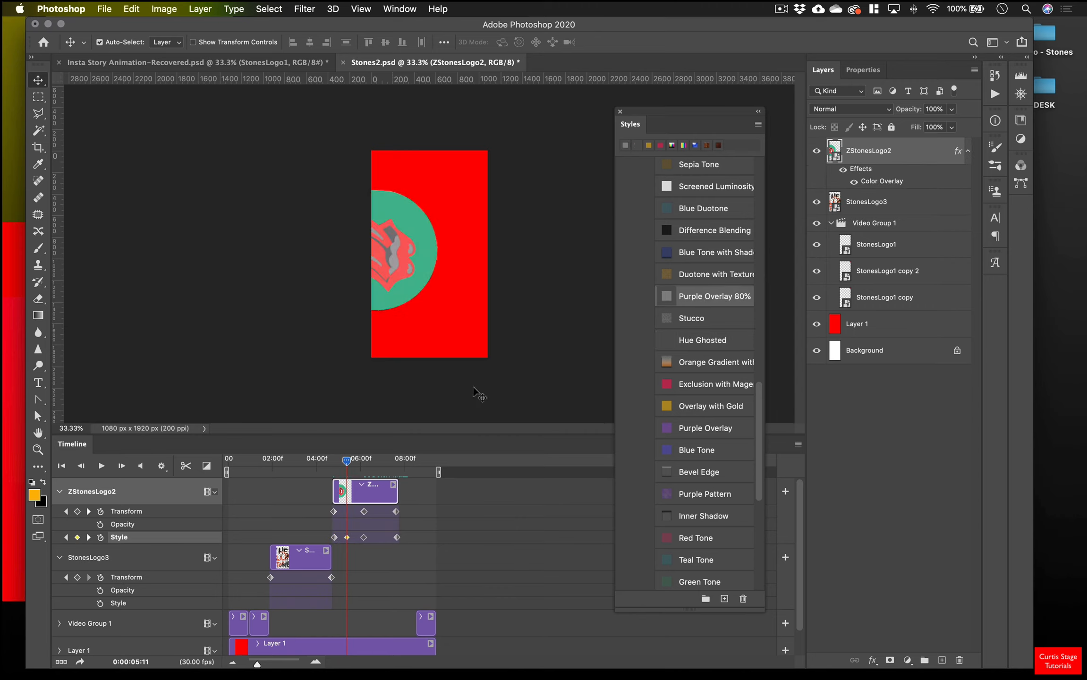
{"action": "left_click_drag", "start_coordinate": [352, 464], "coordinate": [378, 461]}
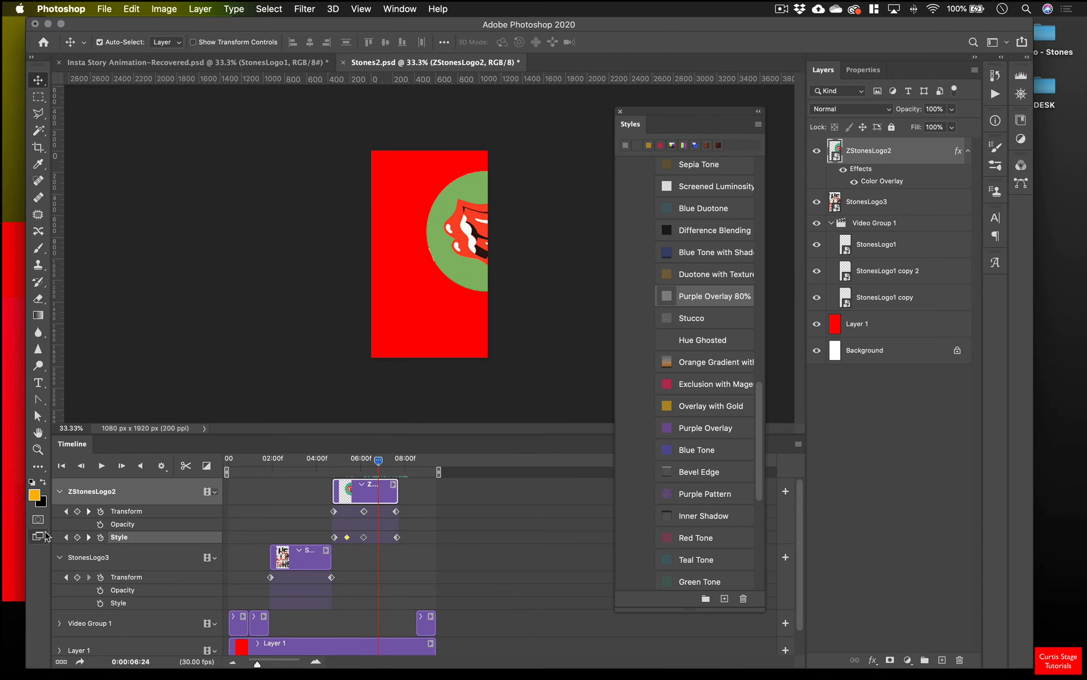
{"action": "left_click", "coordinate": [730, 235]}
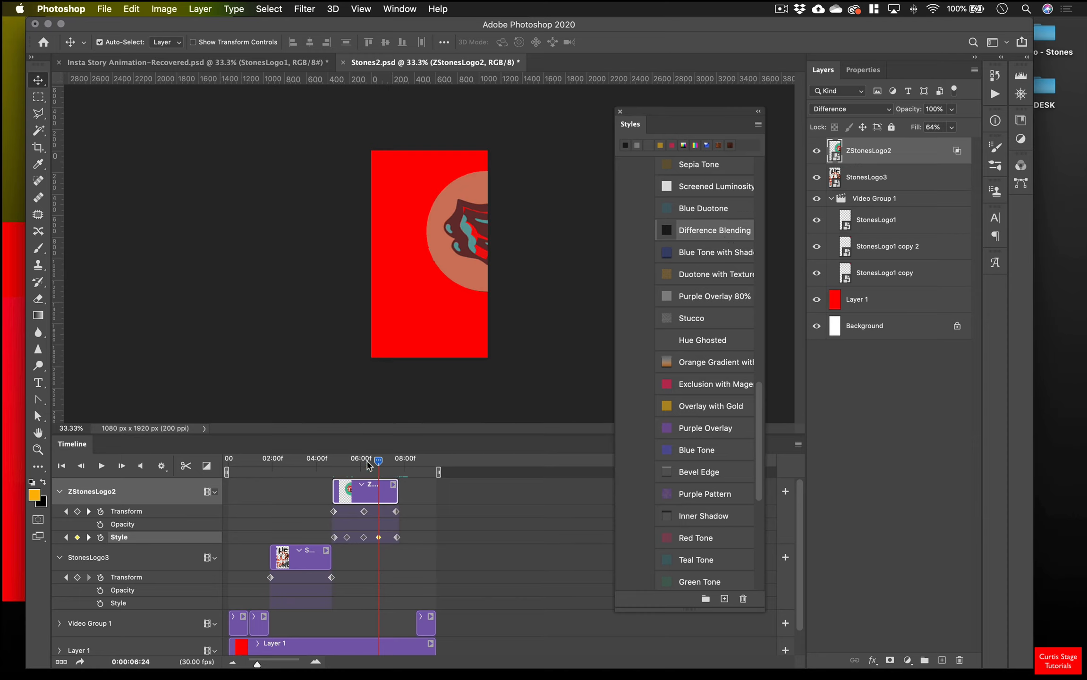
Play the animation from 0:00:04:14 to preview the style changes on ZStonesLogo2, and stop playback.
{"action": "left_click_drag", "start_coordinate": [369, 465], "coordinate": [327, 468]}
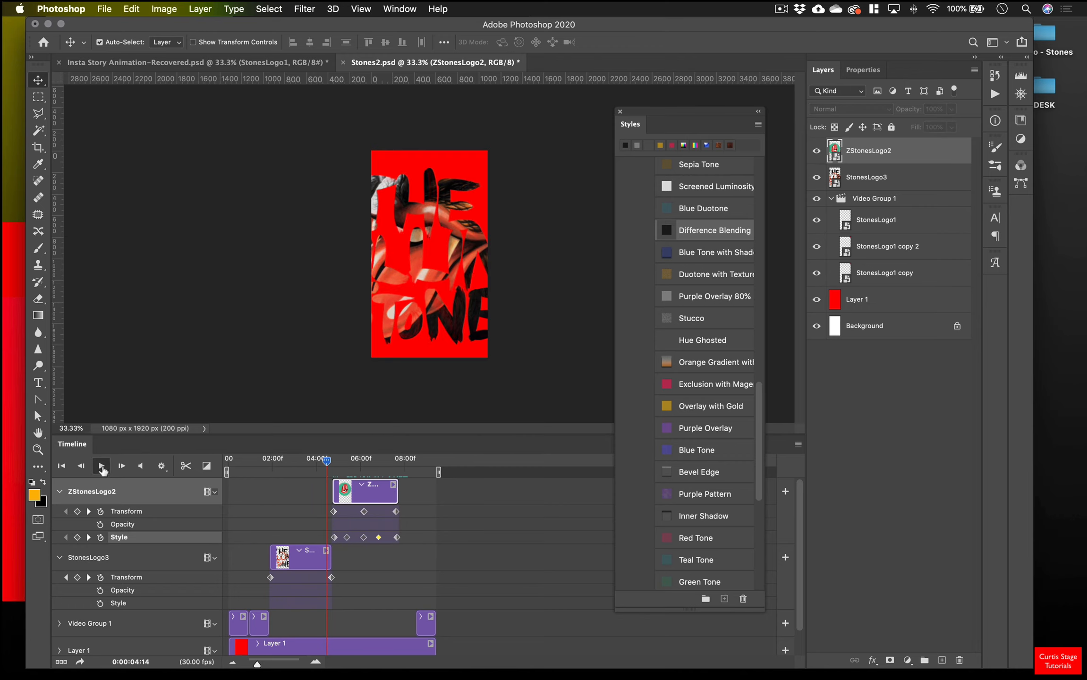
{"action": "left_click", "coordinate": [101, 466]}
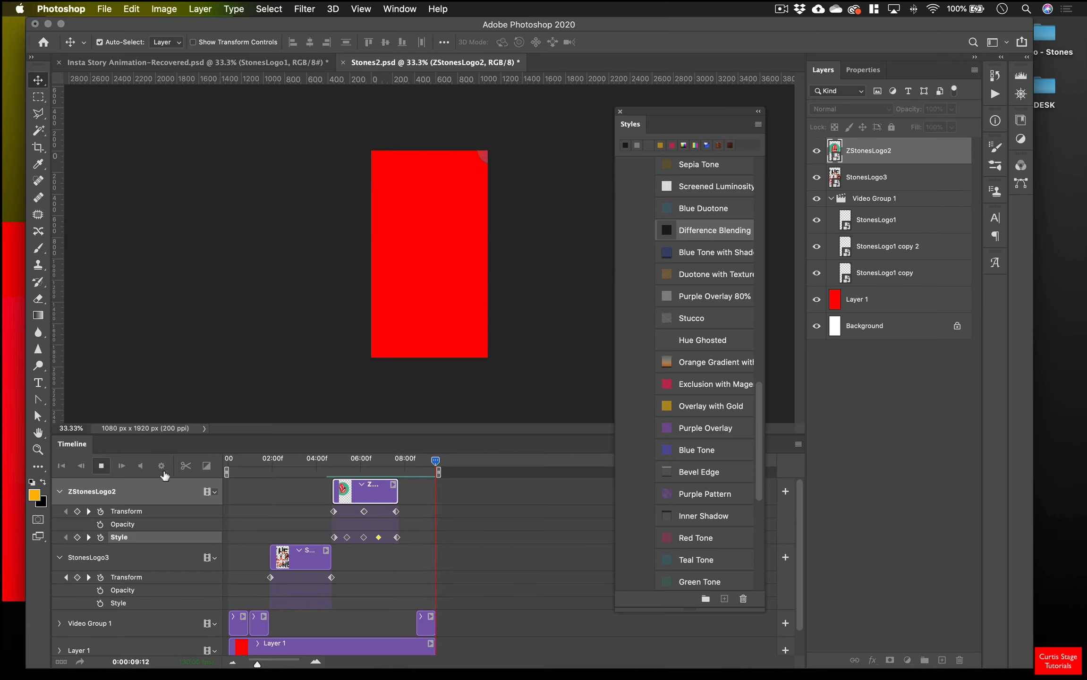
{"action": "key", "text": "space"}
Close the floating layer style presets and place the playhead at 0:00:07:20, the end of the ZStonesLogo2 clip.
{"action": "left_click_drag", "start_coordinate": [254, 460], "coordinate": [397, 487]}
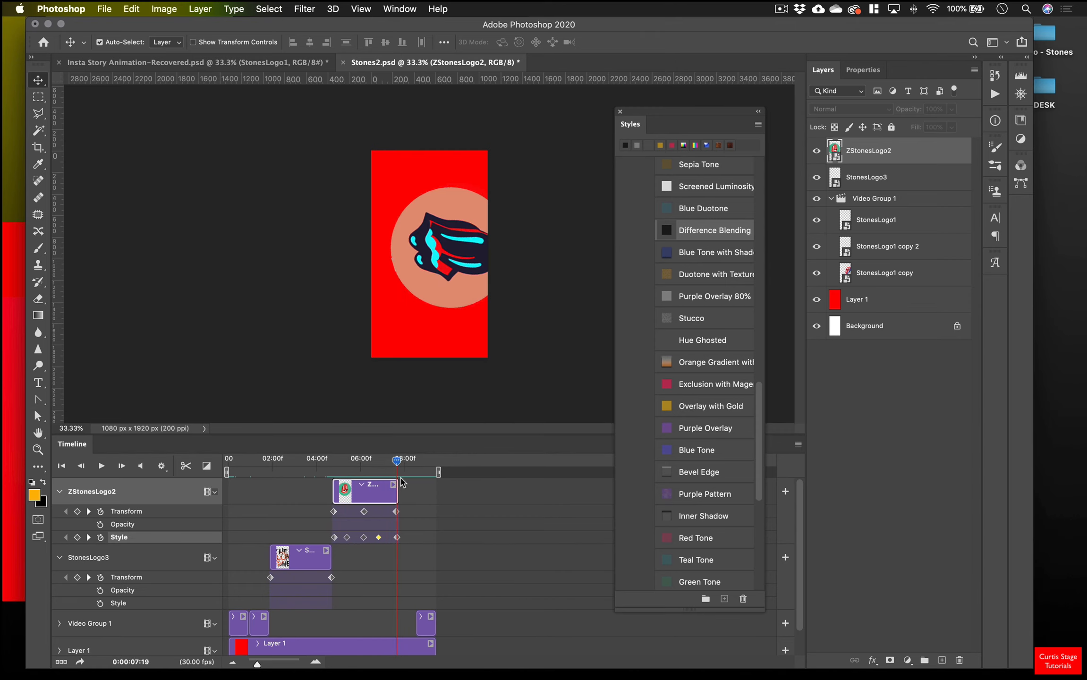
{"action": "left_click", "coordinate": [620, 112]}
{"action": "mouse_move", "coordinate": [397, 461]}
{"action": "left_mouse_down"}
{"action": "mouse_move", "coordinate": [362, 461]}
{"action": "mouse_move", "coordinate": [397, 467]}
{"action": "left_mouse_up"}
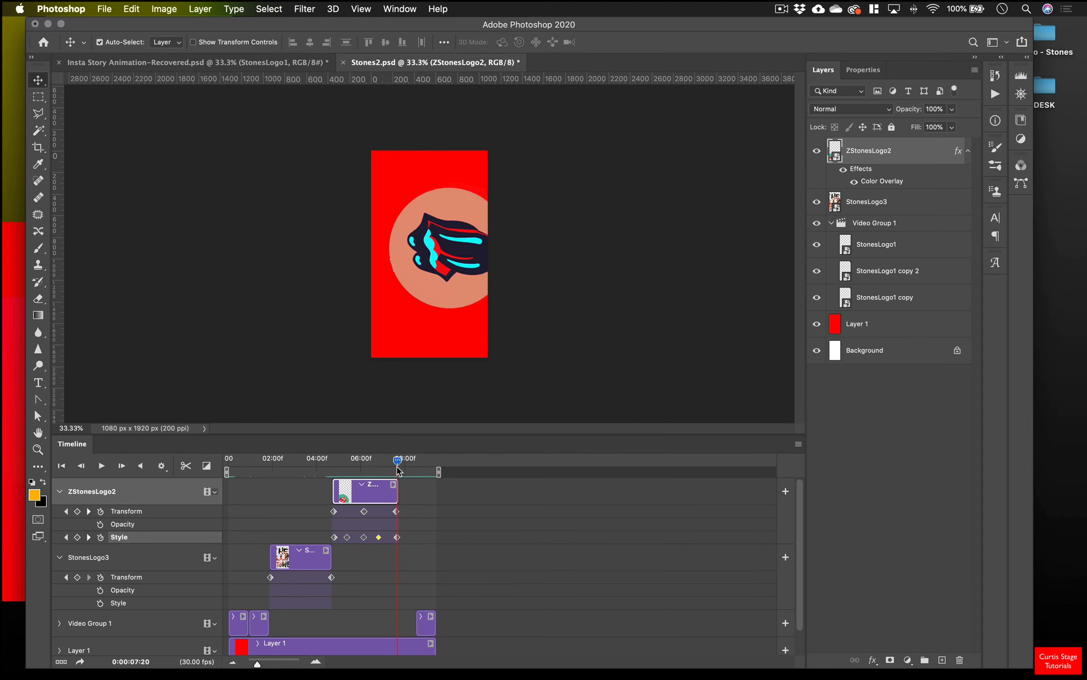
Review the Mick sequence around 0:00:06:22 in Insta Story Animation-Recovered.psd and return to Stones2.psd.
{"action": "left_click", "coordinate": [244, 66]}
{"action": "left_click_drag", "start_coordinate": [374, 465], "coordinate": [447, 479]}
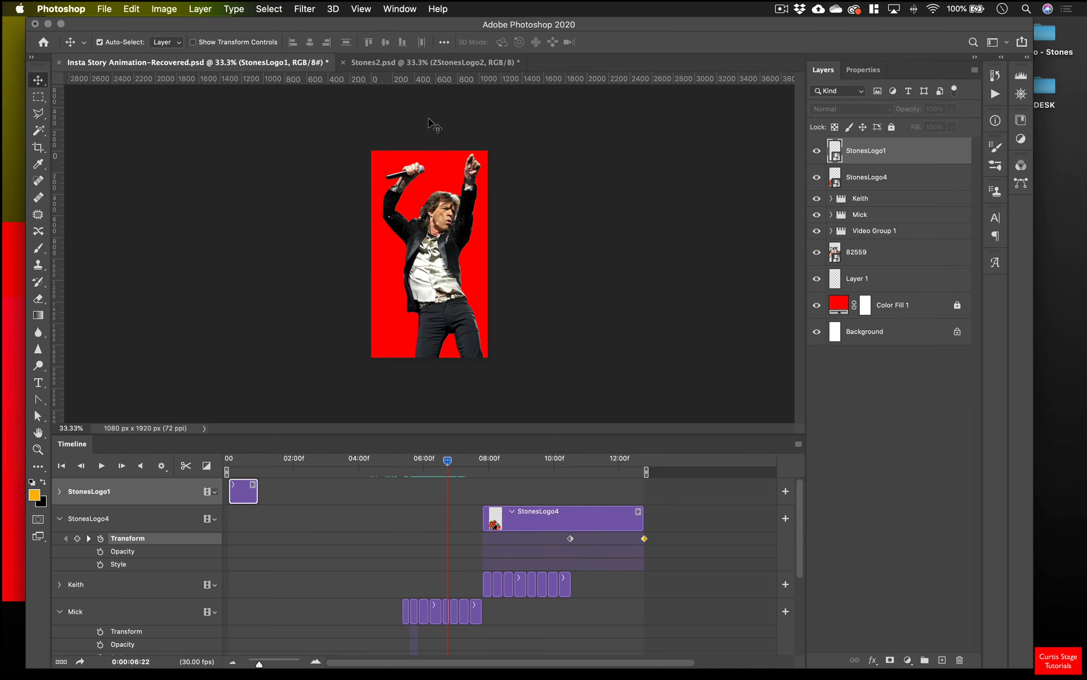
{"action": "left_click", "coordinate": [434, 62]}
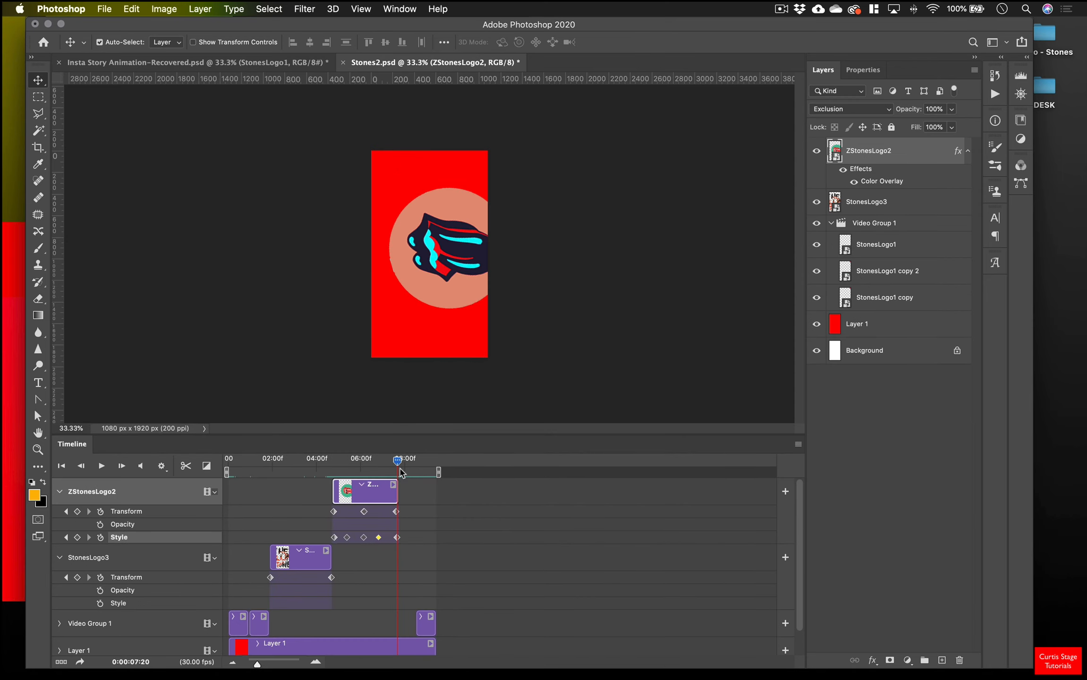
Enlarge the timeline area and collapse the ZStonesLogo2 and StonesLogo3 tracks.
{"action": "left_click_drag", "start_coordinate": [456, 434], "coordinate": [487, 323]}
{"action": "left_click", "coordinate": [60, 381]}
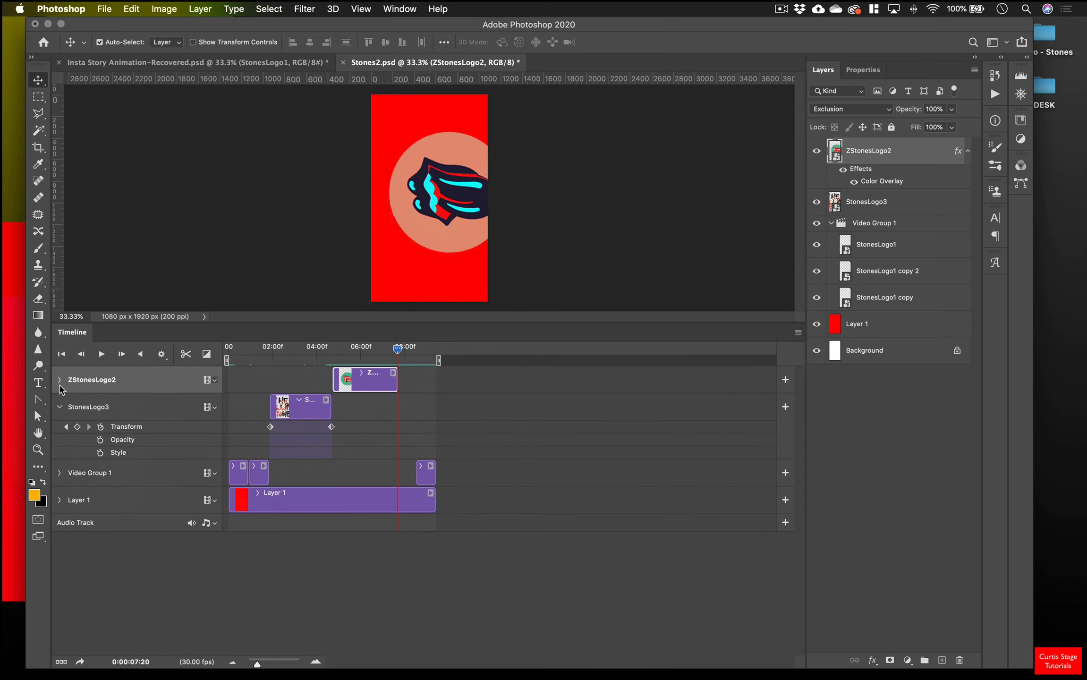
{"action": "left_click", "coordinate": [60, 407]}
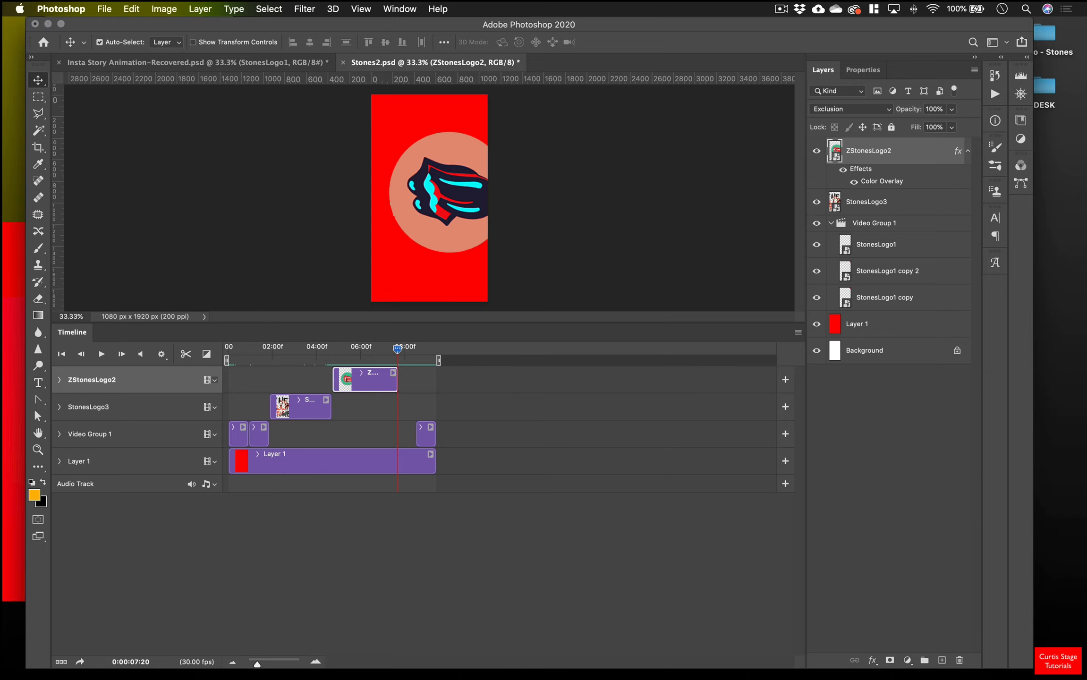
Place the Mick image from the desktop folder as a new layer at 0:00:07:20 and shift it slightly left and down on the canvas.
{"action": "left_click_drag", "start_coordinate": [1053, 87], "coordinate": [448, 208]}
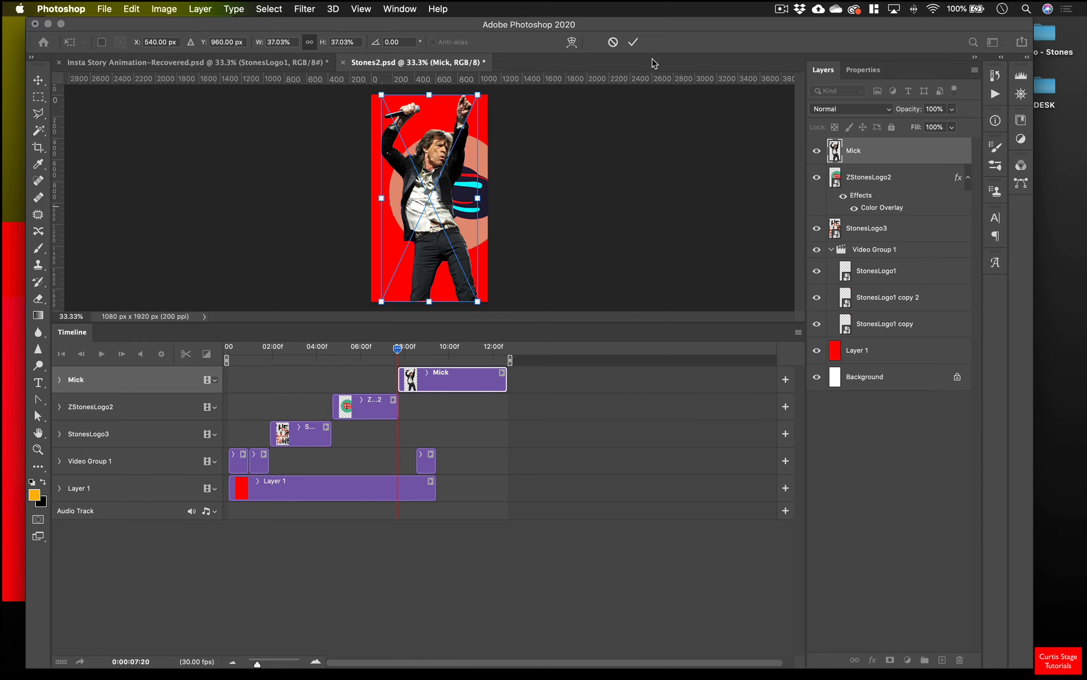
{"action": "left_click", "coordinate": [633, 43]}
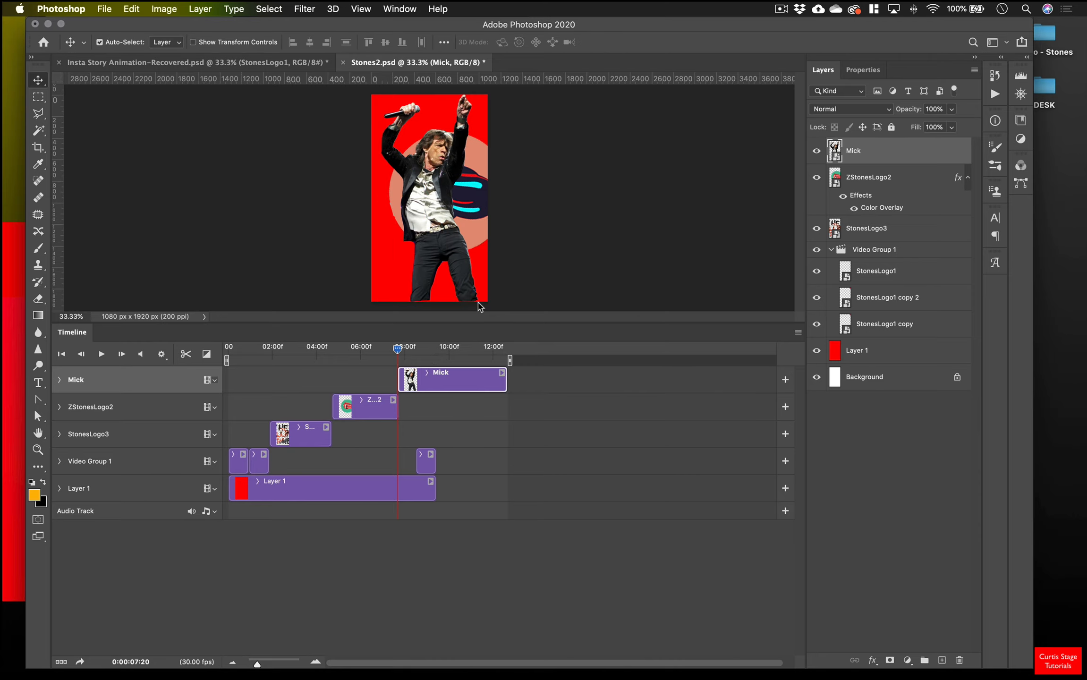
{"action": "mouse_move", "coordinate": [438, 220]}
{"action": "left_mouse_down"}
{"action": "mouse_move", "coordinate": [428, 236]}
{"action": "mouse_move", "coordinate": [444, 206]}
{"action": "mouse_move", "coordinate": [425, 230]}
{"action": "left_mouse_up"}
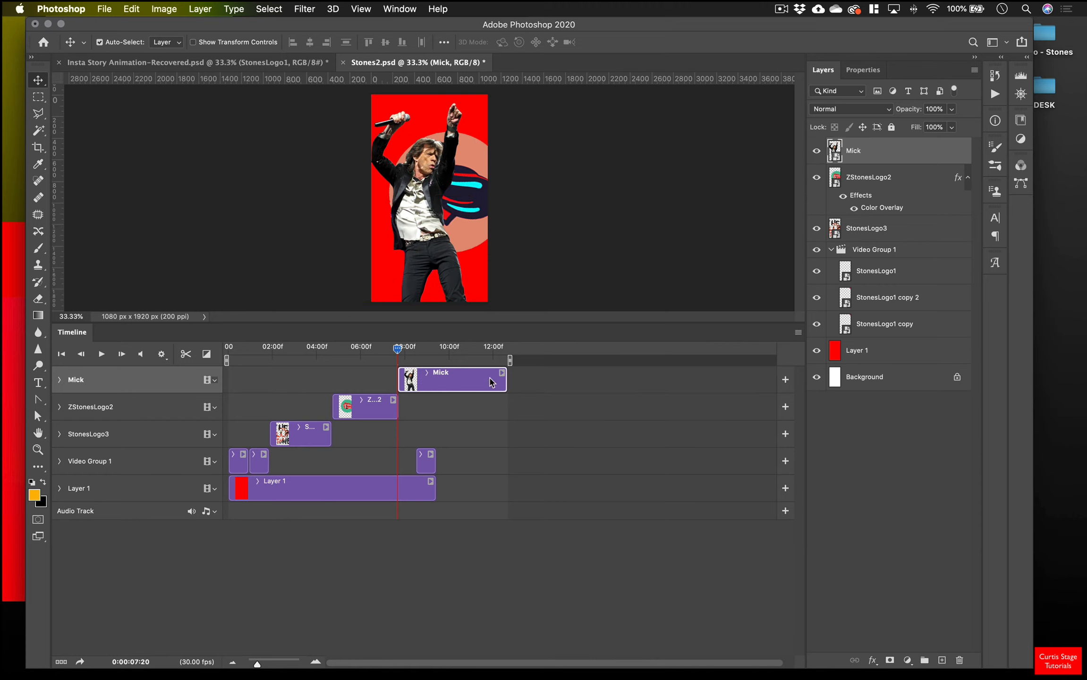
Trim the Mick clip to about 12 frames so that it starts right where the ZStonesLogo2 clip ends.
{"action": "left_click_drag", "start_coordinate": [503, 383], "coordinate": [406, 387]}
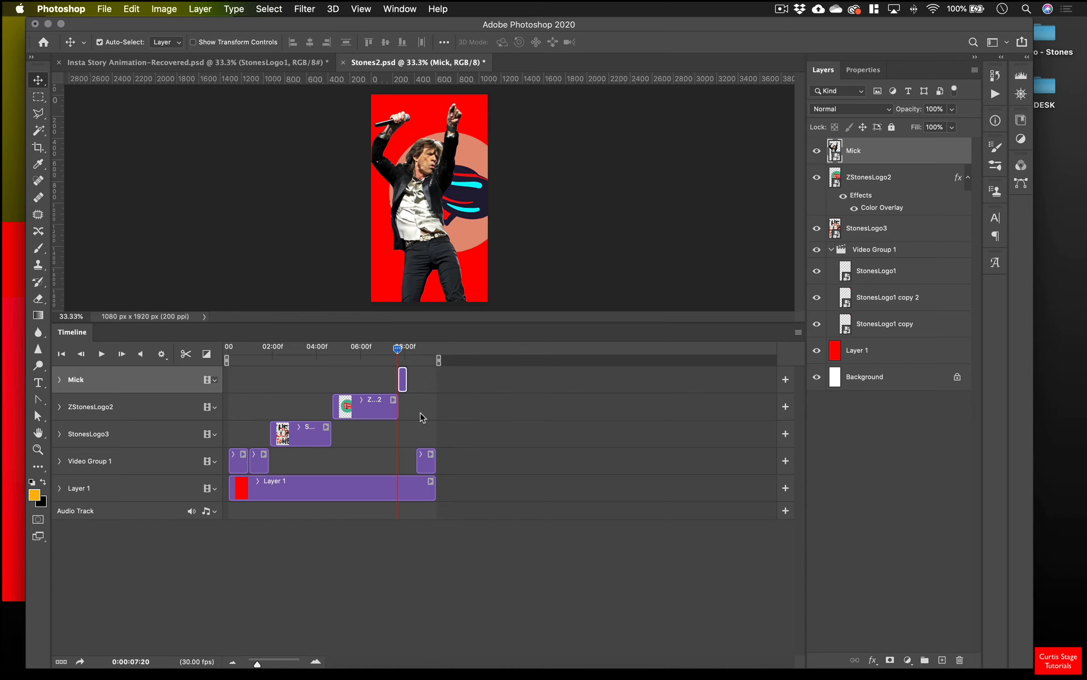
{"action": "left_click_drag", "start_coordinate": [263, 663], "coordinate": [272, 668]}
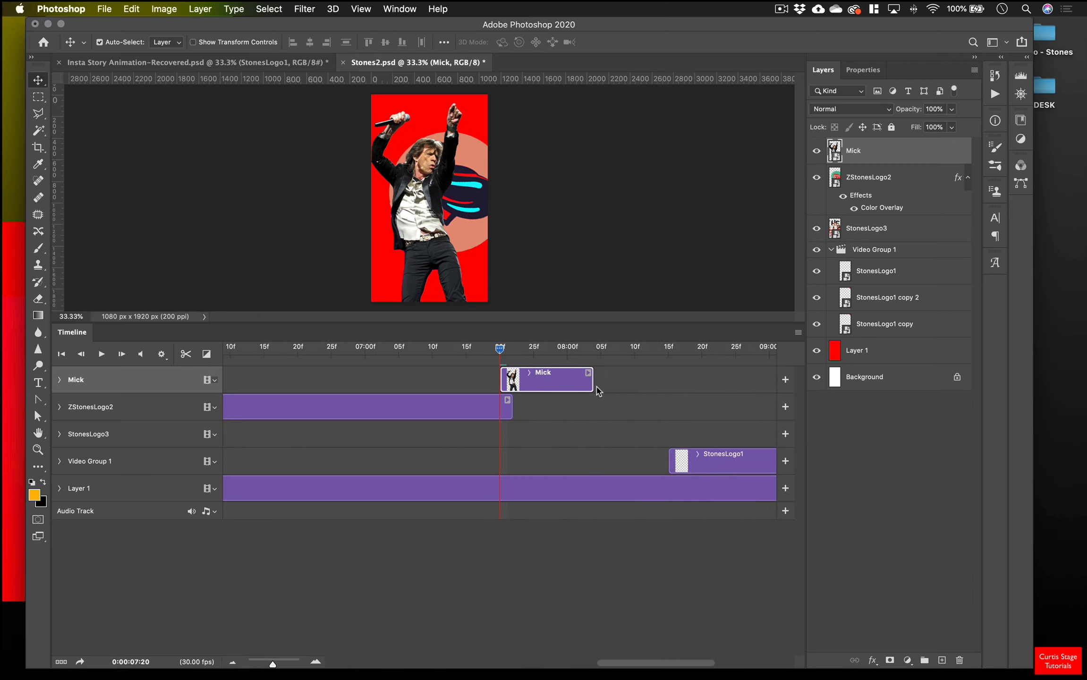
{"action": "mouse_move", "coordinate": [590, 385]}
{"action": "left_mouse_down"}
{"action": "mouse_move", "coordinate": [560, 386]}
{"action": "mouse_move", "coordinate": [558, 376]}
{"action": "mouse_move", "coordinate": [551, 383]}
{"action": "mouse_move", "coordinate": [570, 384]}
{"action": "mouse_move", "coordinate": [551, 385]}
{"action": "mouse_move", "coordinate": [580, 385]}
{"action": "left_mouse_up"}
{"action": "left_click_drag", "start_coordinate": [501, 350], "coordinate": [536, 361]}
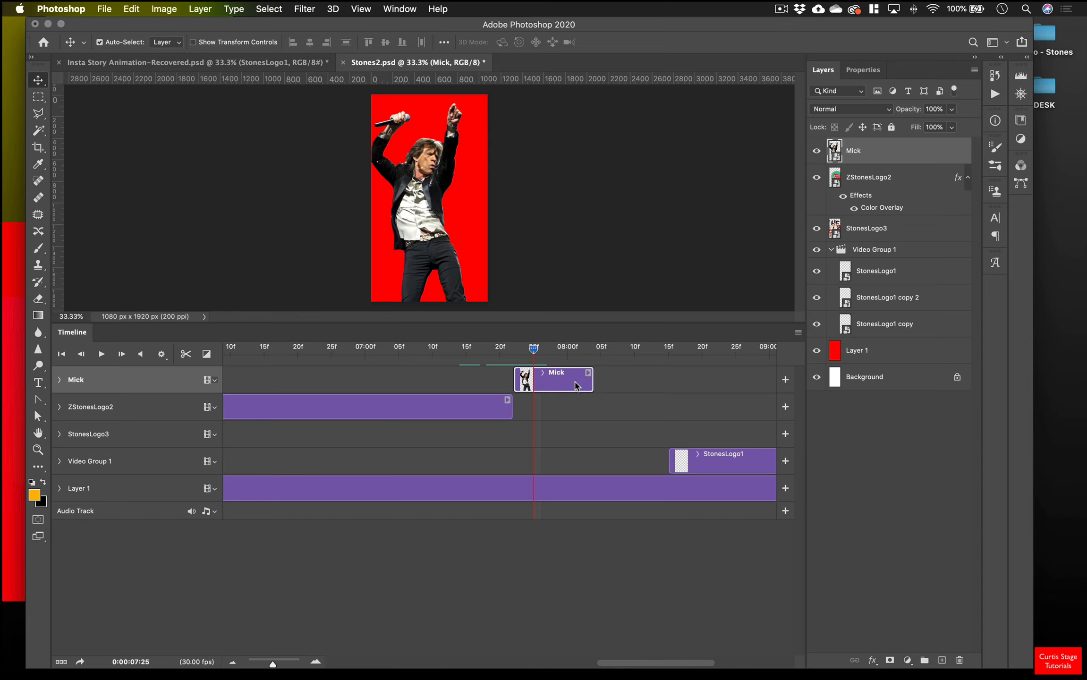
Duplicate the Mick layer at 0:00:08:03, trim the copy to about the same length, and place it behind Mick on one shared track.
{"action": "left_click_drag", "start_coordinate": [534, 350], "coordinate": [589, 348]}
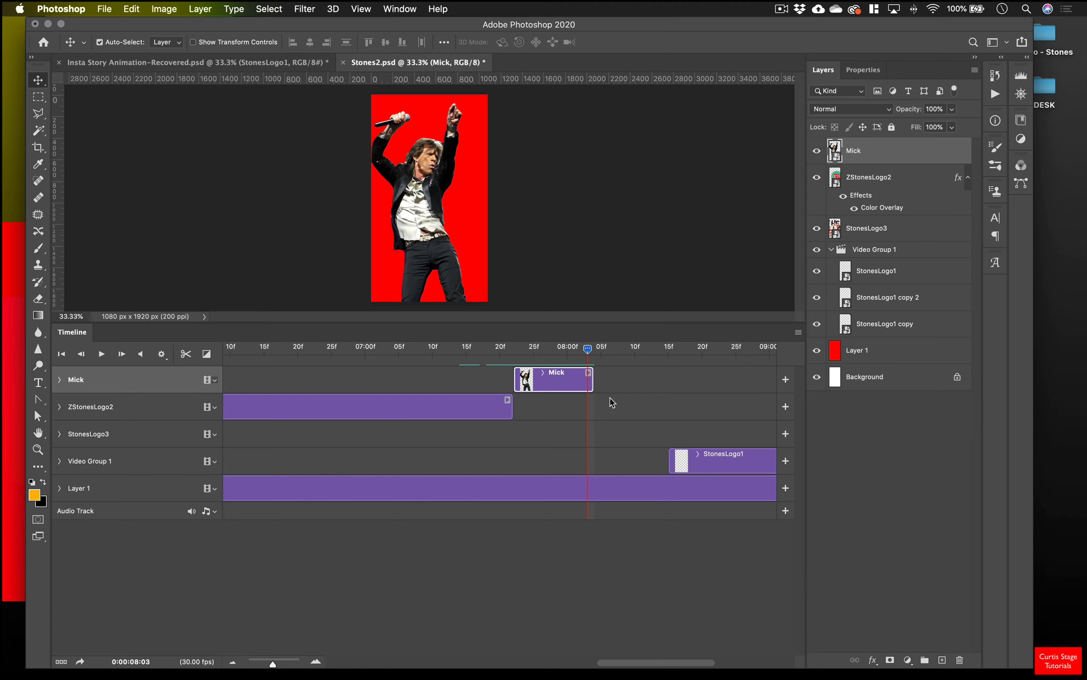
{"action": "key", "text": "super+j"}
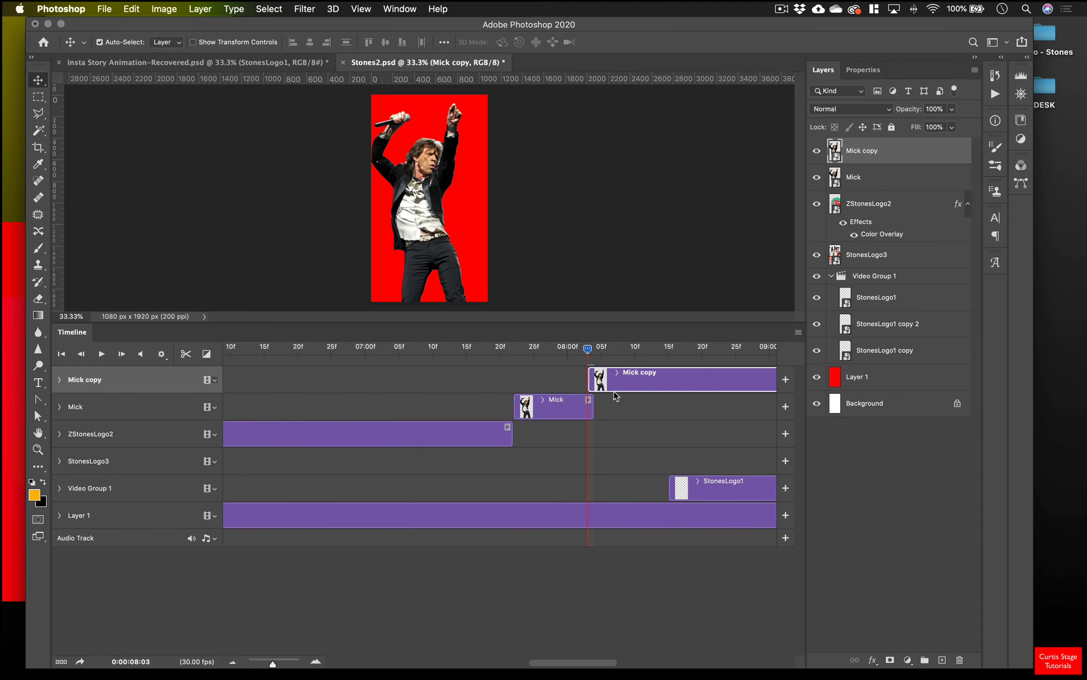
{"action": "scroll", "coordinate": [625, 410], "scroll_direction": "right", "scroll_amount": 15}
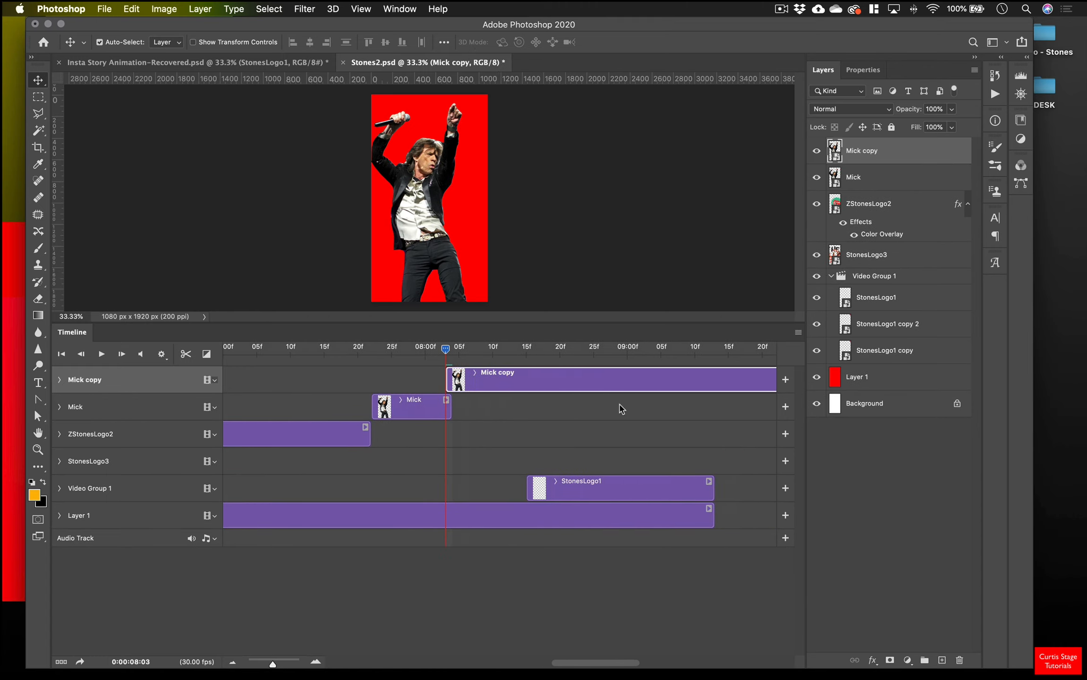
{"action": "scroll", "coordinate": [621, 409], "scroll_direction": "left", "scroll_amount": 10}
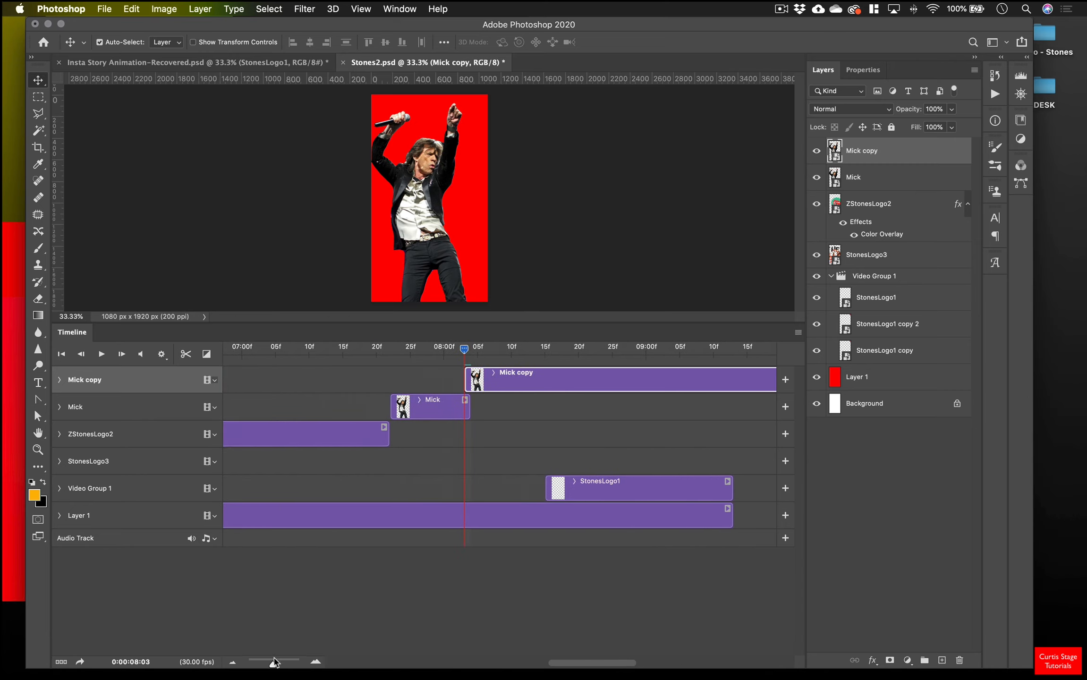
{"action": "left_click_drag", "start_coordinate": [274, 663], "coordinate": [259, 663]}
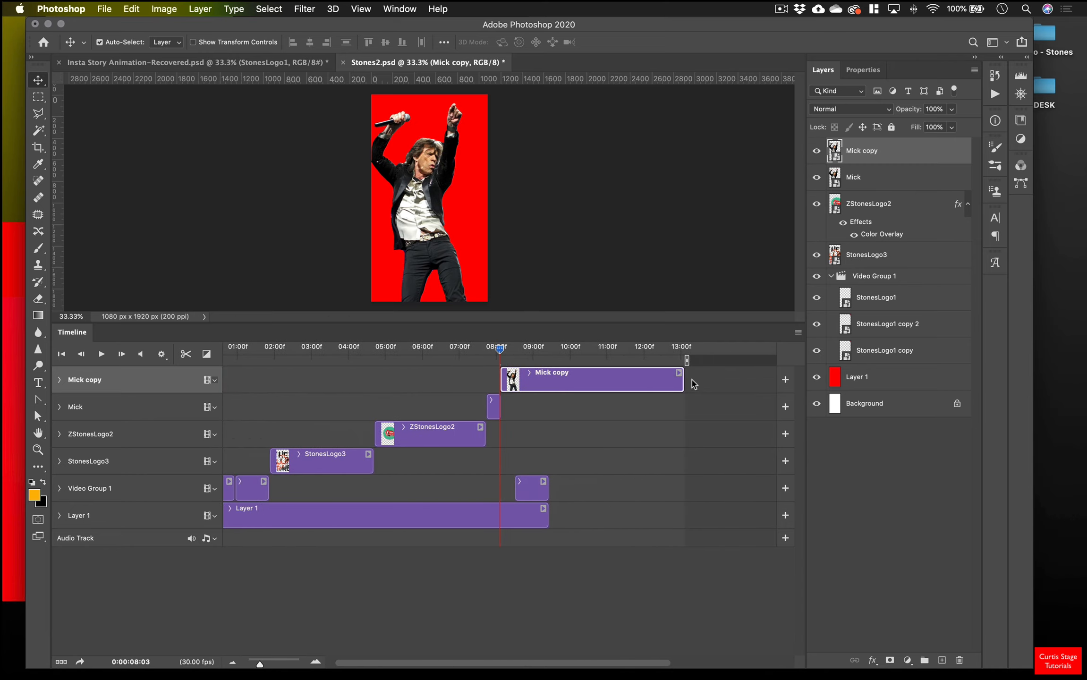
{"action": "mouse_move", "coordinate": [680, 383]}
{"action": "left_mouse_down"}
{"action": "mouse_move", "coordinate": [513, 394]}
{"action": "mouse_move", "coordinate": [508, 352]}
{"action": "left_mouse_up"}
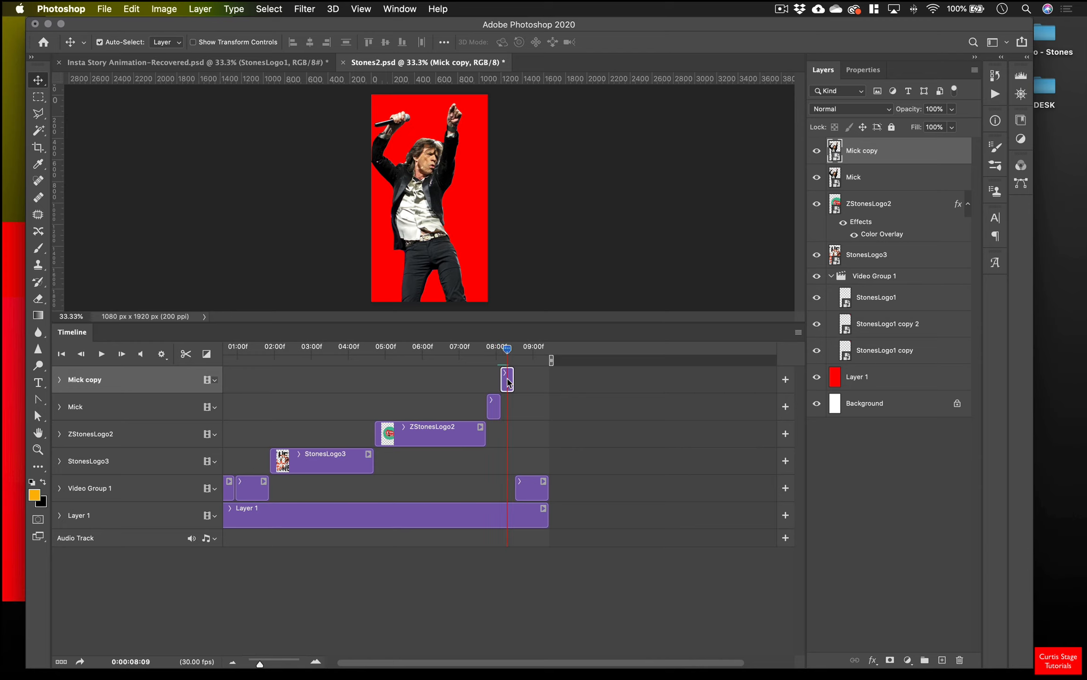
{"action": "left_click_drag", "start_coordinate": [511, 386], "coordinate": [507, 409]}
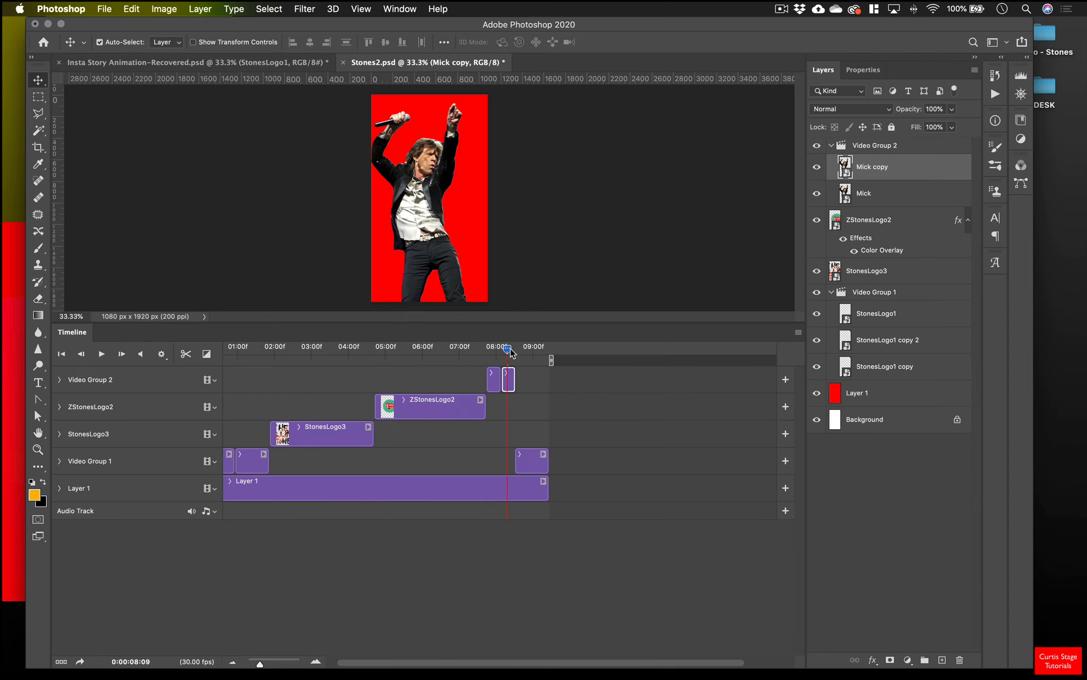
{"action": "mouse_move", "coordinate": [511, 349]}
{"action": "left_mouse_down"}
{"action": "mouse_move", "coordinate": [495, 351]}
{"action": "mouse_move", "coordinate": [510, 352]}
{"action": "left_mouse_up"}
Start a Puppet Warp on the Mick copy layer and enlarge the canvas view to show the mesh at 66.67%.
{"action": "left_click_drag", "start_coordinate": [493, 324], "coordinate": [492, 377]}
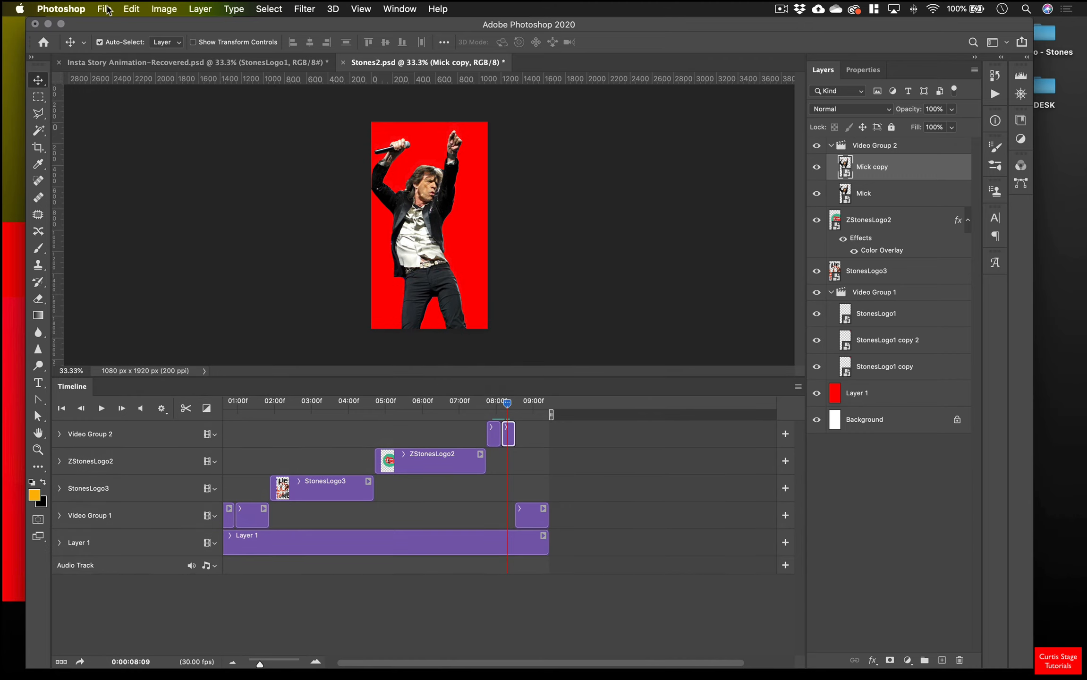
{"action": "left_click", "coordinate": [104, 9]}
{"action": "mouse_move", "coordinate": [143, 6]}
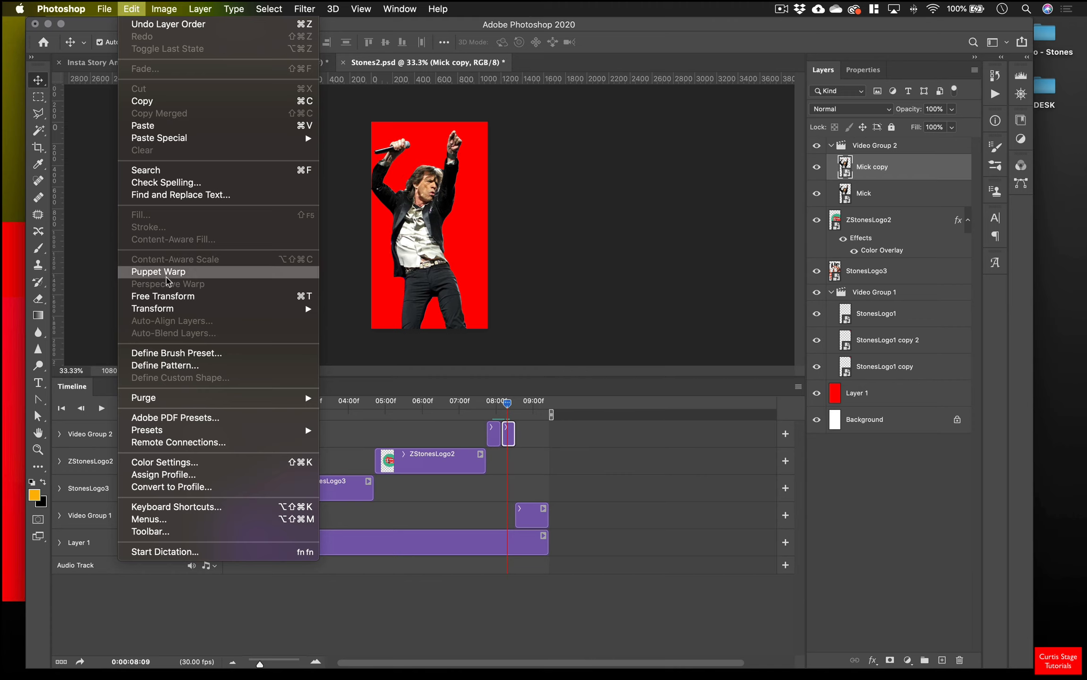
{"action": "left_click", "coordinate": [579, 430]}
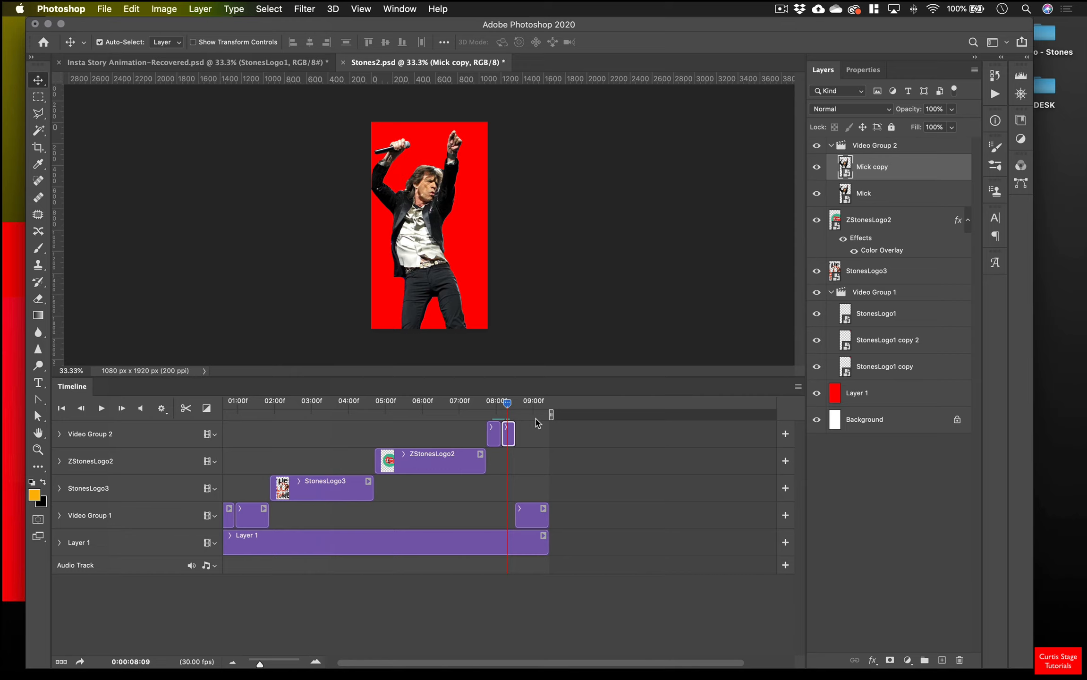
{"action": "left_click", "coordinate": [131, 11]}
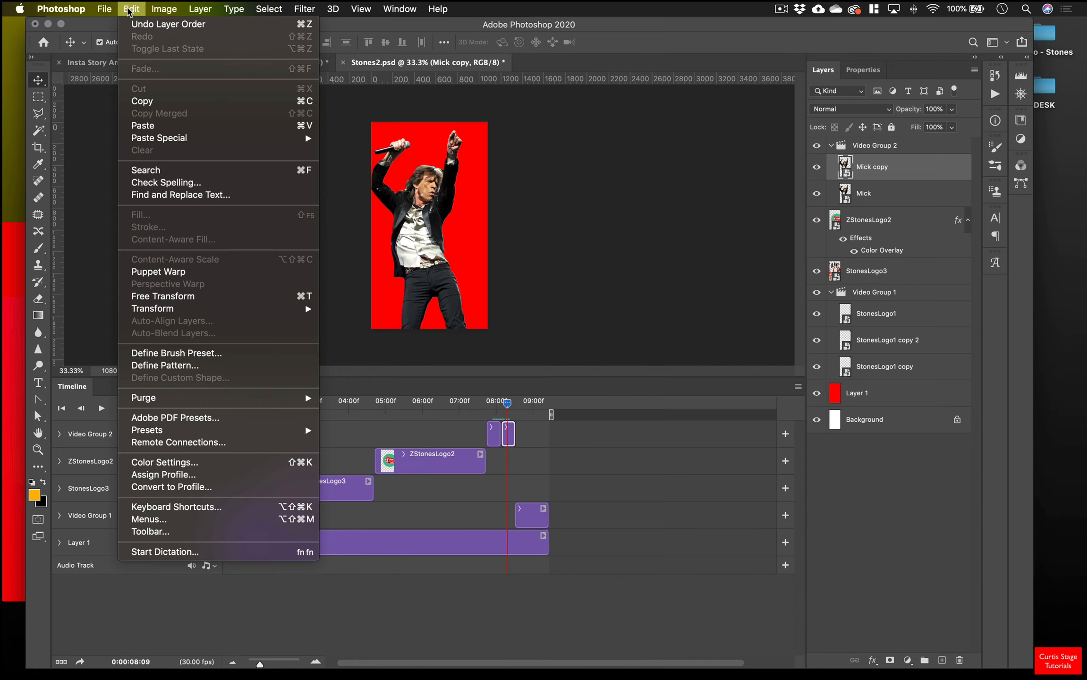
{"action": "left_click", "coordinate": [176, 273]}
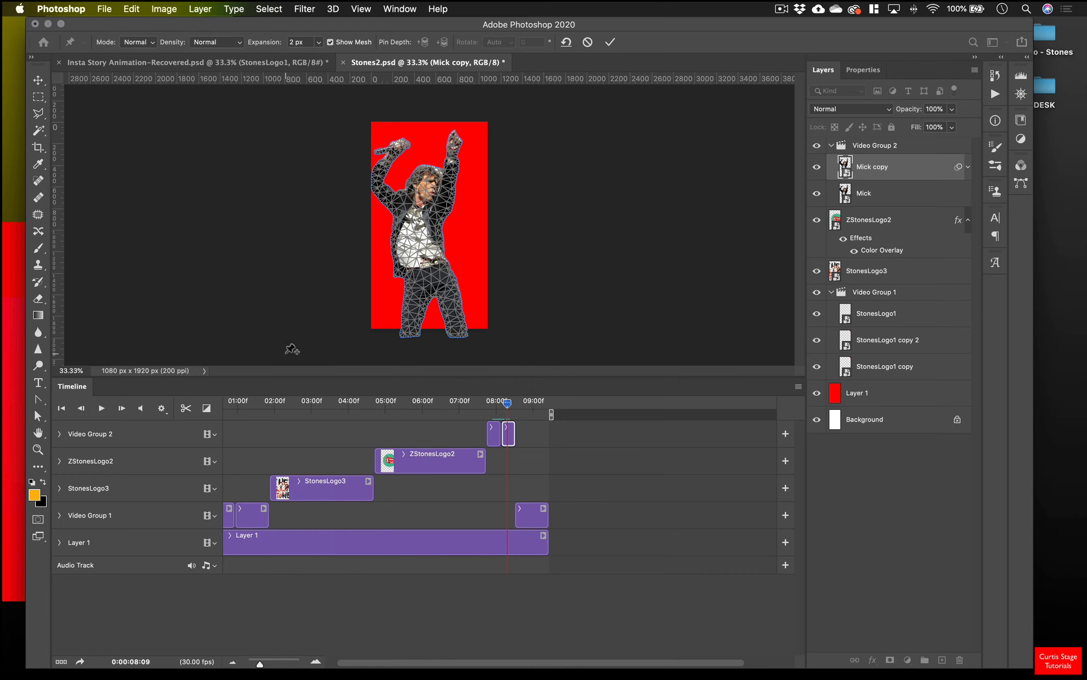
{"action": "key", "text": "super+plus"}
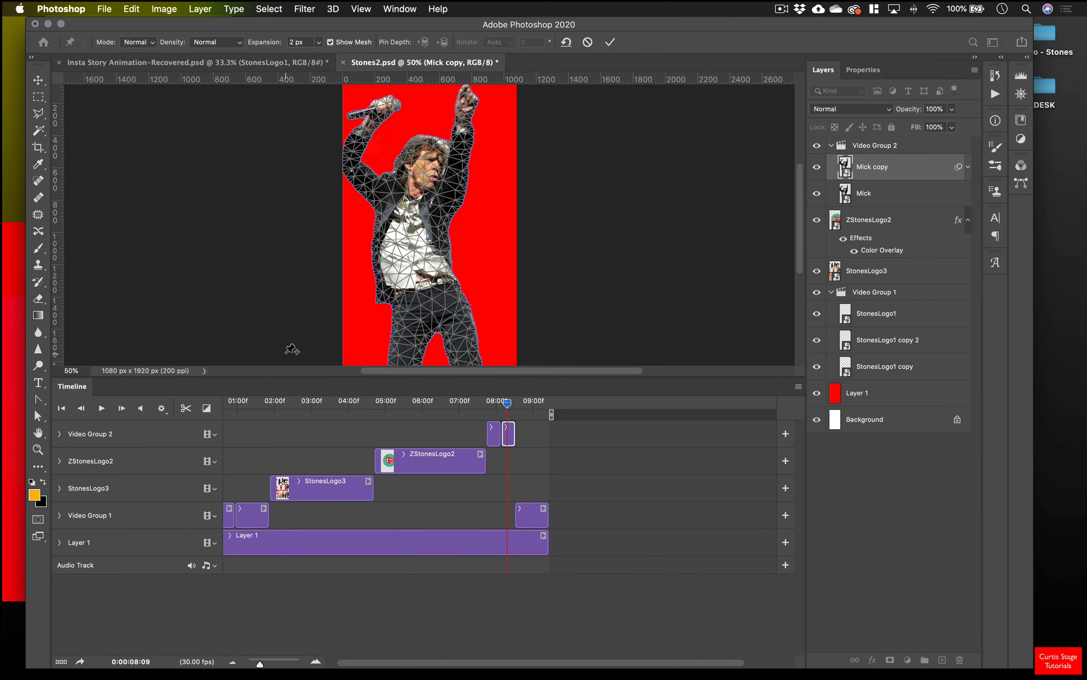
{"action": "left_click_drag", "start_coordinate": [291, 379], "coordinate": [282, 489]}
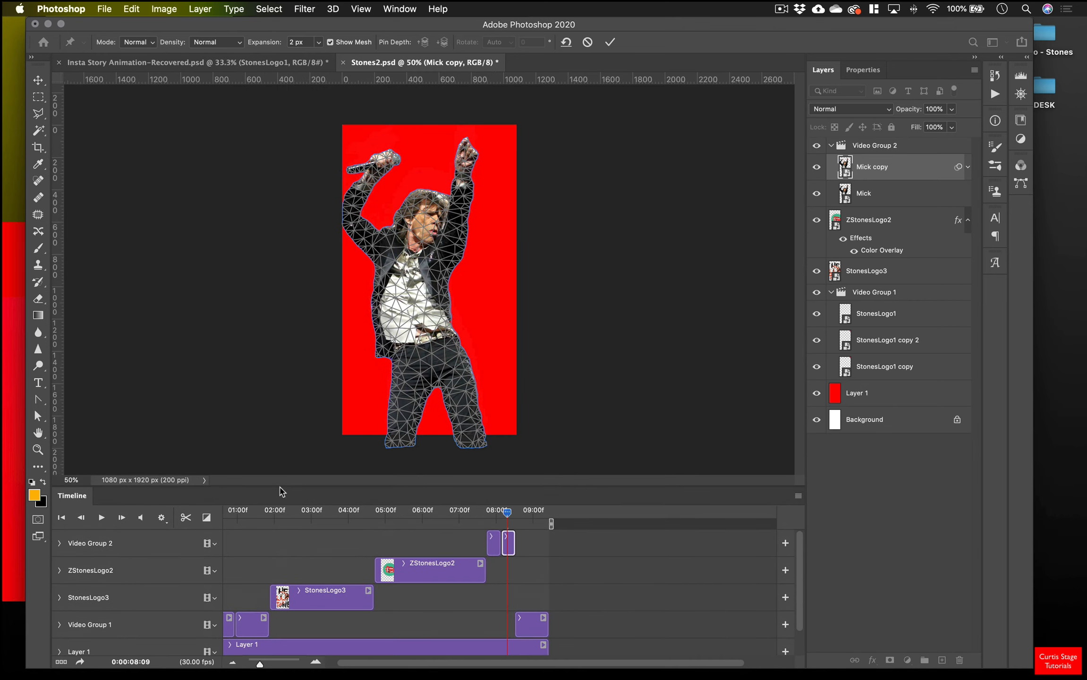
{"action": "key", "text": "super+plus"}
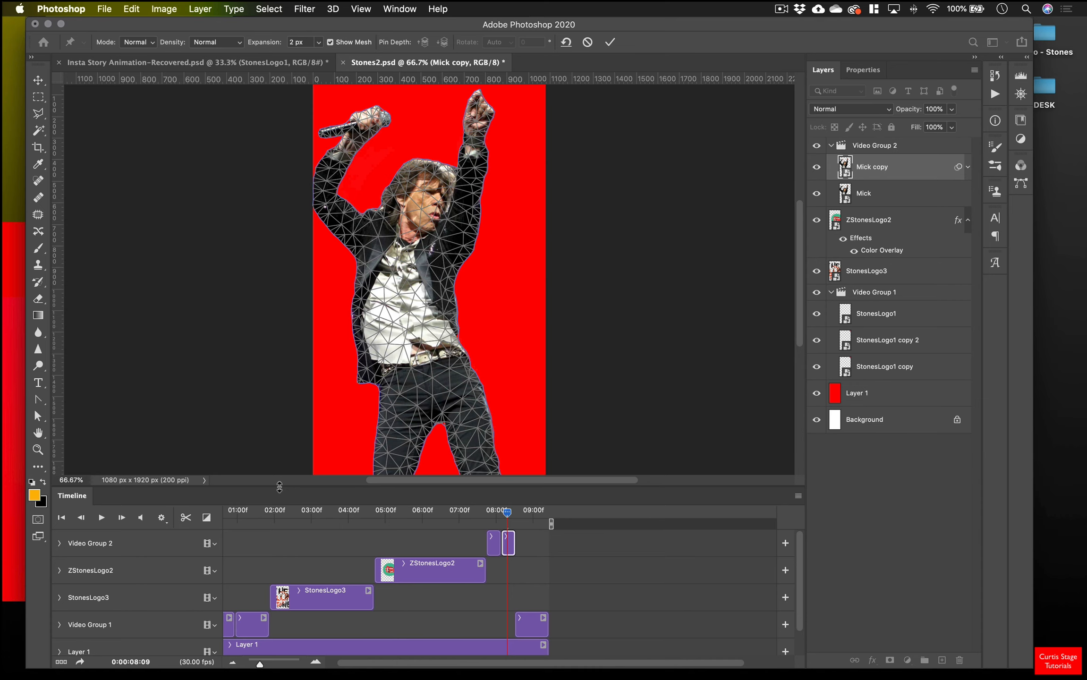
{"action": "left_click_drag", "start_coordinate": [279, 487], "coordinate": [279, 539]}
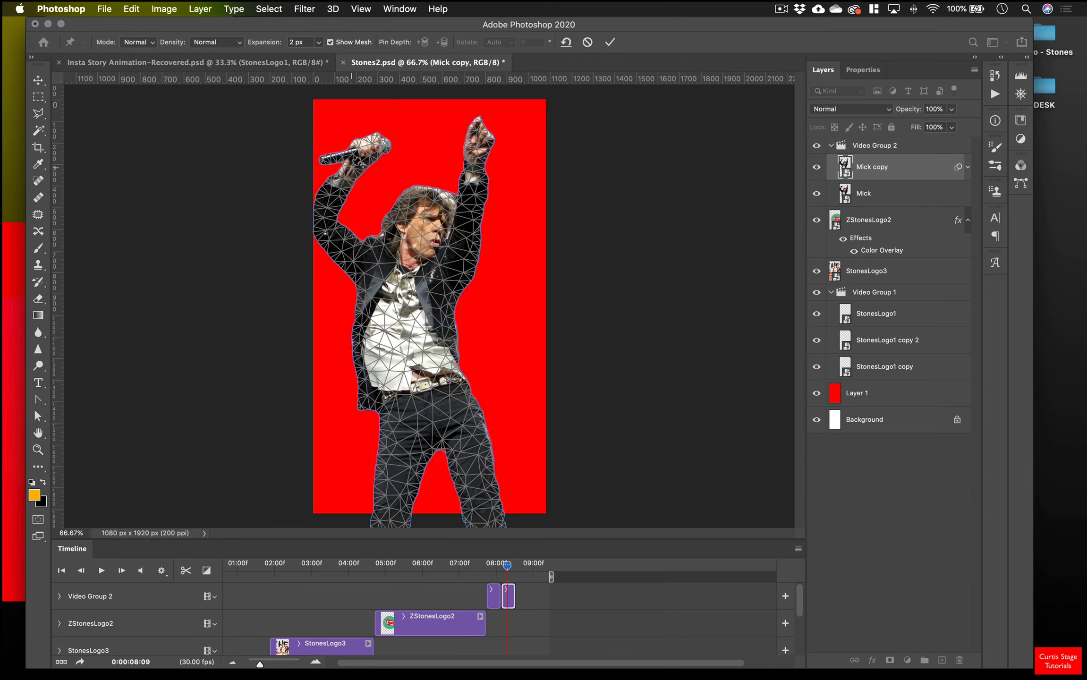
Add Puppet Warp pins on the forearm, elbow and shoulder of the figure's microphone arm.
{"action": "left_click", "coordinate": [339, 190]}
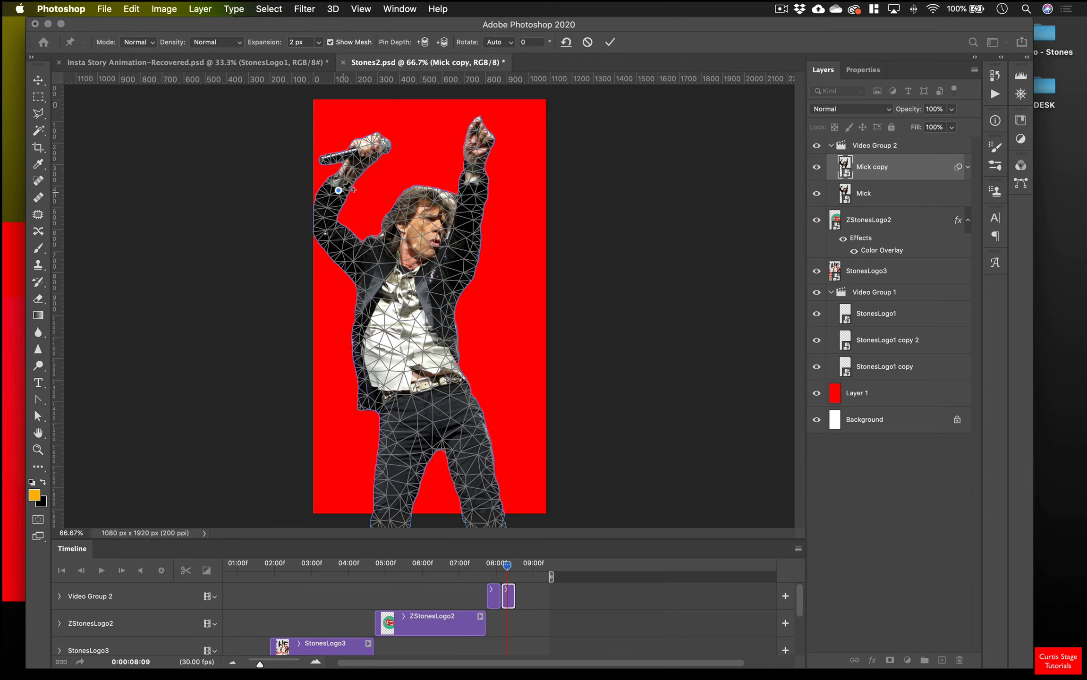
{"action": "mouse_move", "coordinate": [339, 191]}
{"action": "left_mouse_down"}
{"action": "mouse_move", "coordinate": [361, 199]}
{"action": "mouse_move", "coordinate": [339, 187]}
{"action": "left_mouse_up"}
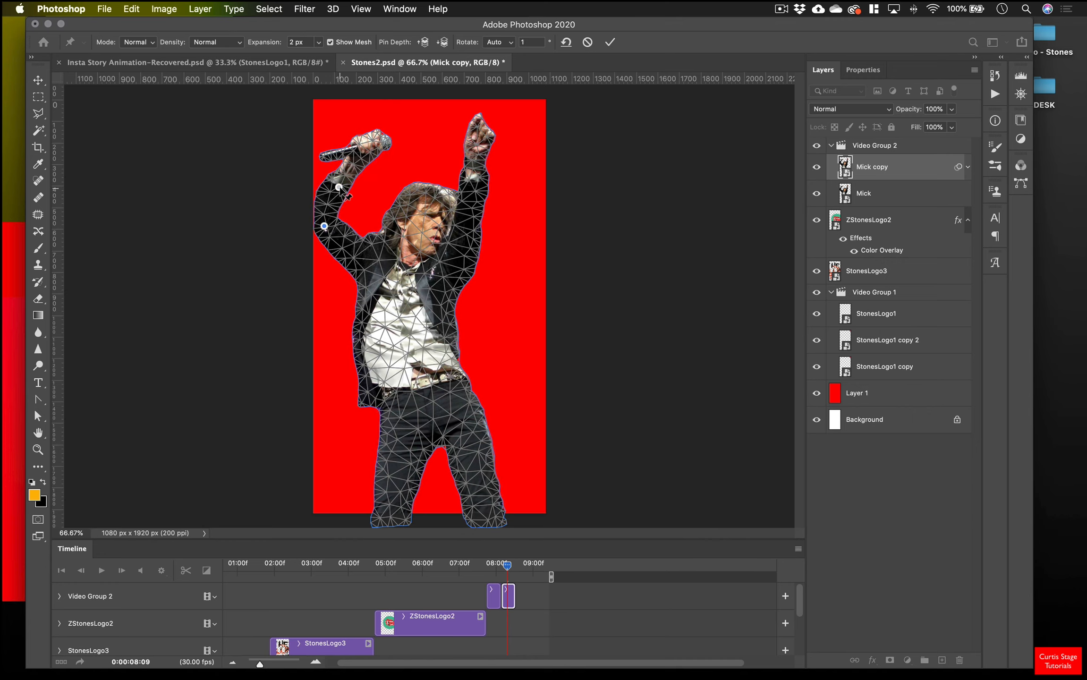
{"action": "left_click_drag", "start_coordinate": [341, 189], "coordinate": [325, 227]}
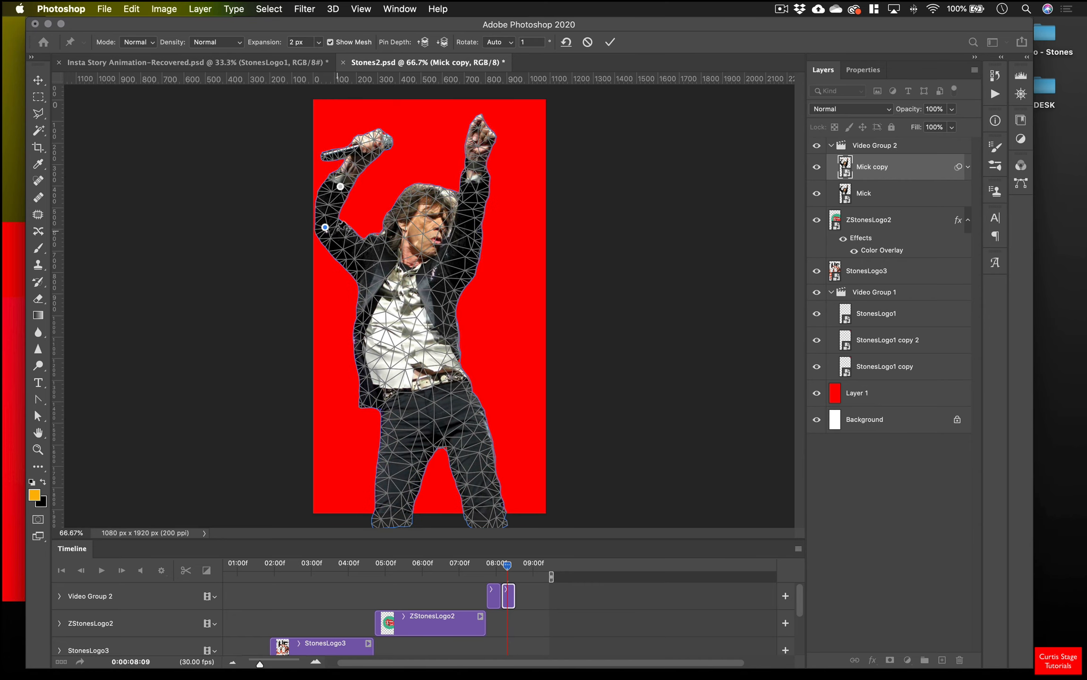
{"action": "left_click", "coordinate": [372, 250]}
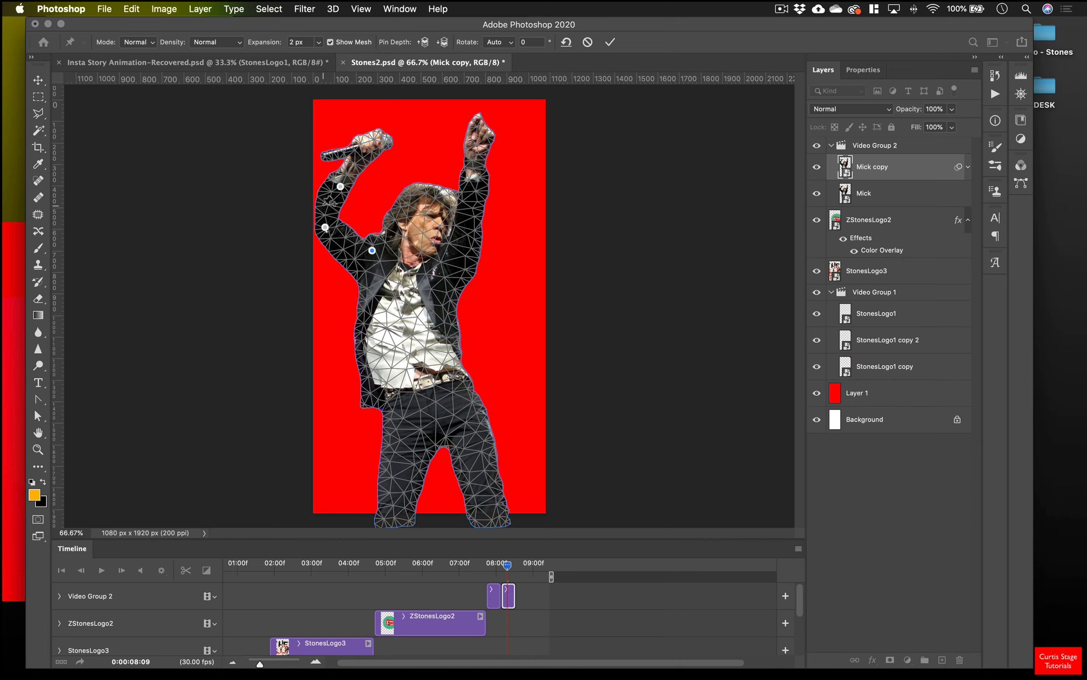
Bend the microphone forearm inward with its pin, move the shoulder pin slightly down and left to tilt the body, and apply the Puppet Warp.
{"action": "left_click_drag", "start_coordinate": [341, 187], "coordinate": [305, 188]}
{"action": "left_click_drag", "start_coordinate": [345, 200], "coordinate": [342, 195]}
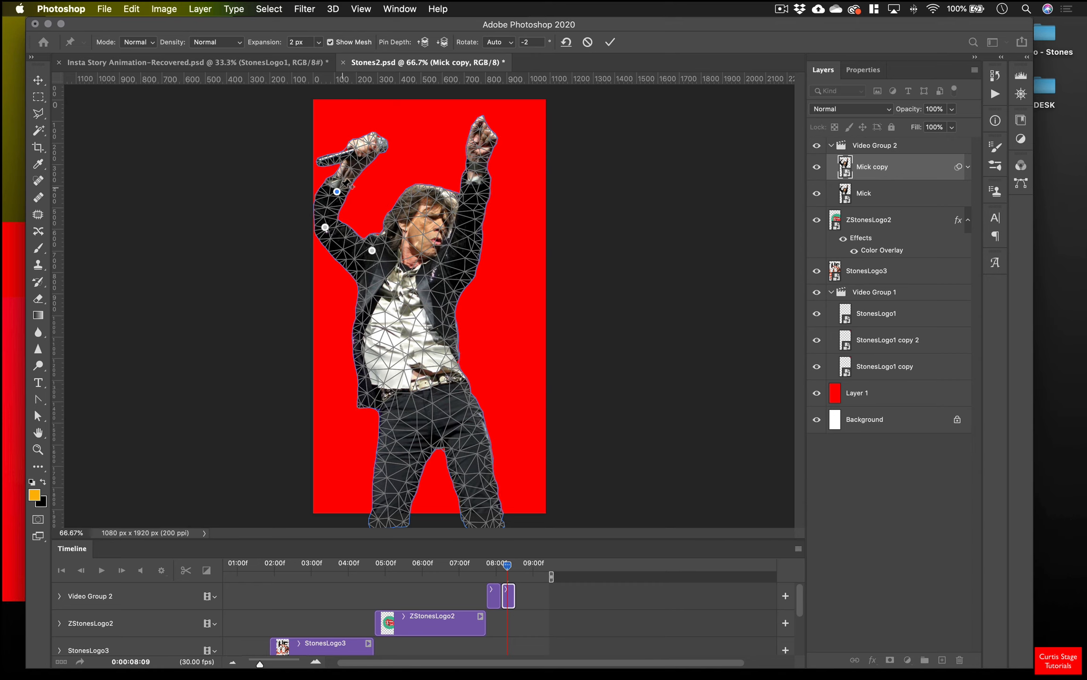
{"action": "left_click_drag", "start_coordinate": [337, 191], "coordinate": [344, 198]}
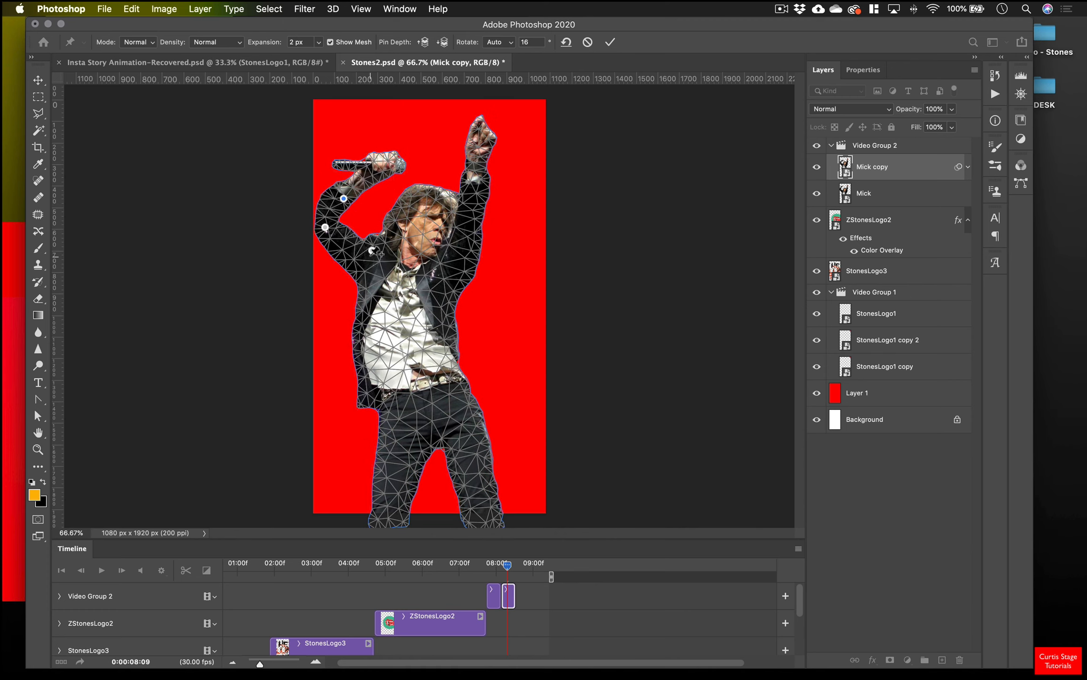
{"action": "left_click_drag", "start_coordinate": [371, 251], "coordinate": [365, 256]}
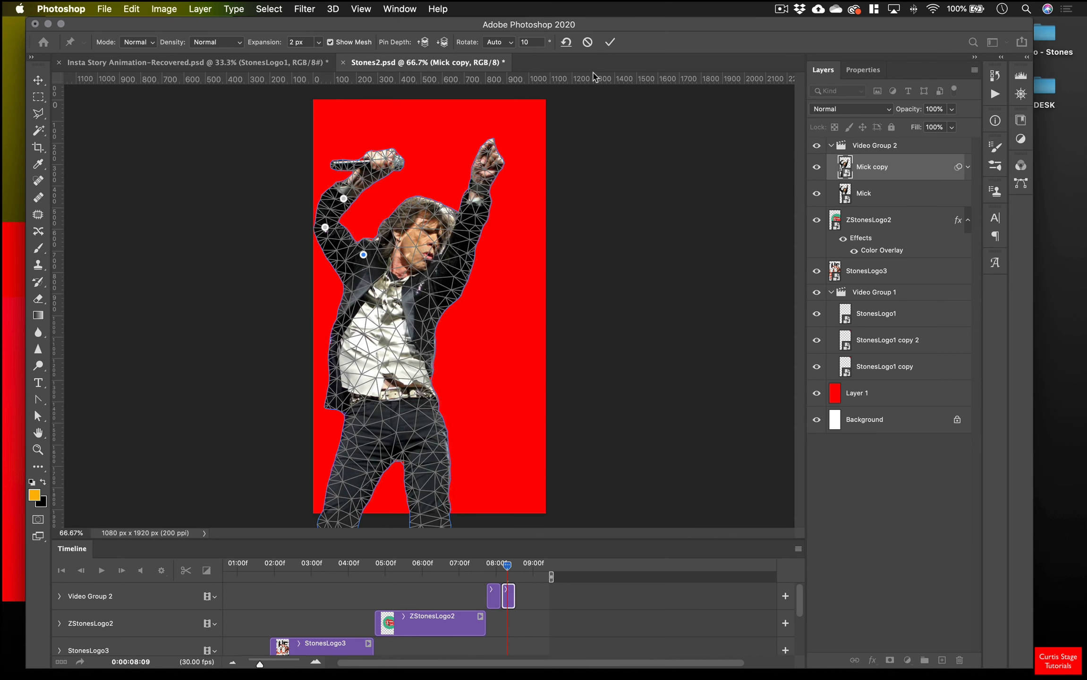
{"action": "left_click", "coordinate": [610, 43]}
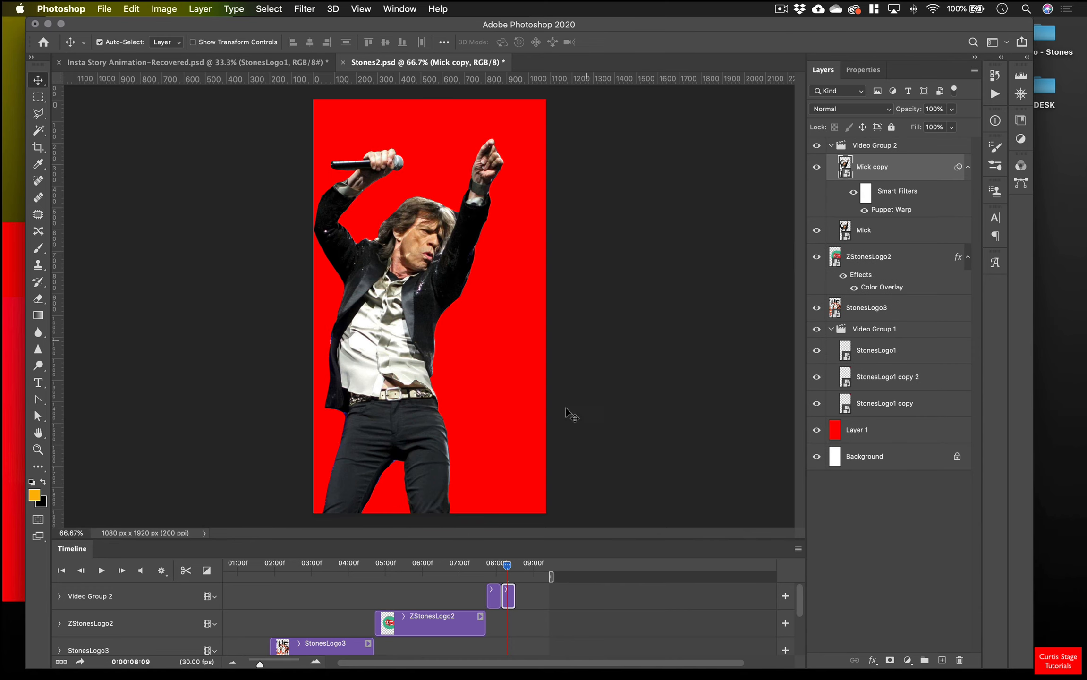
{"action": "mouse_move", "coordinate": [506, 570]}
{"action": "left_mouse_down"}
{"action": "mouse_move", "coordinate": [495, 573]}
{"action": "mouse_move", "coordinate": [509, 568]}
{"action": "left_mouse_up"}
{"action": "right_click", "coordinate": [921, 174]}
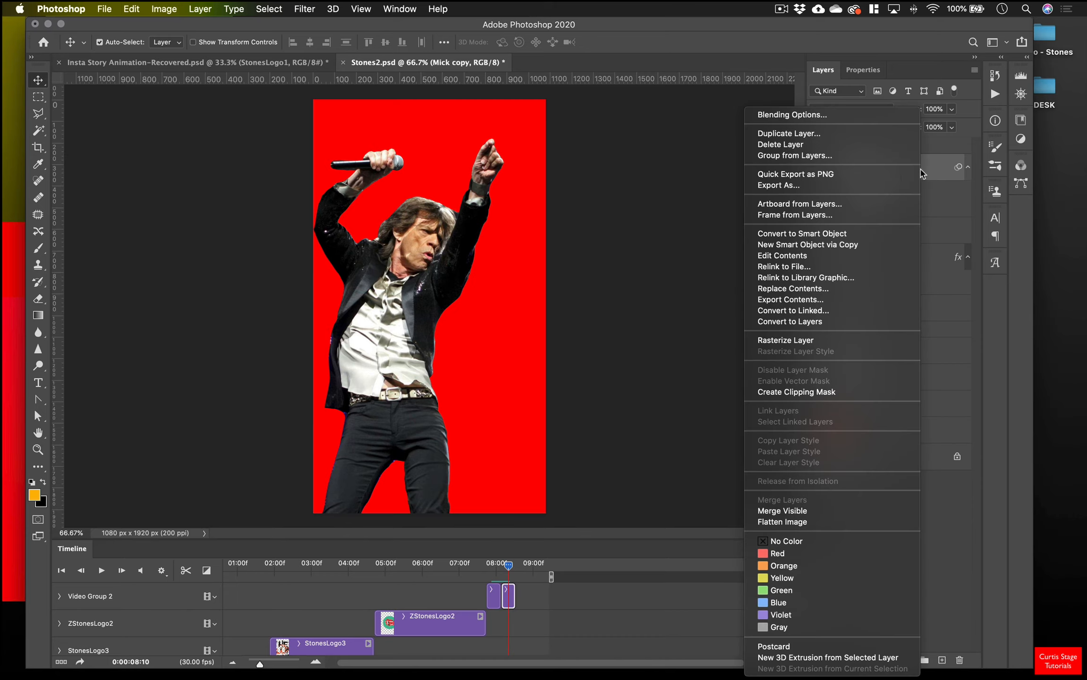
{"action": "left_click", "coordinate": [819, 135]}
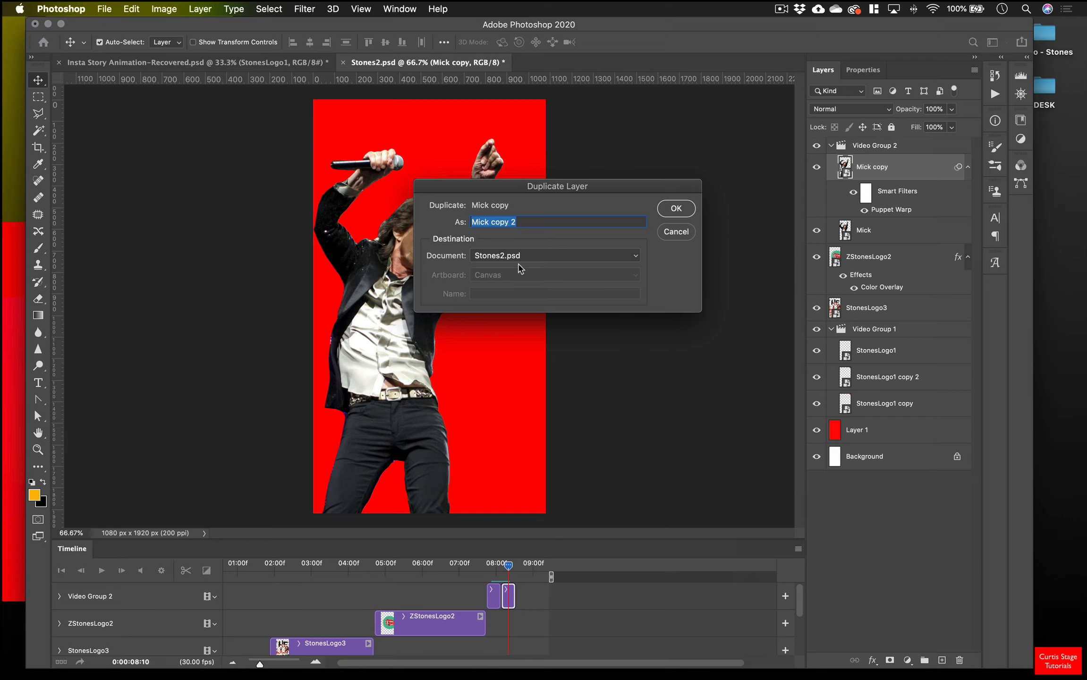
{"action": "left_click", "coordinate": [497, 262]}
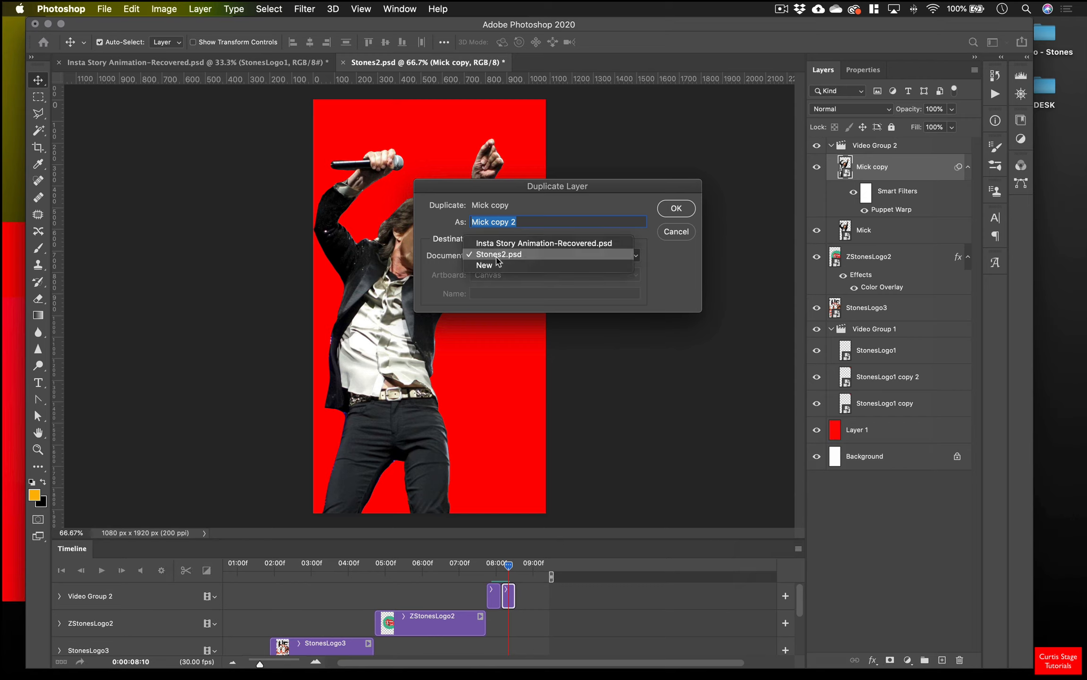
{"action": "left_click", "coordinate": [527, 259]}
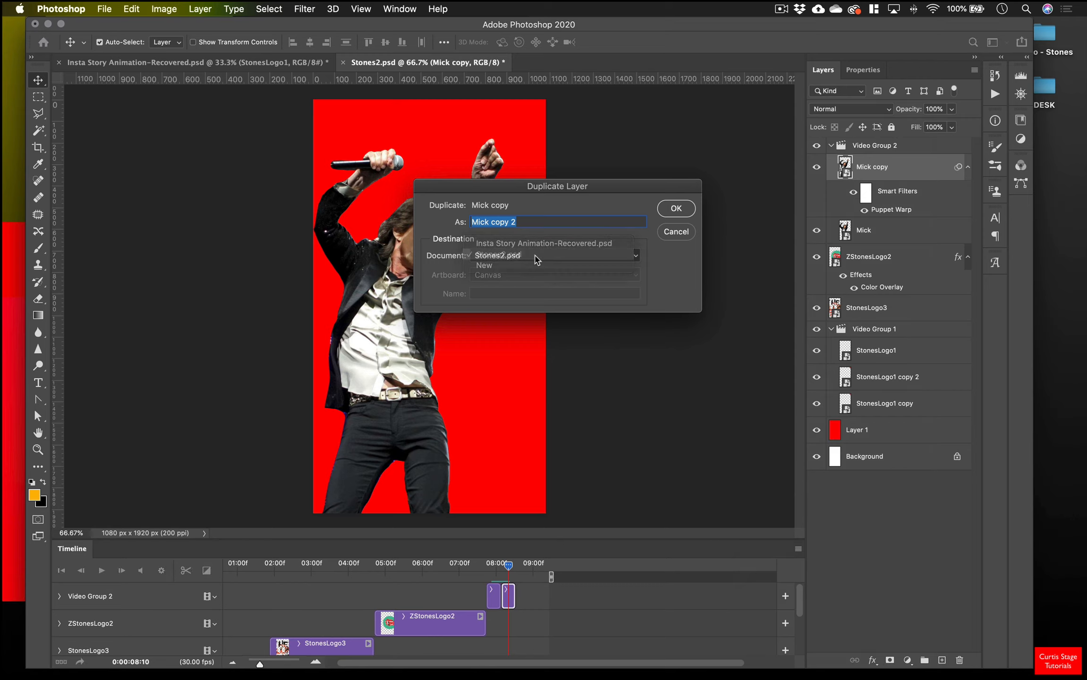
{"action": "left_click", "coordinate": [676, 211]}
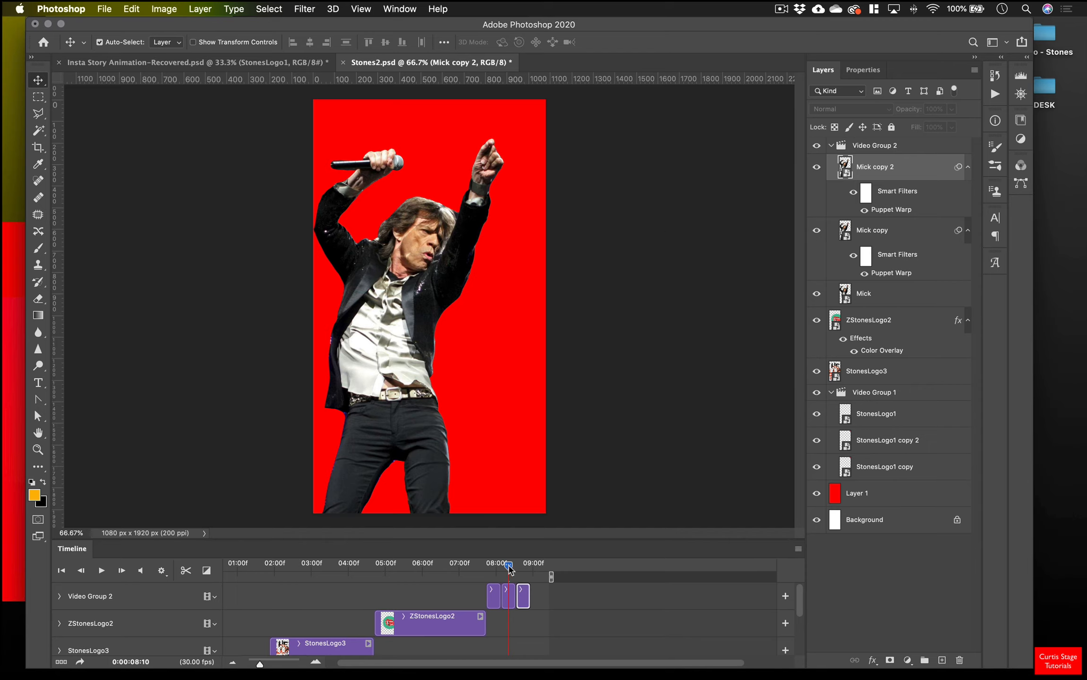
{"action": "mouse_move", "coordinate": [508, 569]}
{"action": "left_mouse_down"}
{"action": "mouse_move", "coordinate": [528, 577]}
{"action": "mouse_move", "coordinate": [474, 578]}
{"action": "mouse_move", "coordinate": [523, 579]}
{"action": "left_mouse_up"}
{"action": "key", "text": "Delete"}
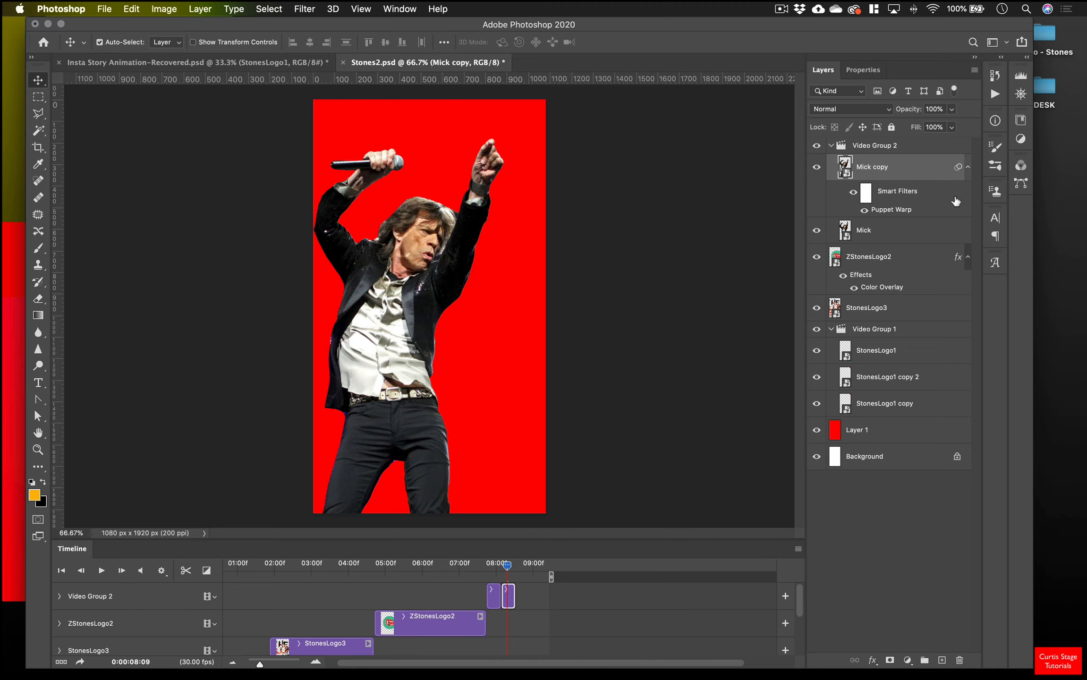
Duplicate the Mick copy layer and trim the new clip so it ends just past 0:00:09:00.
{"action": "left_click_drag", "start_coordinate": [507, 567], "coordinate": [510, 573]}
{"action": "key", "text": "super+j"}
{"action": "left_click_drag", "start_coordinate": [698, 596], "coordinate": [535, 603]}
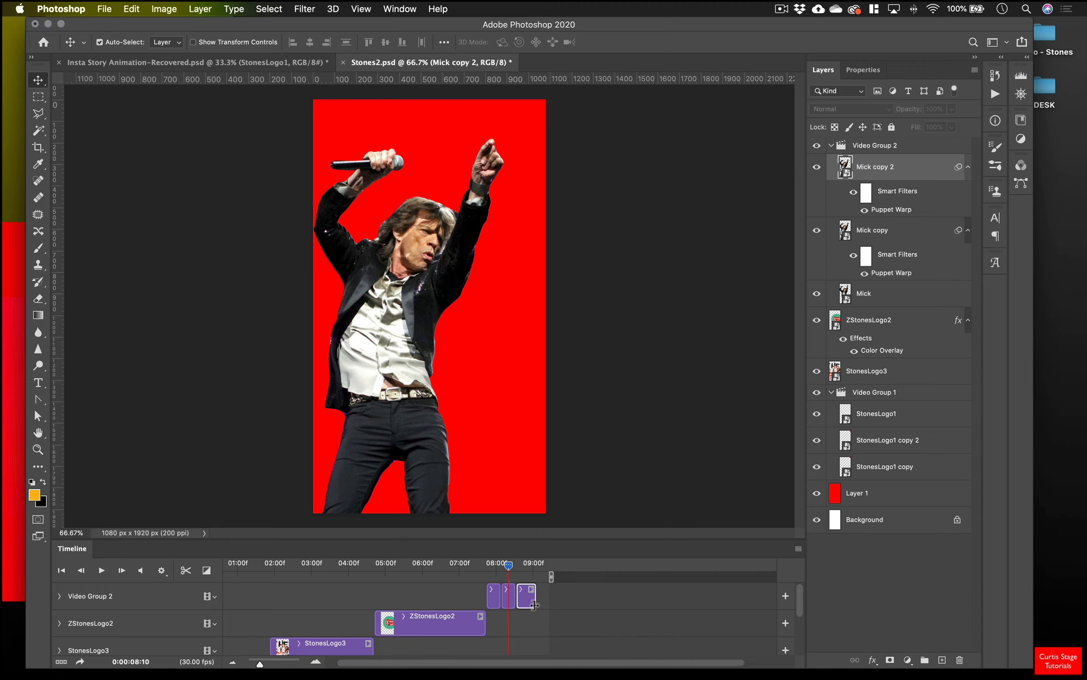
Shift the last StonesLogo1 clip in Video Group 1 later so it starts at about 0:00:11:00, clear of the Mick clips.
{"action": "left_click_drag", "start_coordinate": [508, 565], "coordinate": [531, 598]}
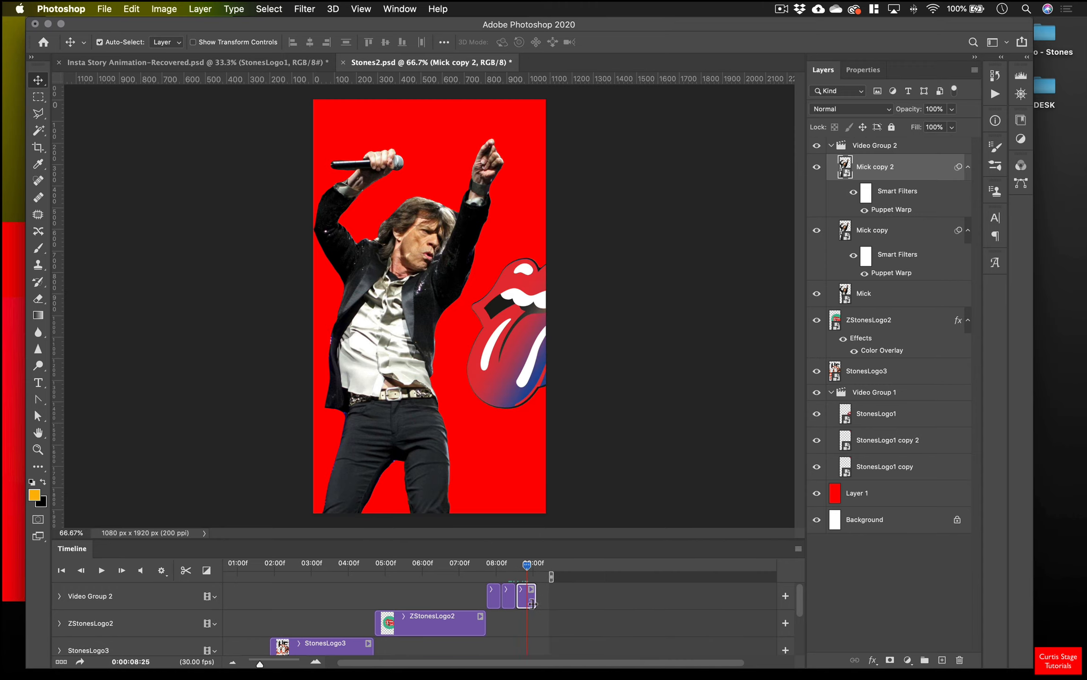
{"action": "scroll", "coordinate": [527, 590], "scroll_direction": "down", "scroll_amount": 5}
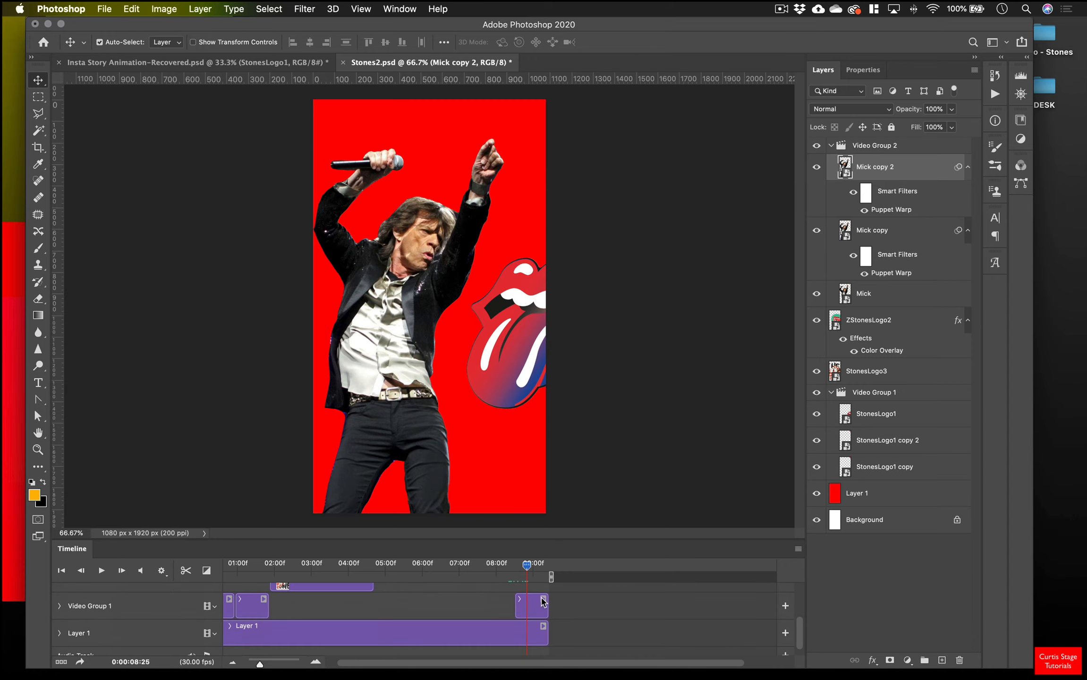
{"action": "left_click_drag", "start_coordinate": [530, 610], "coordinate": [622, 611]}
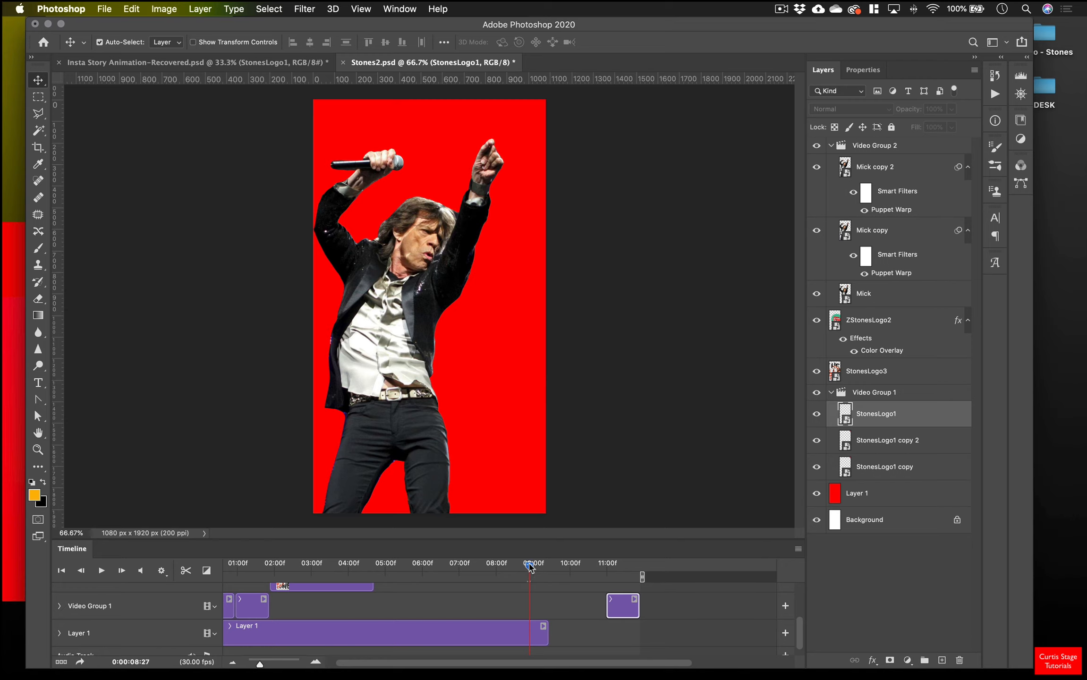
Reopen the Puppet Warp of Mick copy 2, raise the microphone forearm with its pin, and nudge the elbow pin inward.
{"action": "scroll", "coordinate": [539, 596], "scroll_direction": "up", "scroll_amount": 5}
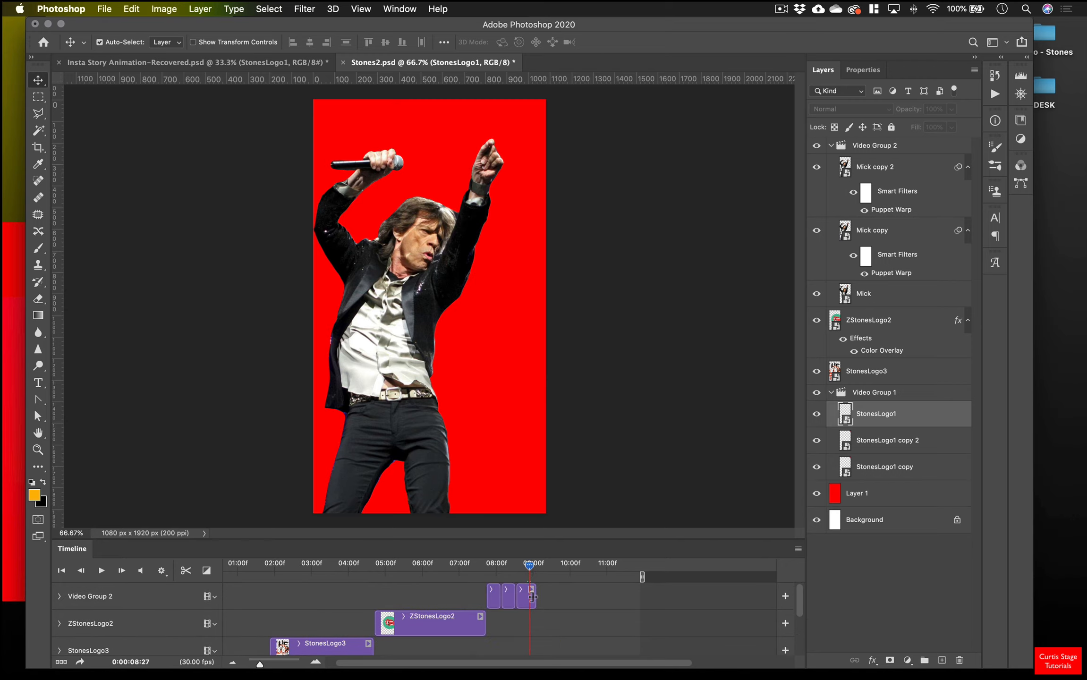
{"action": "left_click_drag", "start_coordinate": [532, 596], "coordinate": [532, 565]}
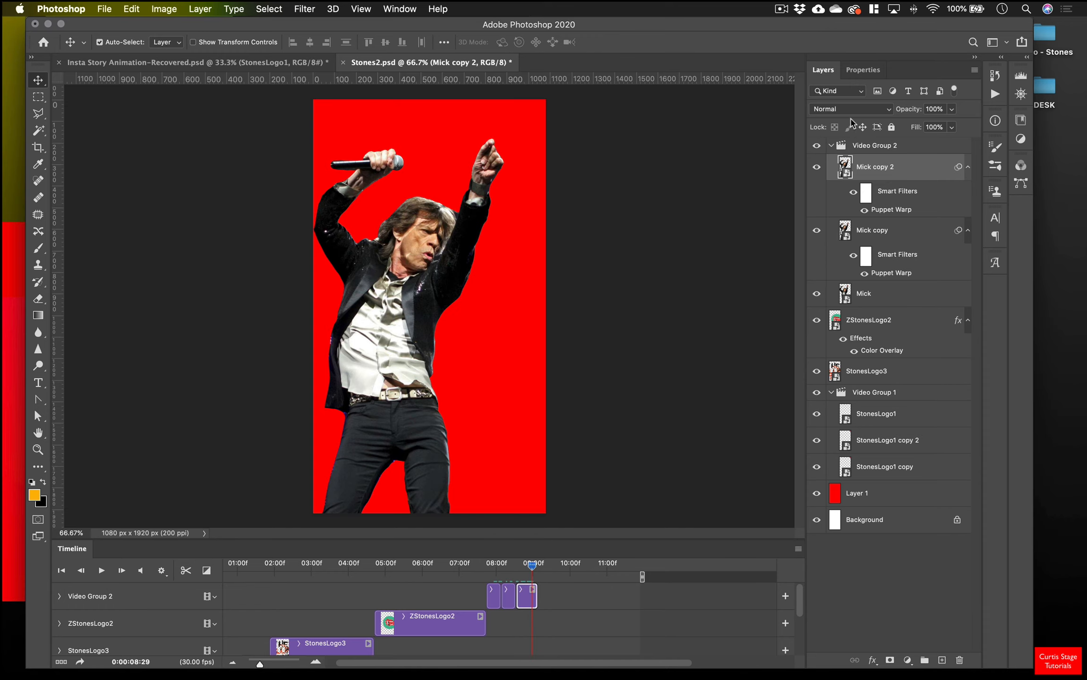
{"action": "double_click", "coordinate": [890, 211]}
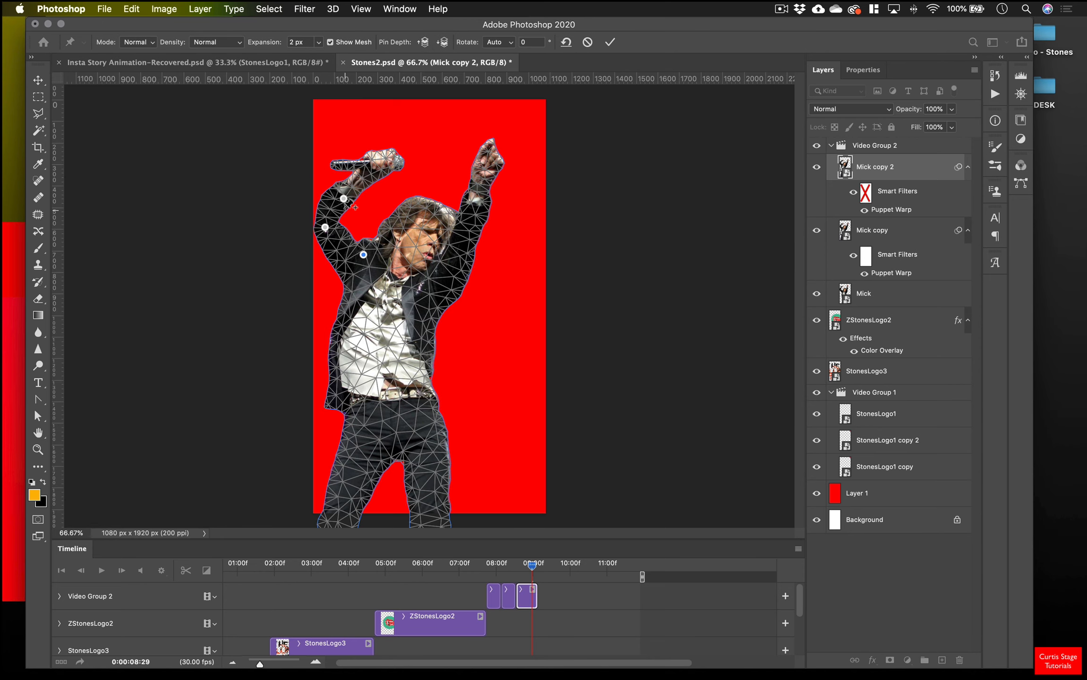
{"action": "left_click_drag", "start_coordinate": [344, 198], "coordinate": [338, 182]}
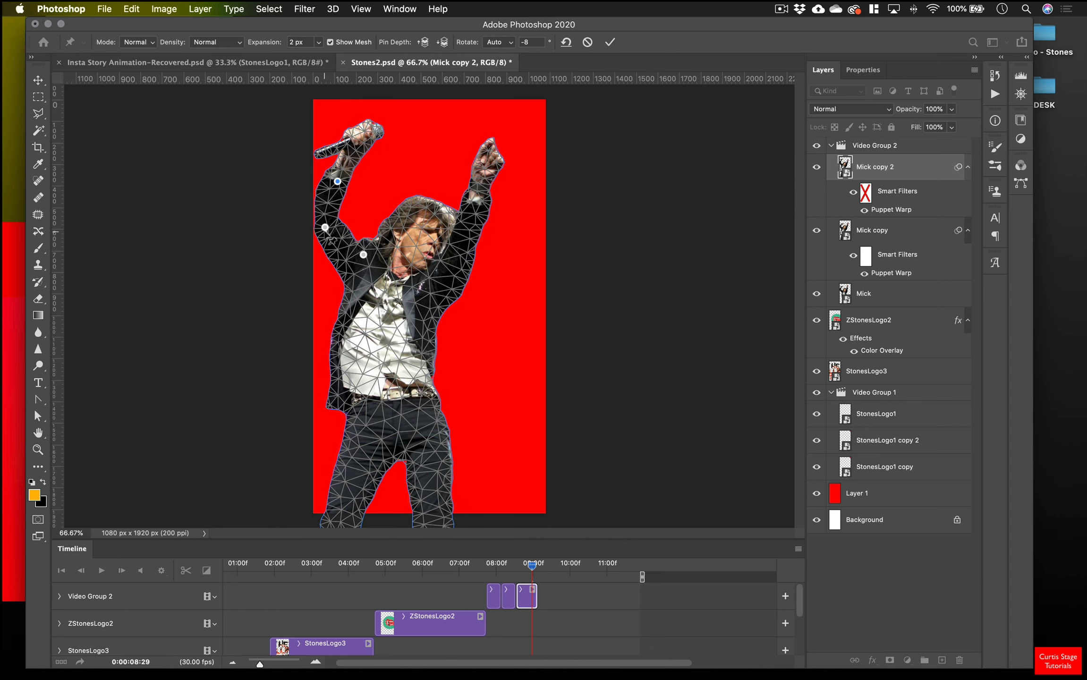
{"action": "left_click_drag", "start_coordinate": [325, 227], "coordinate": [332, 230]}
Add a Puppet Warp pin on each hip of the figure and shift both pins slightly right.
{"action": "left_click", "coordinate": [413, 439]}
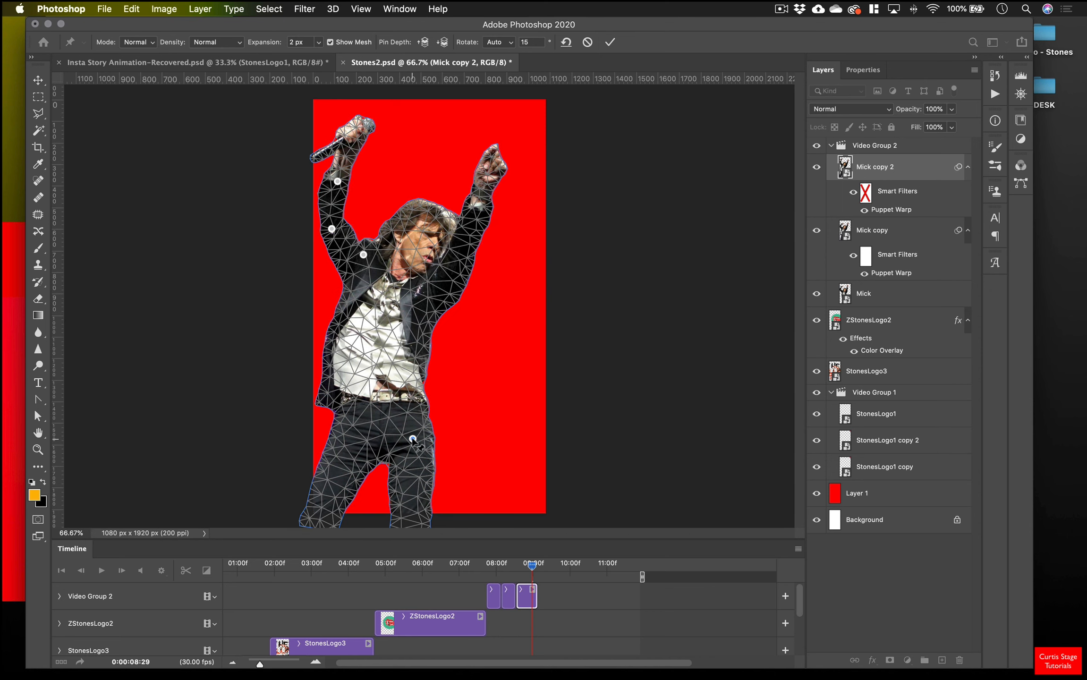
{"action": "left_click", "coordinate": [350, 432]}
{"action": "left_click_drag", "start_coordinate": [413, 438], "coordinate": [424, 434]}
{"action": "left_click_drag", "start_coordinate": [349, 432], "coordinate": [365, 433]}
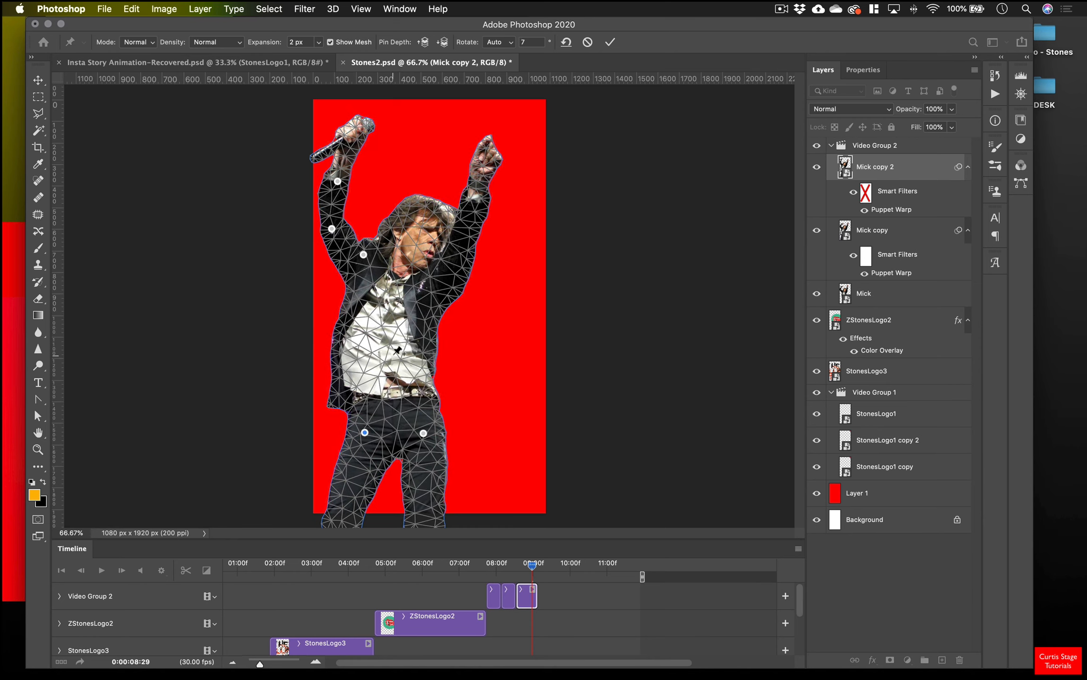
Add a pin on the figure's lower torso, pull it right to swing the waist out, and apply the Puppet Warp.
{"action": "left_click", "coordinate": [393, 355]}
{"action": "left_click_drag", "start_coordinate": [393, 356], "coordinate": [436, 355]}
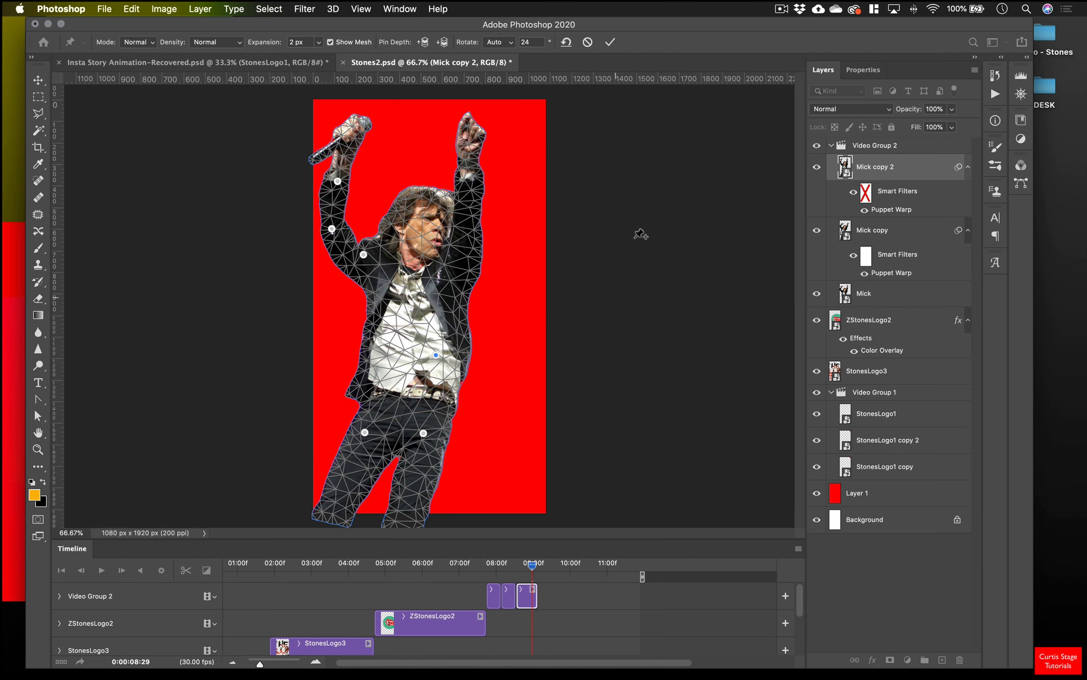
{"action": "left_click", "coordinate": [611, 42]}
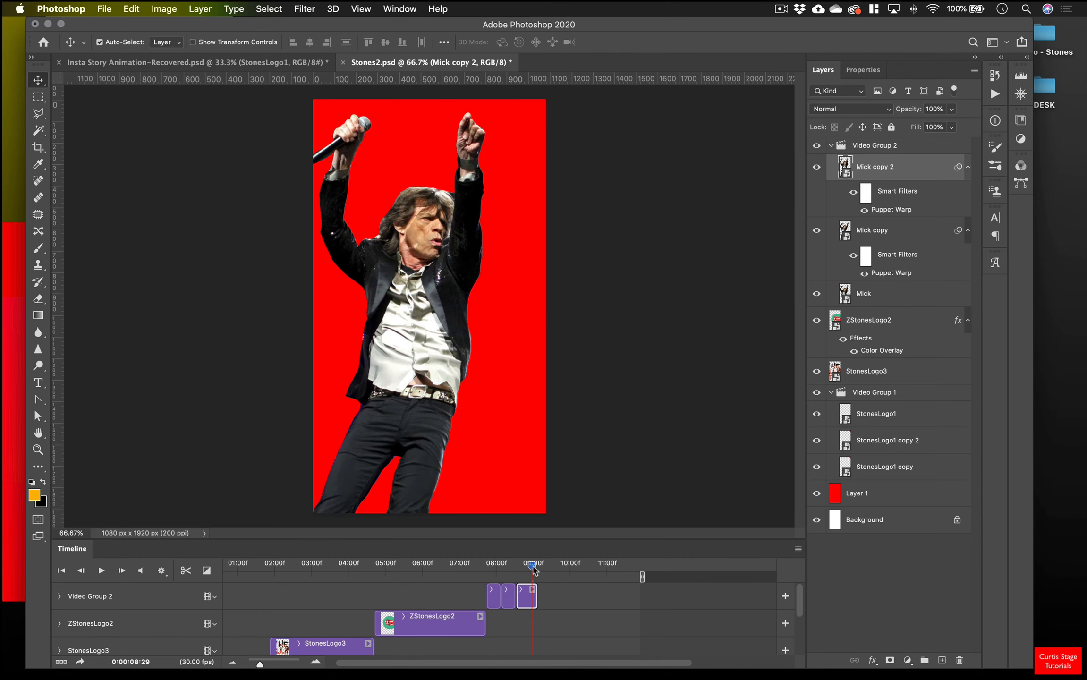
Scrub back through the Mick poses to 0:00:07:29 and enlarge the timeline area to show every track.
{"action": "mouse_move", "coordinate": [533, 569]}
{"action": "left_mouse_down"}
{"action": "mouse_move", "coordinate": [475, 574]}
{"action": "mouse_move", "coordinate": [529, 580]}
{"action": "mouse_move", "coordinate": [485, 586]}
{"action": "mouse_move", "coordinate": [525, 585]}
{"action": "left_mouse_up"}
{"action": "scroll", "coordinate": [514, 616], "scroll_direction": "down", "scroll_amount": 1}
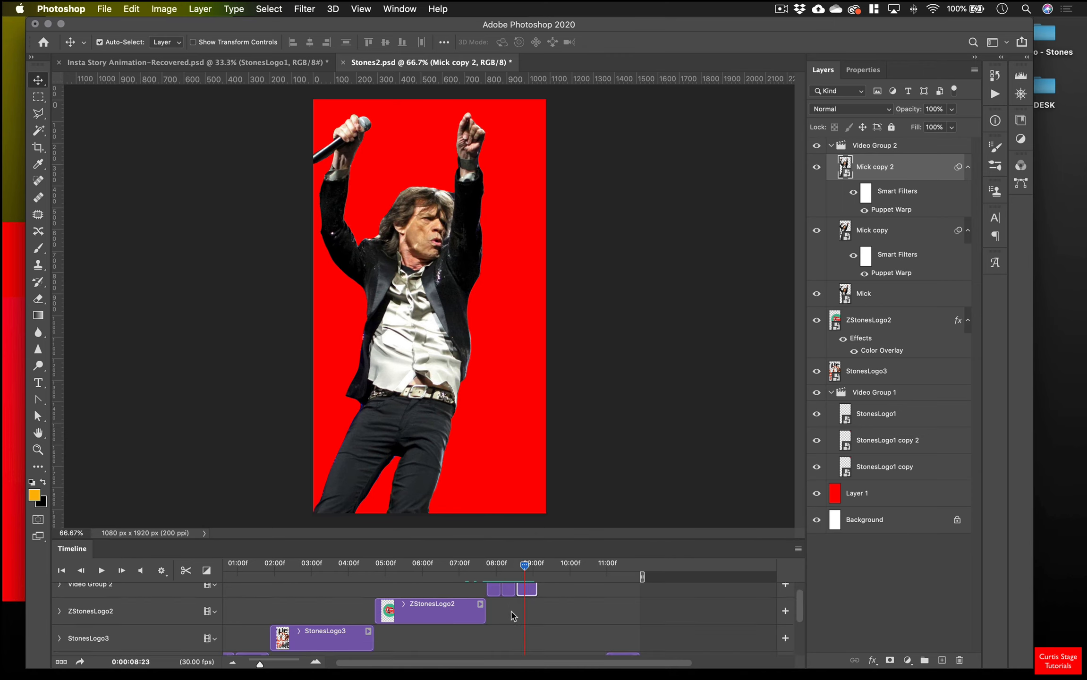
{"action": "left_click_drag", "start_coordinate": [523, 567], "coordinate": [495, 575]}
{"action": "left_click", "coordinate": [495, 593]}
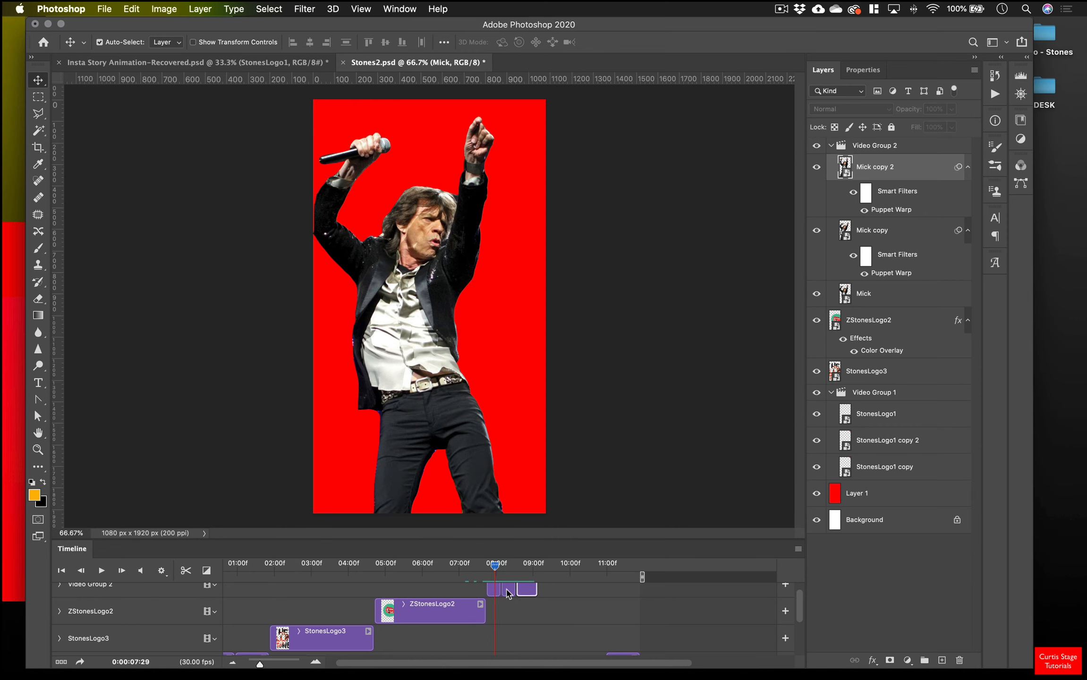
{"action": "scroll", "coordinate": [520, 596], "scroll_direction": "up", "scroll_amount": 1}
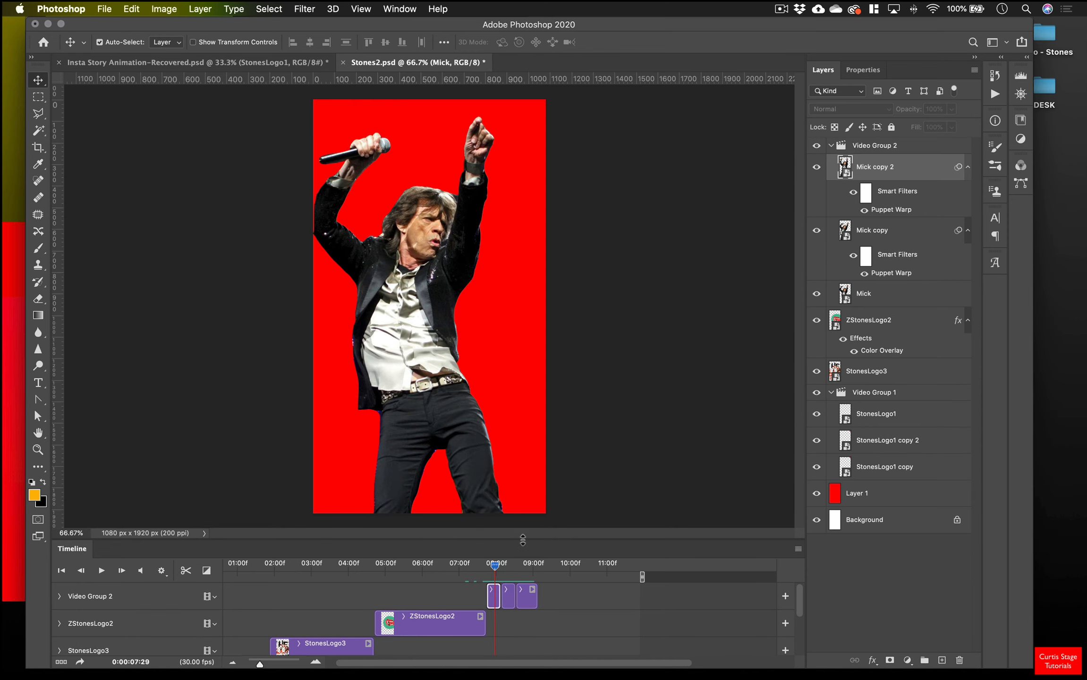
{"action": "left_click_drag", "start_coordinate": [531, 501], "coordinate": [530, 281]}
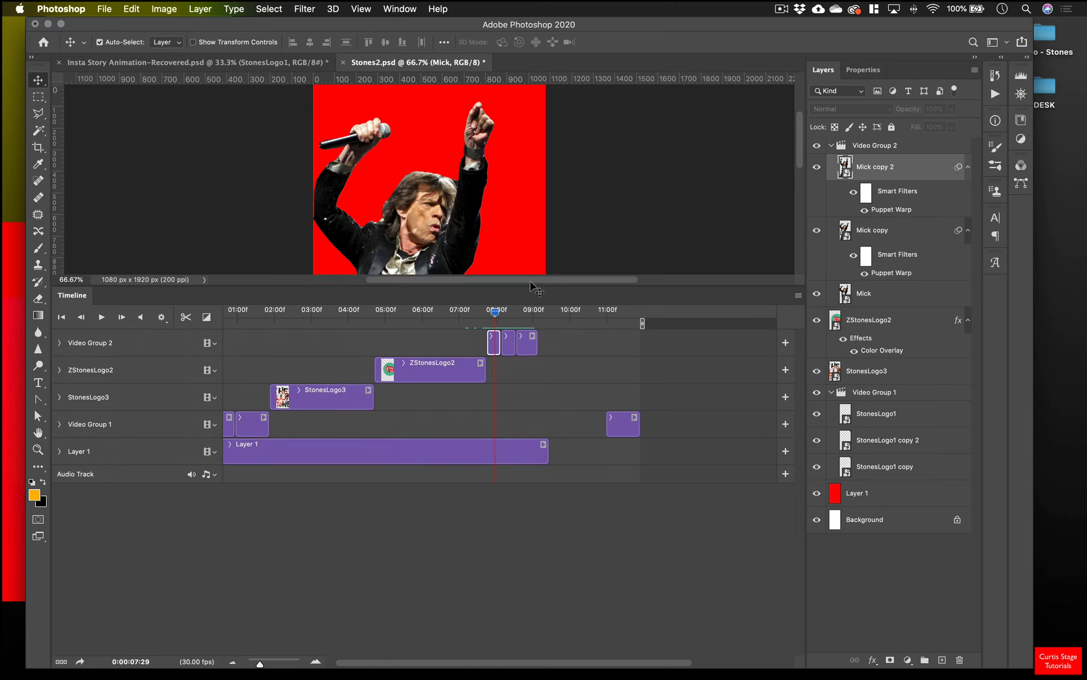
Duplicate the Mick, Mick copy and Mick copy 2 clips together with the playhead at 0:00:09:02.
{"action": "left_click", "coordinate": [510, 344], "text": "shift"}
{"action": "left_click", "coordinate": [526, 344], "text": "shift"}
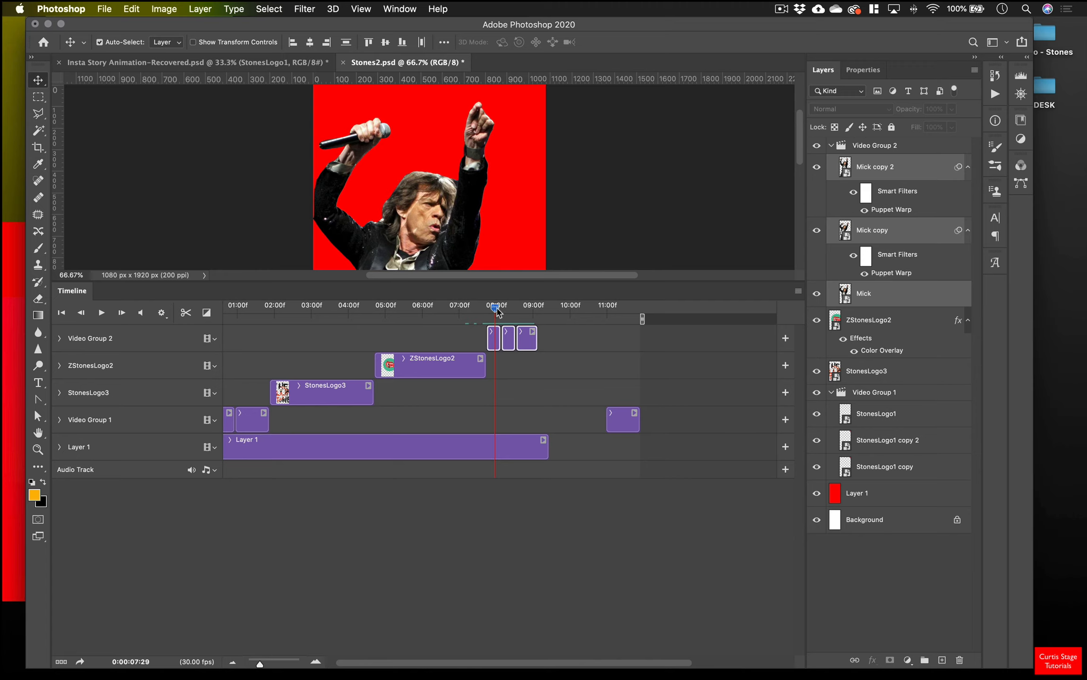
{"action": "left_click_drag", "start_coordinate": [496, 308], "coordinate": [536, 308]}
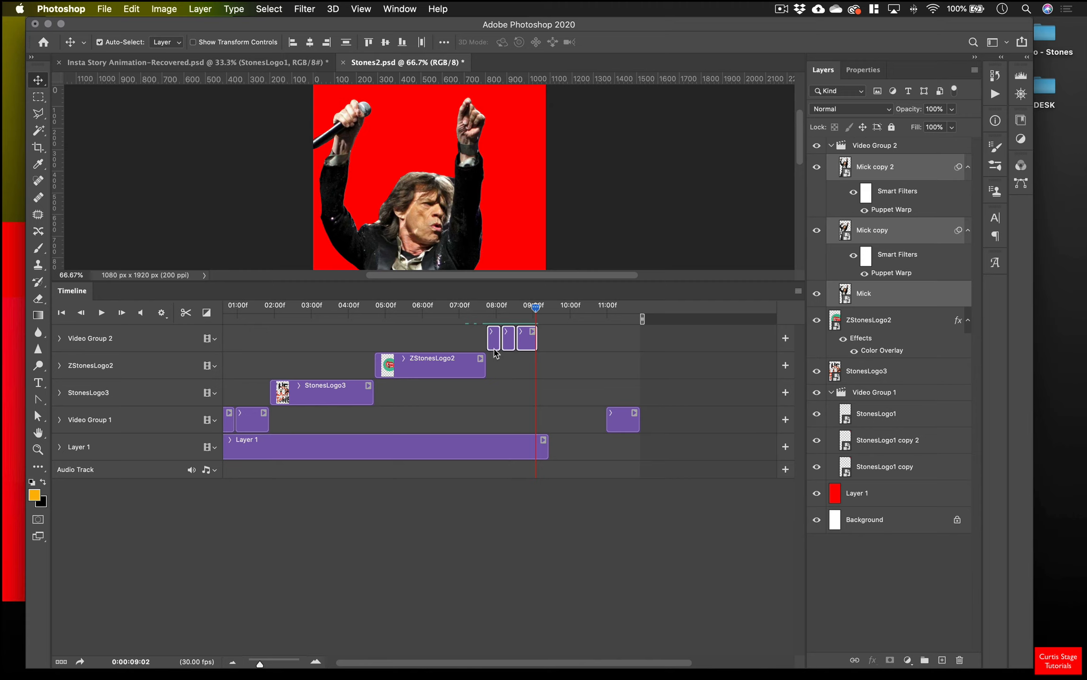
{"action": "key", "text": "ctrl+j"}
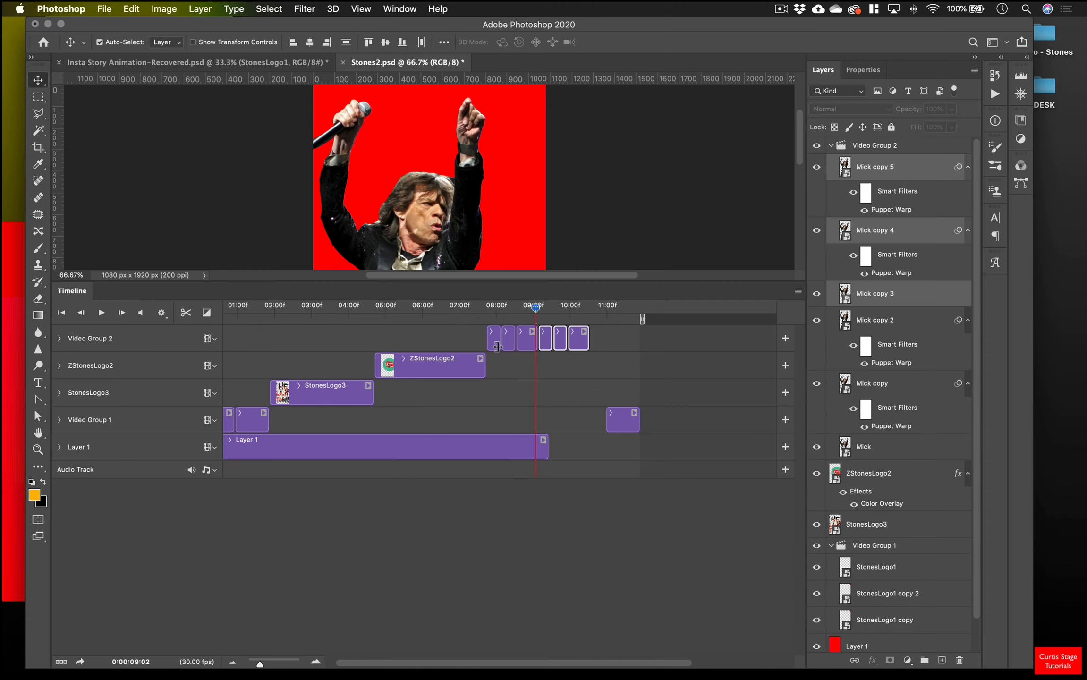
Extend the red Layer 1 clip to the end of the last StonesLogo1 clip and set the playhead to 0:00:10:15.
{"action": "left_click_drag", "start_coordinate": [536, 308], "coordinate": [583, 308]}
{"action": "left_click_drag", "start_coordinate": [548, 441], "coordinate": [639, 447]}
{"action": "mouse_move", "coordinate": [584, 307]}
{"action": "left_mouse_down"}
{"action": "mouse_move", "coordinate": [473, 310]}
{"action": "mouse_move", "coordinate": [585, 325]}
{"action": "mouse_move", "coordinate": [499, 330]}
{"action": "mouse_move", "coordinate": [499, 307]}
{"action": "mouse_move", "coordinate": [577, 309]}
{"action": "mouse_move", "coordinate": [593, 312]}
{"action": "mouse_move", "coordinate": [589, 321]}
{"action": "left_mouse_up"}
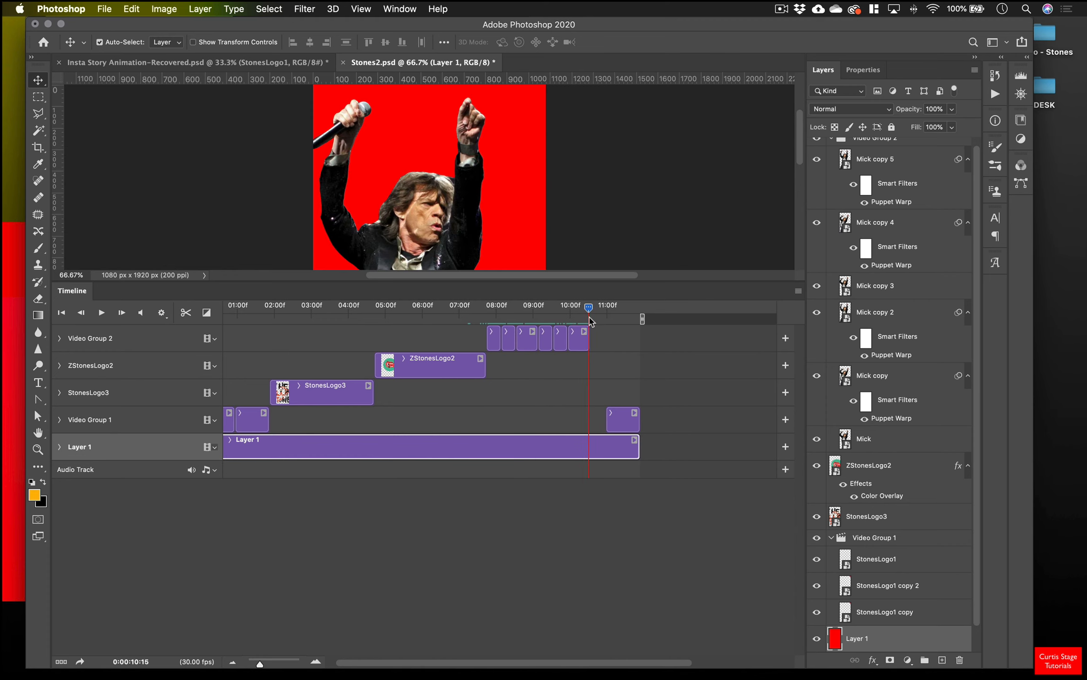
Duplicate the Mick copy 3, Mick copy 4 and Mick copy 5 clips together to continue the dance after 0:00:10:15.
{"action": "key", "text": "super+j"}
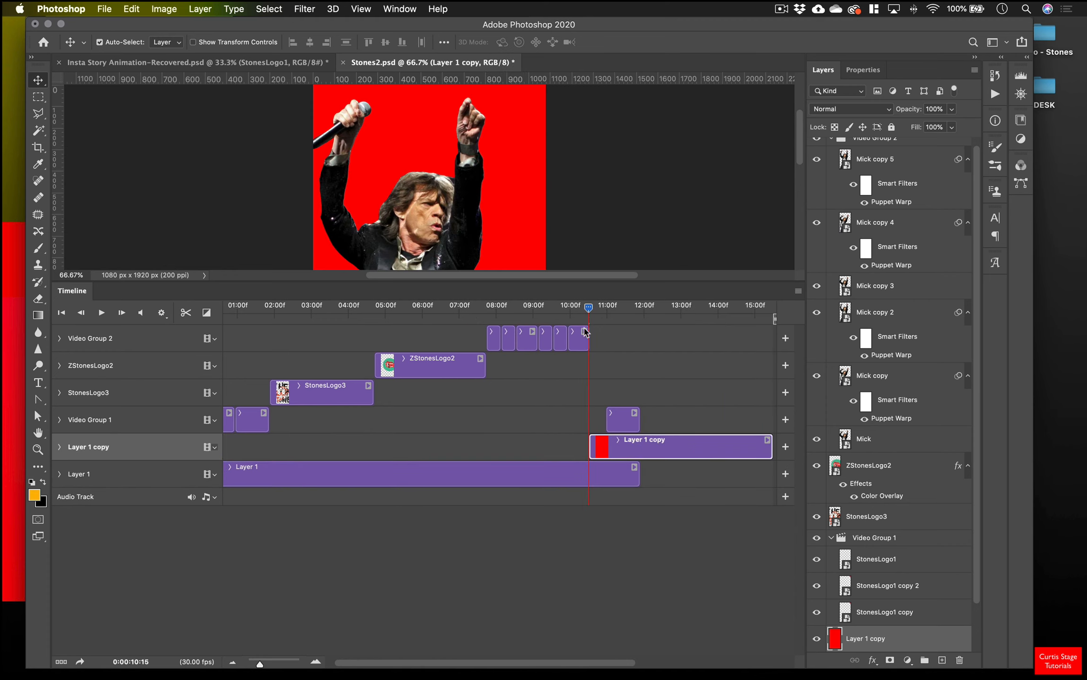
{"action": "key", "text": "super+z"}
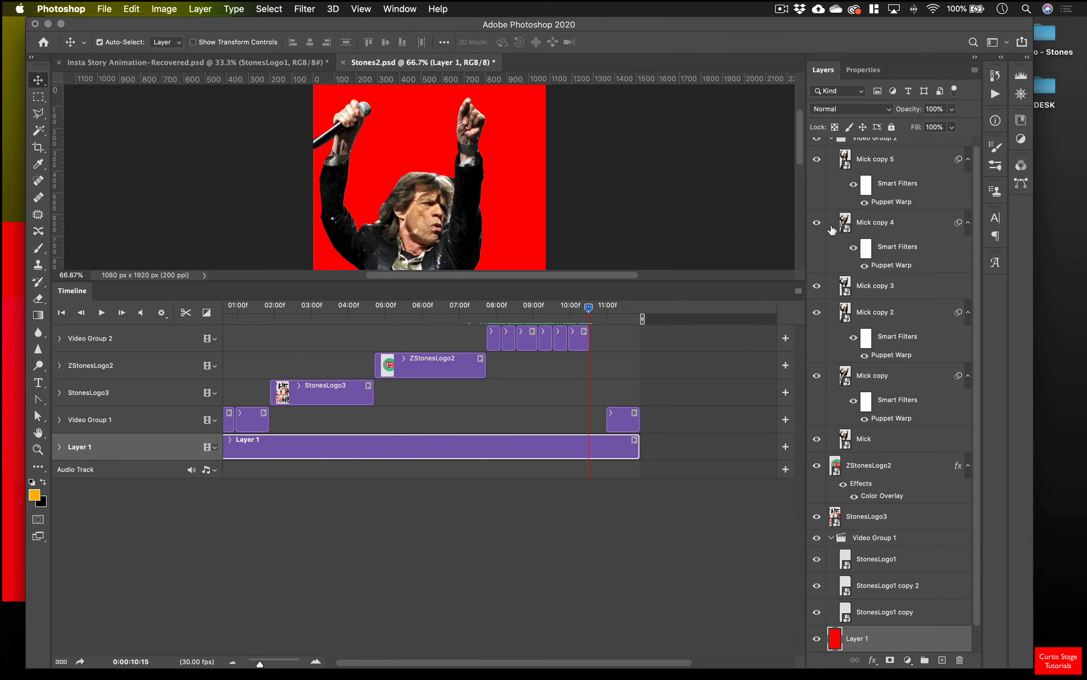
{"action": "left_click", "coordinate": [548, 344]}
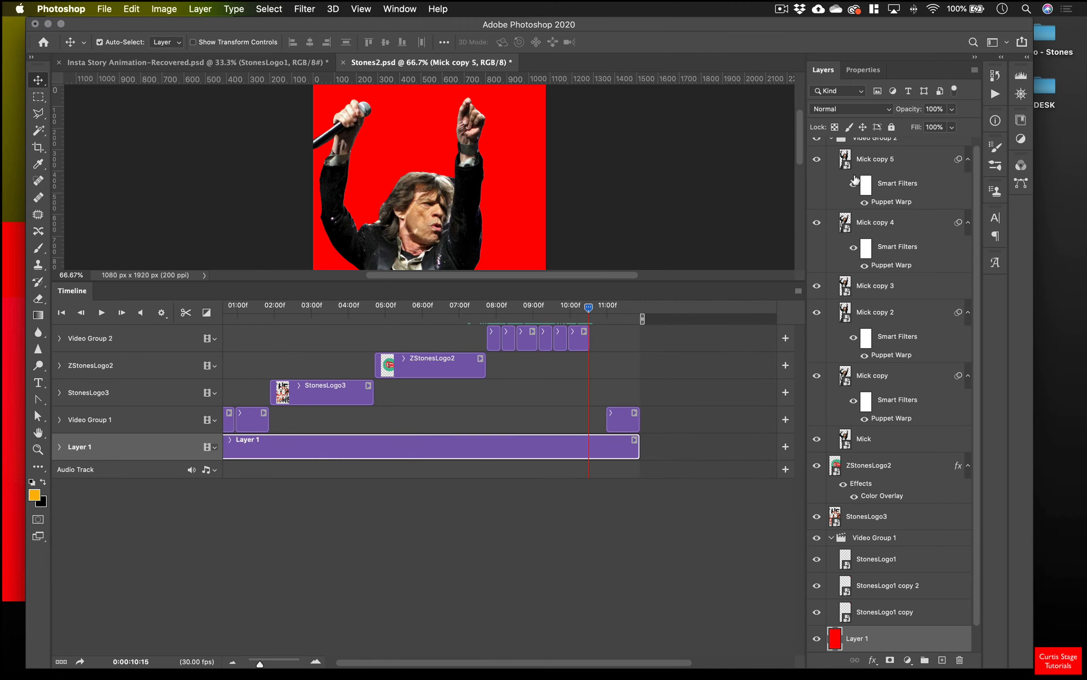
{"action": "left_click", "coordinate": [862, 158]}
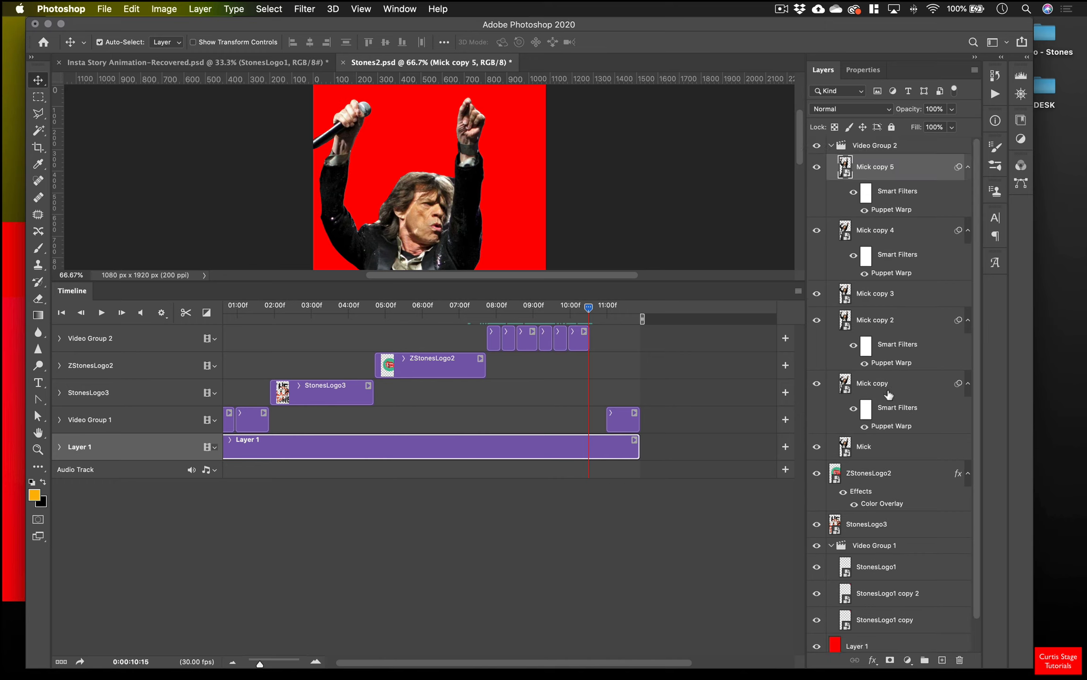
{"action": "left_click", "coordinate": [900, 176]}
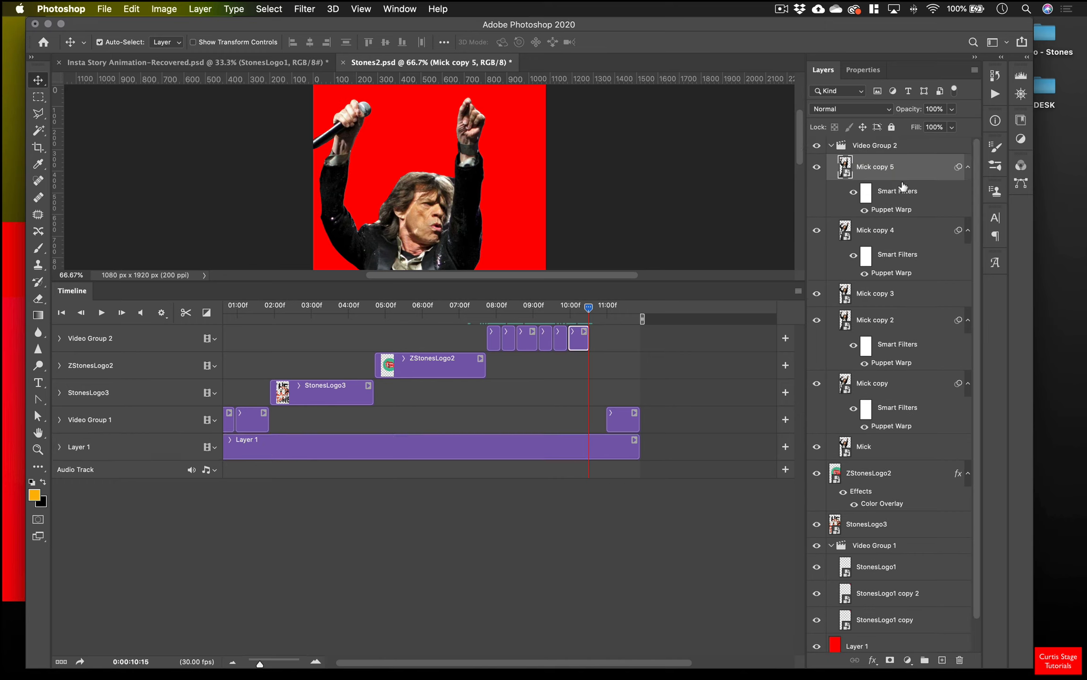
{"action": "left_click", "coordinate": [903, 230], "text": "shift"}
{"action": "left_click", "coordinate": [909, 296], "text": "shift"}
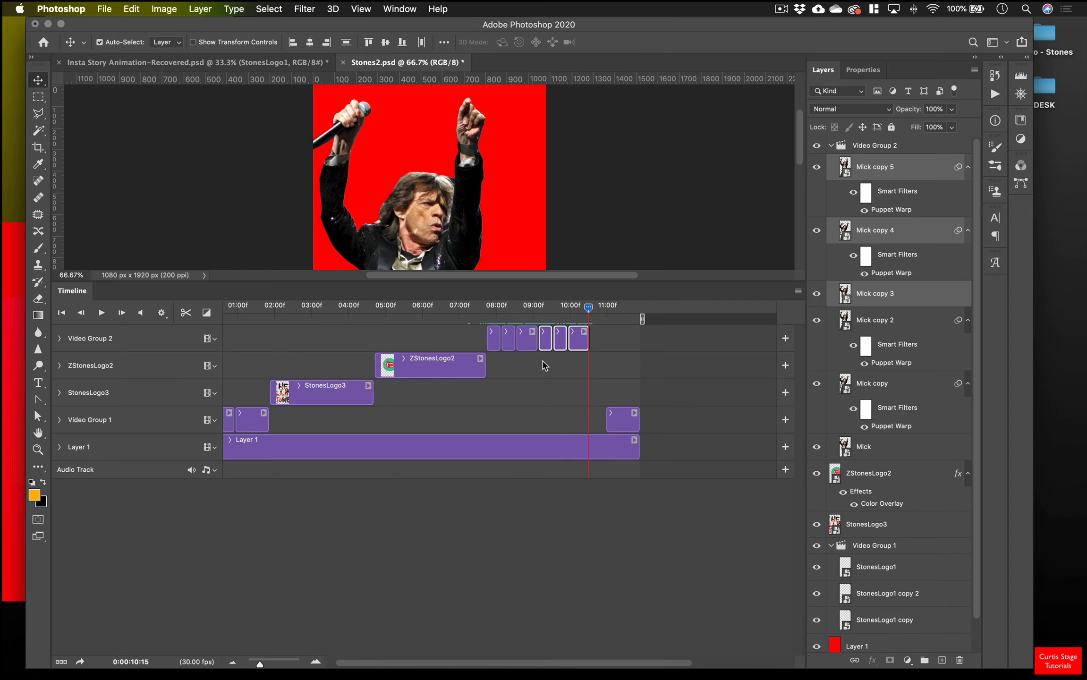
{"action": "key", "text": "super+j"}
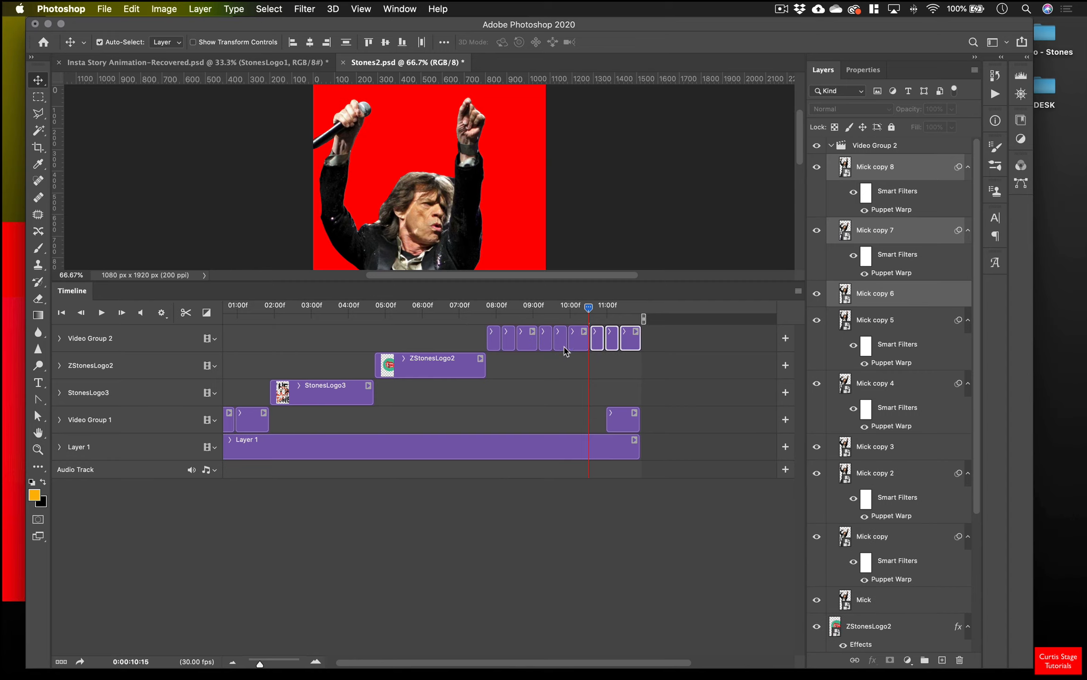
{"action": "left_click_drag", "start_coordinate": [589, 309], "coordinate": [597, 312]}
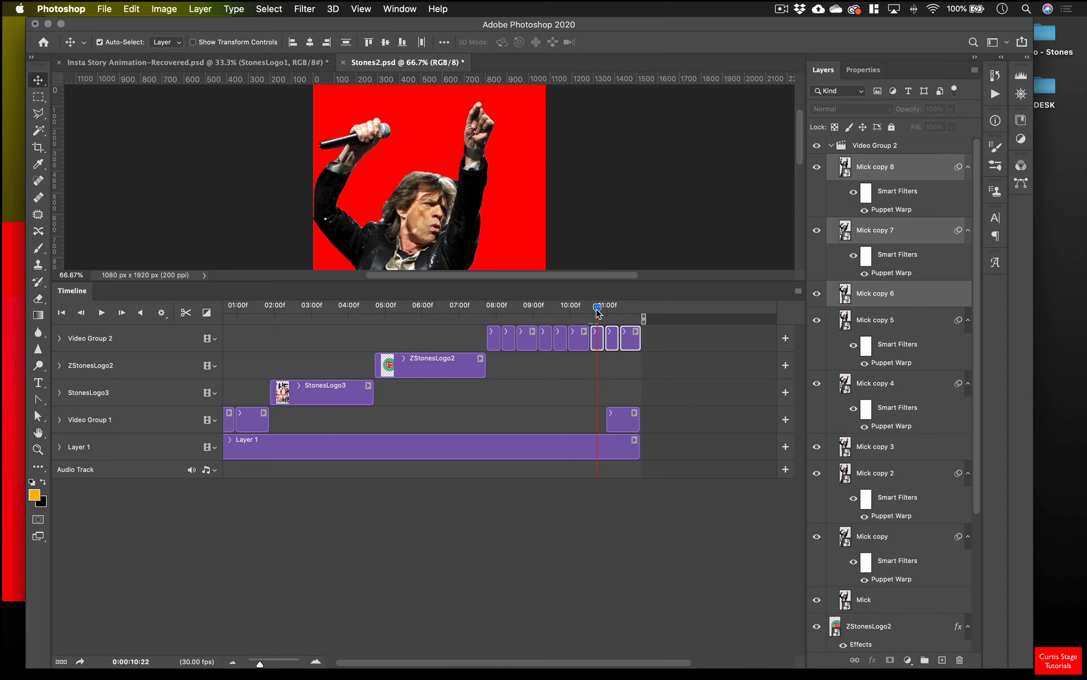
{"action": "left_click", "coordinate": [598, 344]}
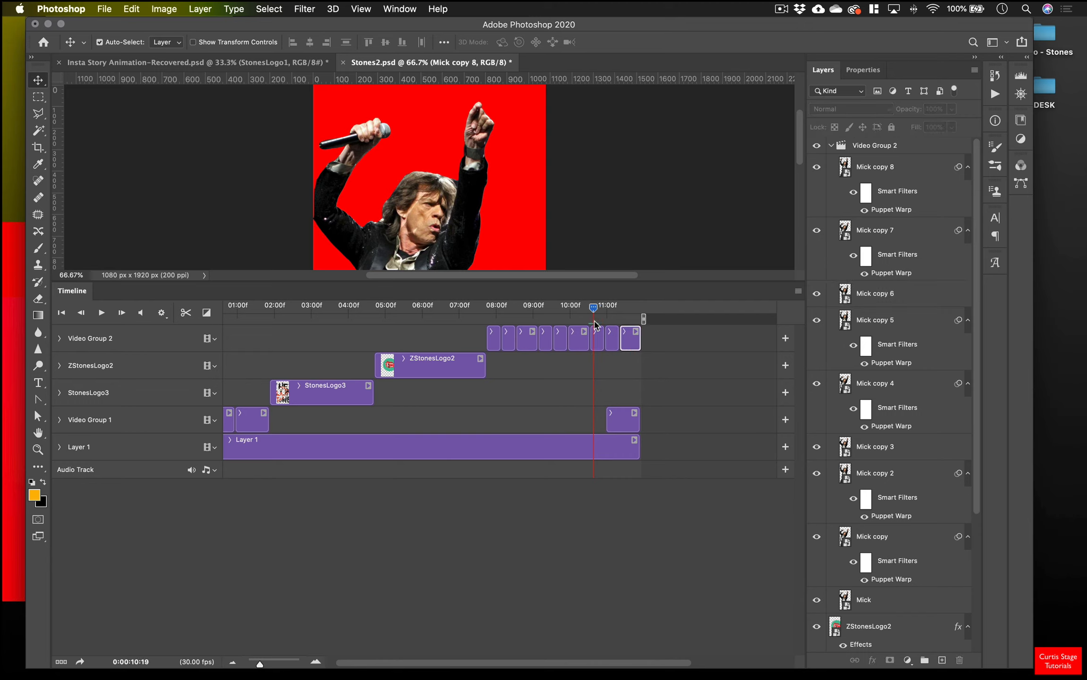
Reopen the Puppet Warp on Mick copy 8 at 0:00:11:19, pin the empty-handed arm at the wrist and bend its elbow outward.
{"action": "left_click_drag", "start_coordinate": [597, 310], "coordinate": [631, 307]}
{"action": "left_click", "coordinate": [629, 349]}
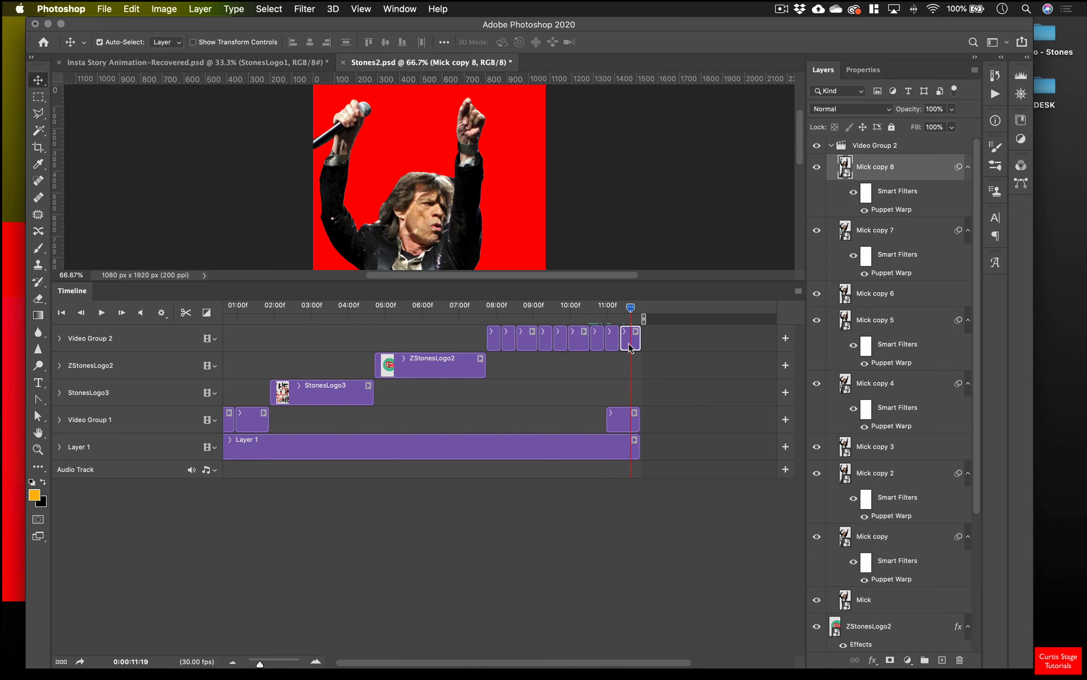
{"action": "double_click", "coordinate": [891, 209]}
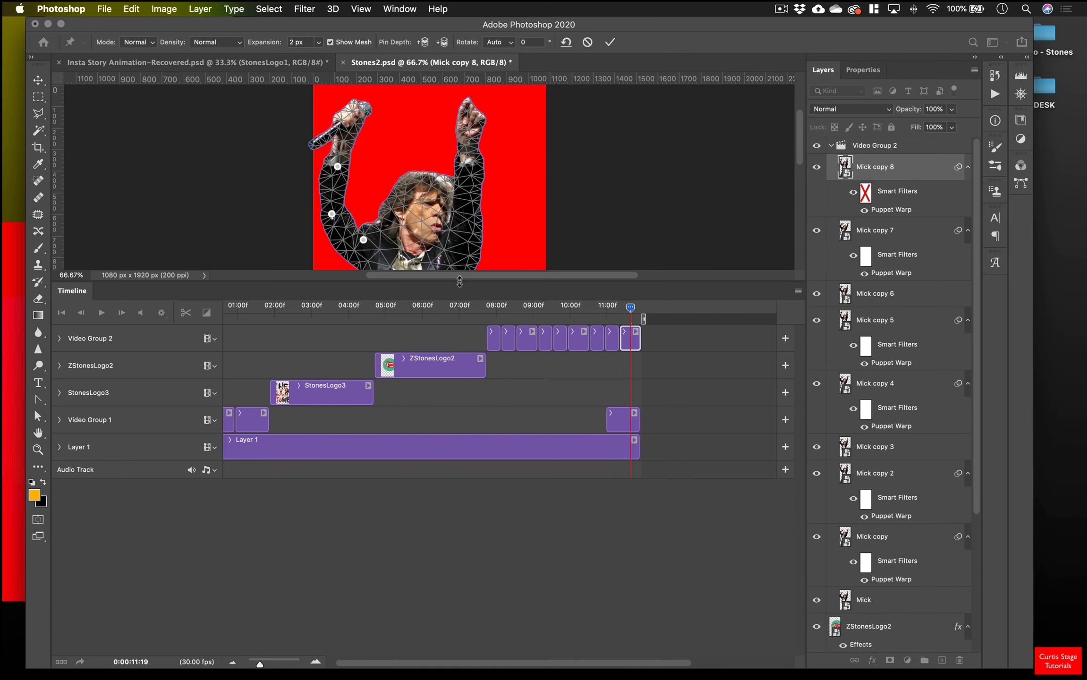
{"action": "left_click_drag", "start_coordinate": [459, 306], "coordinate": [460, 453]}
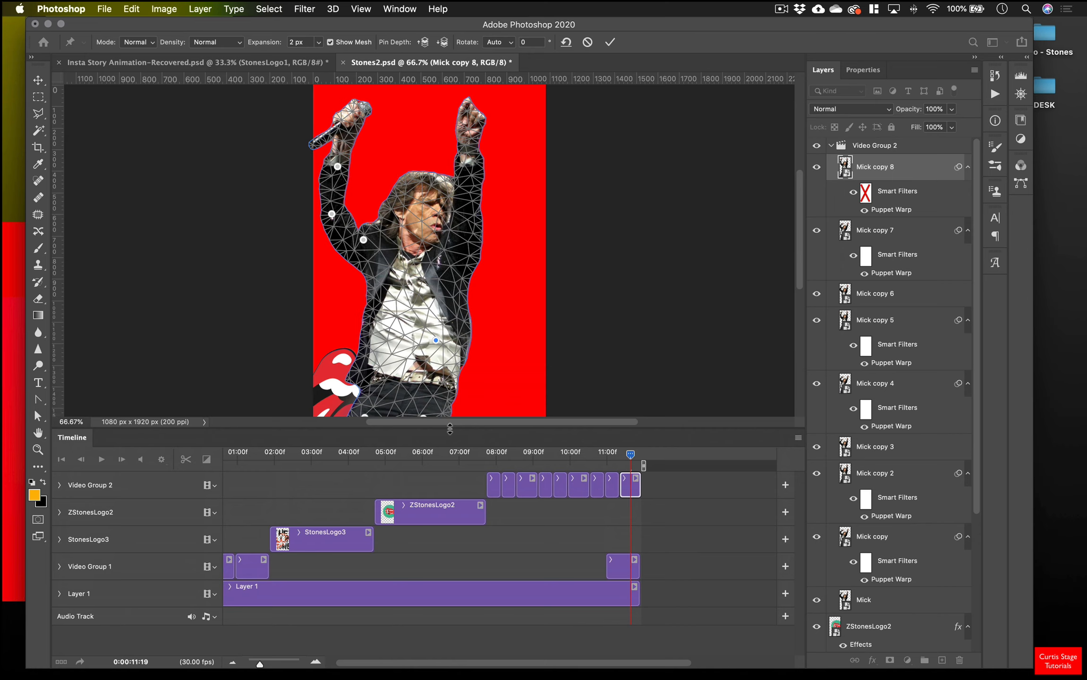
{"action": "left_click", "coordinate": [471, 155]}
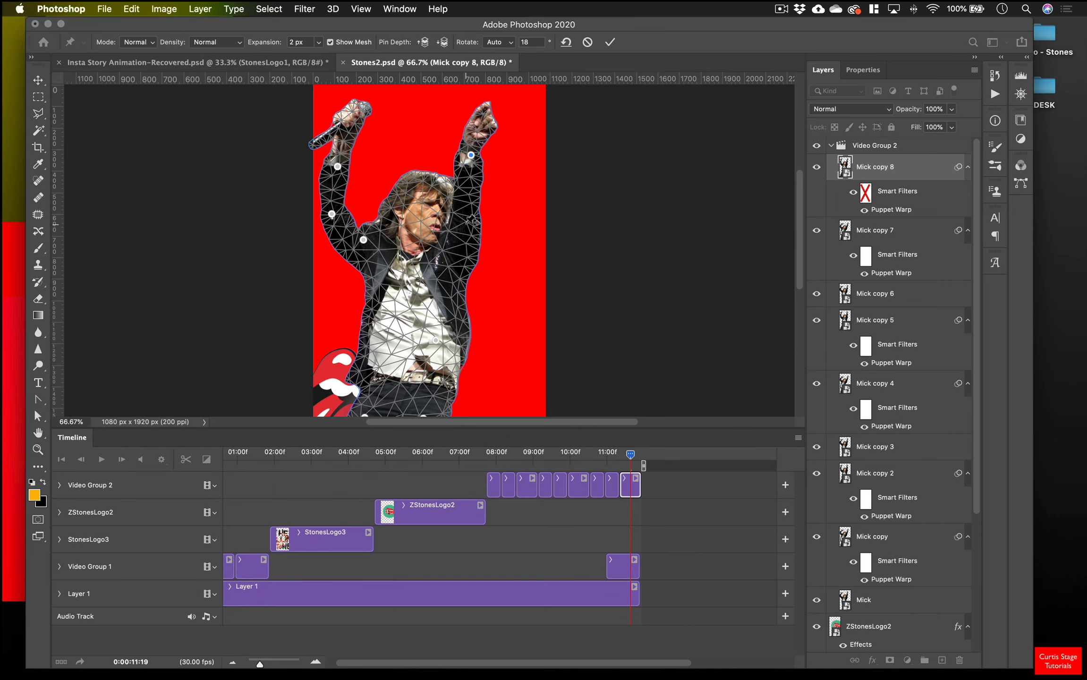
{"action": "left_click", "coordinate": [466, 225]}
{"action": "left_click_drag", "start_coordinate": [468, 226], "coordinate": [482, 227]}
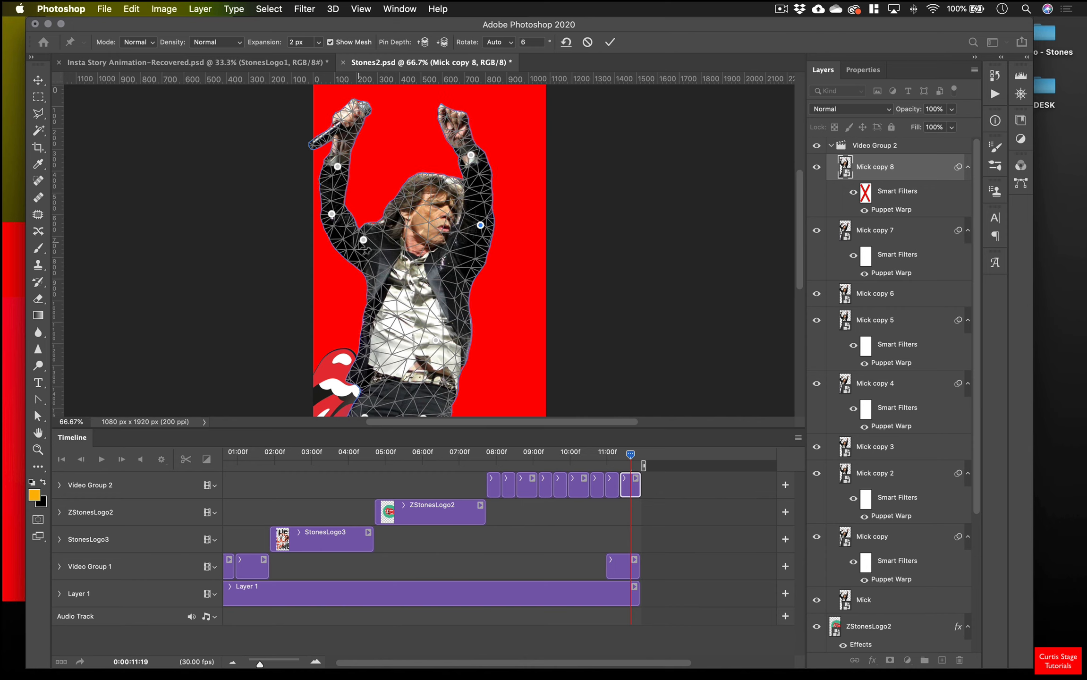
Adjust the shoulder pin of Mick copy 8, swing the microphone hand in above his head and apply the warp.
{"action": "left_click_drag", "start_coordinate": [363, 238], "coordinate": [366, 236]}
{"action": "left_click_drag", "start_coordinate": [372, 247], "coordinate": [375, 242]}
{"action": "left_click_drag", "start_coordinate": [348, 173], "coordinate": [371, 192]}
{"action": "left_click", "coordinate": [610, 42]}
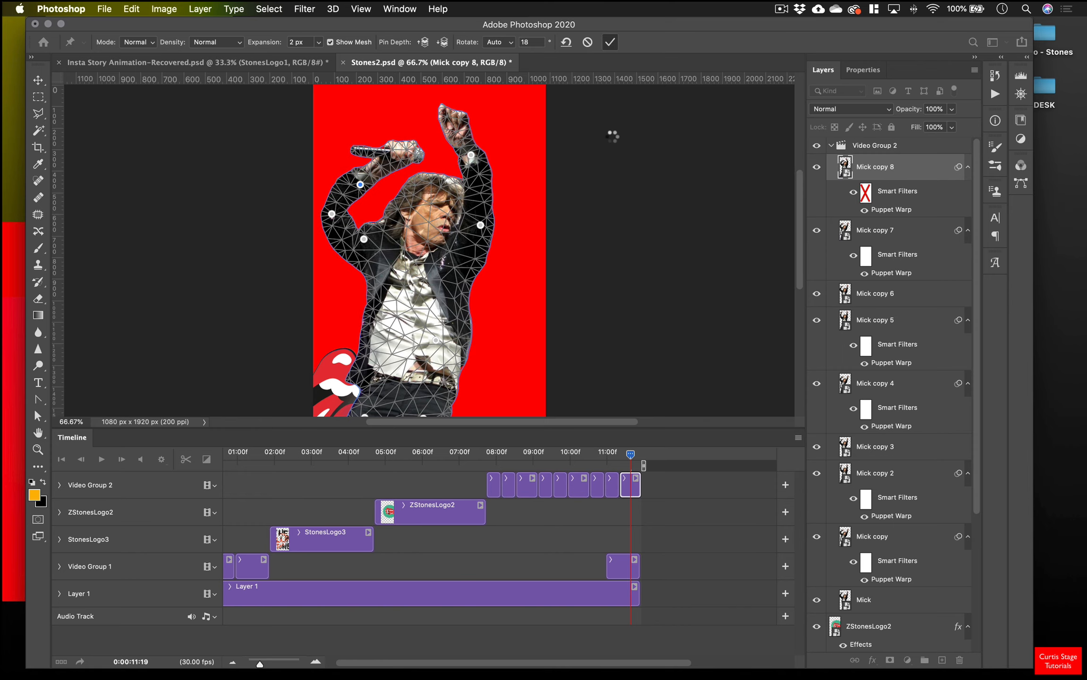
Move the last StonesLogo1 clip to start just before 0:00:15:00 and set the playhead to 0:00:11:21.
{"action": "left_click_drag", "start_coordinate": [630, 457], "coordinate": [584, 478]}
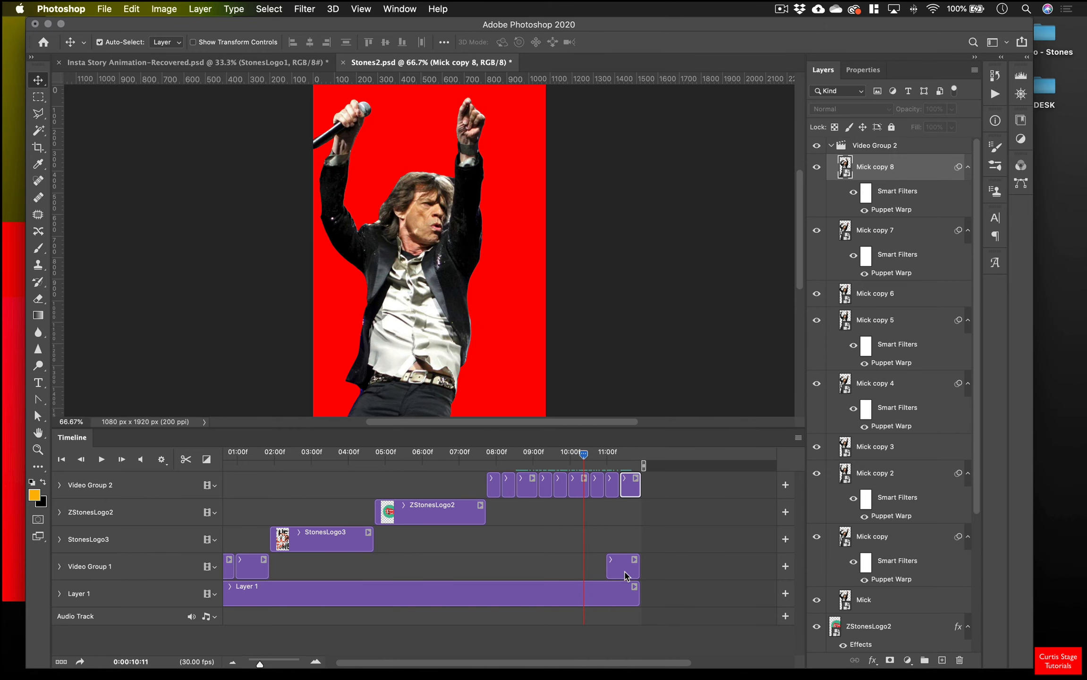
{"action": "left_click_drag", "start_coordinate": [628, 574], "coordinate": [766, 571]}
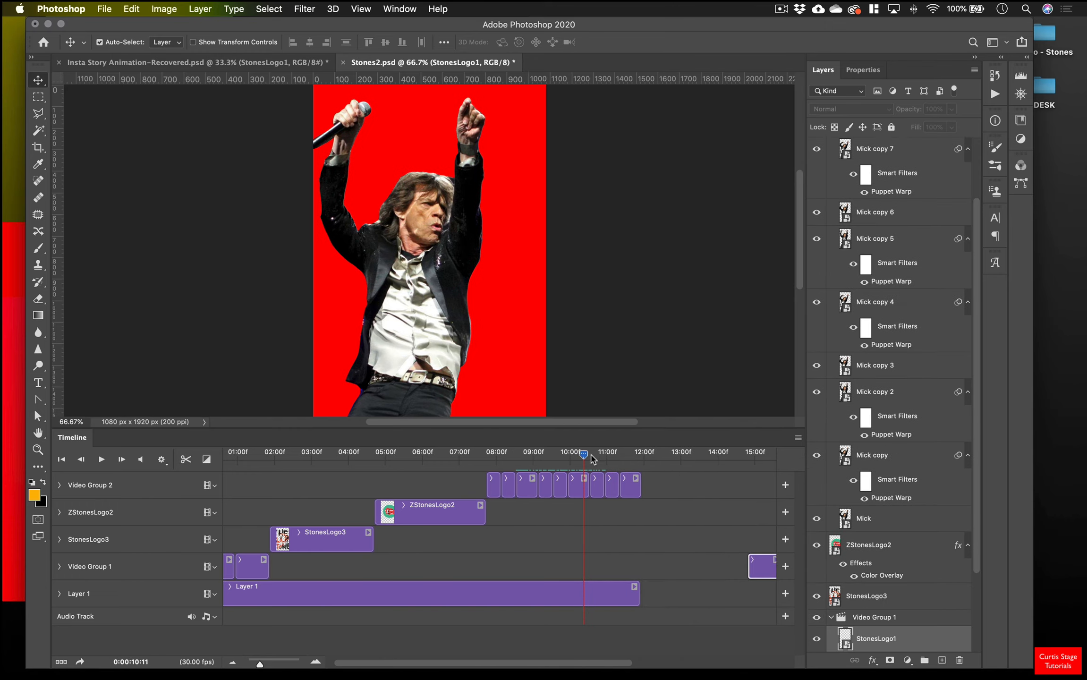
{"action": "left_click_drag", "start_coordinate": [593, 459], "coordinate": [634, 471]}
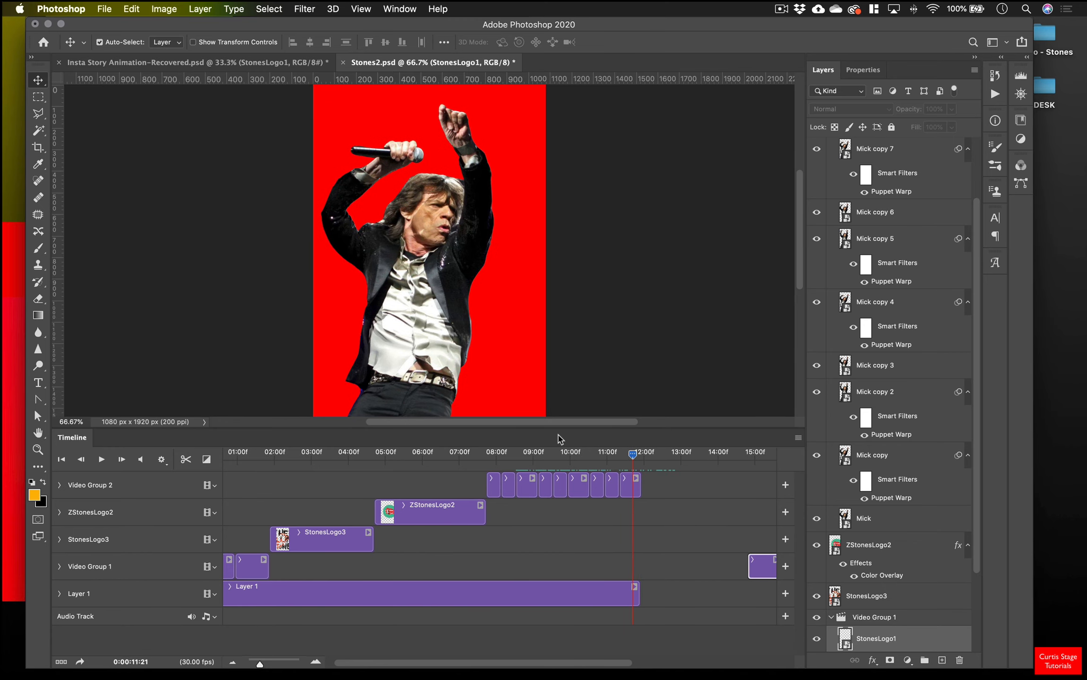
Enlarge the timeline area to show every track and collapse Video Group 2 in the layer stack.
{"action": "left_click_drag", "start_coordinate": [563, 423], "coordinate": [565, 308]}
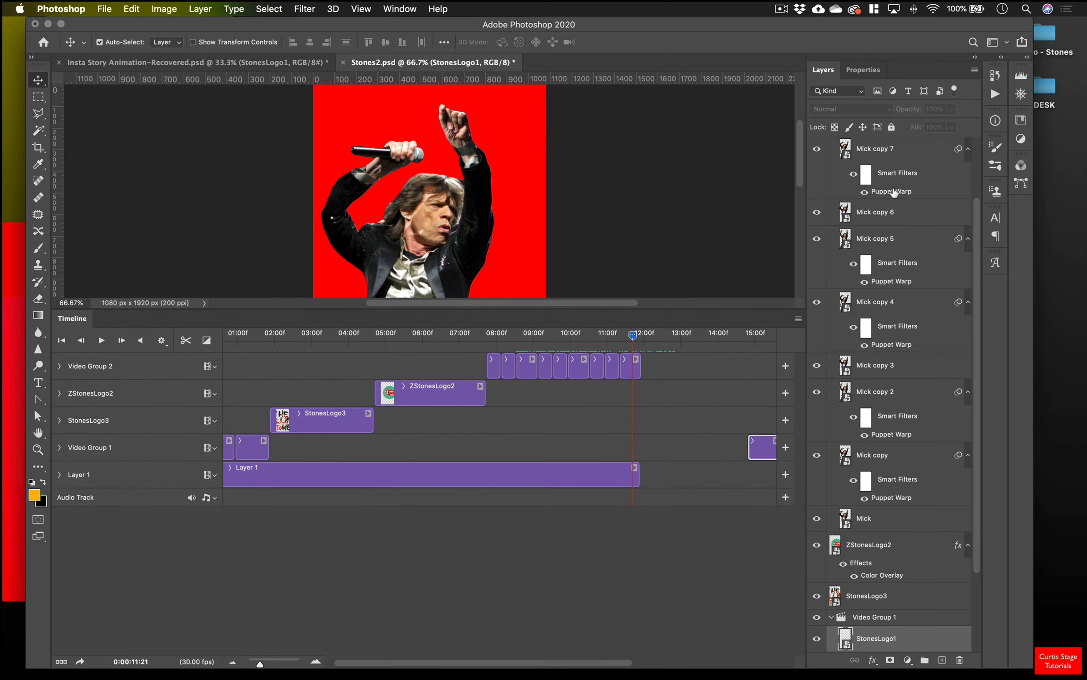
{"action": "scroll", "coordinate": [894, 192], "scroll_direction": "up", "scroll_amount": 3}
{"action": "left_click", "coordinate": [831, 146]}
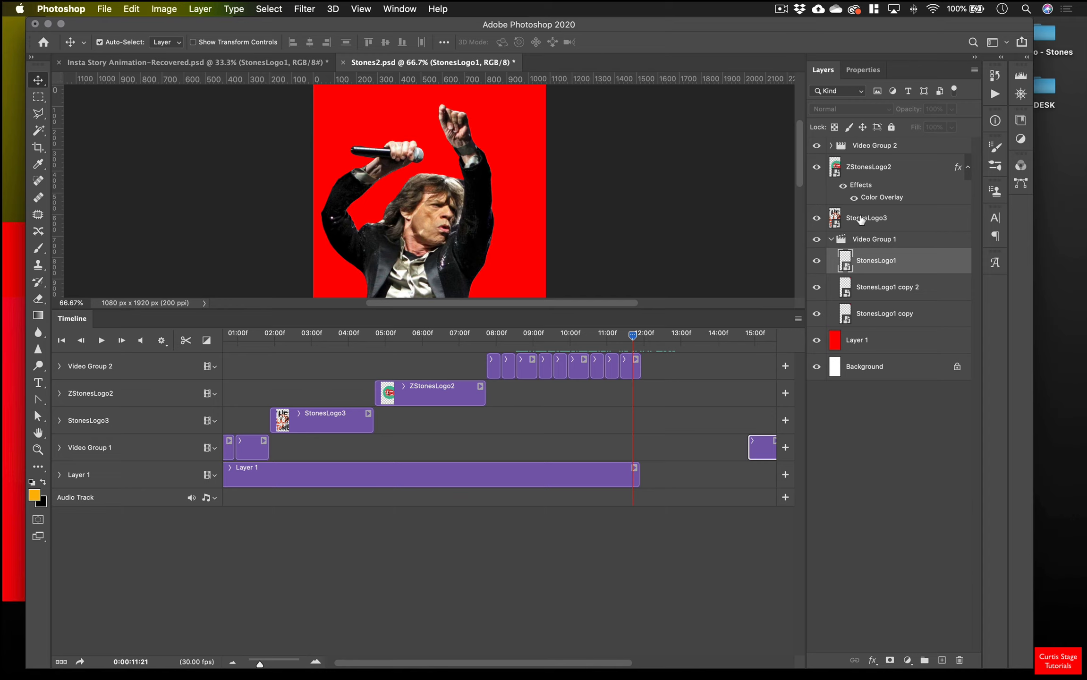
{"action": "left_click", "coordinate": [831, 145]}
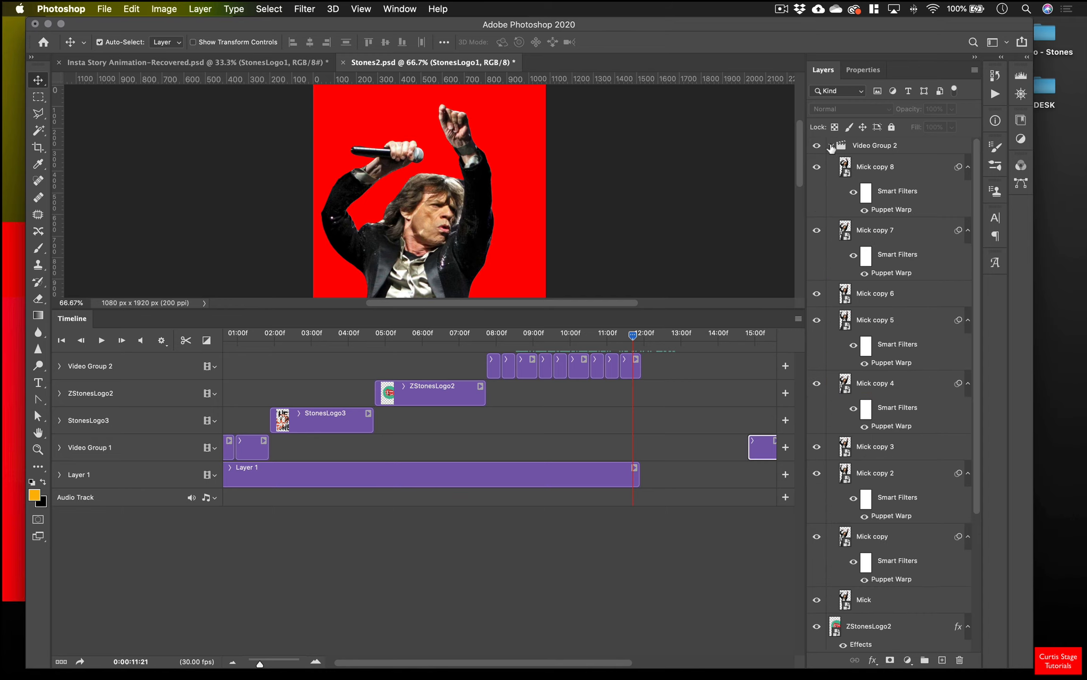
{"action": "left_click", "coordinate": [831, 145]}
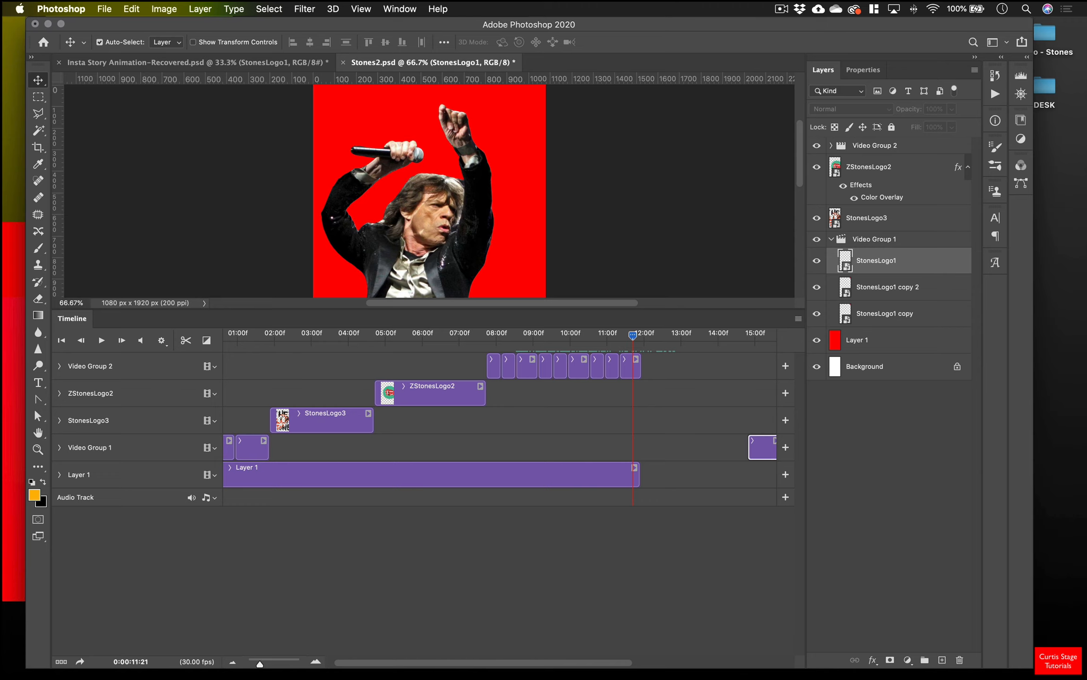
Review the Keith sequence at 0:00:09:15 in Insta Story Animation-Recovered.psd and return to Stones2.psd.
{"action": "left_click", "coordinate": [194, 62]}
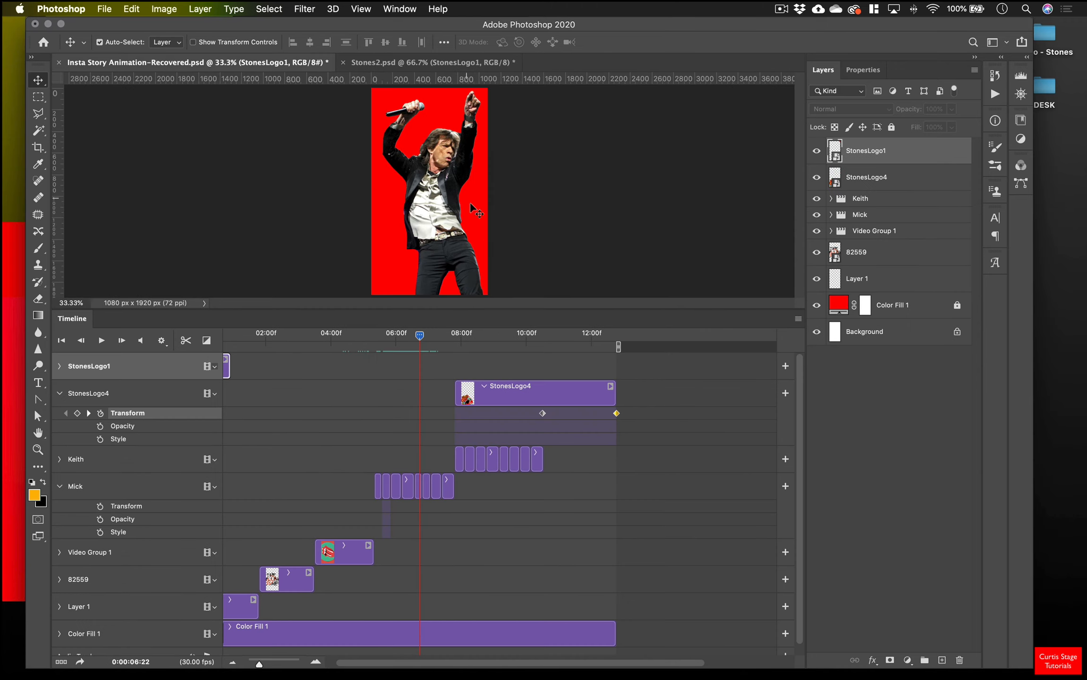
{"action": "left_click_drag", "start_coordinate": [423, 338], "coordinate": [512, 388]}
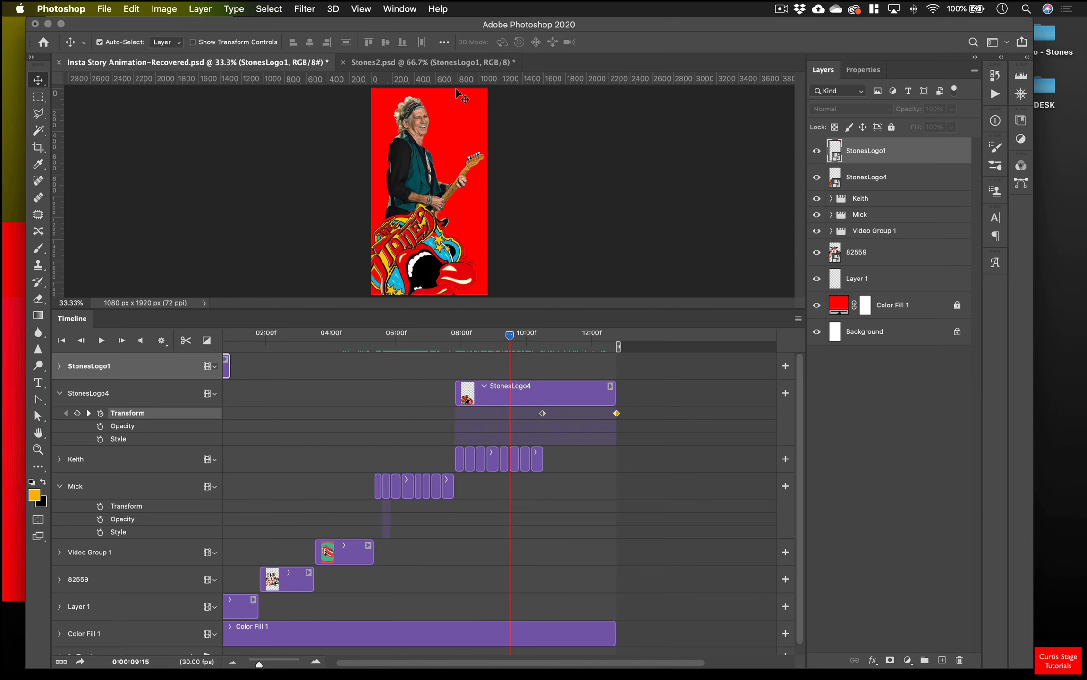
{"action": "left_click", "coordinate": [393, 65]}
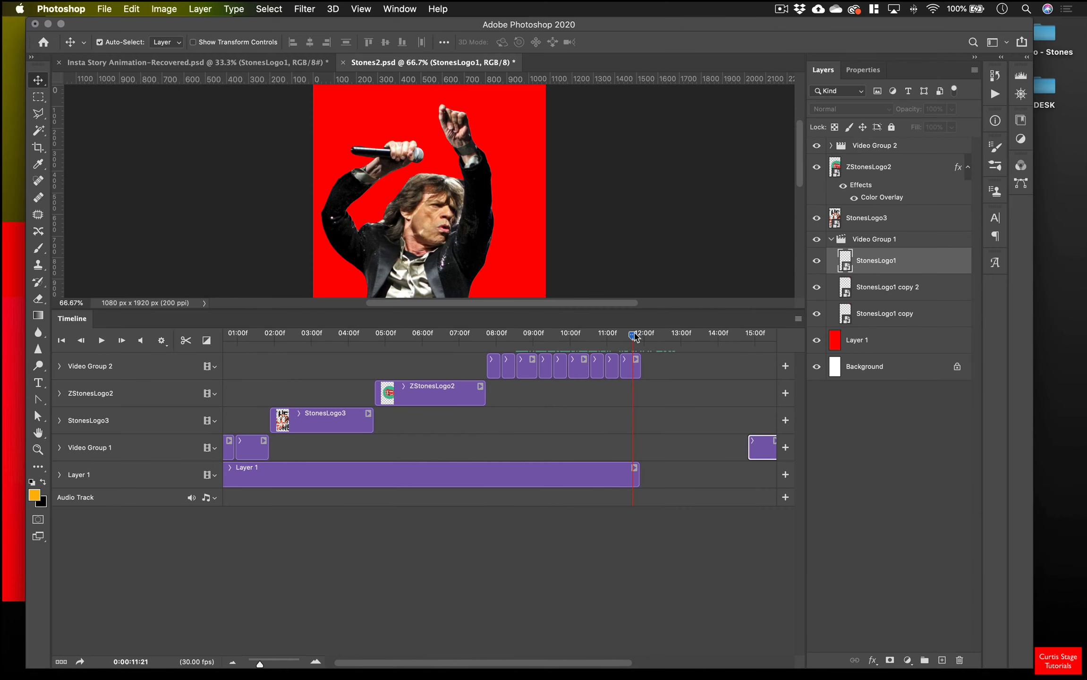
Set the playhead to 0:00:11:27 and extend the red Layer 1 clip to the end of the last StonesLogo1 clip.
{"action": "left_click_drag", "start_coordinate": [634, 336], "coordinate": [641, 338]}
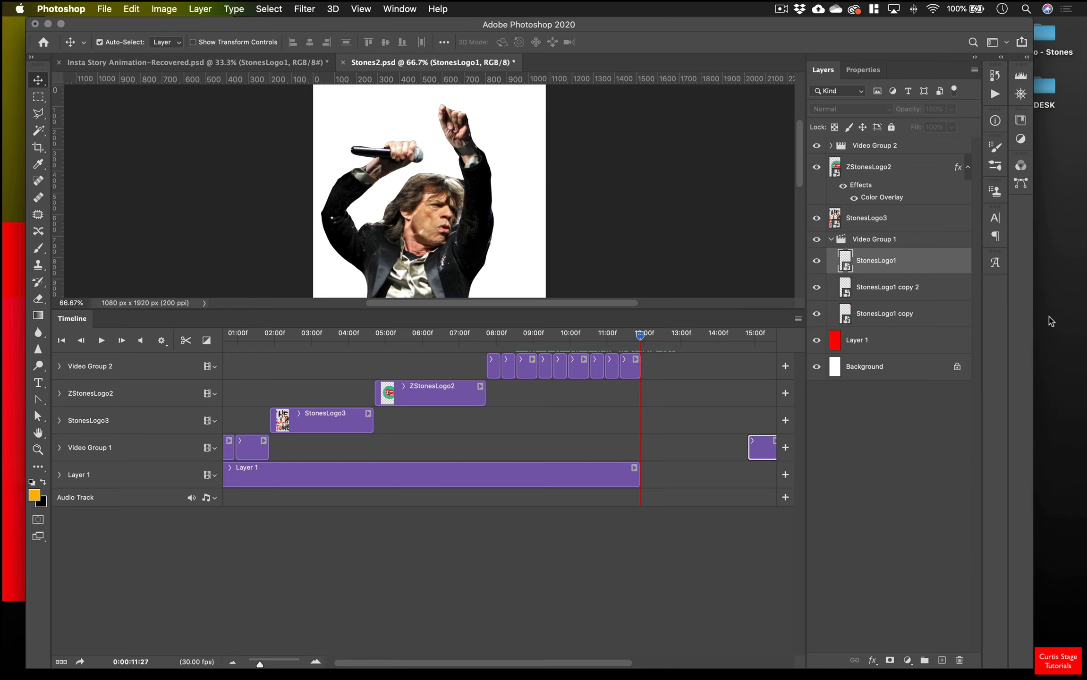
{"action": "left_click_drag", "start_coordinate": [638, 475], "coordinate": [776, 476]}
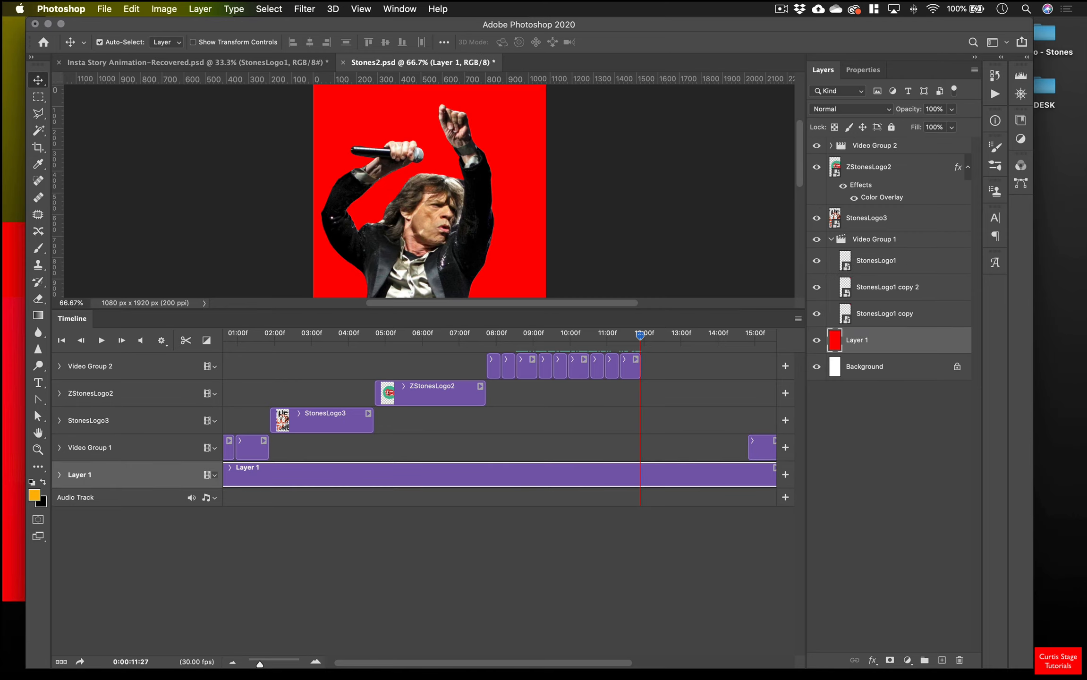
Place the Keith image from the desktop folder in the document and move its clip into Video Group 2 after the Mick clips.
{"action": "left_click_drag", "start_coordinate": [1029, 87], "coordinate": [453, 189]}
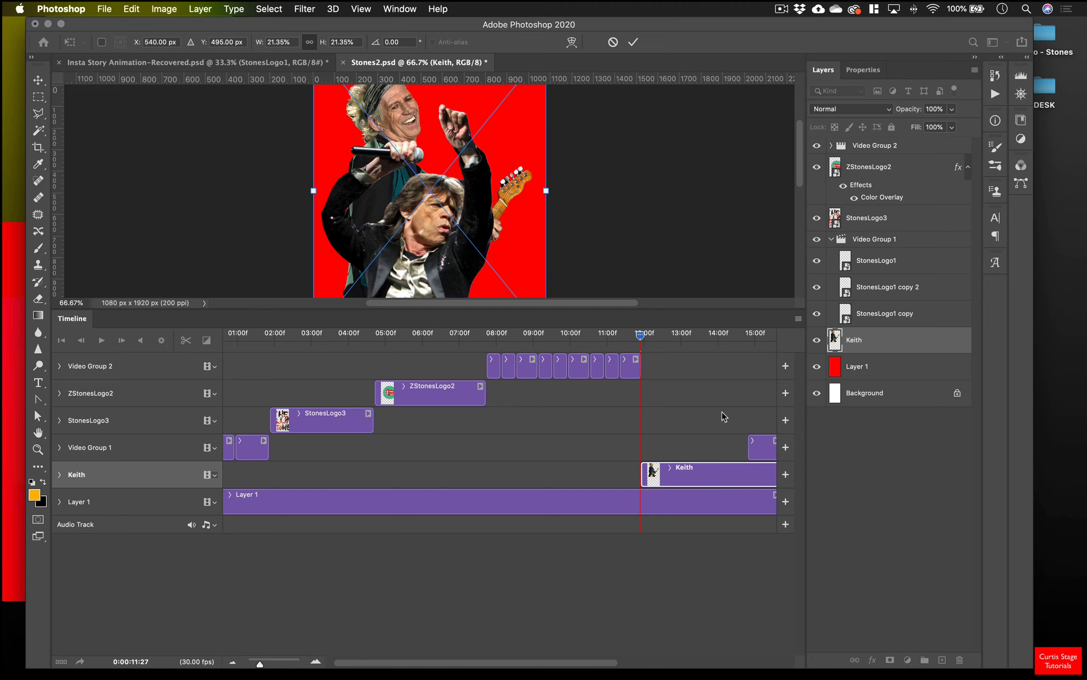
{"action": "left_click", "coordinate": [633, 42]}
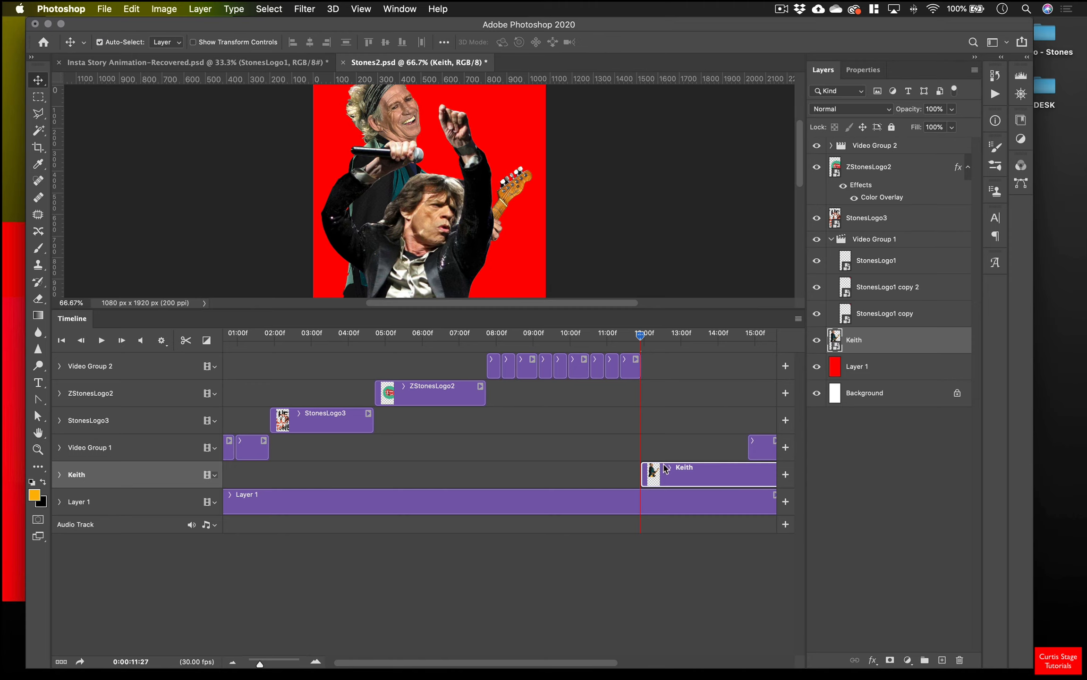
{"action": "left_click_drag", "start_coordinate": [684, 471], "coordinate": [669, 368]}
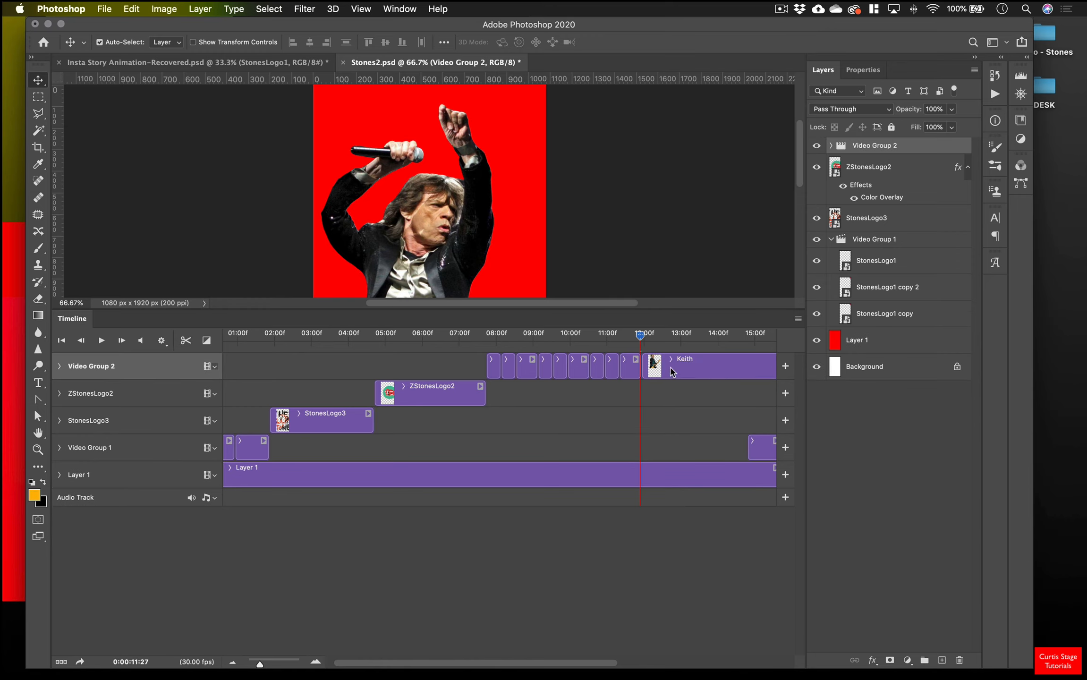
{"action": "left_click", "coordinate": [673, 371]}
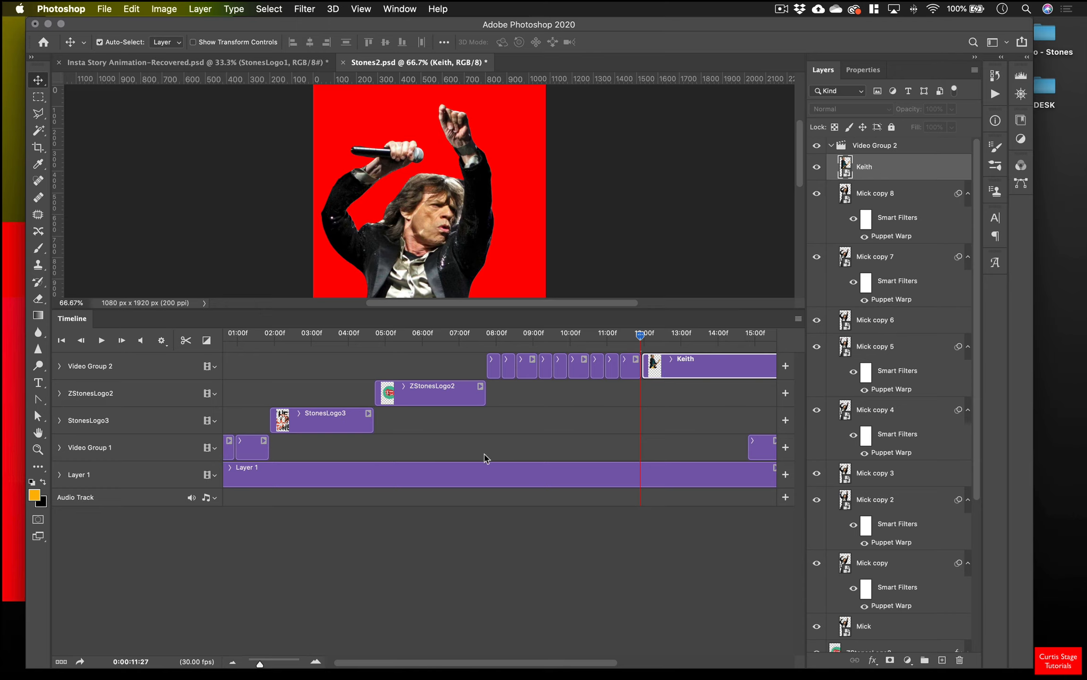
Trim the Keith clip to about the length of one Mick pose and move Keith down to the canvas's lower edge.
{"action": "left_click_drag", "start_coordinate": [260, 664], "coordinate": [260, 664]}
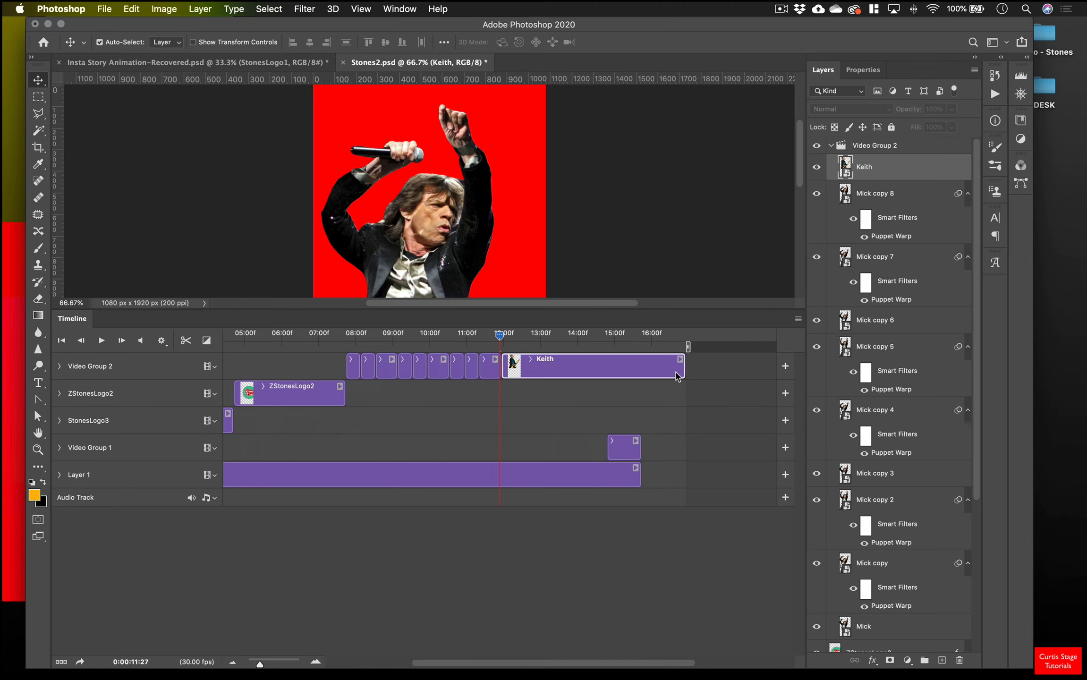
{"action": "left_click_drag", "start_coordinate": [682, 371], "coordinate": [495, 535]}
{"action": "left_click_drag", "start_coordinate": [412, 228], "coordinate": [414, 388]}
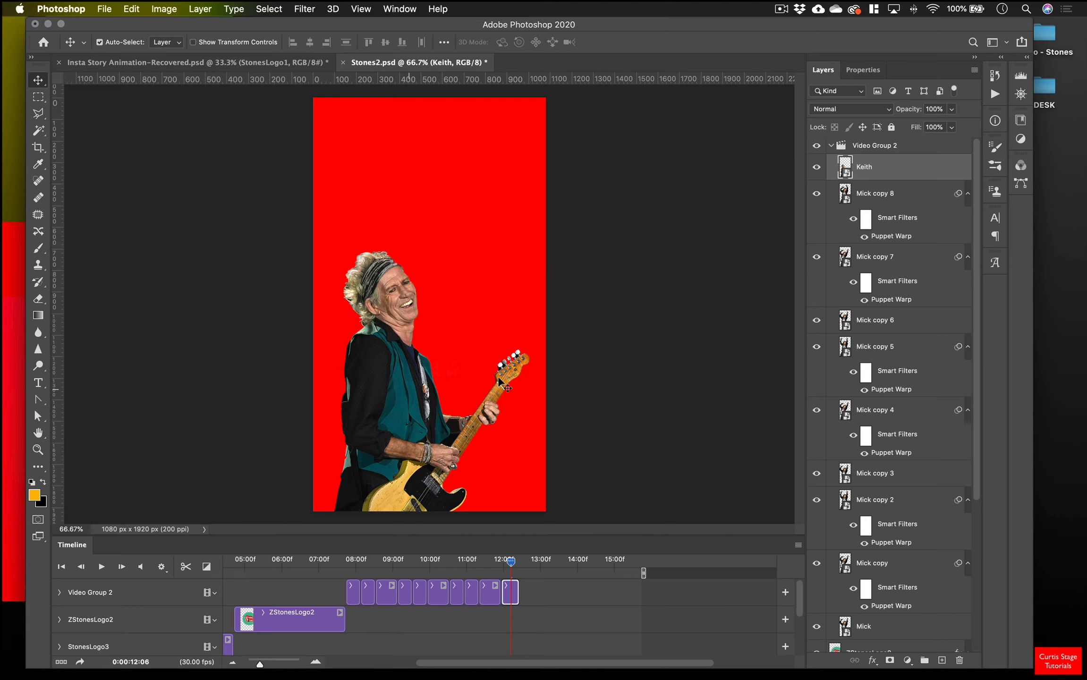
Start Puppet Warp on the Keith layer at 0:00:12:01, pin the face and neck, and shift the neck slightly.
{"action": "mouse_move", "coordinate": [512, 562]}
{"action": "left_mouse_down"}
{"action": "mouse_move", "coordinate": [481, 562]}
{"action": "mouse_move", "coordinate": [506, 572]}
{"action": "left_mouse_up"}
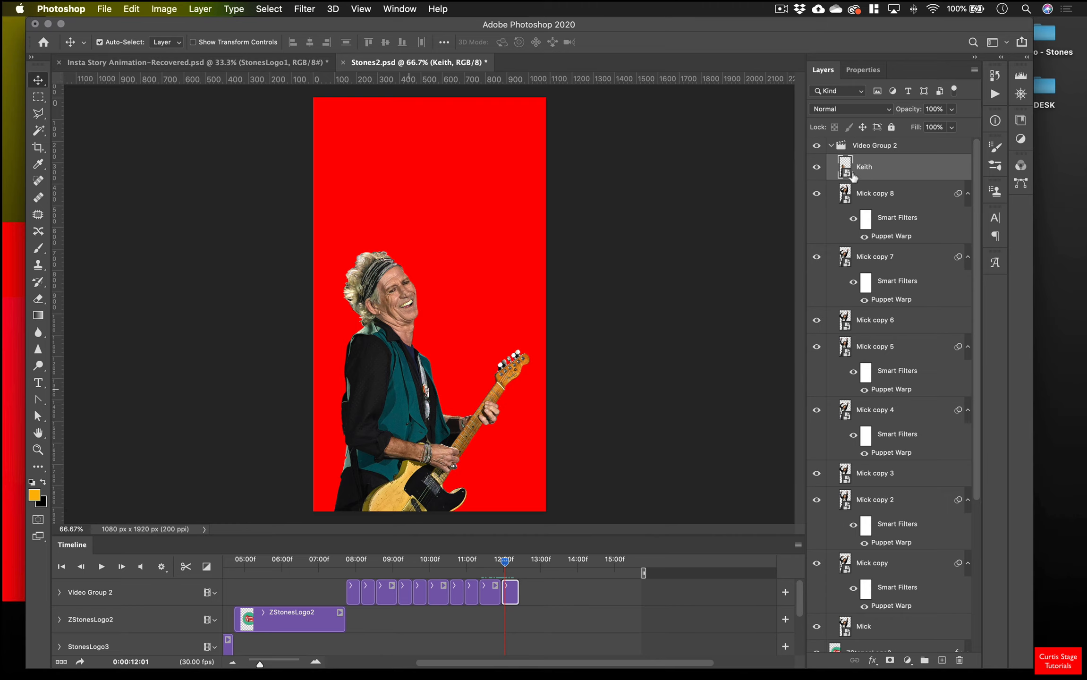
{"action": "left_click", "coordinate": [169, 7]}
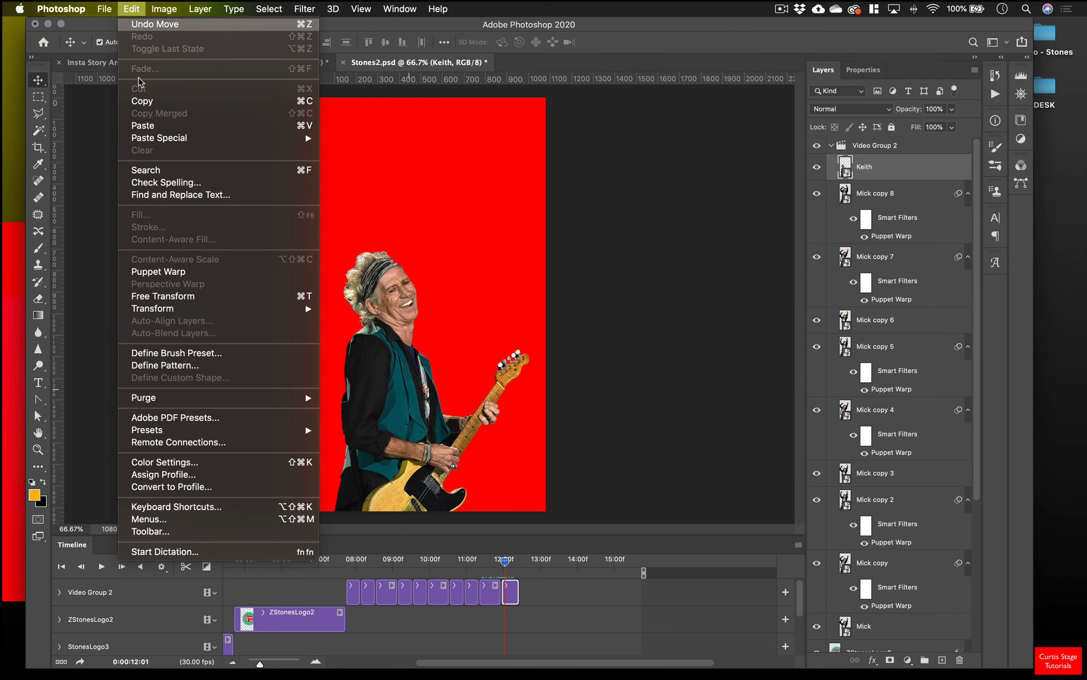
{"action": "left_click", "coordinate": [151, 272]}
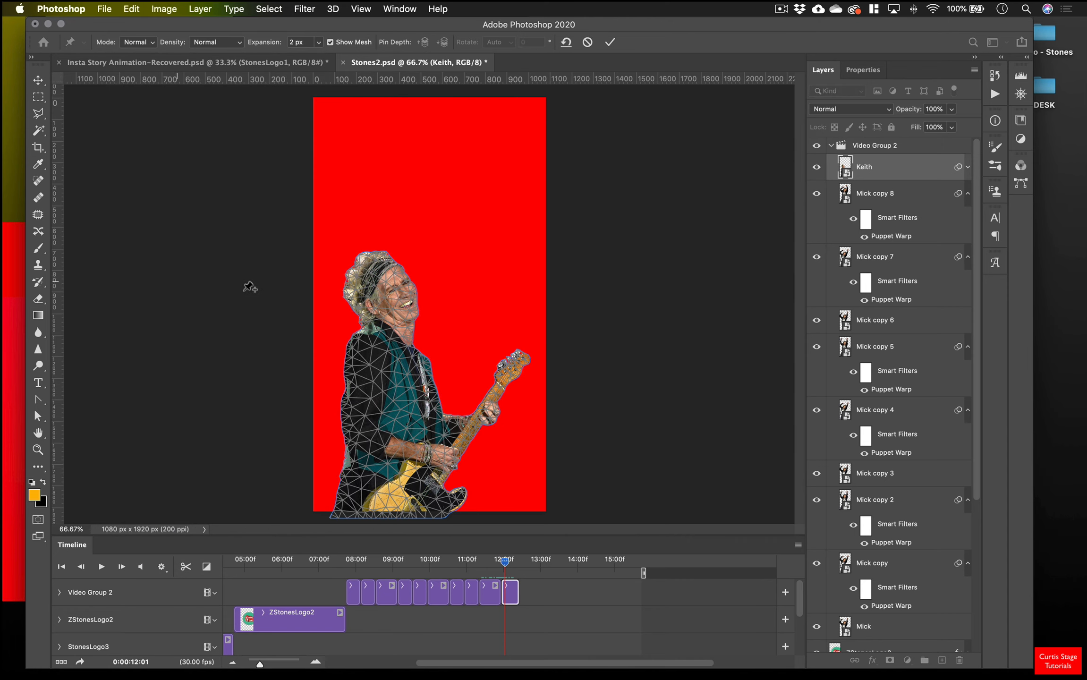
{"action": "left_click", "coordinate": [391, 294]}
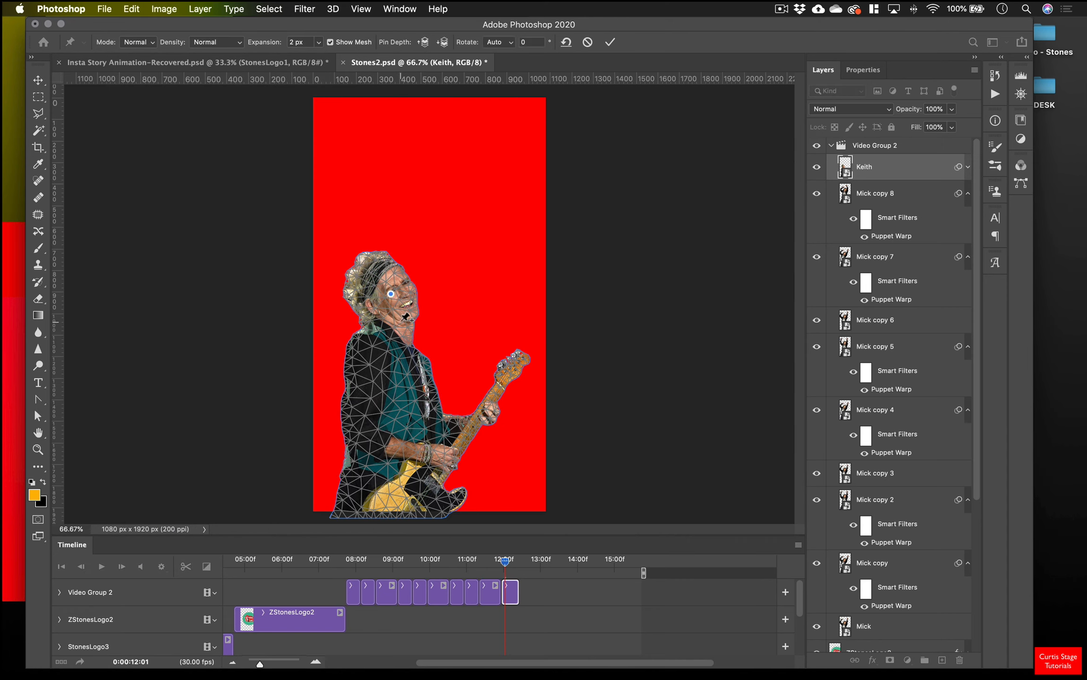
{"action": "left_click", "coordinate": [403, 333]}
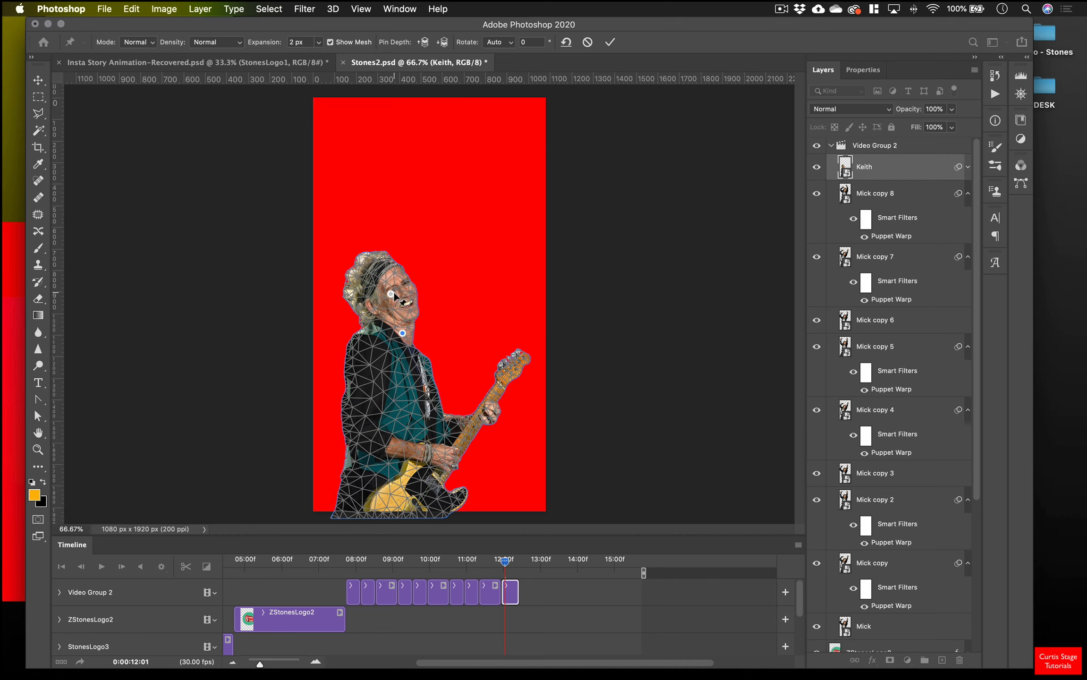
{"action": "left_click_drag", "start_coordinate": [392, 294], "coordinate": [393, 336]}
Pin Keith's shoulder, elbow, forearm and chest, lower his head slightly with the neck and face pins, and apply the warp.
{"action": "left_click", "coordinate": [364, 355]}
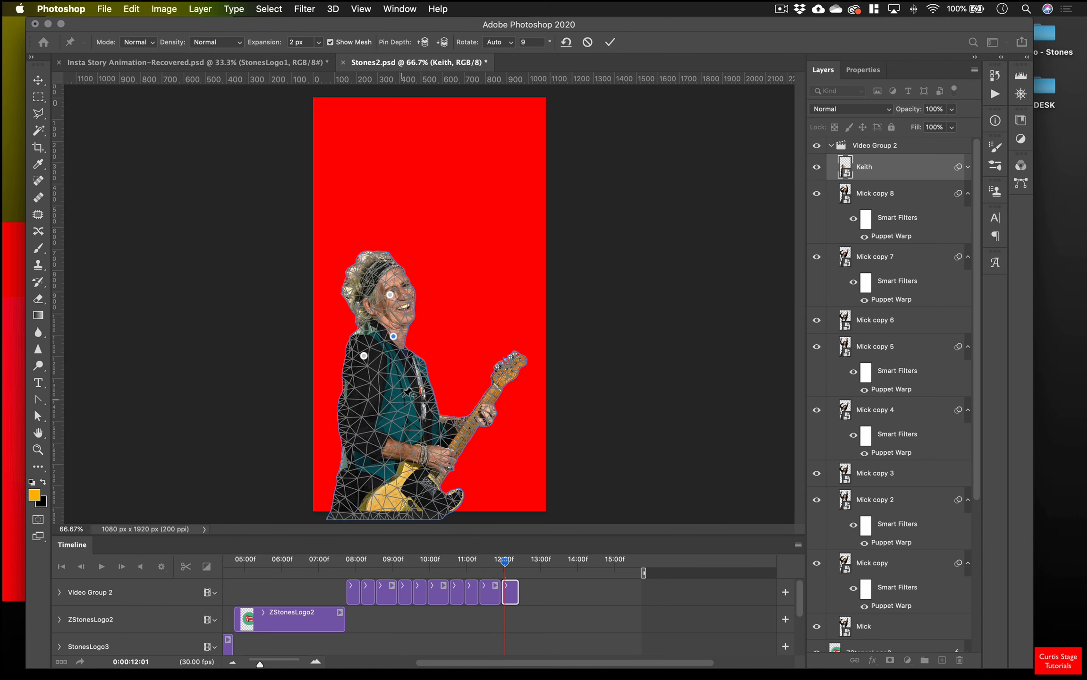
{"action": "left_click", "coordinate": [358, 430]}
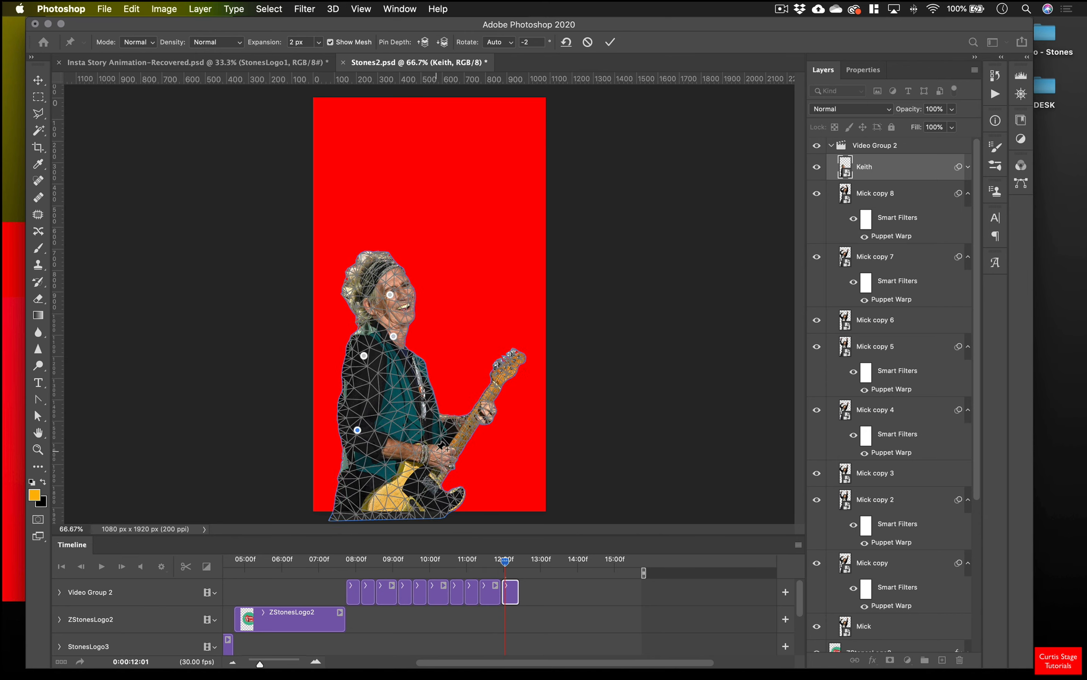
{"action": "left_click", "coordinate": [413, 454]}
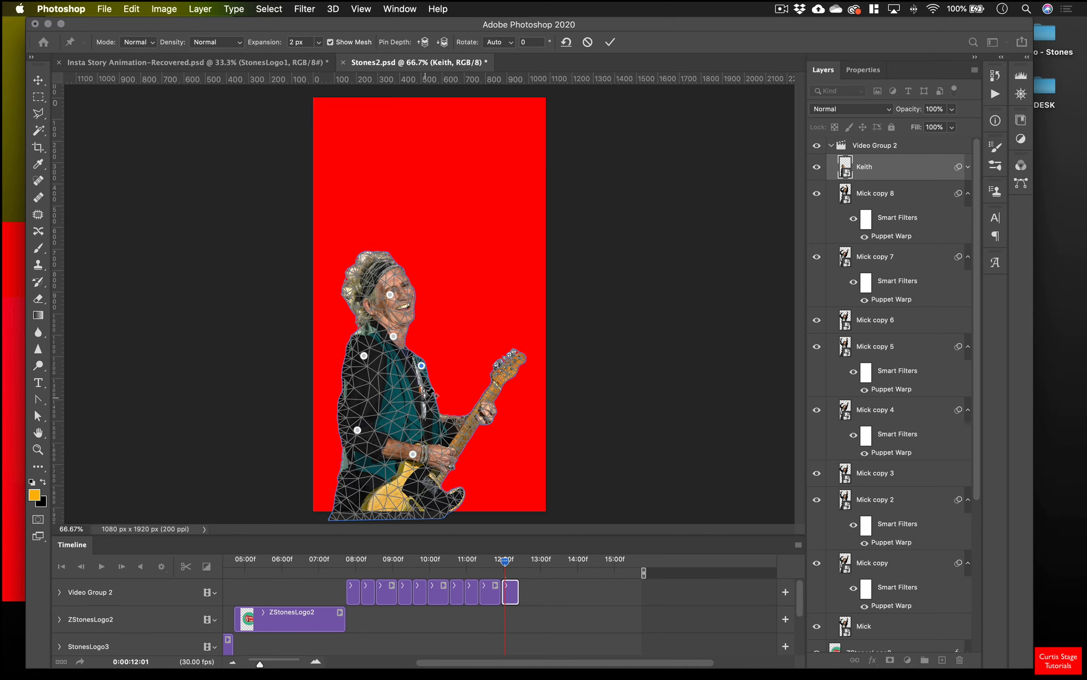
{"action": "left_click", "coordinate": [422, 365]}
{"action": "left_click_drag", "start_coordinate": [422, 366], "coordinate": [395, 339]}
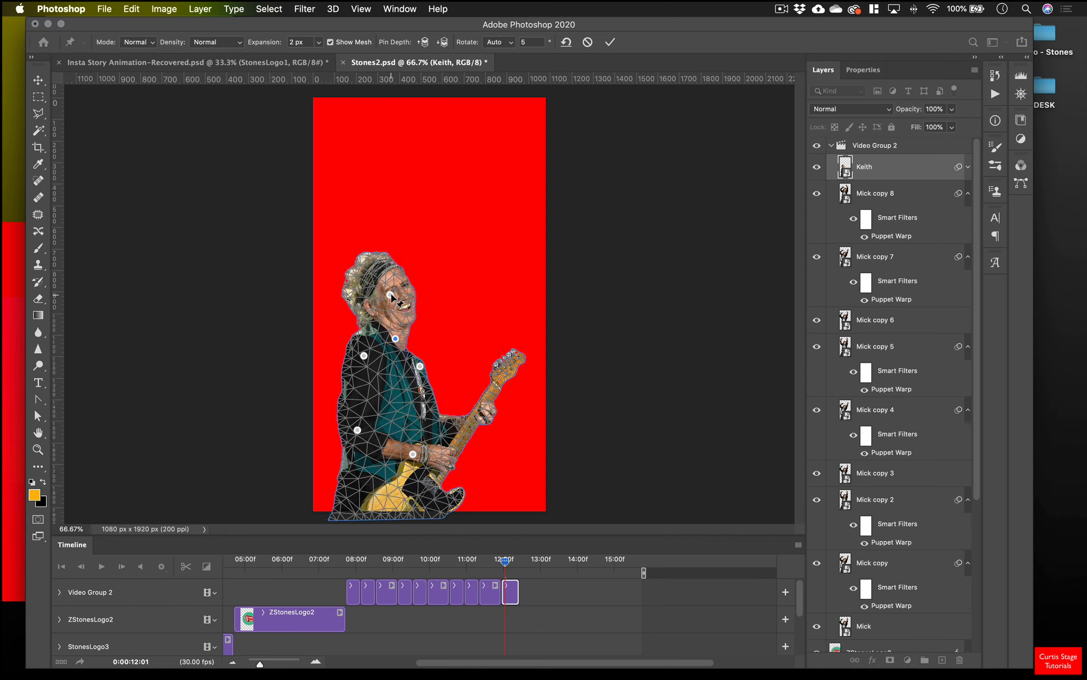
{"action": "mouse_move", "coordinate": [392, 294]}
{"action": "left_mouse_down"}
{"action": "mouse_move", "coordinate": [409, 306]}
{"action": "mouse_move", "coordinate": [393, 303]}
{"action": "left_mouse_up"}
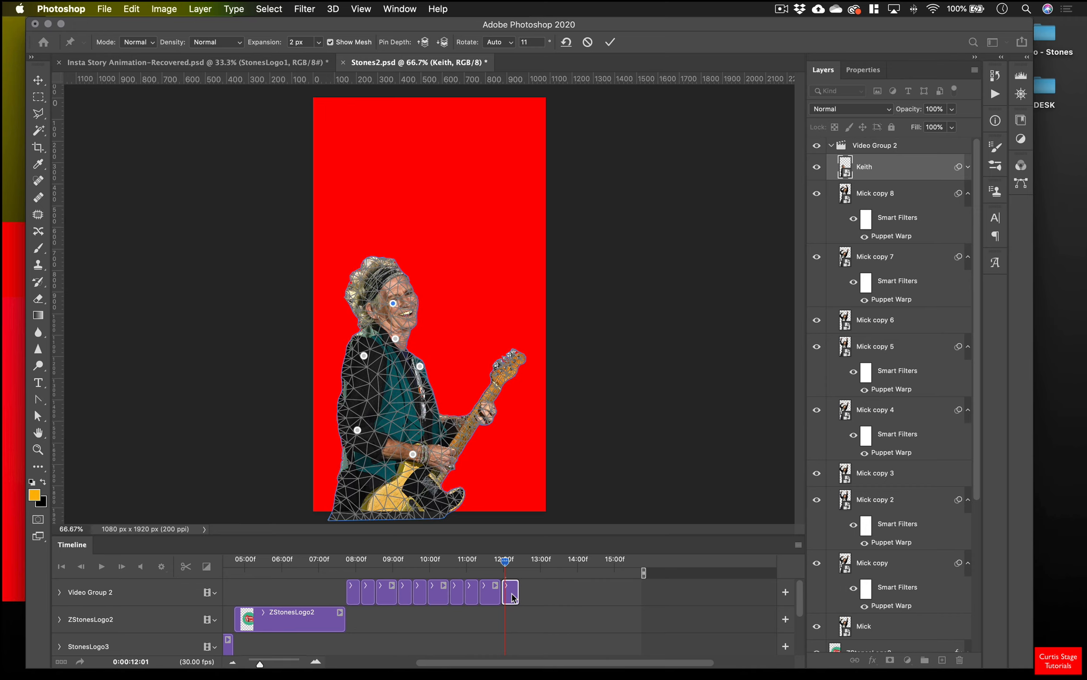
{"action": "left_click", "coordinate": [612, 42]}
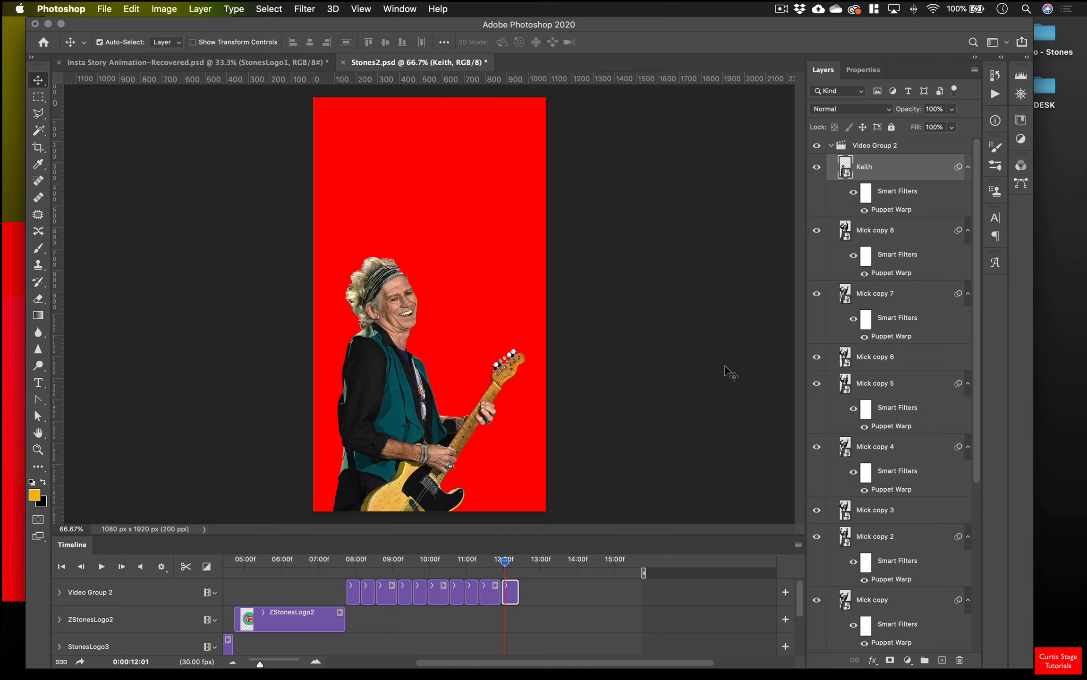
Duplicate the Keith layer as Keith copy within Stones2.psd.
{"action": "right_click", "coordinate": [934, 172]}
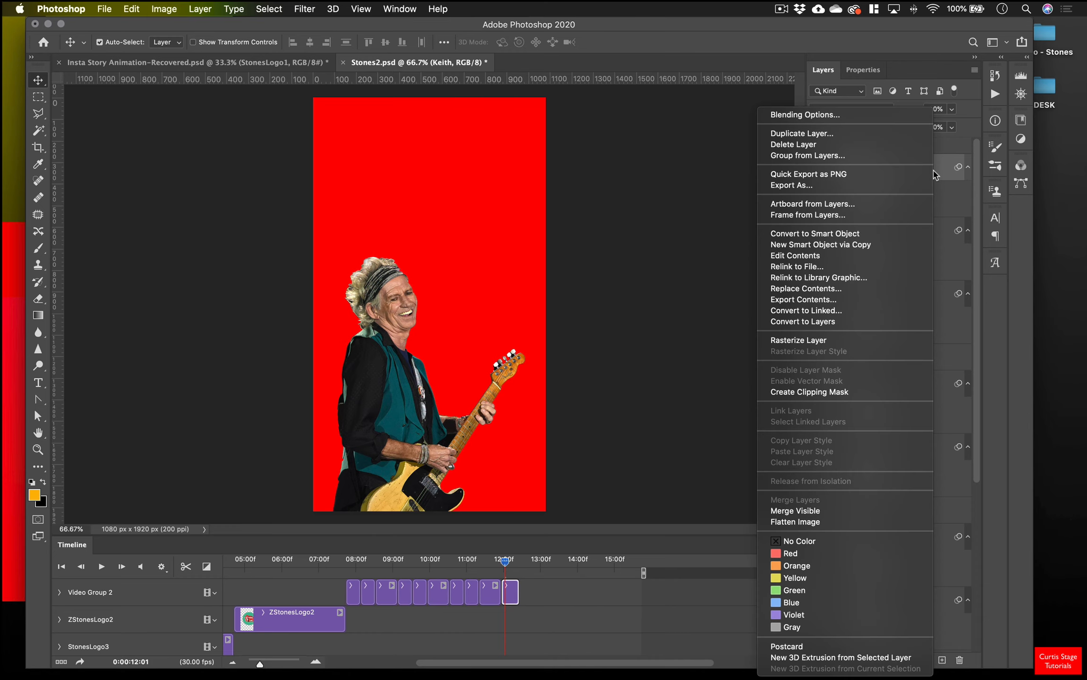
{"action": "left_click", "coordinate": [831, 134]}
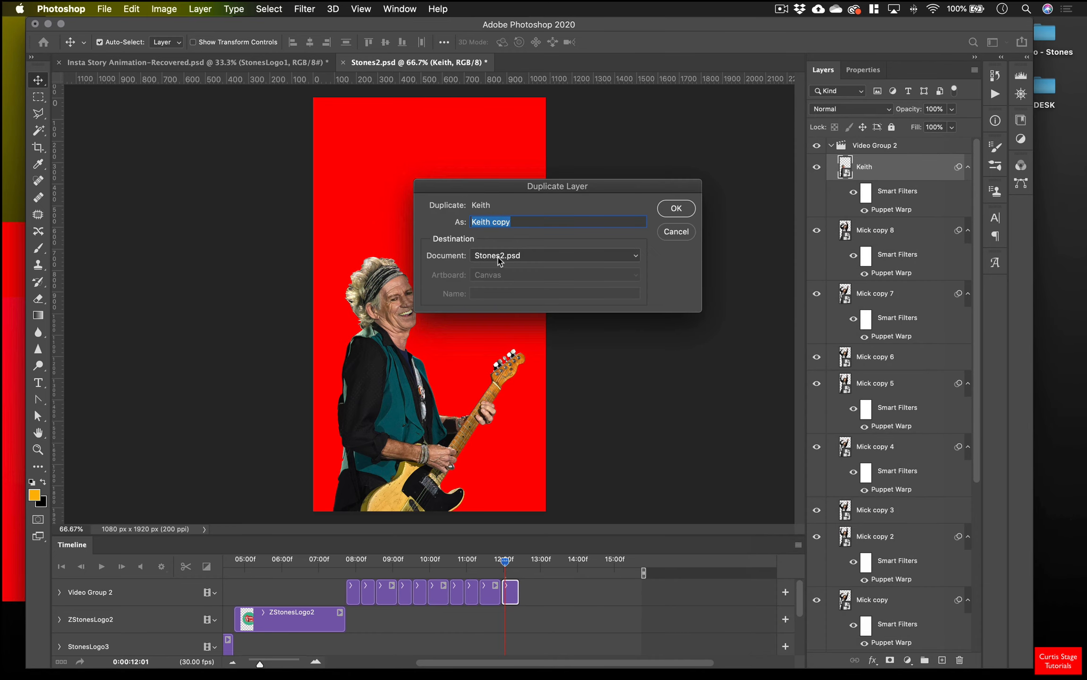
{"action": "left_click", "coordinate": [681, 214]}
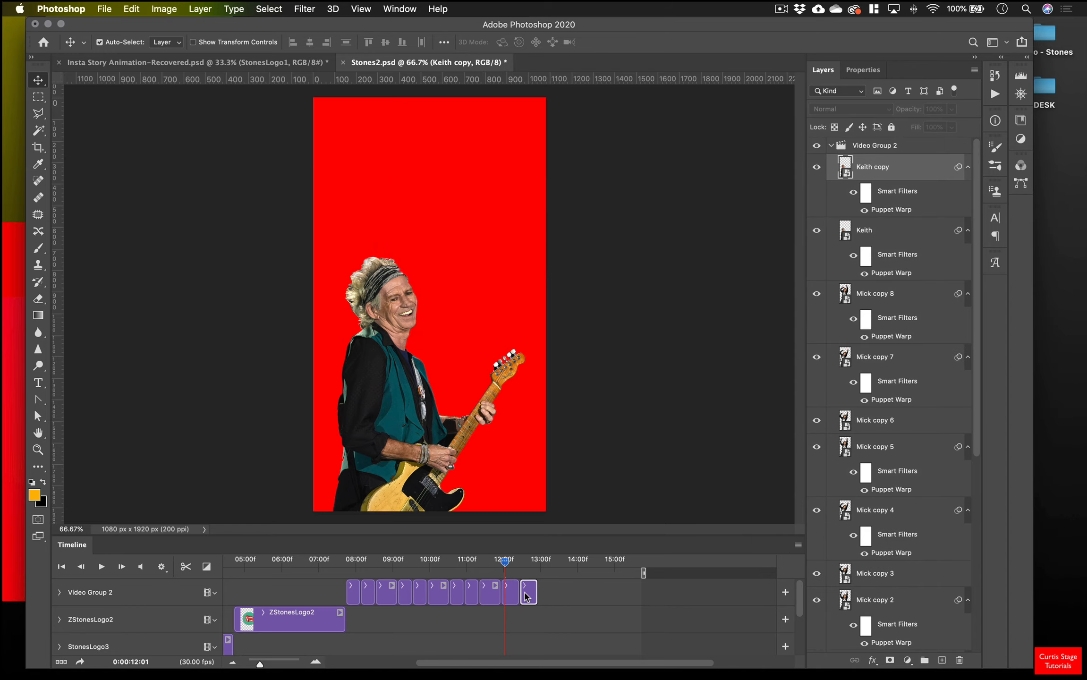
Edit Keith copy's Puppet Warp at 0:00:12:21, shifting the face and elbow pins slightly to the right, and apply the warp.
{"action": "left_click_drag", "start_coordinate": [508, 562], "coordinate": [530, 562]}
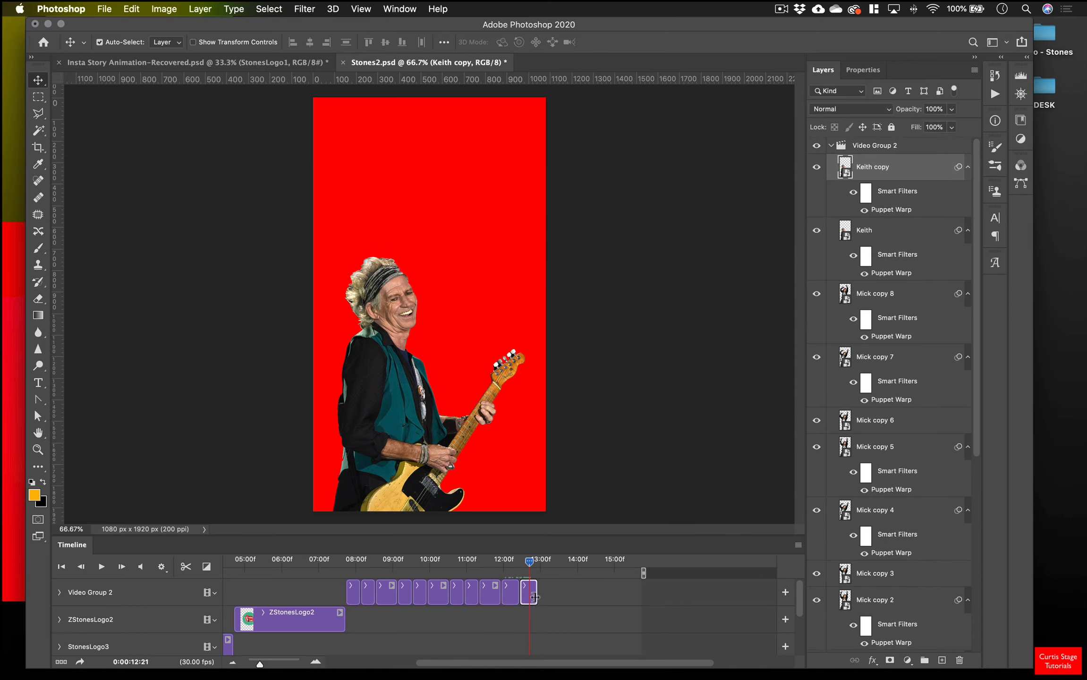
{"action": "double_click", "coordinate": [893, 212]}
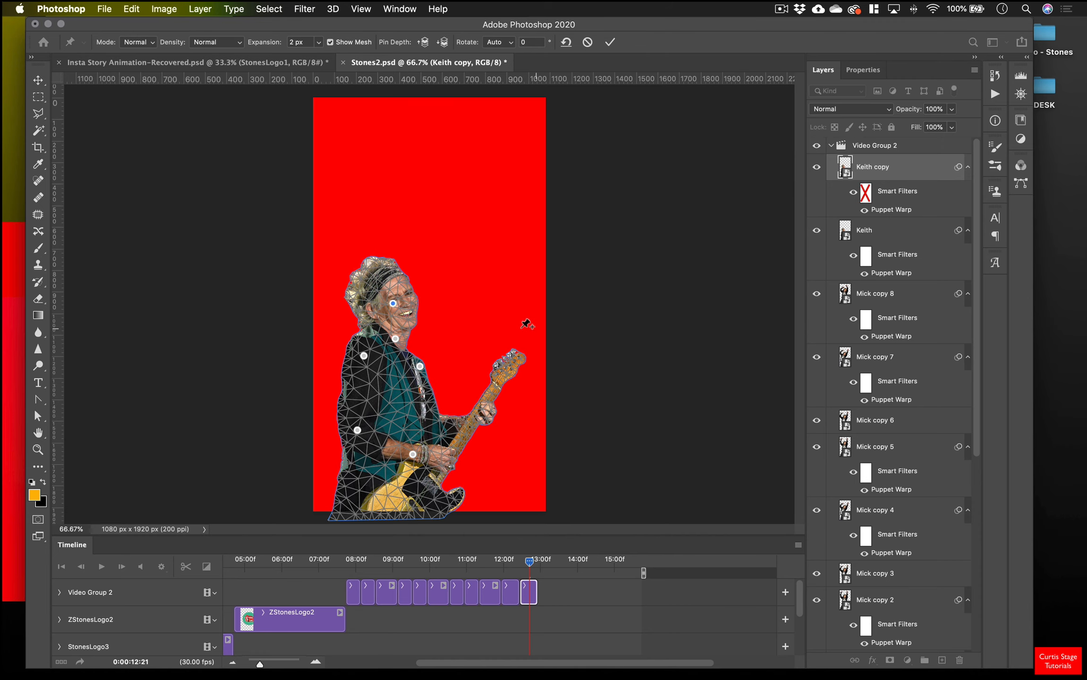
{"action": "left_click_drag", "start_coordinate": [394, 305], "coordinate": [405, 305]}
{"action": "left_click", "coordinate": [420, 367]}
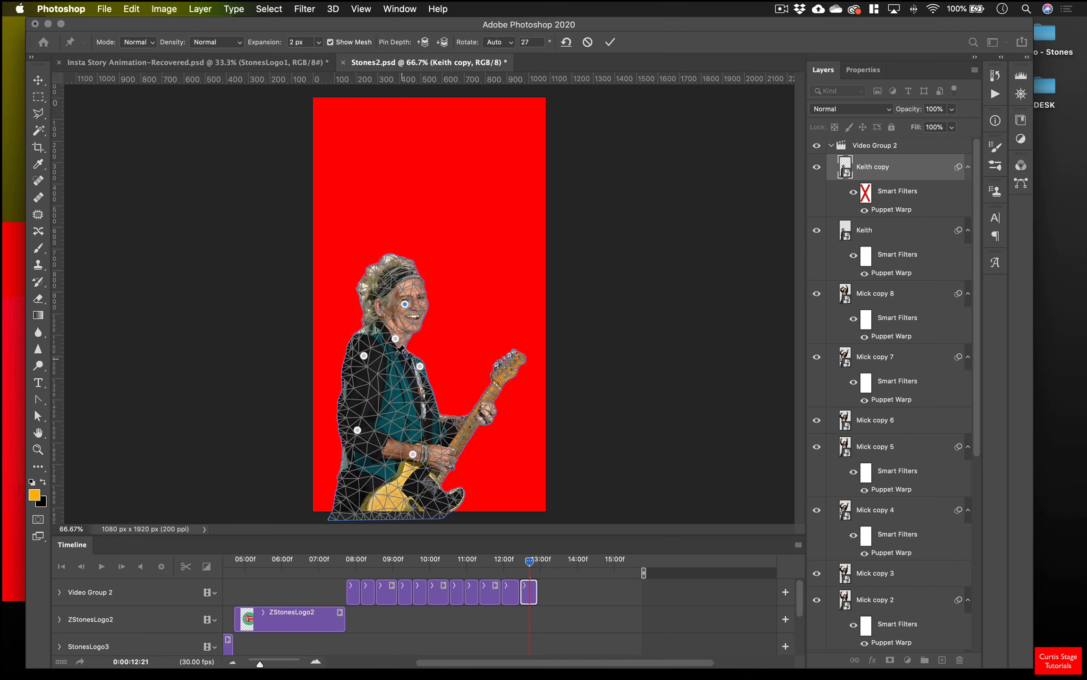
{"action": "left_click", "coordinate": [361, 428]}
{"action": "left_click_drag", "start_coordinate": [361, 427], "coordinate": [366, 427]}
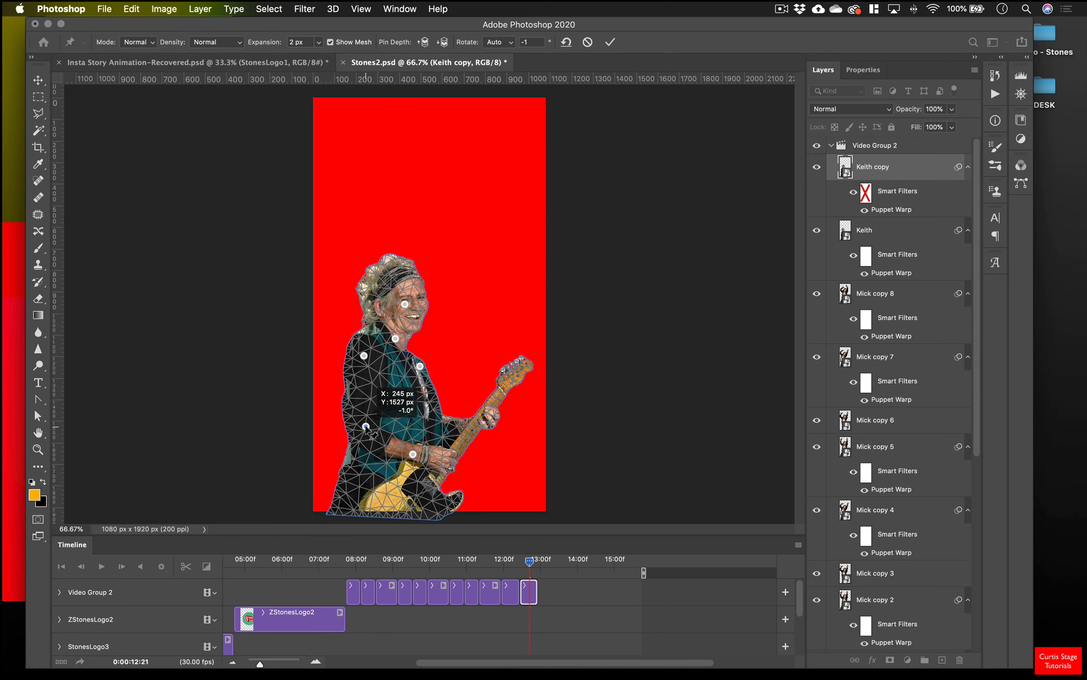
{"action": "left_click", "coordinate": [611, 42]}
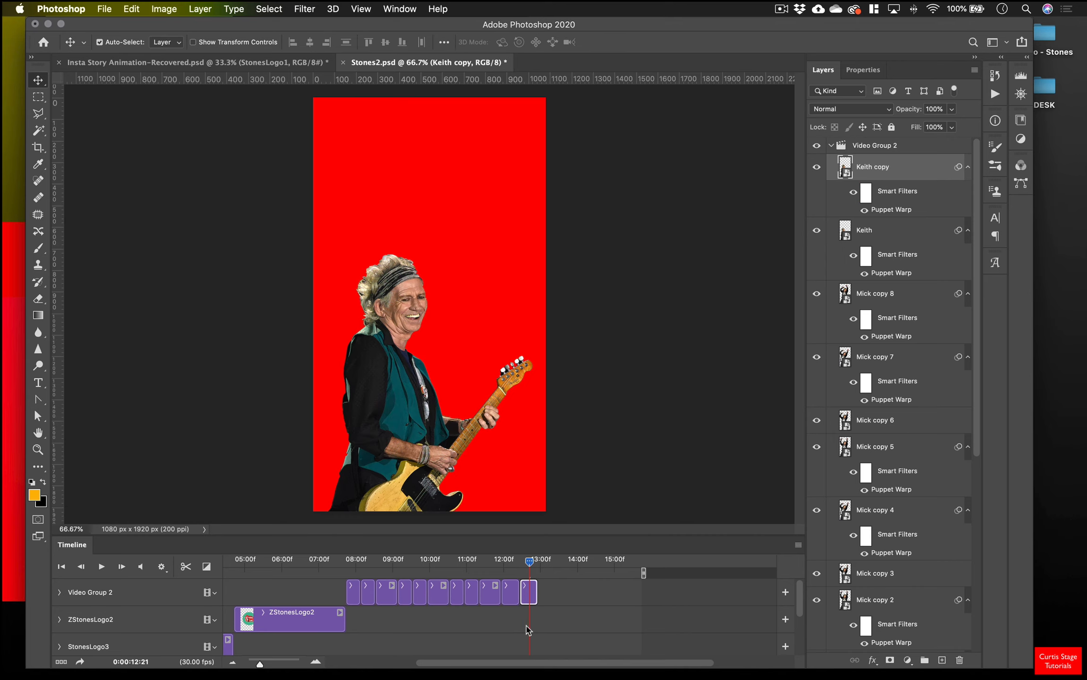
Select the Keith and Keith copy clips together and duplicate the pair three times to continue the dance in Video Group 2.
{"action": "left_click_drag", "start_coordinate": [529, 567], "coordinate": [528, 596]}
{"action": "left_click_drag", "start_coordinate": [571, 534], "coordinate": [573, 505]}
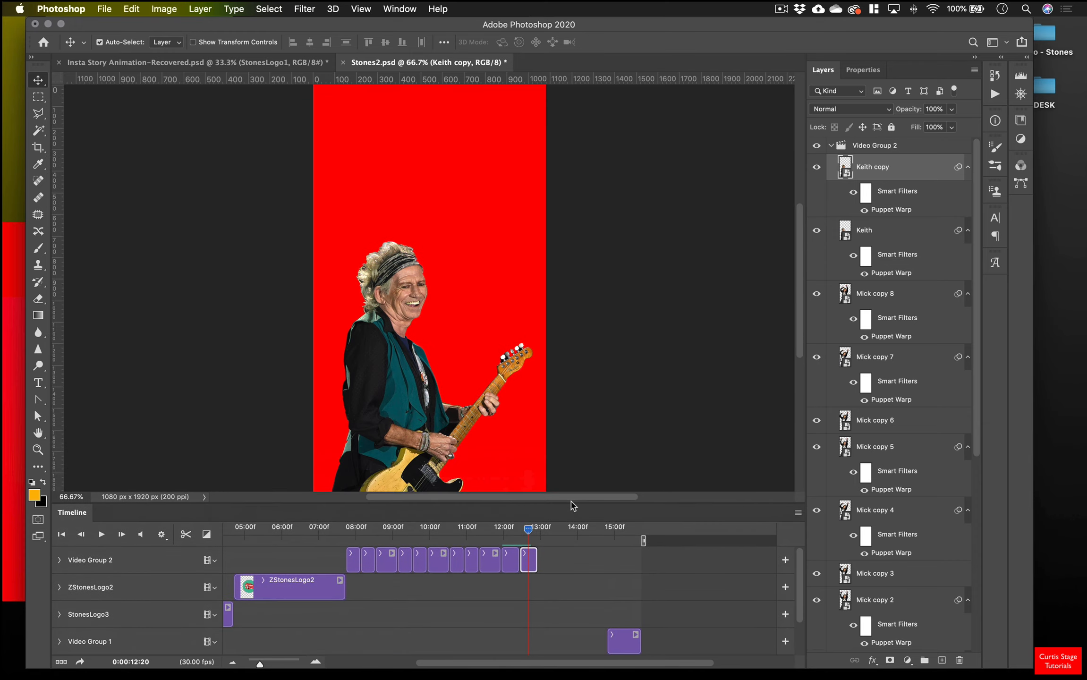
{"action": "left_click", "coordinate": [509, 565]}
{"action": "left_click", "coordinate": [529, 566], "text": "shift"}
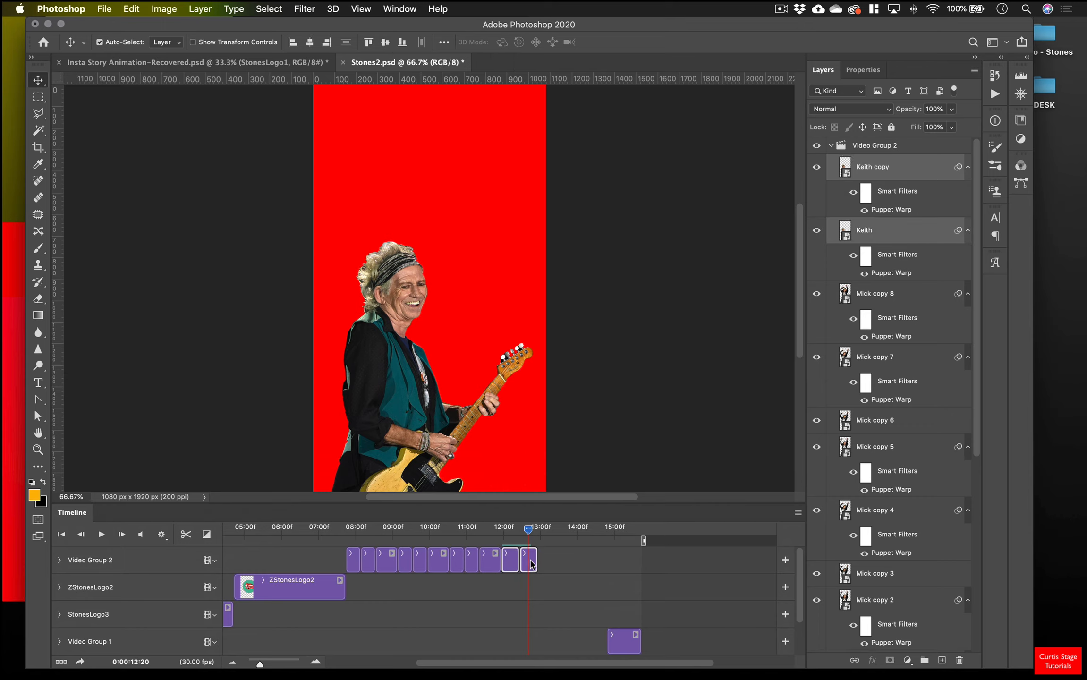
{"action": "left_click_drag", "start_coordinate": [529, 529], "coordinate": [537, 532]}
{"action": "key", "text": "super+j"}
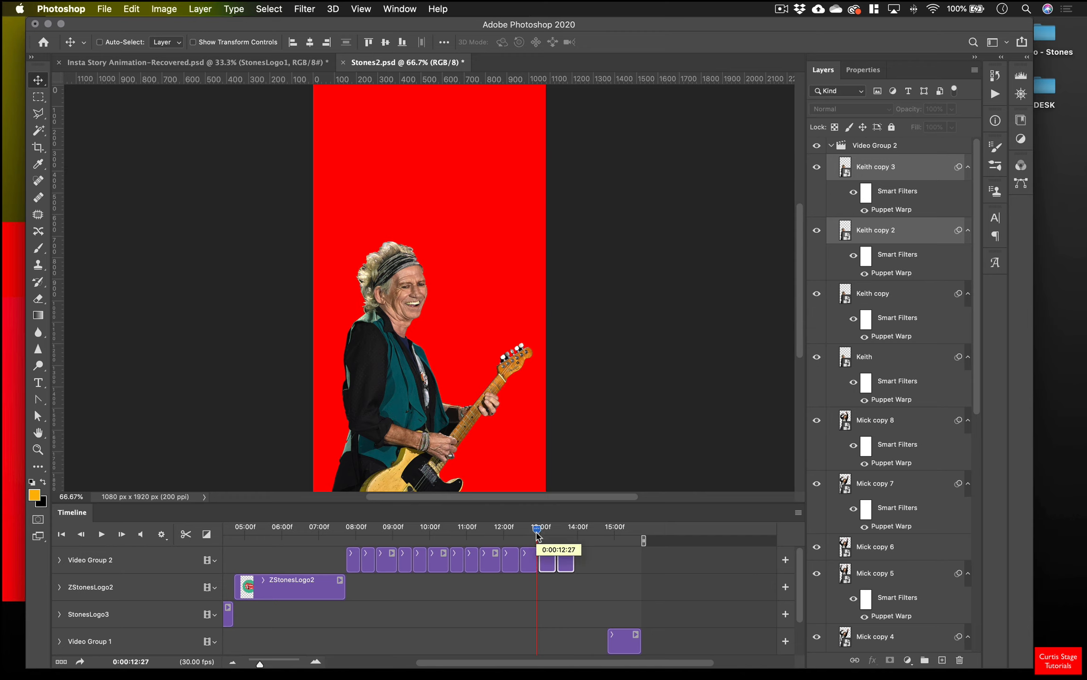
{"action": "left_click_drag", "start_coordinate": [538, 531], "coordinate": [612, 546]}
{"action": "key", "text": "super+j"}
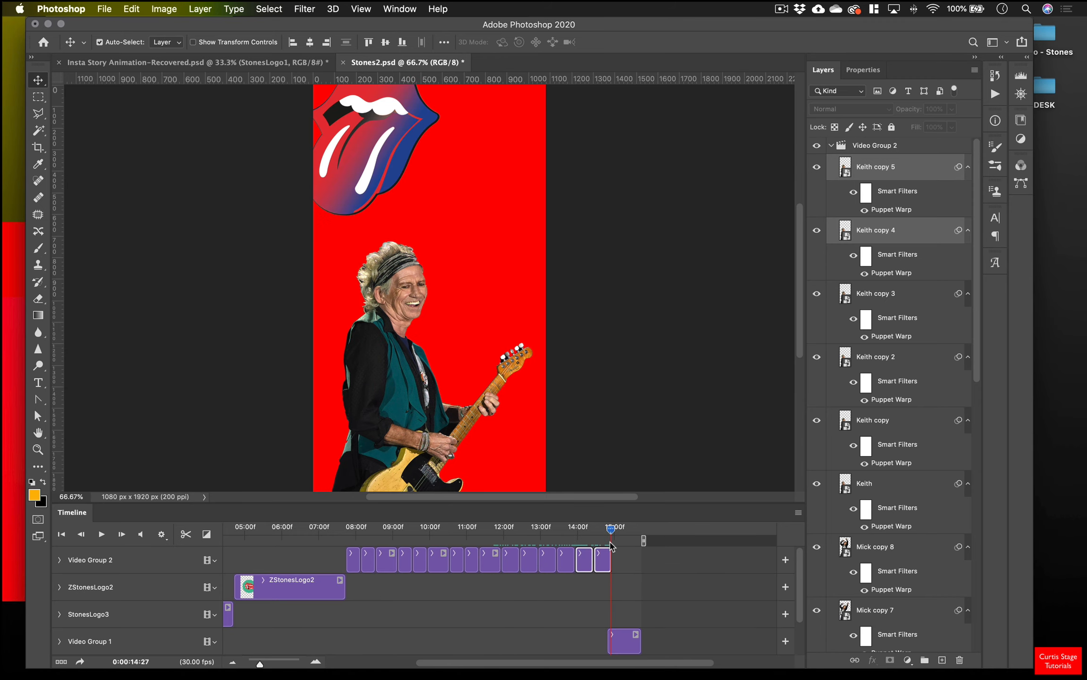
{"action": "key", "text": "super+j"}
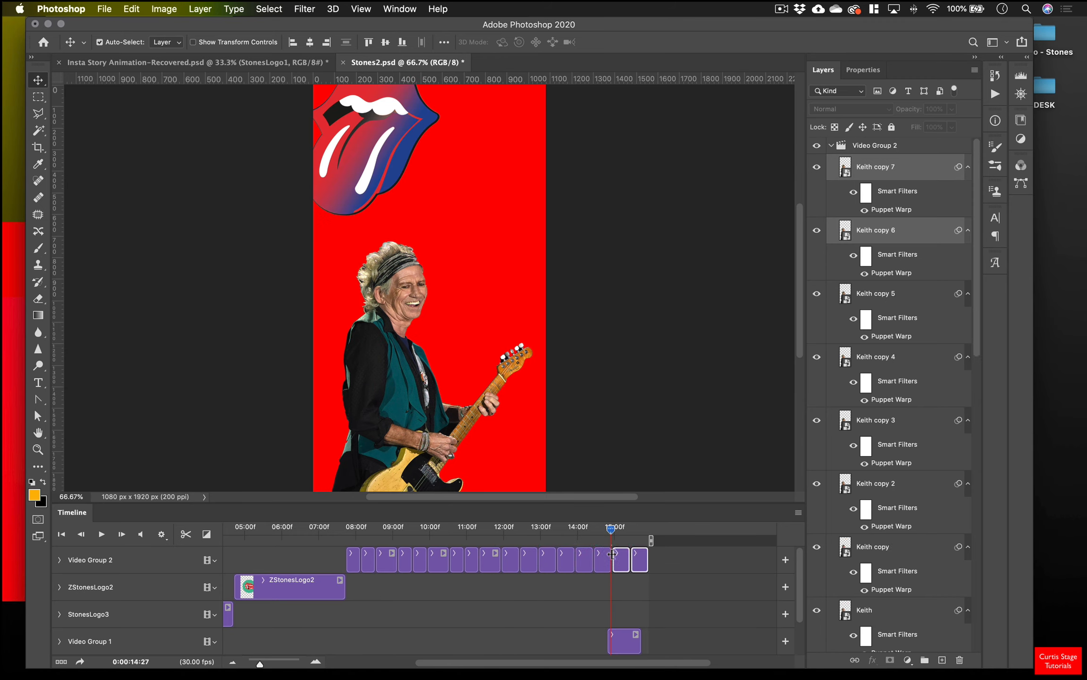
Move the final StonesLogo1 clip to follow the last Keith clip and extend the red Layer 1 clip to the same end.
{"action": "left_click_drag", "start_coordinate": [625, 647], "coordinate": [662, 645]}
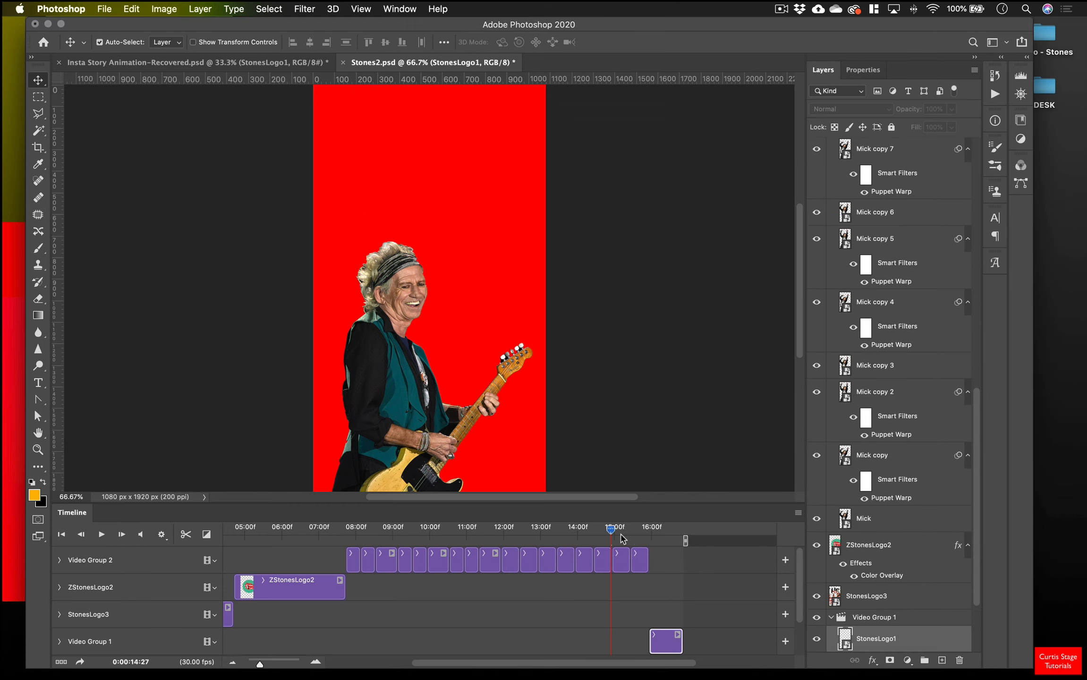
{"action": "left_click_drag", "start_coordinate": [616, 533], "coordinate": [669, 294]}
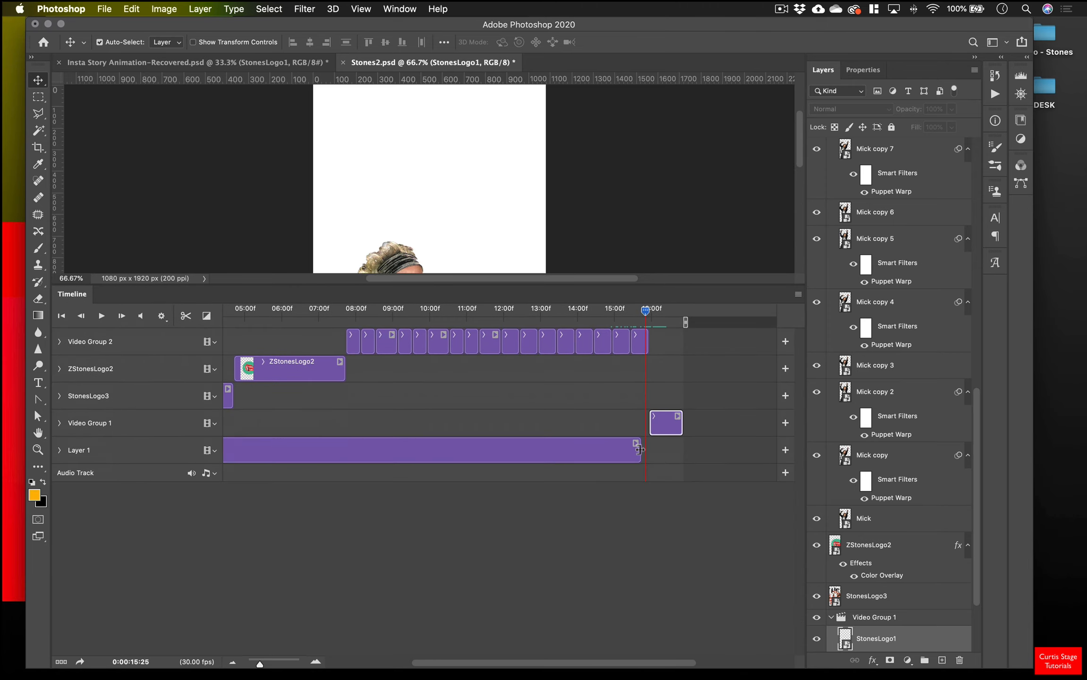
{"action": "left_click_drag", "start_coordinate": [640, 450], "coordinate": [682, 450]}
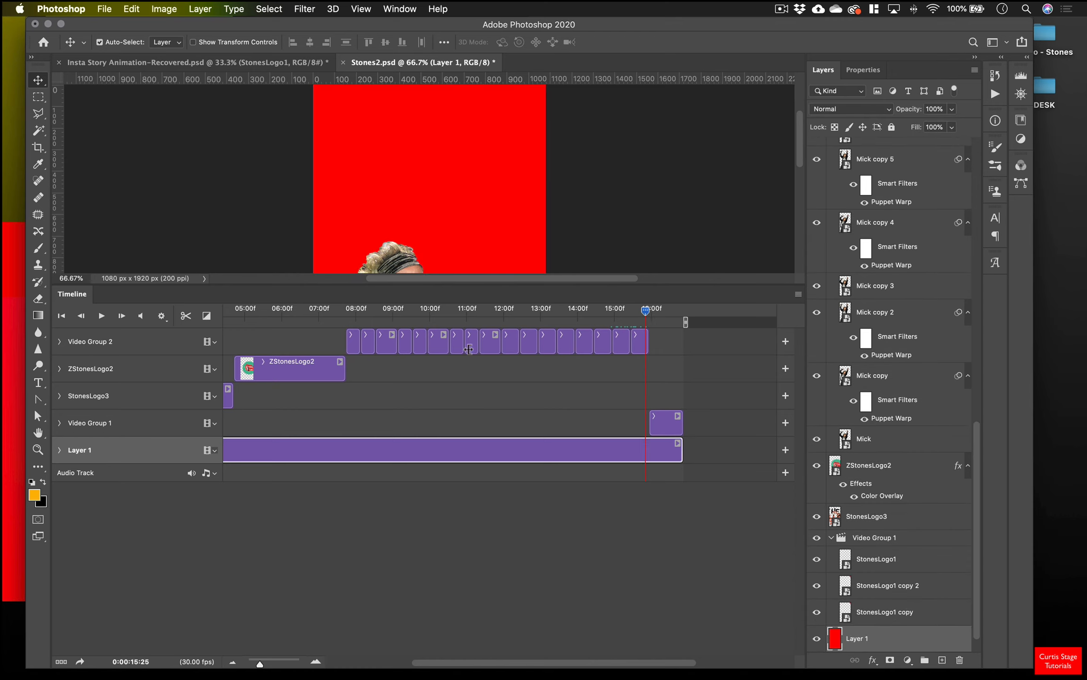
Set the playhead to 0:00:13:11 and collapse Video Group 2 in the layer list.
{"action": "left_click_drag", "start_coordinate": [646, 327], "coordinate": [555, 337]}
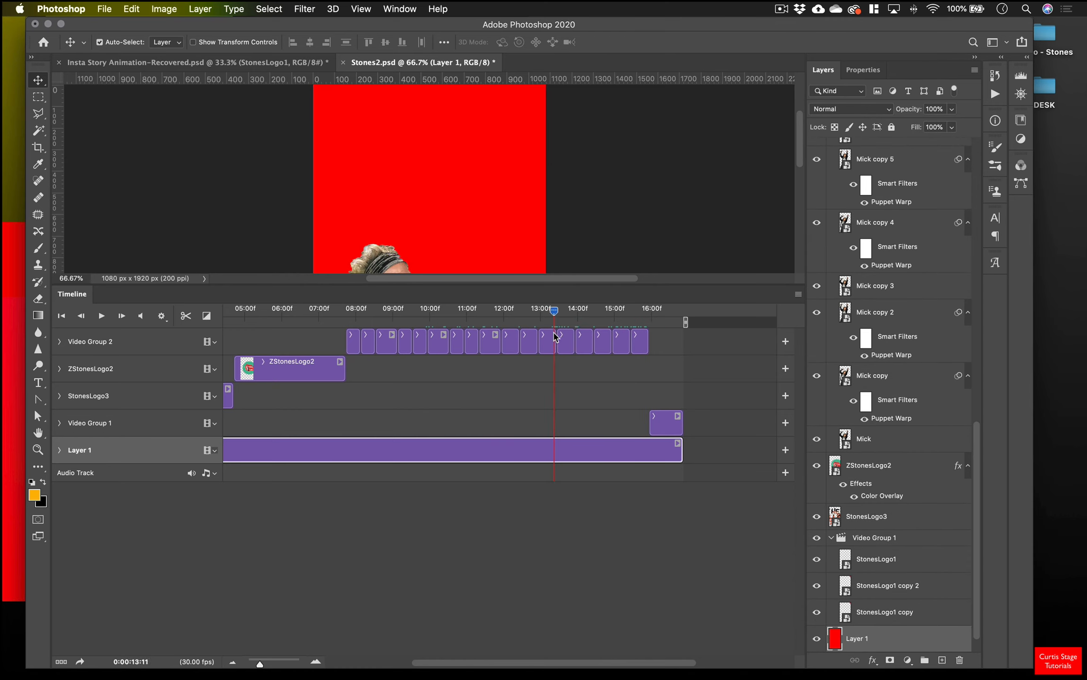
{"action": "left_click_drag", "start_coordinate": [499, 284], "coordinate": [500, 335]}
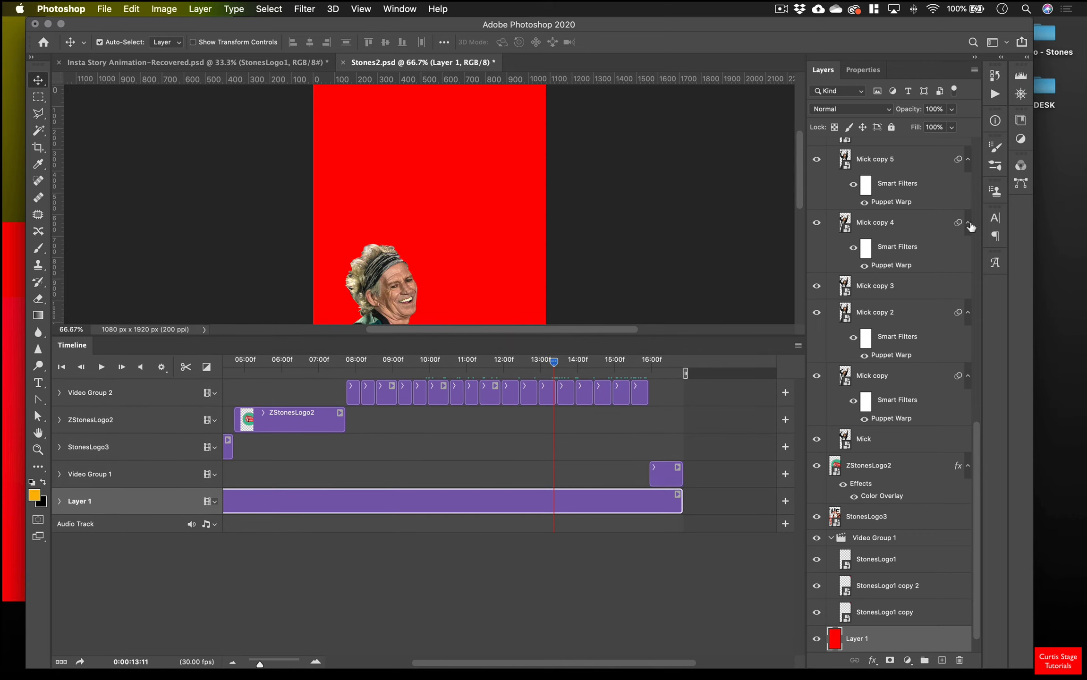
{"action": "scroll", "coordinate": [939, 202], "scroll_direction": "up", "scroll_amount": 10}
{"action": "left_click", "coordinate": [830, 149]}
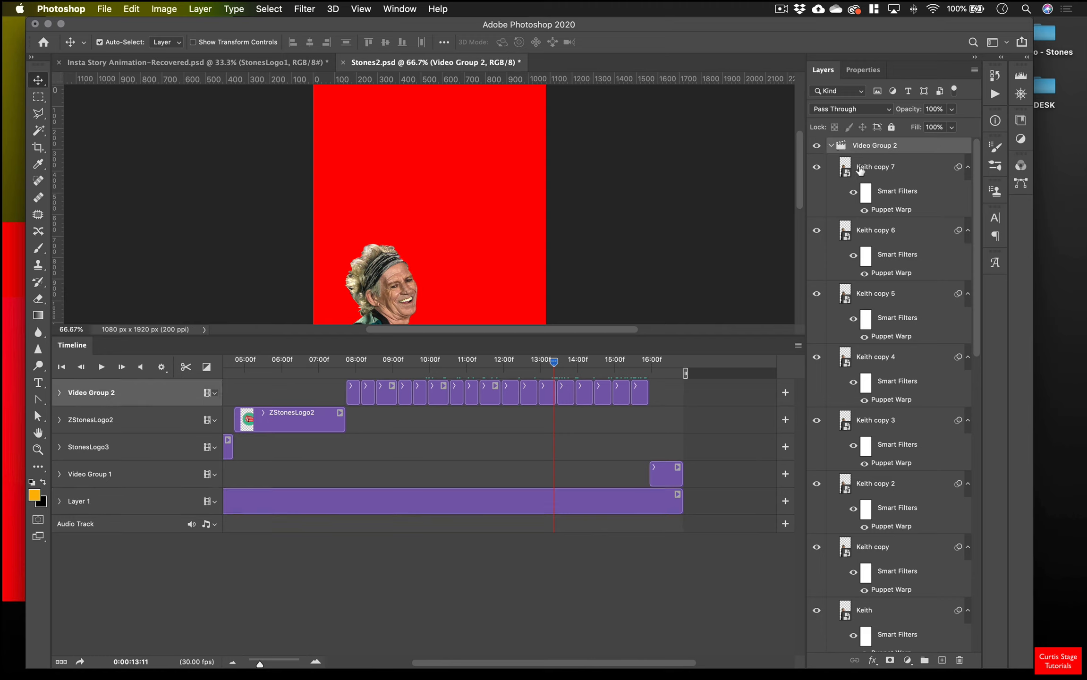
{"action": "left_click", "coordinate": [832, 146]}
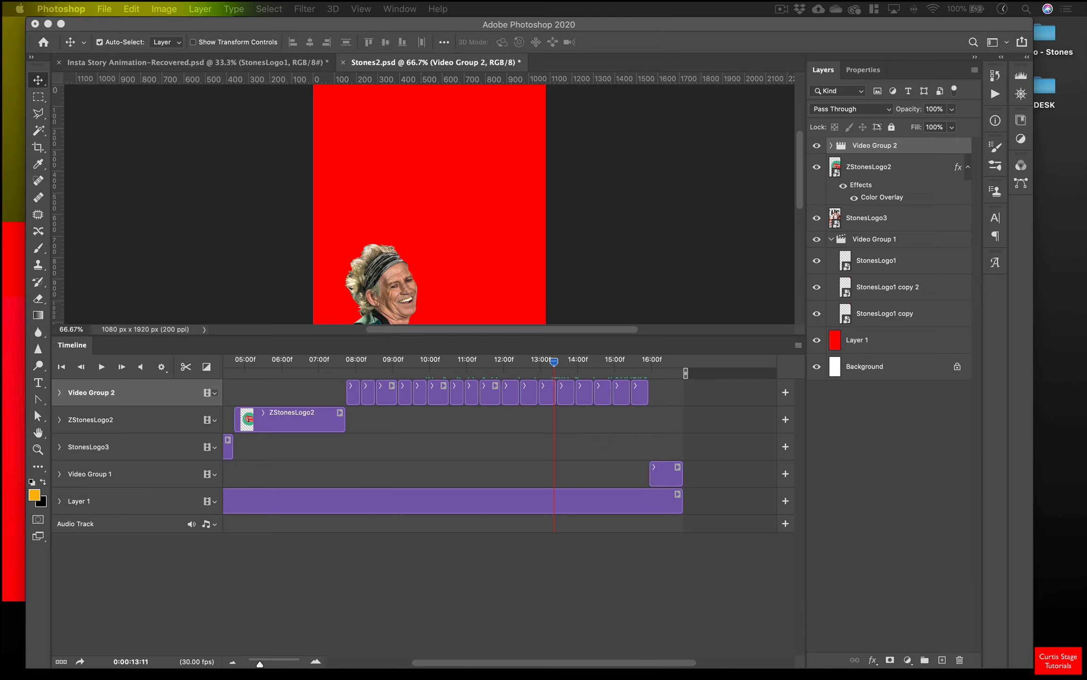
Place the SomeGirls image in the upper part of the canvas and move its clip into the ZStonesLogo2 track.
{"action": "left_click_drag", "start_coordinate": [629, 219], "coordinate": [539, 419]}
{"action": "left_click_drag", "start_coordinate": [559, 109], "coordinate": [435, 181]}
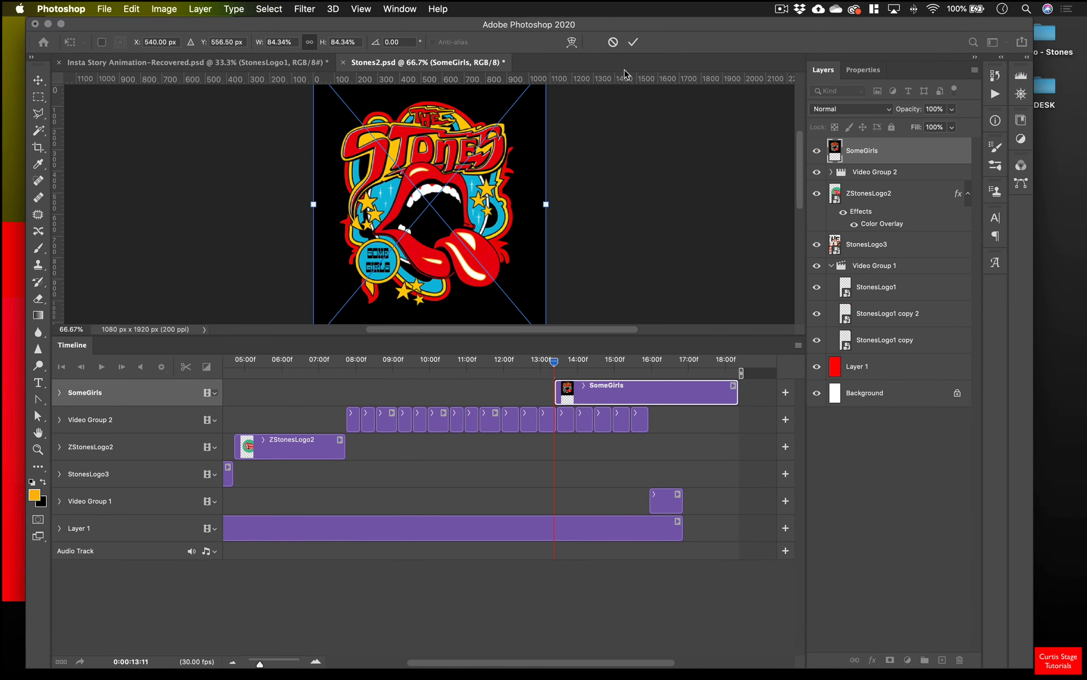
{"action": "left_click", "coordinate": [633, 42]}
{"action": "left_click_drag", "start_coordinate": [613, 404], "coordinate": [510, 454]}
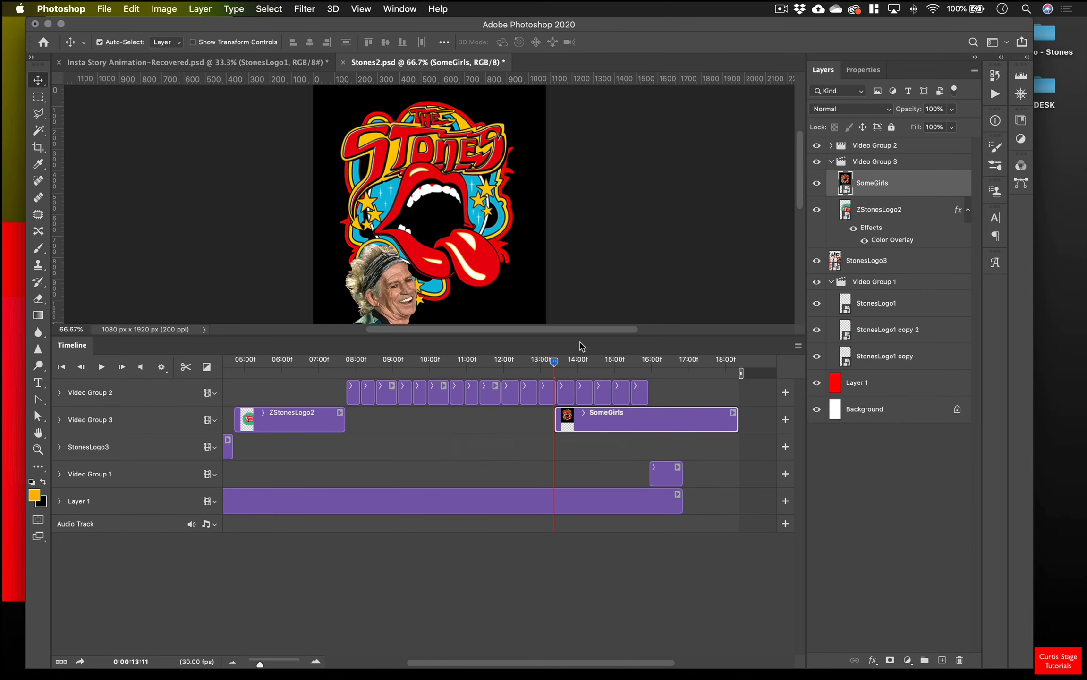
Align the SomeGirls clip's start with the first Keith clip and trim its end to the last Keith clip.
{"action": "scroll", "coordinate": [519, 271], "scroll_direction": "down", "scroll_amount": 3}
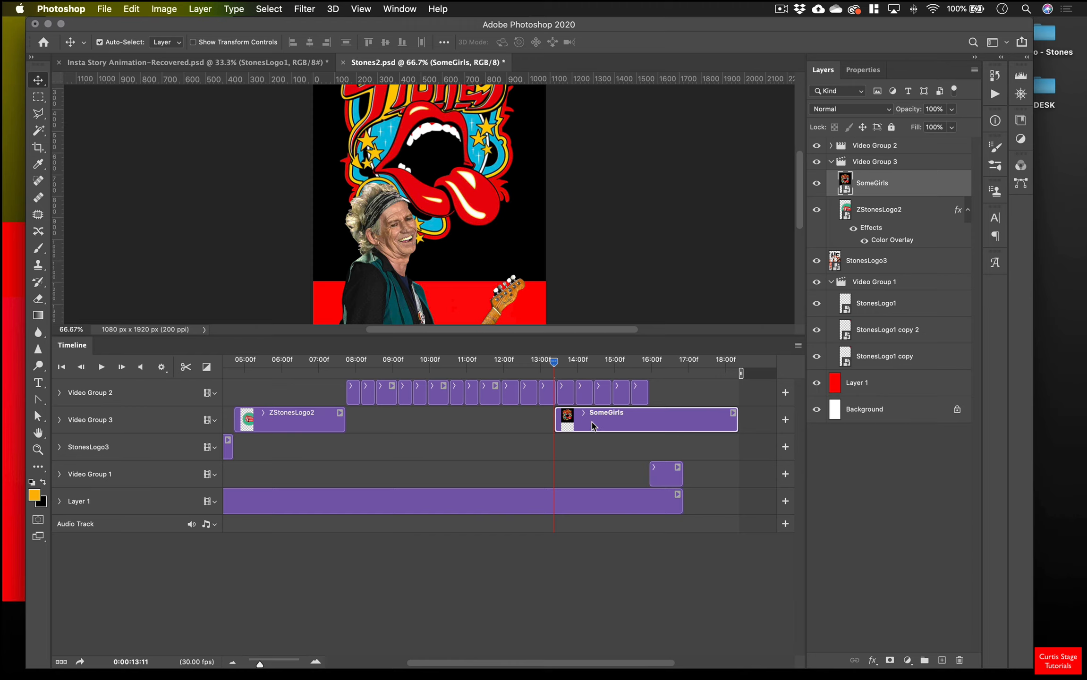
{"action": "left_click_drag", "start_coordinate": [593, 425], "coordinate": [539, 425]}
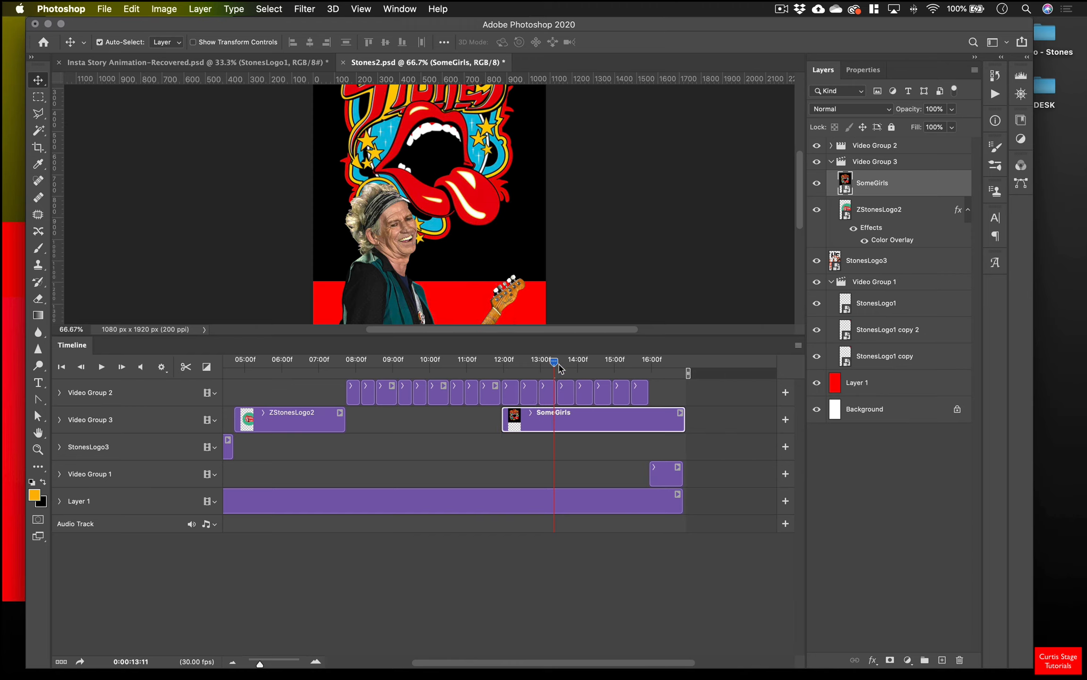
{"action": "left_click_drag", "start_coordinate": [560, 368], "coordinate": [505, 378]}
{"action": "left_click_drag", "start_coordinate": [682, 423], "coordinate": [648, 423]}
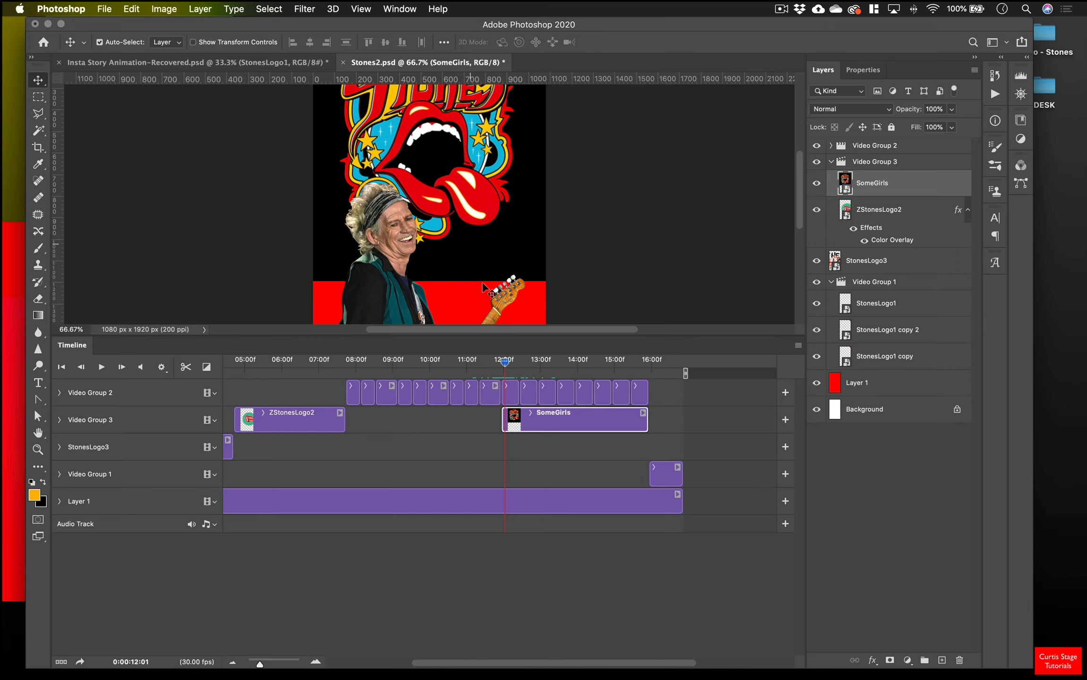
Try to delete the black background of the SomeGirls smart object with a Magic Wand selection, and drop the selection.
{"action": "left_click", "coordinate": [40, 131]}
{"action": "scroll", "coordinate": [303, 226], "scroll_direction": "up", "scroll_amount": 5}
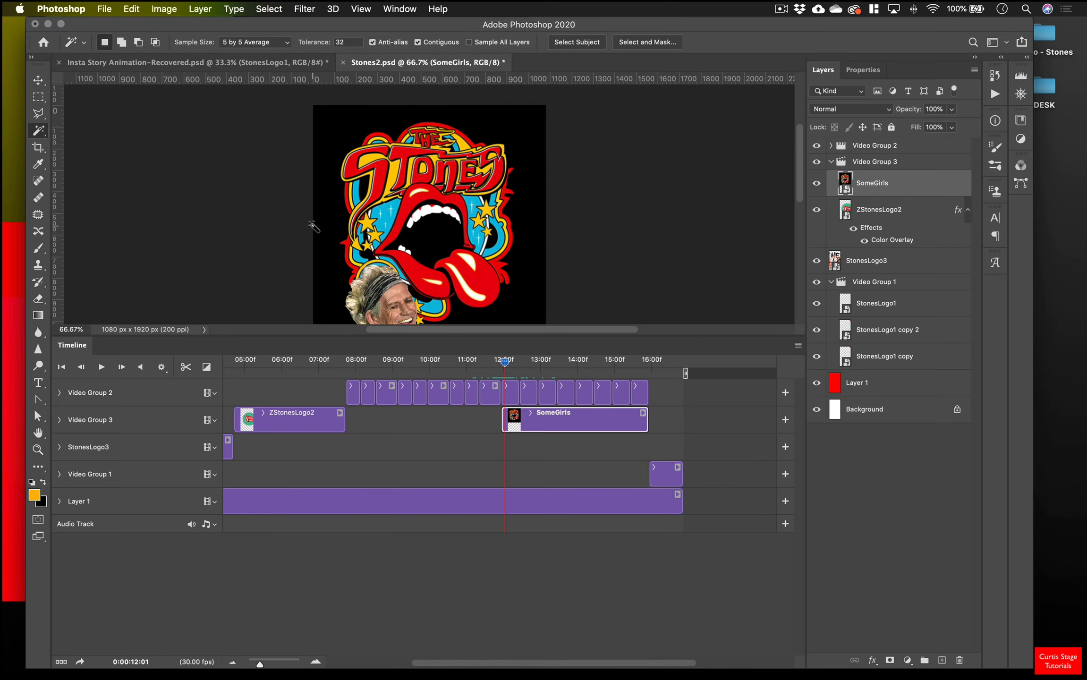
{"action": "scroll", "coordinate": [311, 226], "scroll_direction": "right", "scroll_amount": 1}
{"action": "left_click", "coordinate": [320, 198]}
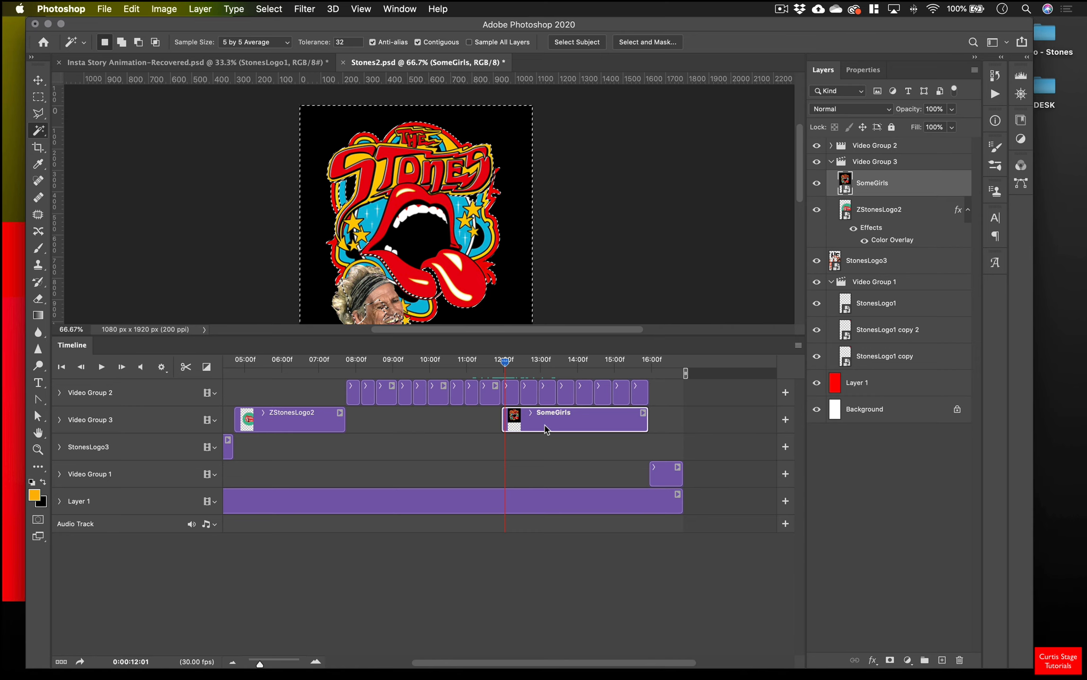
{"action": "key", "text": "BackSpace"}
{"action": "left_click", "coordinate": [641, 238]}
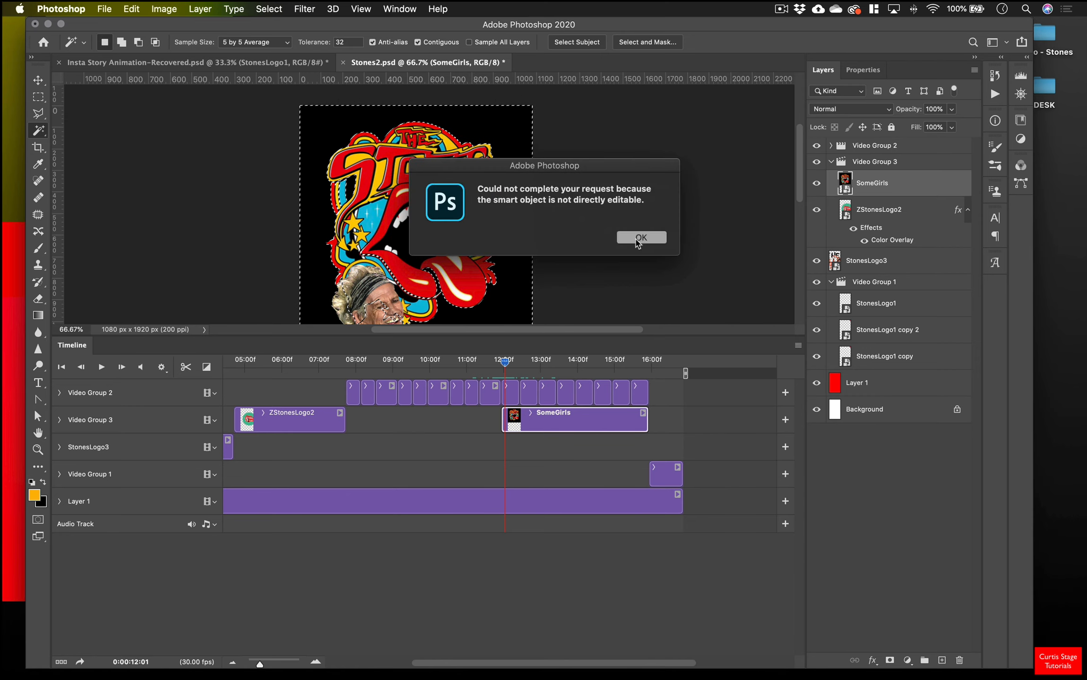
{"action": "left_click", "coordinate": [705, 189]}
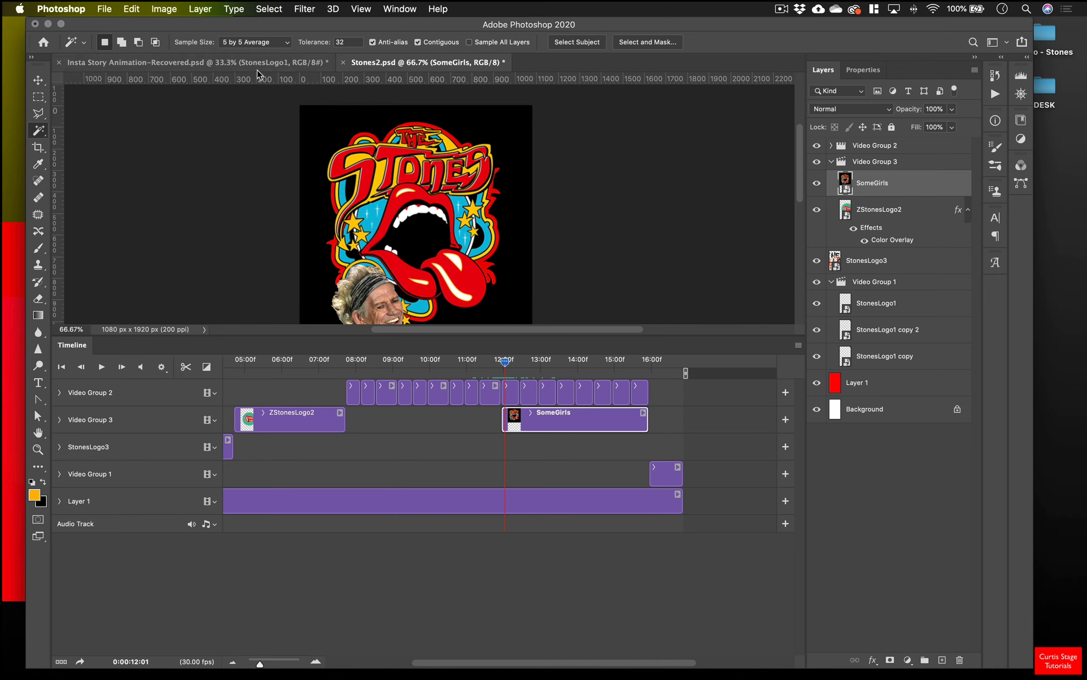
Rasterize the SomeGirls smart object and delete the black background around its artwork with the Magic Wand.
{"action": "left_click", "coordinate": [201, 8]}
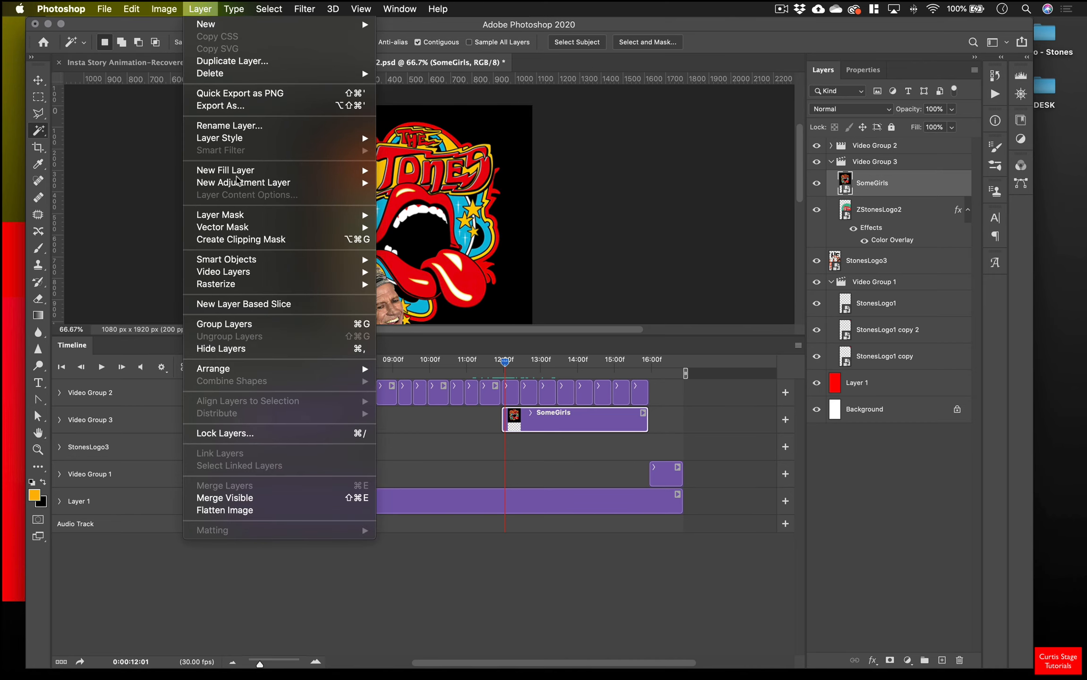
{"action": "mouse_move", "coordinate": [311, 282]}
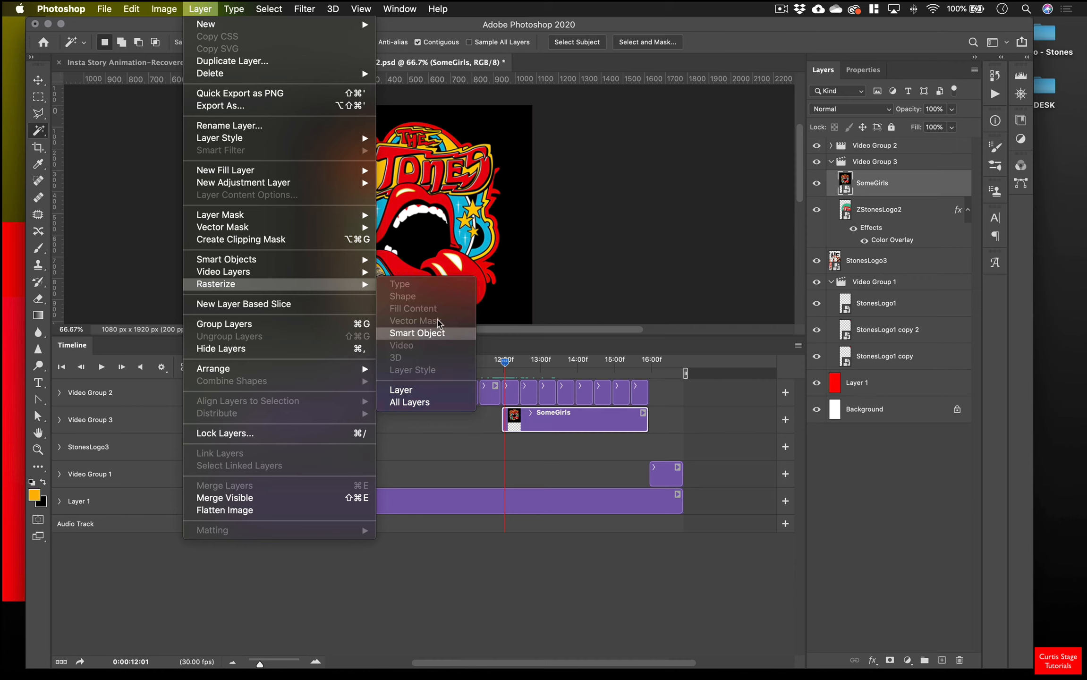
{"action": "left_click", "coordinate": [415, 334]}
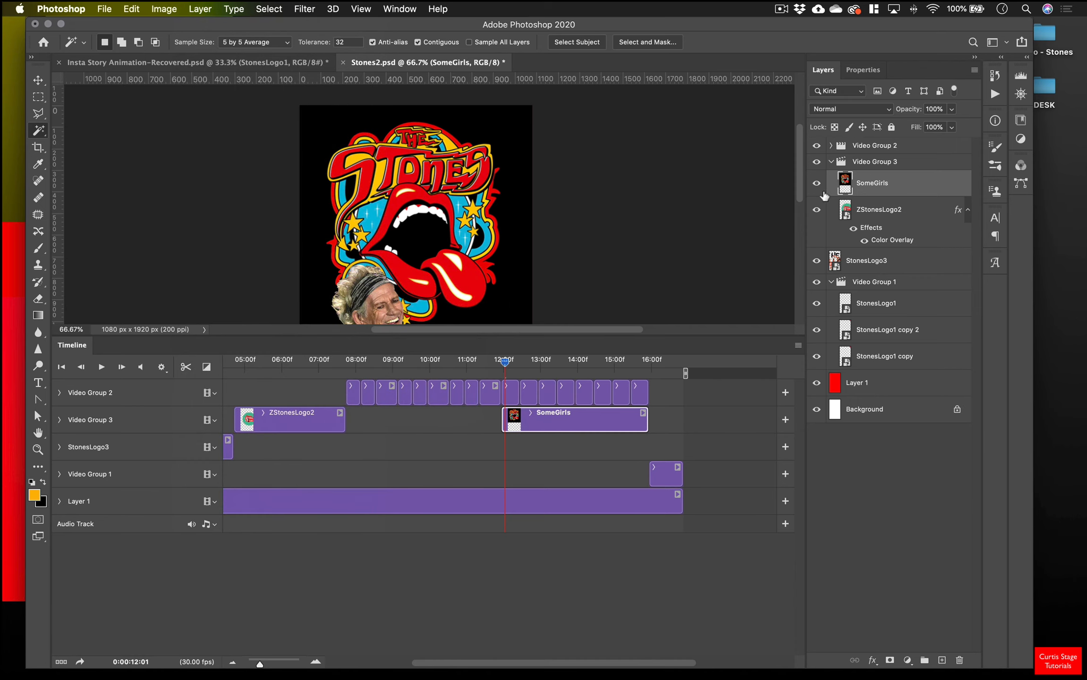
{"action": "left_click", "coordinate": [505, 150]}
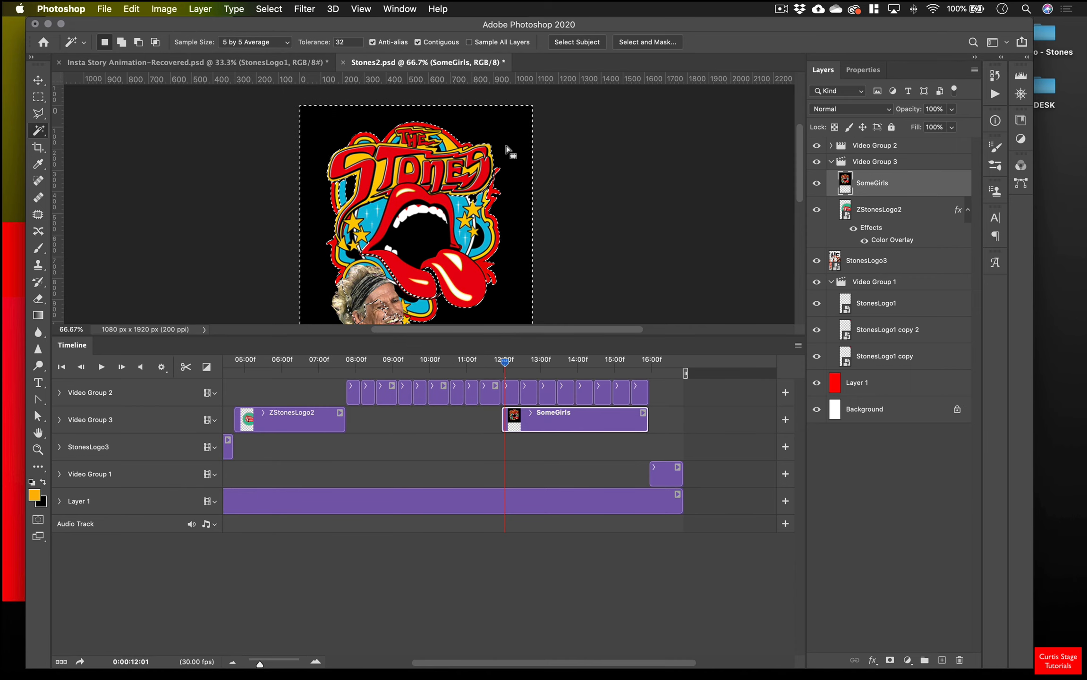
{"action": "key", "text": "Delete"}
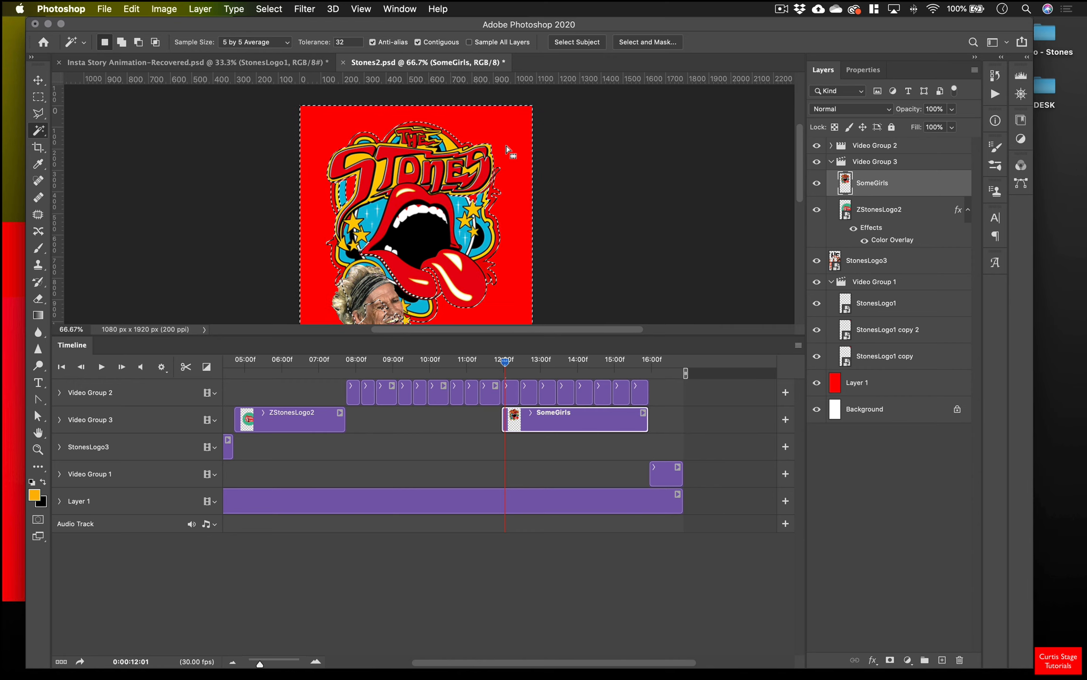
{"action": "key", "text": "super+d"}
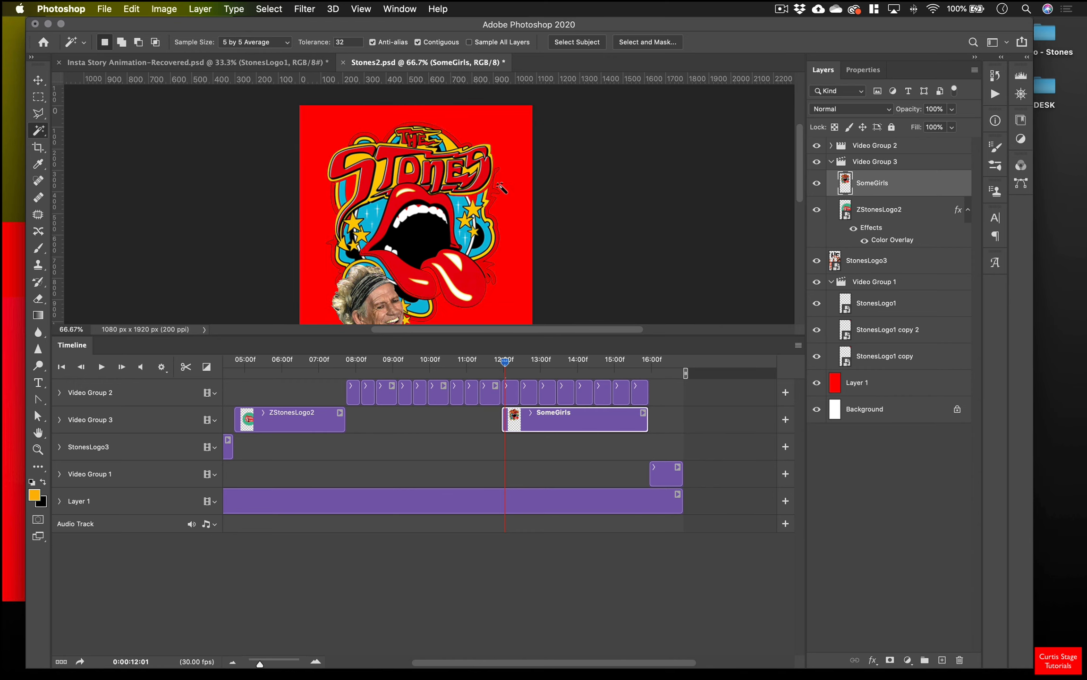
Review the SomeGirls cutout and scrub the timeline through the end and back to the early clips, enlarging the canvas area.
{"action": "scroll", "coordinate": [502, 189], "scroll_direction": "down", "scroll_amount": 5}
{"action": "scroll", "coordinate": [500, 189], "scroll_direction": "up", "scroll_amount": 5}
{"action": "scroll", "coordinate": [500, 189], "scroll_direction": "down", "scroll_amount": 1}
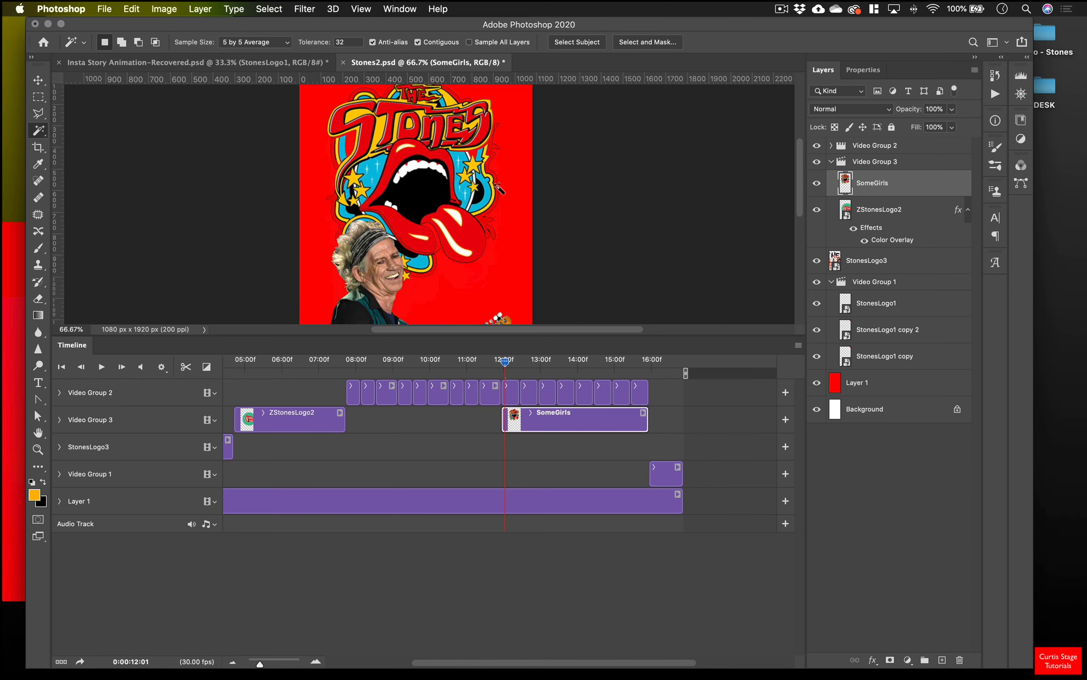
{"action": "scroll", "coordinate": [499, 189], "scroll_direction": "down", "scroll_amount": 1}
{"action": "mouse_move", "coordinate": [508, 364]}
{"action": "left_mouse_down"}
{"action": "mouse_move", "coordinate": [575, 362]}
{"action": "mouse_move", "coordinate": [512, 363]}
{"action": "left_mouse_up"}
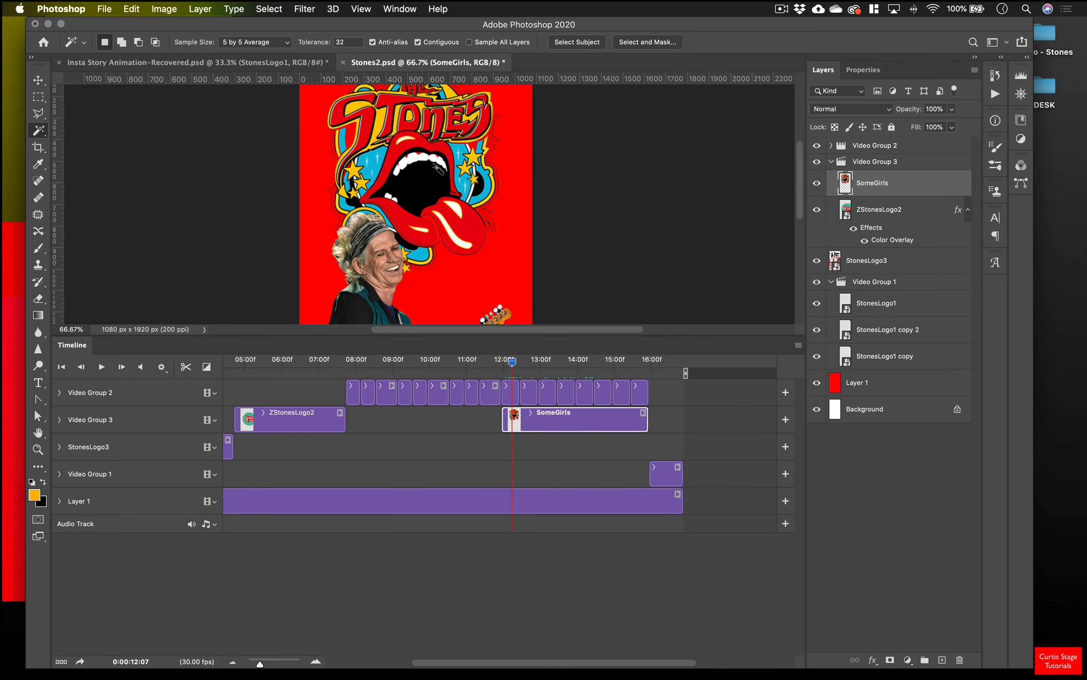
{"action": "scroll", "coordinate": [456, 232], "scroll_direction": "left", "scroll_amount": 2}
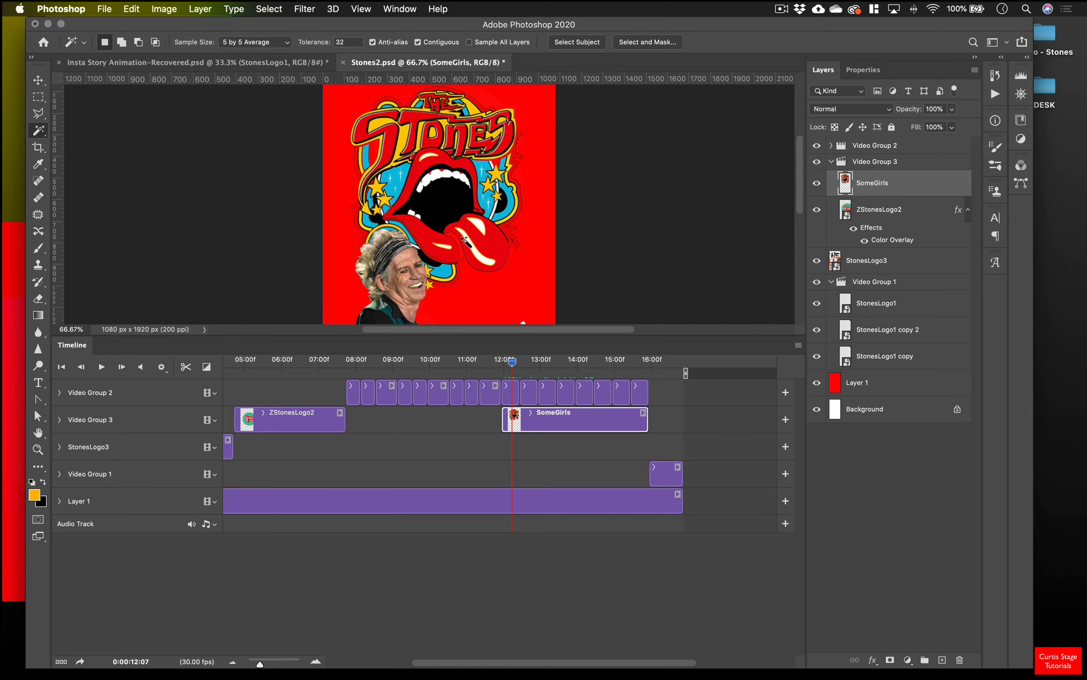
{"action": "left_click_drag", "start_coordinate": [511, 362], "coordinate": [649, 381]}
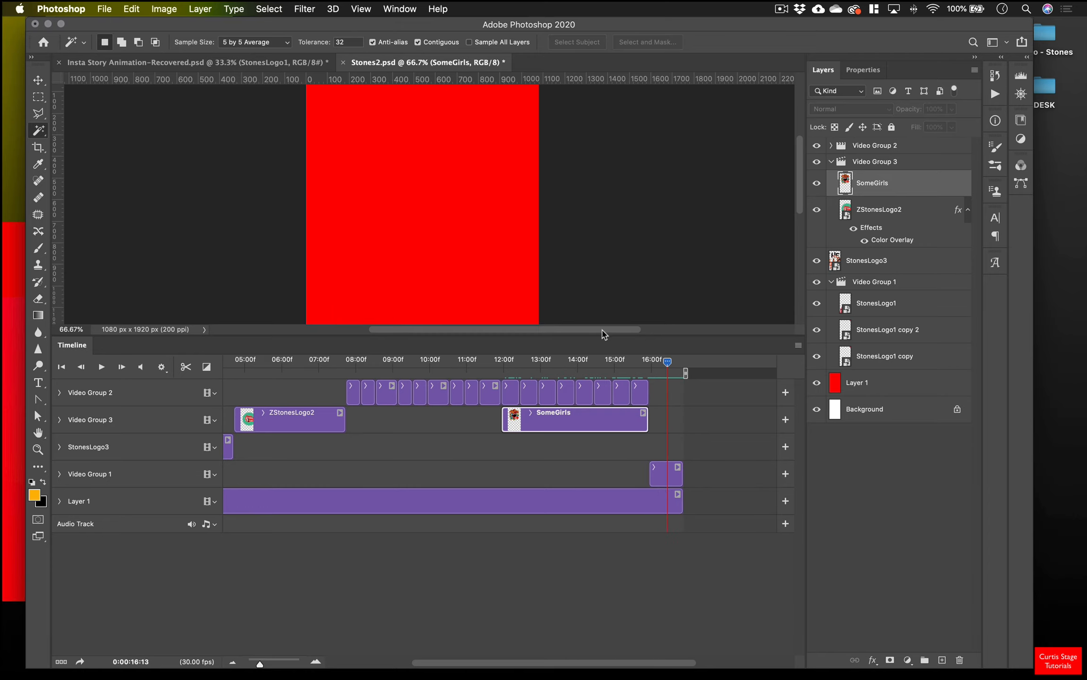
{"action": "left_click_drag", "start_coordinate": [600, 335], "coordinate": [593, 440]}
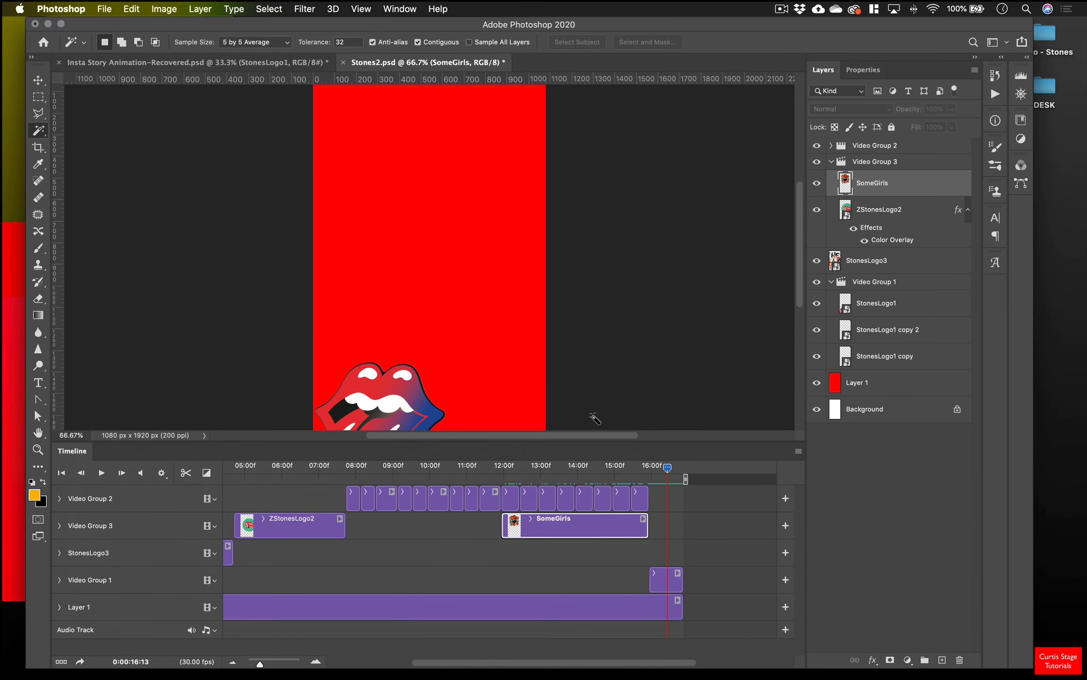
{"action": "left_click_drag", "start_coordinate": [664, 470], "coordinate": [225, 467]}
Render all frames as Stones2.mp4 in H.264 High Quality at document size, into an MM200-Demo subfolder of the Desktop's Demo - Stones folder.
{"action": "left_click", "coordinate": [103, 9]}
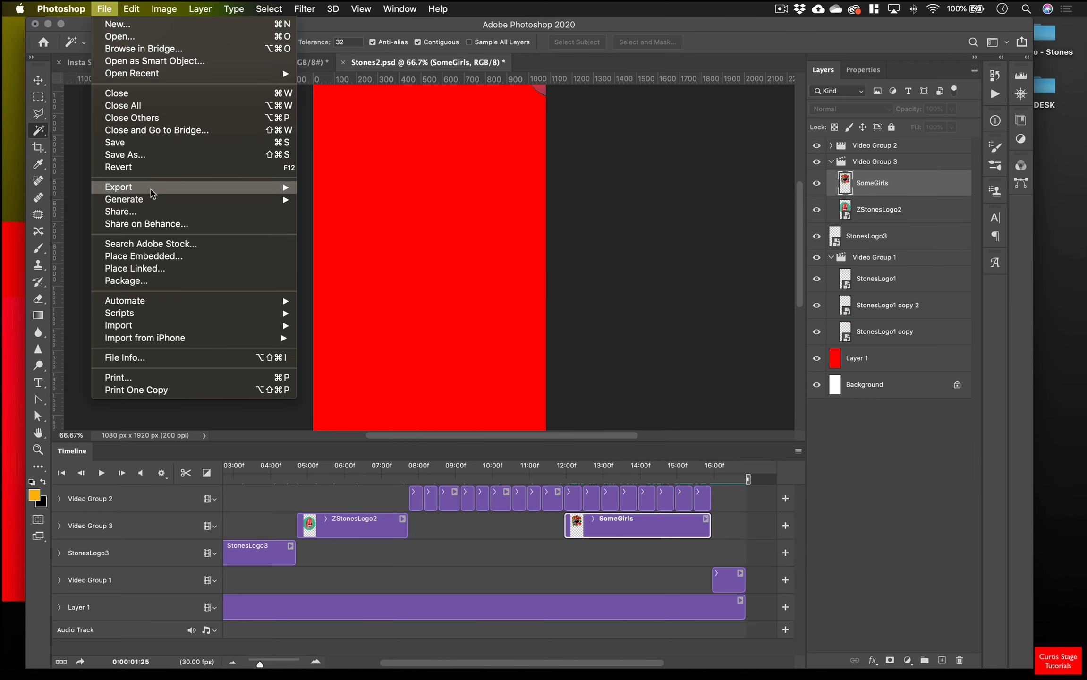
{"action": "mouse_move", "coordinate": [152, 187]}
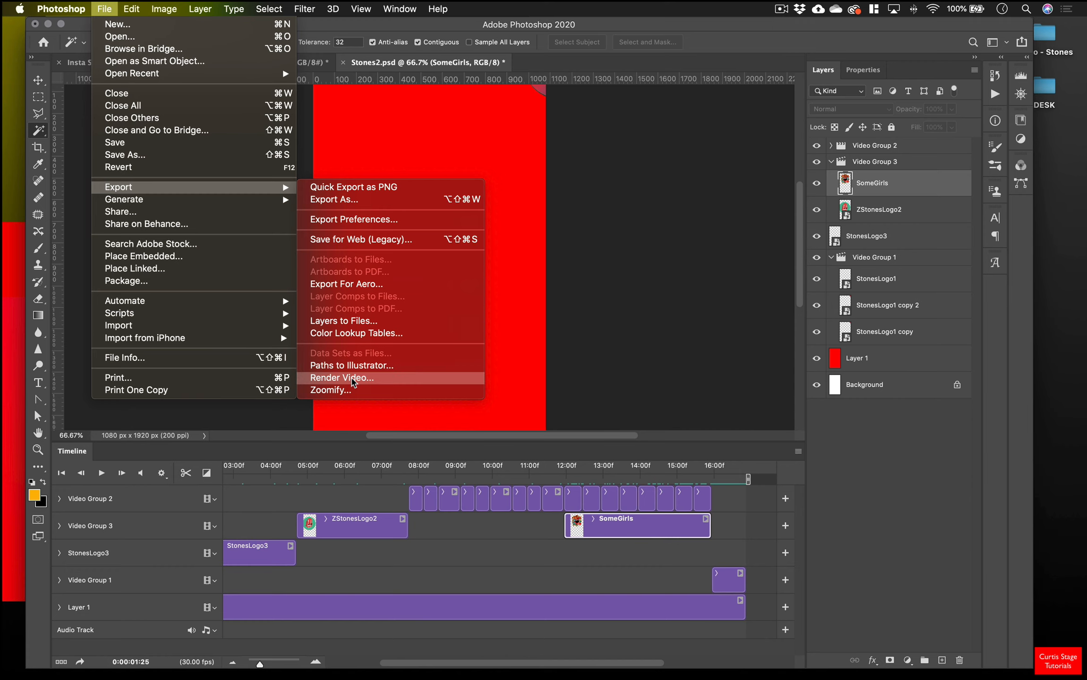
{"action": "left_click", "coordinate": [355, 378]}
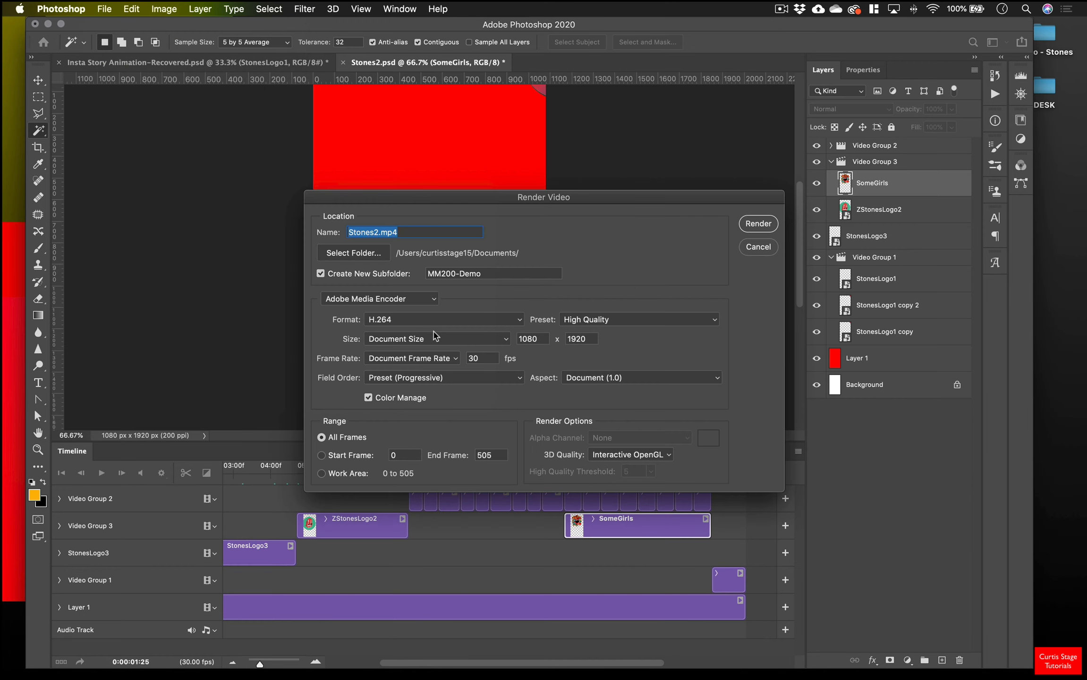
{"action": "left_click", "coordinate": [368, 253]}
{"action": "scroll", "coordinate": [326, 283], "scroll_direction": "down", "scroll_amount": 3}
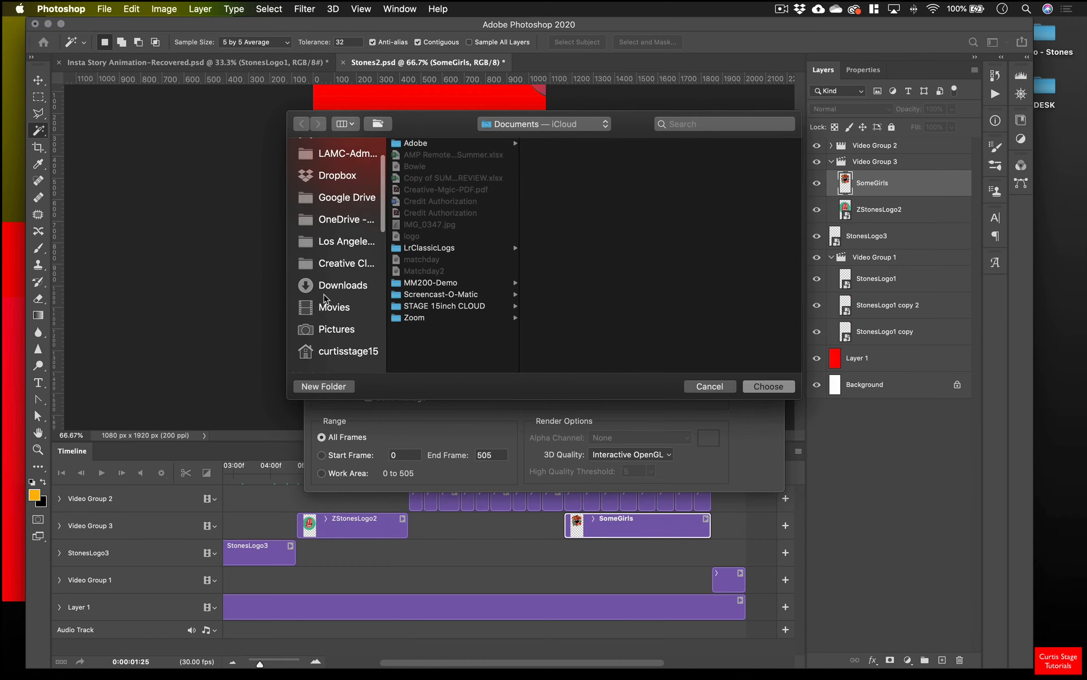
{"action": "scroll", "coordinate": [324, 299], "scroll_direction": "down", "scroll_amount": 5}
{"action": "left_click", "coordinate": [331, 308]}
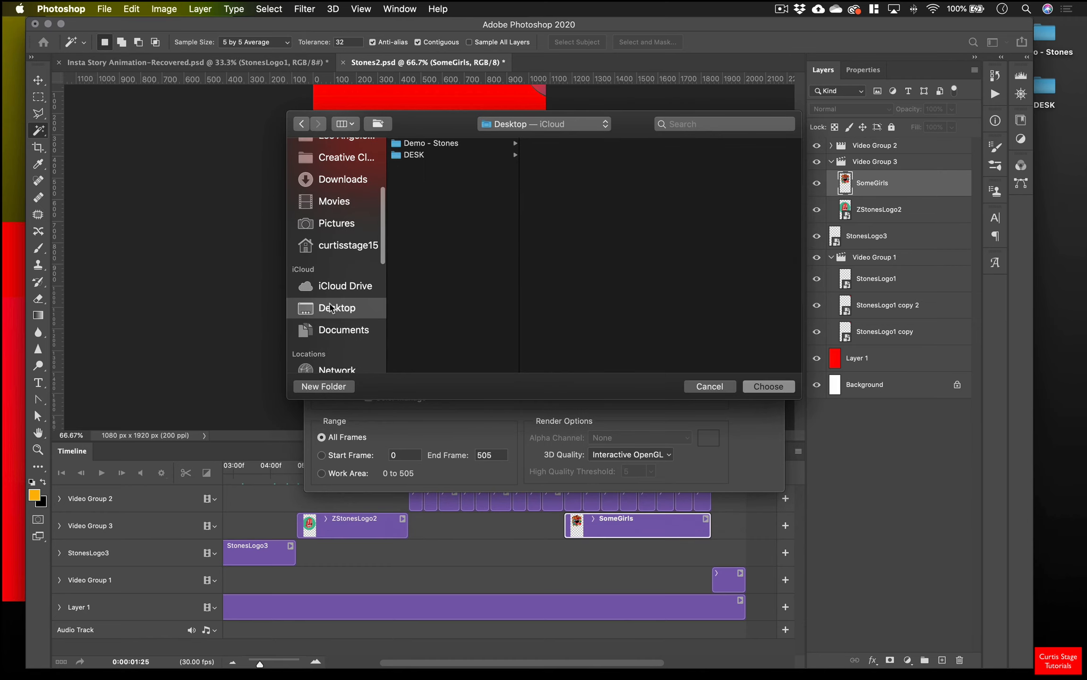
{"action": "left_click", "coordinate": [431, 143]}
{"action": "left_click", "coordinate": [767, 386]}
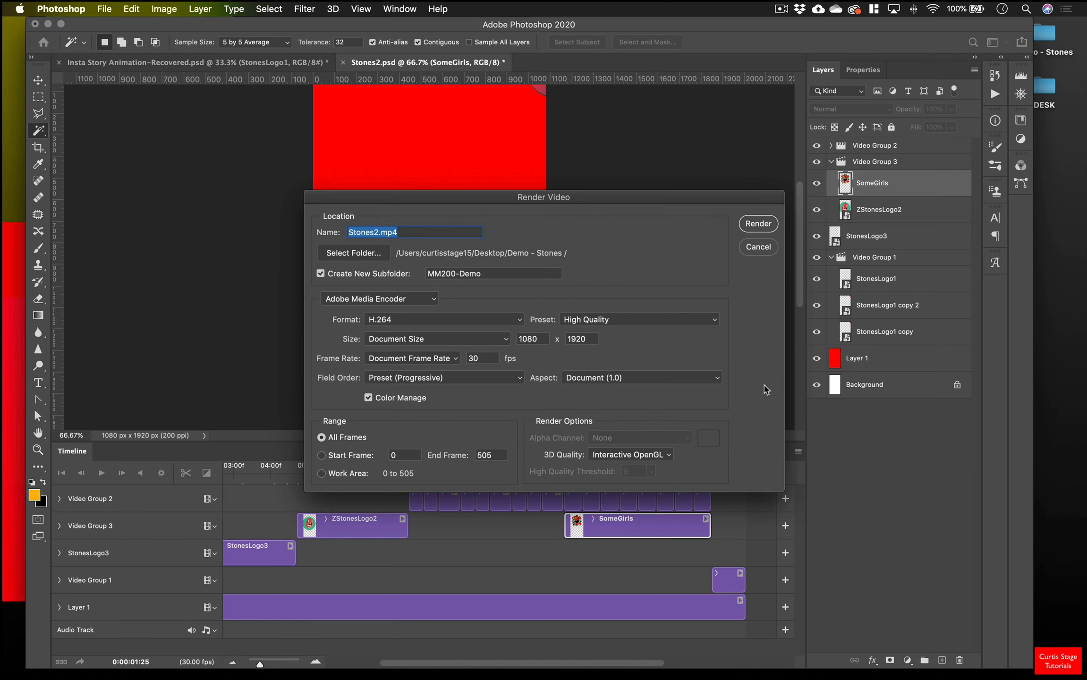
{"action": "left_click", "coordinate": [379, 233]}
{"action": "left_click", "coordinate": [763, 229]}
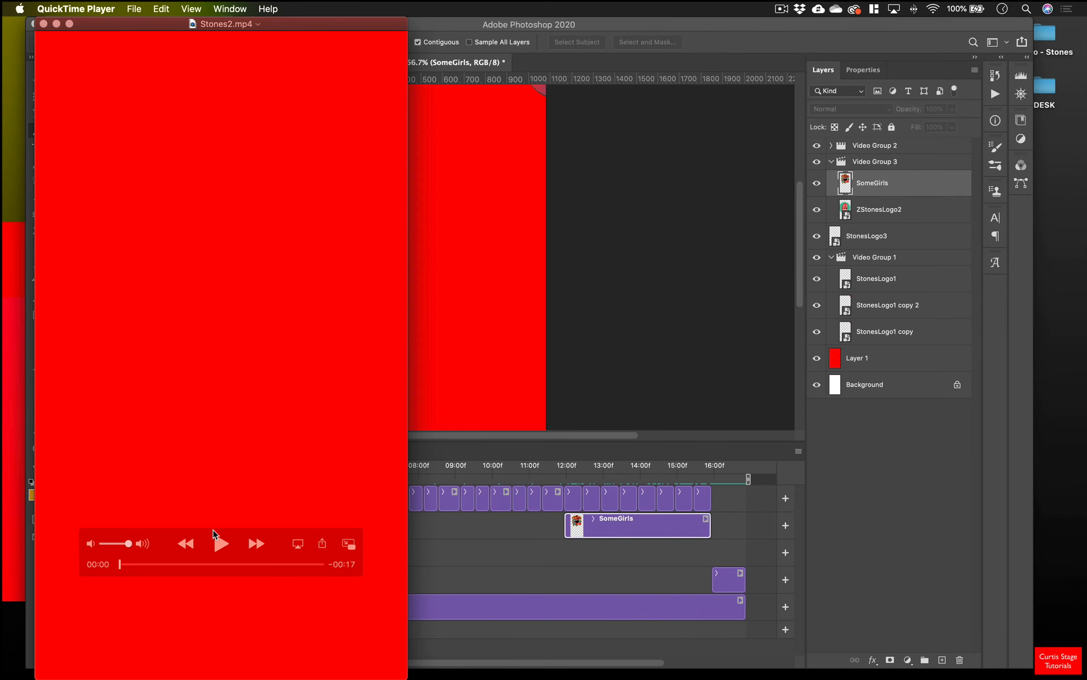
Play the rendered Stones2.mp4 in QuickTime Player, close it, and return to Photoshop with its window moved aside.
{"action": "left_click", "coordinate": [220, 544]}
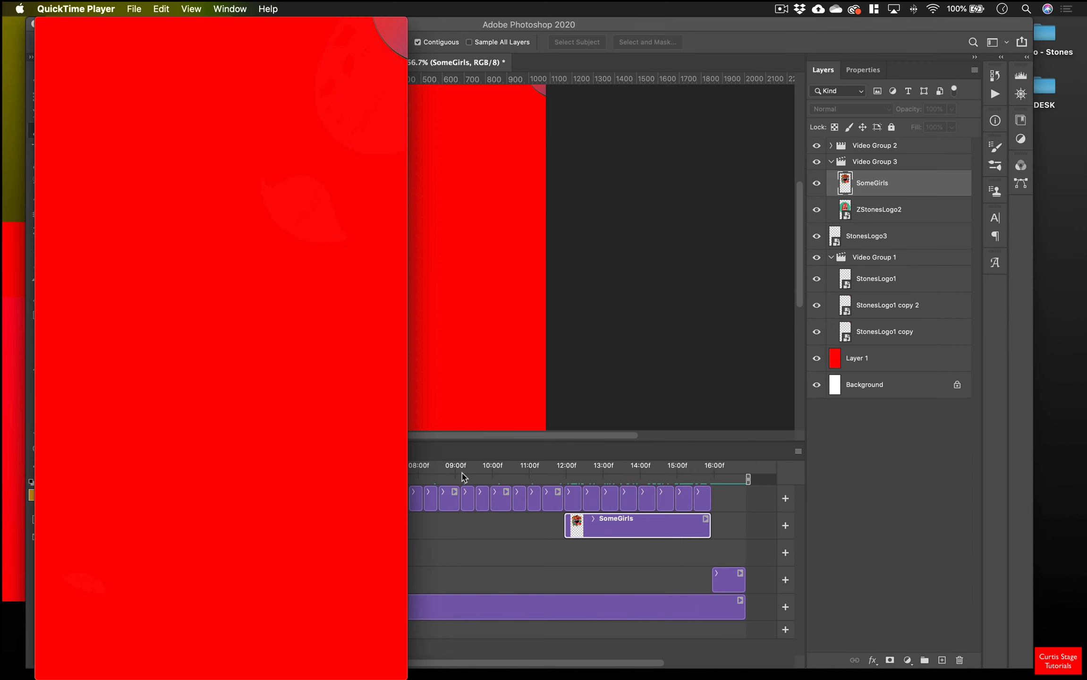
{"action": "left_click", "coordinate": [43, 23]}
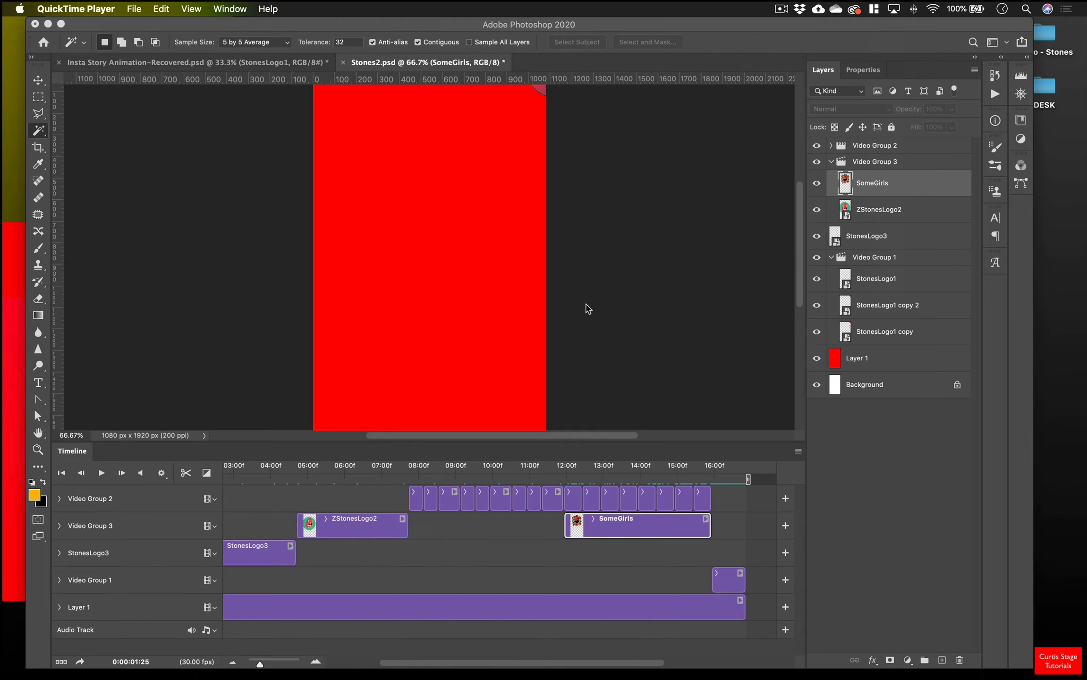
{"action": "left_click", "coordinate": [225, 24]}
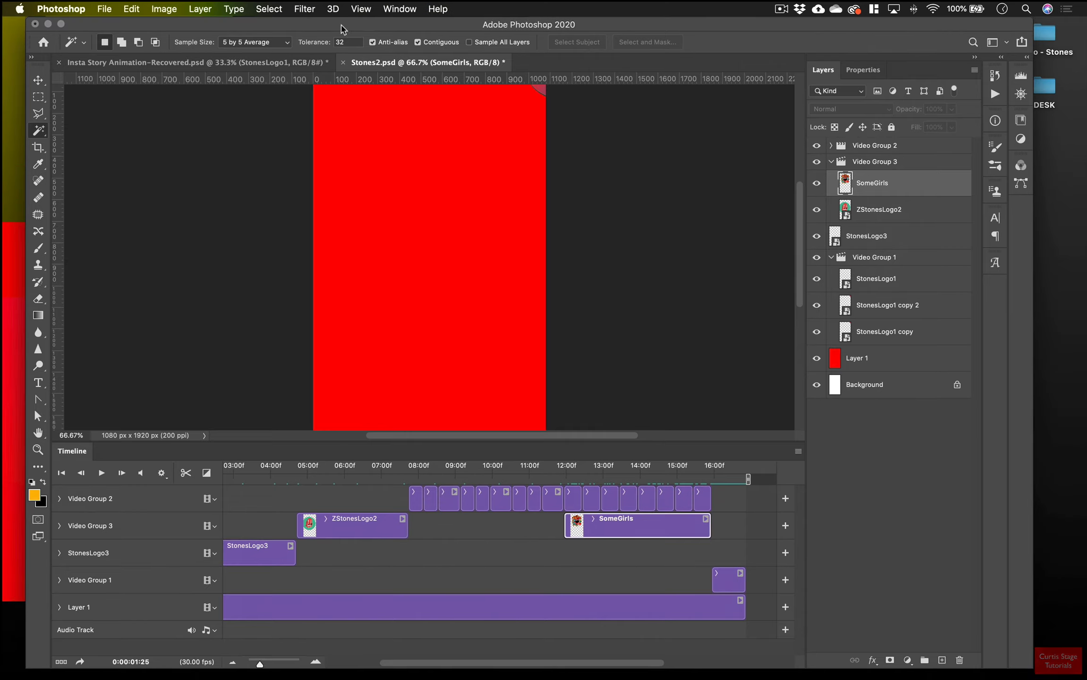
{"action": "left_click_drag", "start_coordinate": [346, 27], "coordinate": [643, 27]}
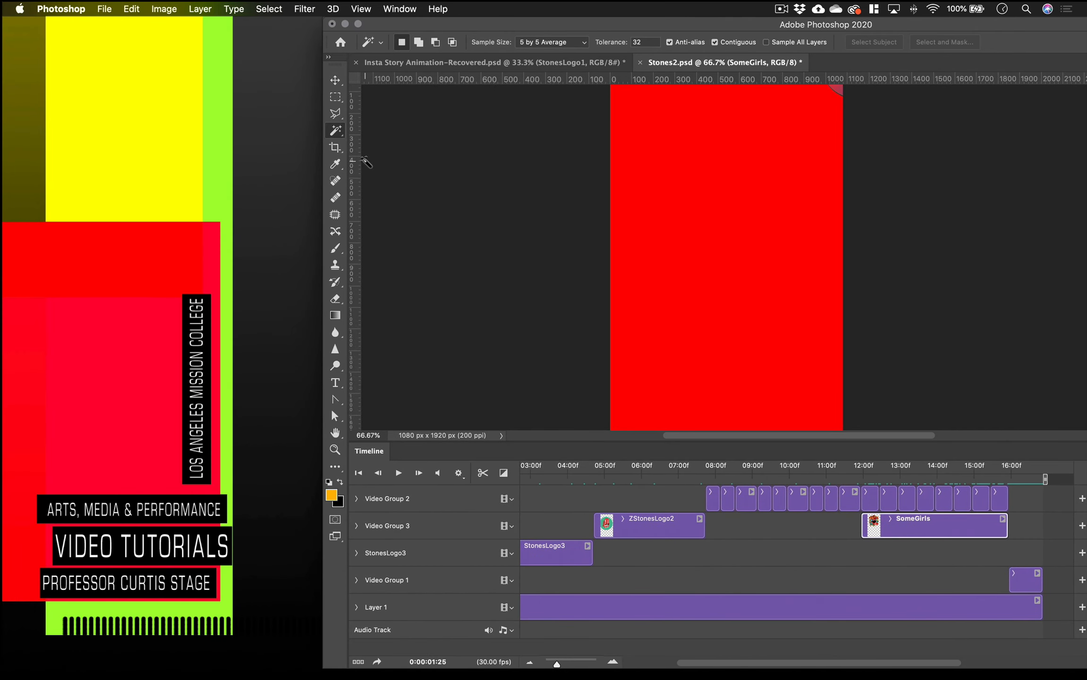